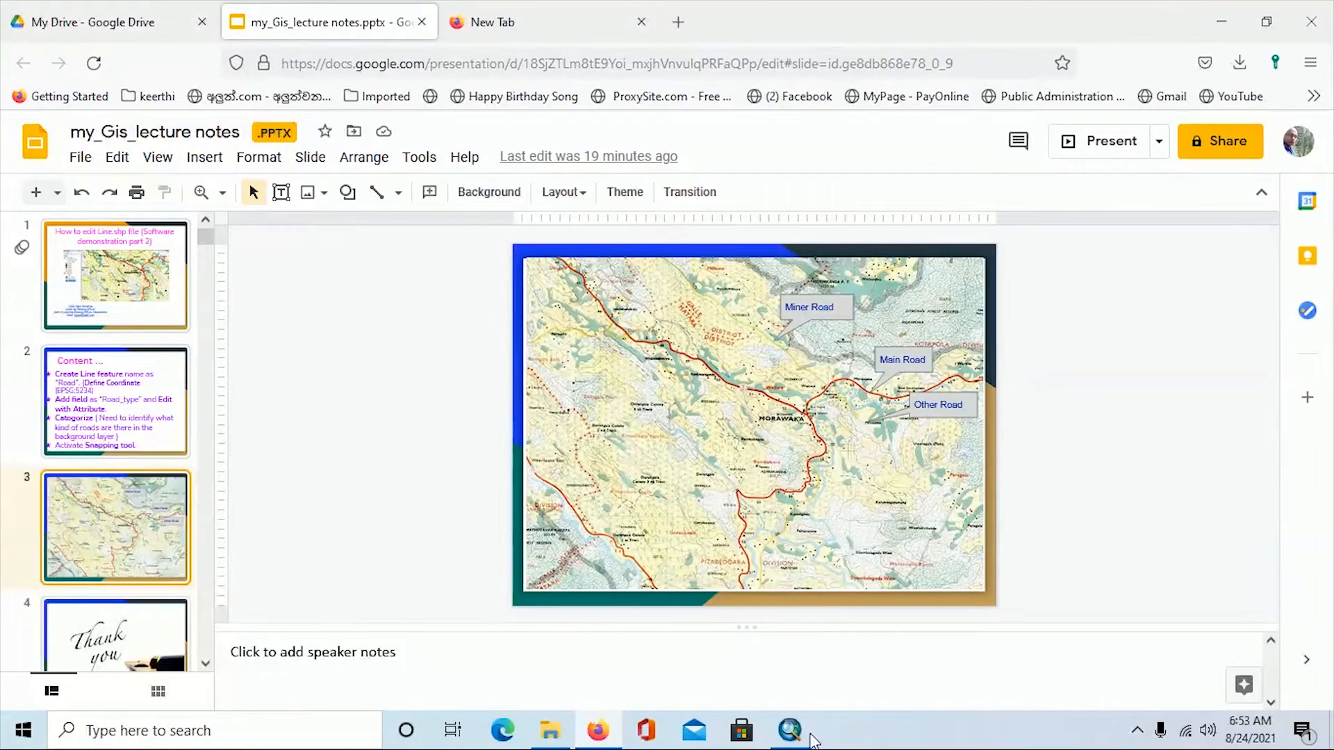
Step: Switch to ArcMap and add img021.tif from the Create_Line folder to the map, accepting the missing spatial reference
{"action": "left_click", "coordinate": [790, 730]}
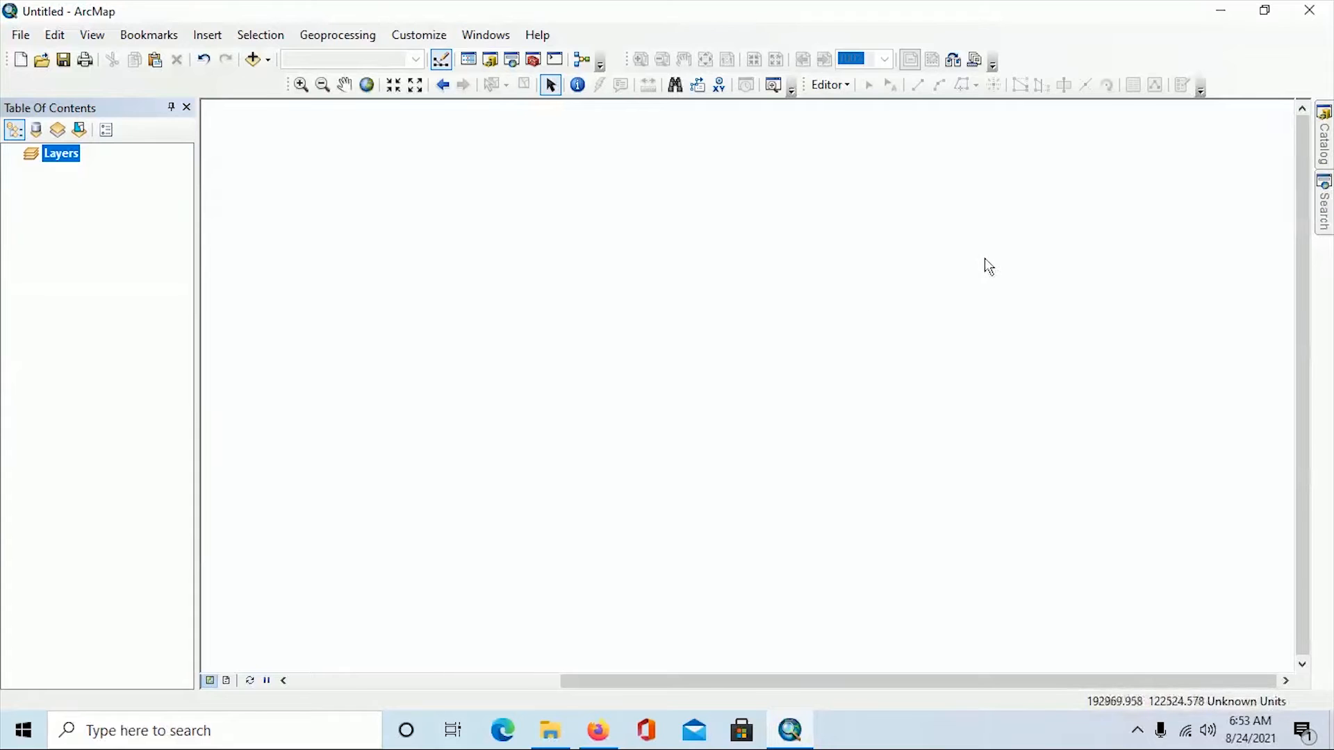
{"action": "left_click", "coordinate": [1324, 143]}
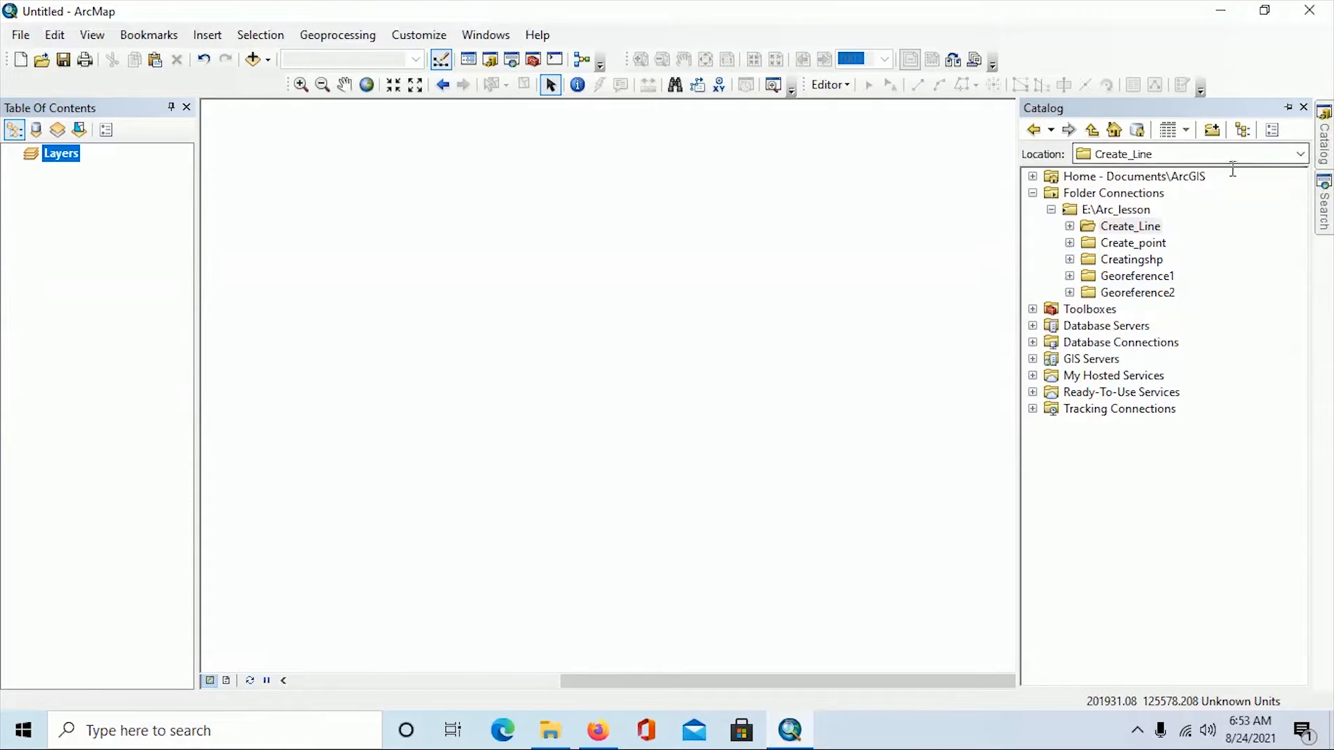
{"action": "left_click", "coordinate": [1116, 228]}
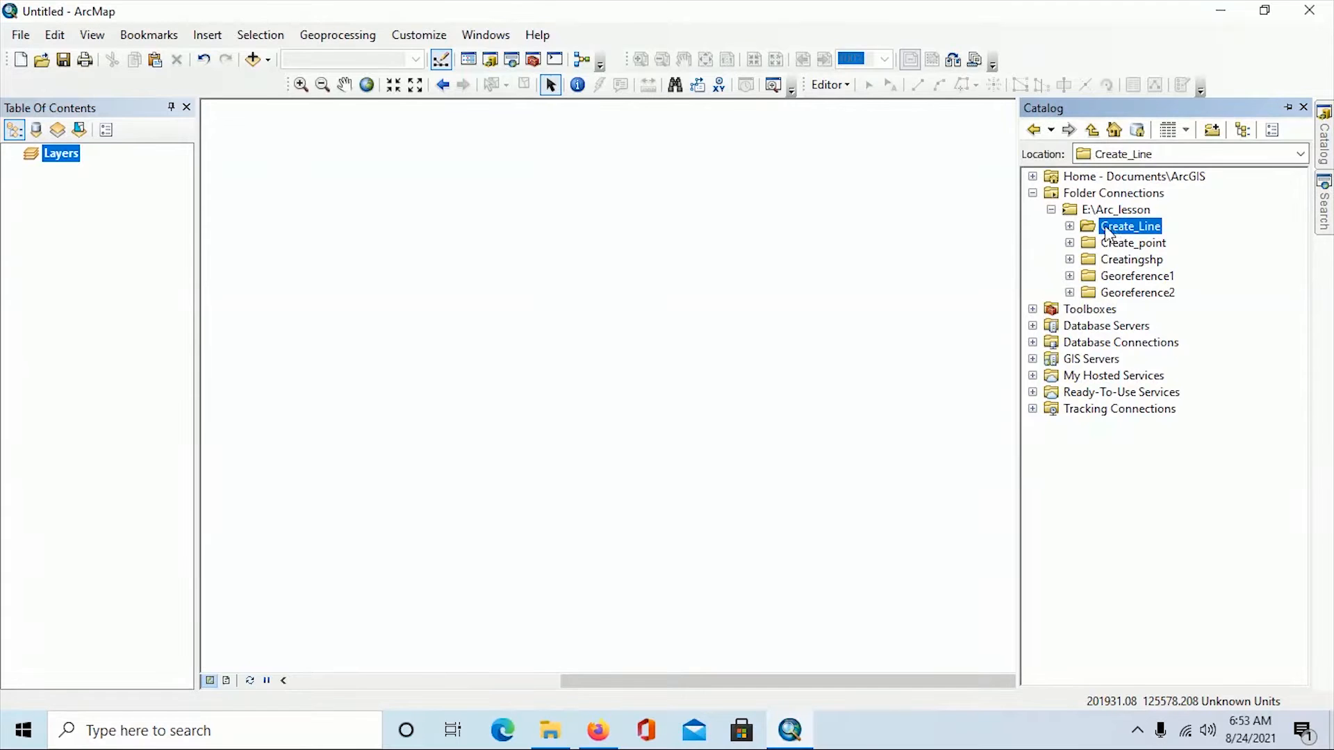
{"action": "left_click", "coordinate": [1069, 226]}
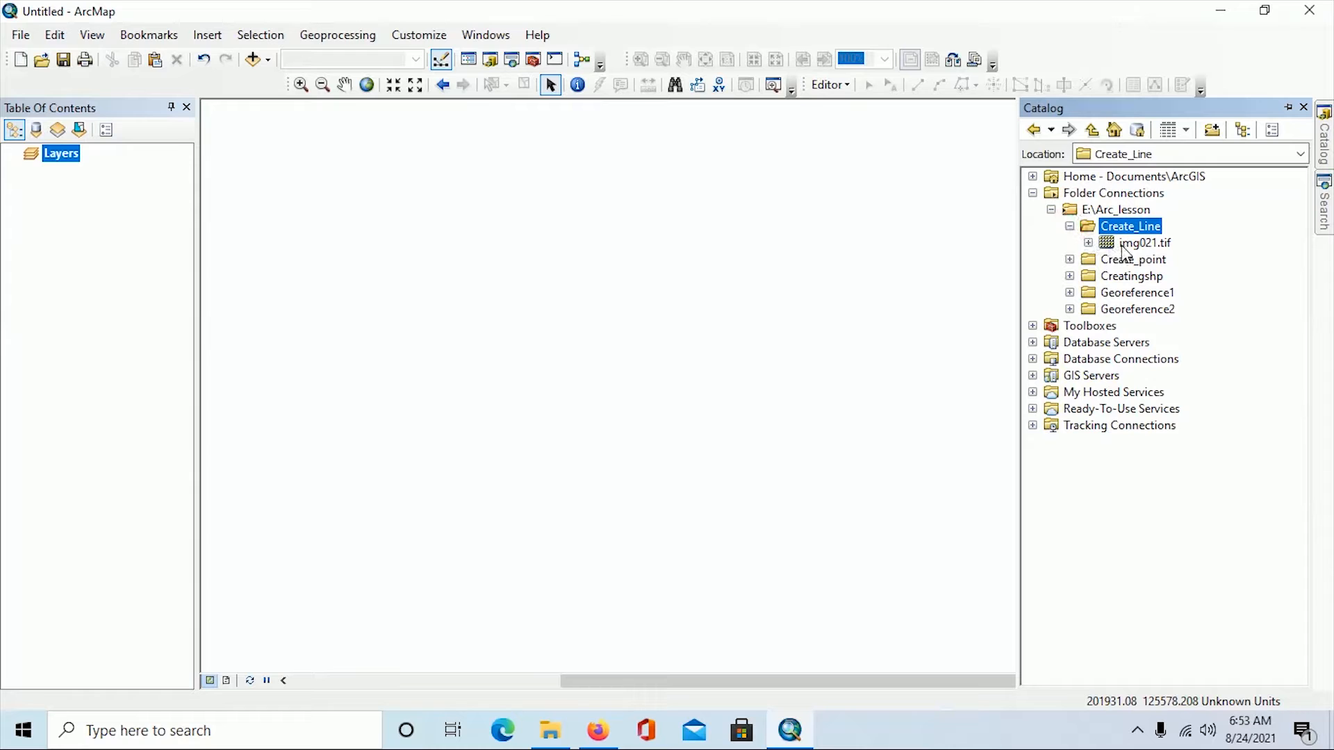
{"action": "left_click_drag", "start_coordinate": [1126, 244], "coordinate": [832, 243]}
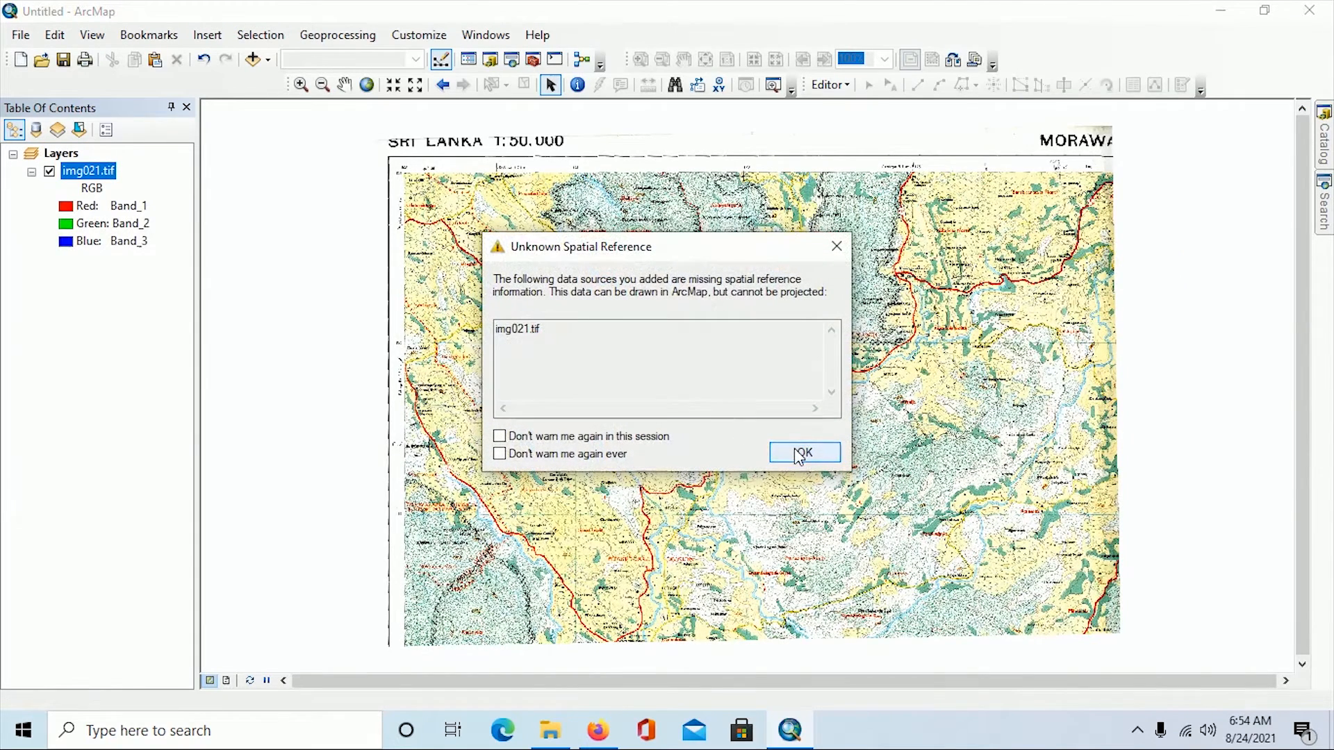
{"action": "left_click", "coordinate": [801, 454]}
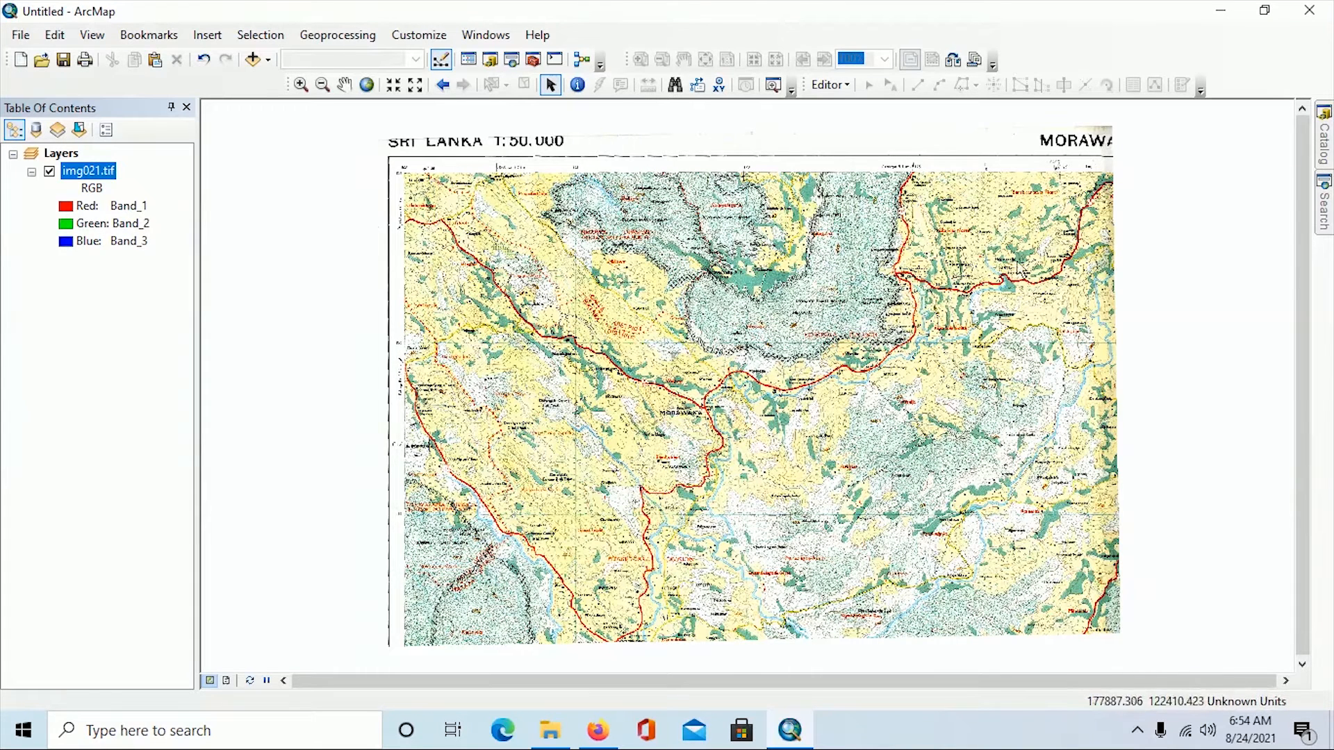
Step: Start a new shapefile in the Create_Line folder, named Road, with Polyline as the feature type
{"action": "left_click", "coordinate": [1325, 142]}
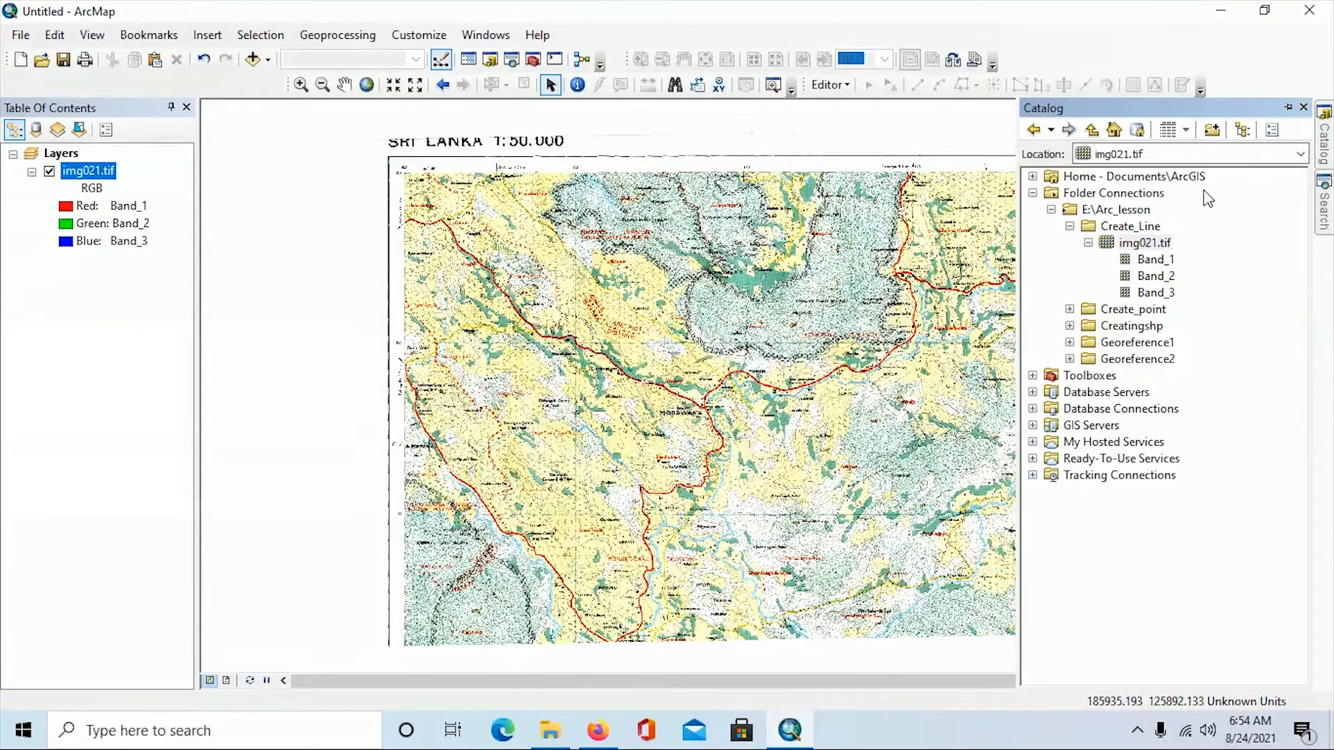
{"action": "left_click", "coordinate": [1113, 226]}
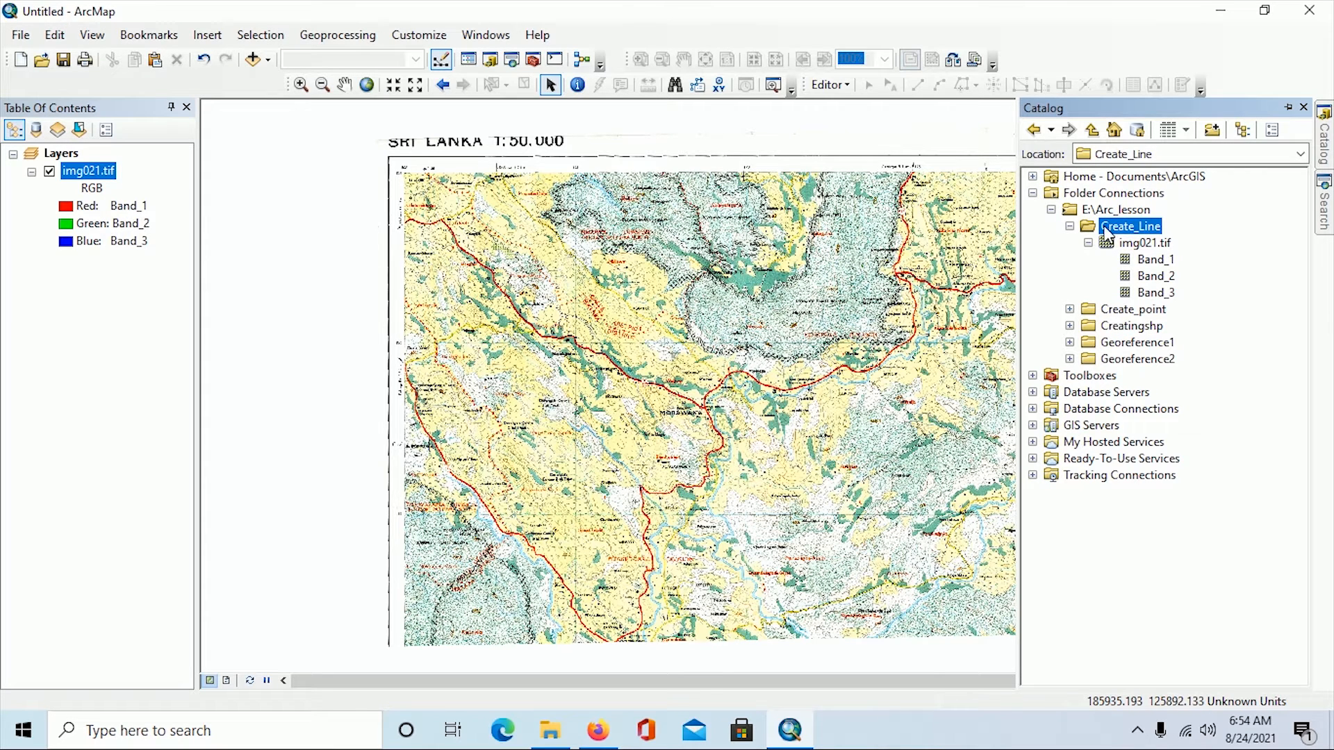
{"action": "right_click", "coordinate": [1086, 224]}
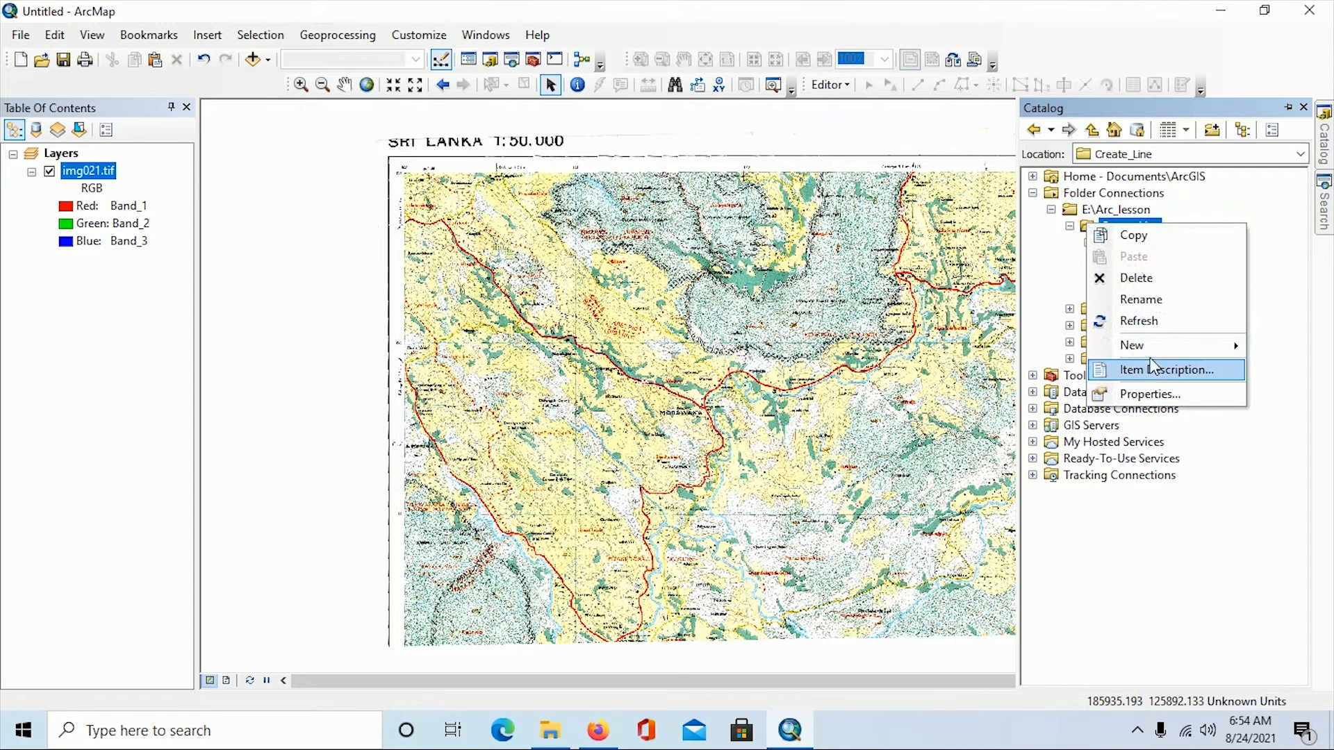
{"action": "mouse_move", "coordinate": [1147, 346]}
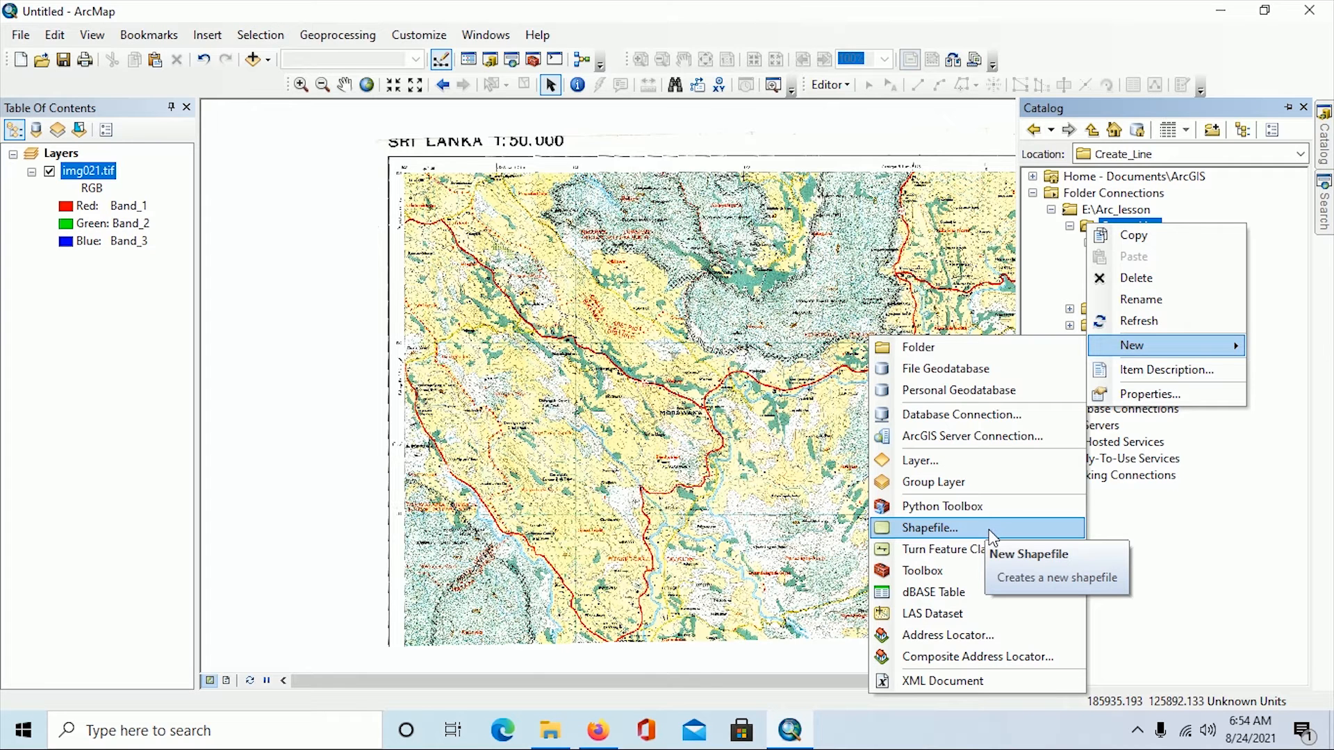
{"action": "left_click", "coordinate": [986, 529]}
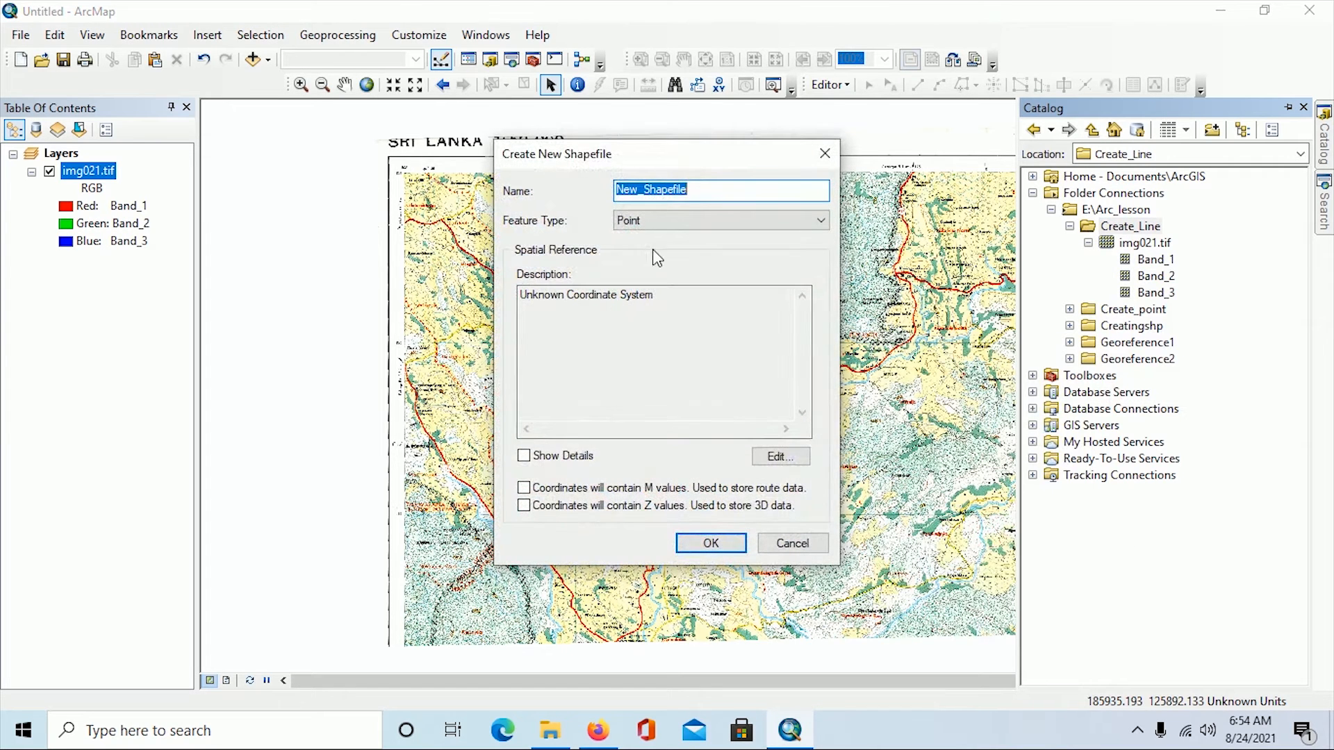
{"action": "left_click_drag", "start_coordinate": [702, 191], "coordinate": [612, 188]}
{"action": "type", "text": "Road"}
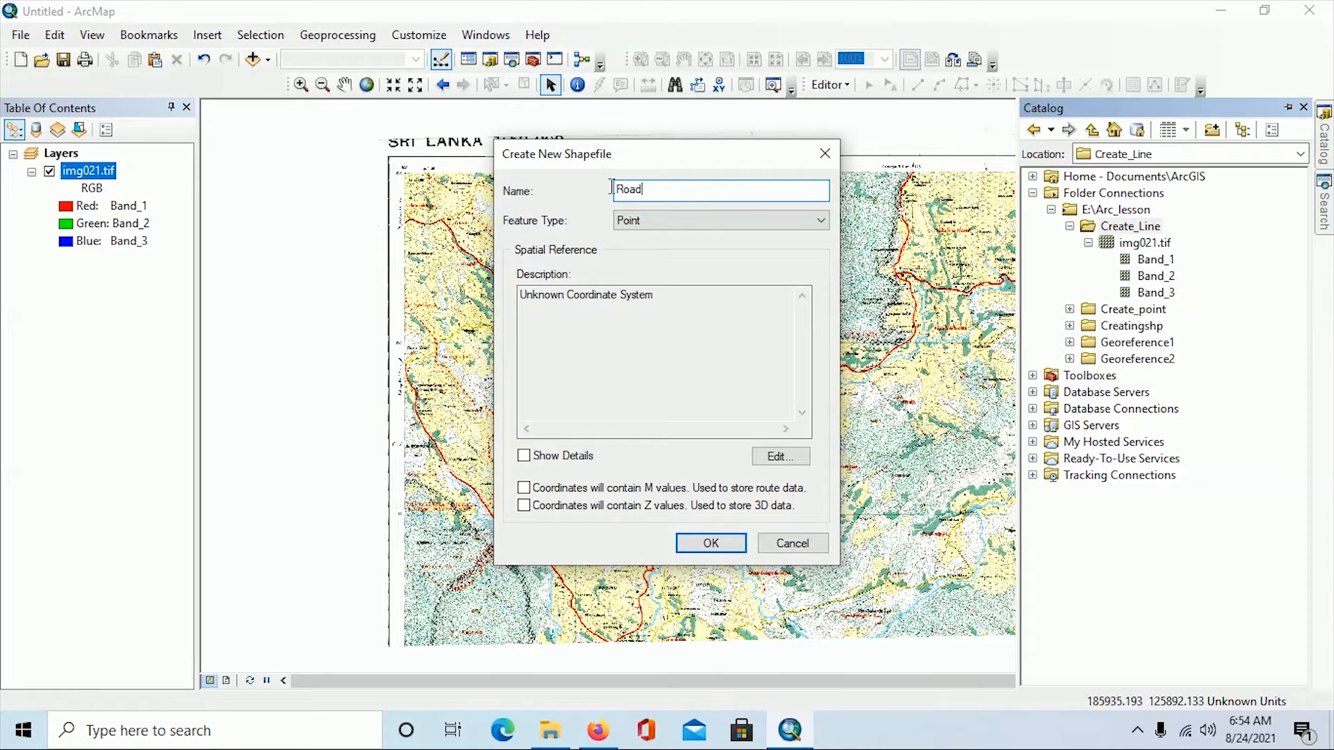
{"action": "left_click", "coordinate": [679, 223]}
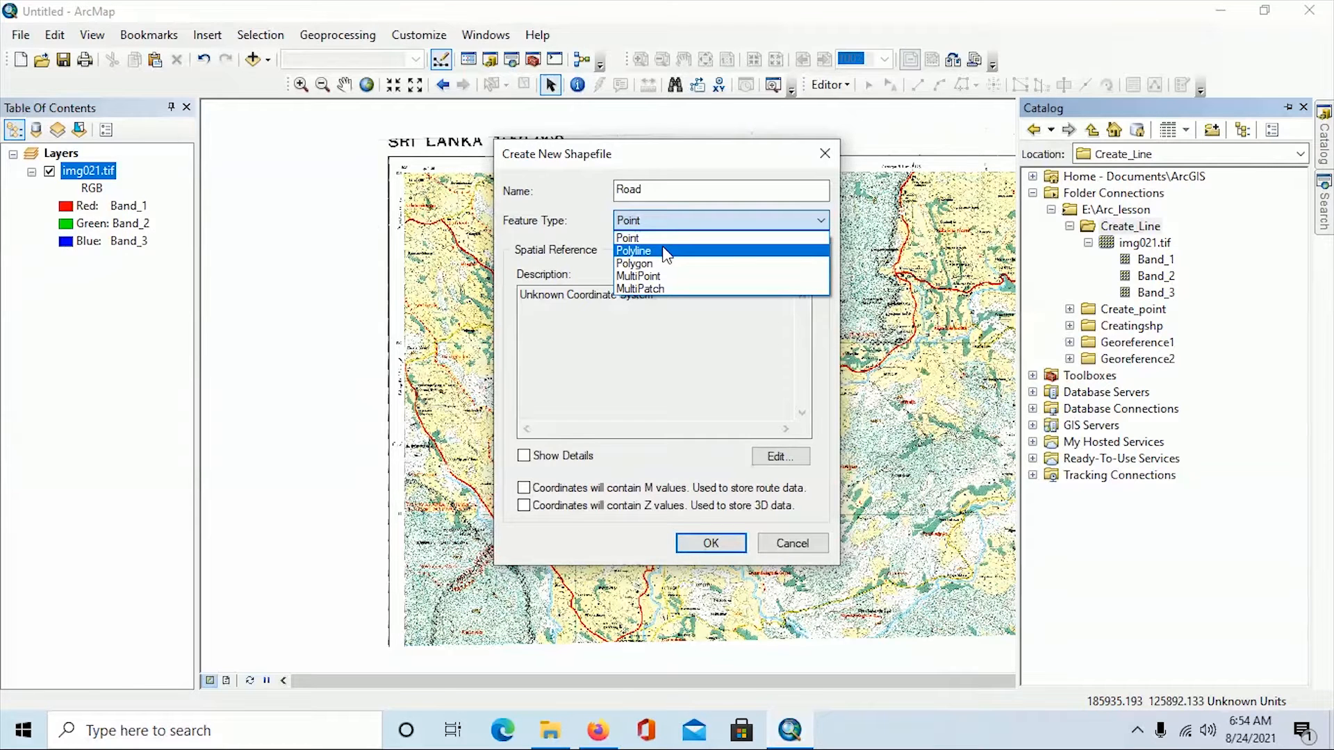
{"action": "left_click", "coordinate": [665, 252]}
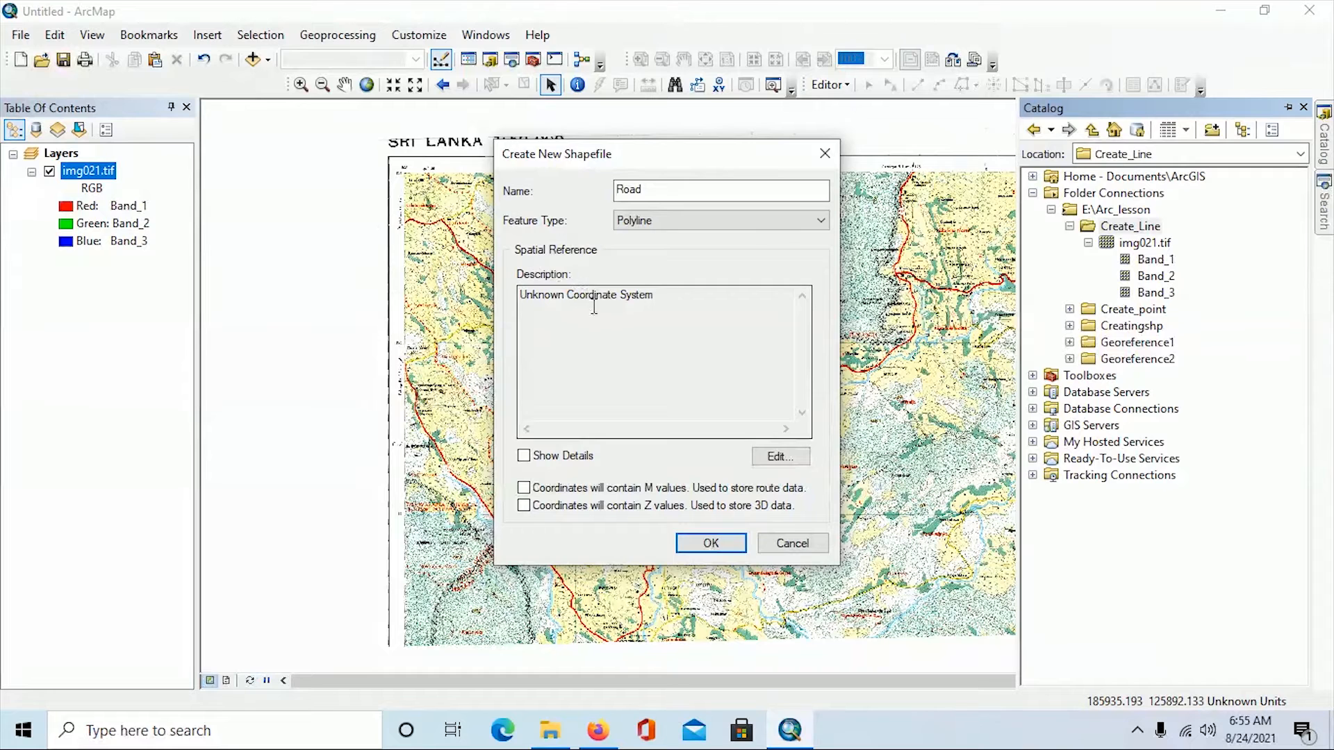
Step: Find coordinate system 5234, assign Kandawala Sri Lanka Grid to the Road shapefile, and create it
{"action": "left_click", "coordinate": [776, 461]}
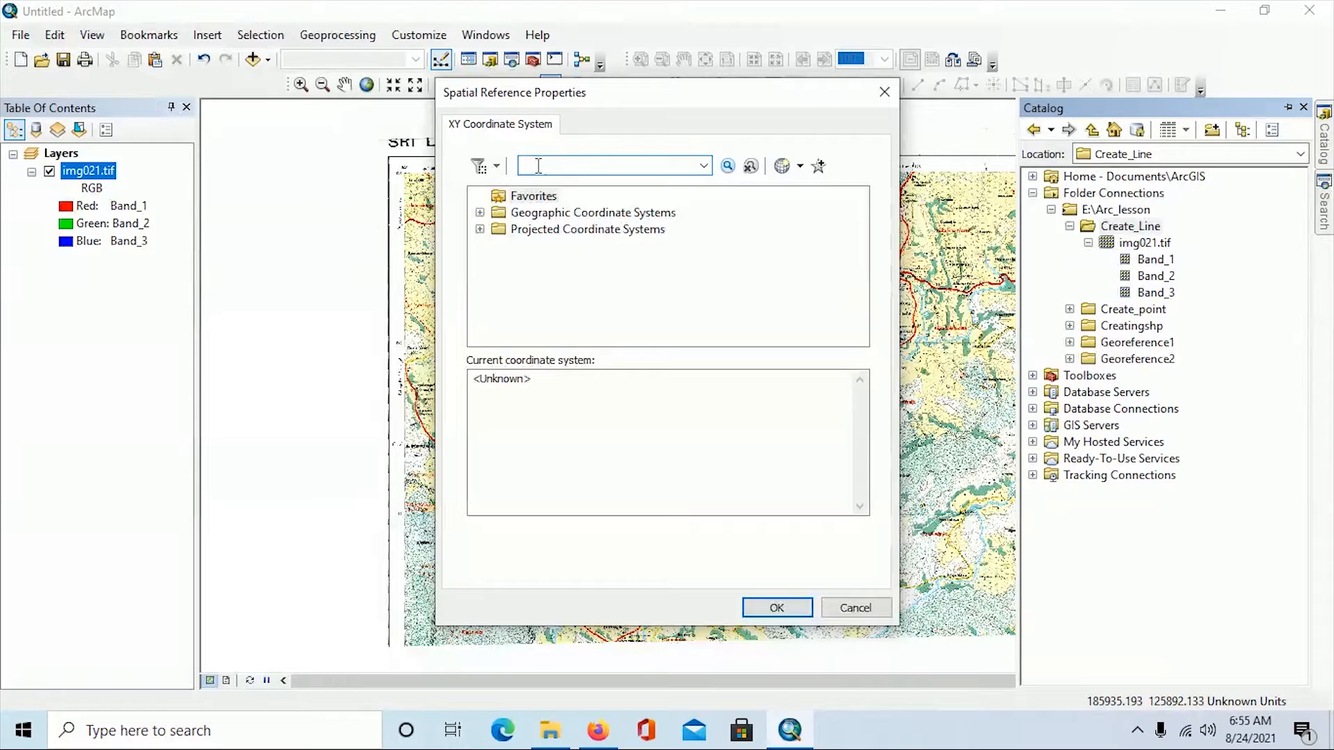
{"action": "type", "text": "4"}
{"action": "type", "text": "5"}
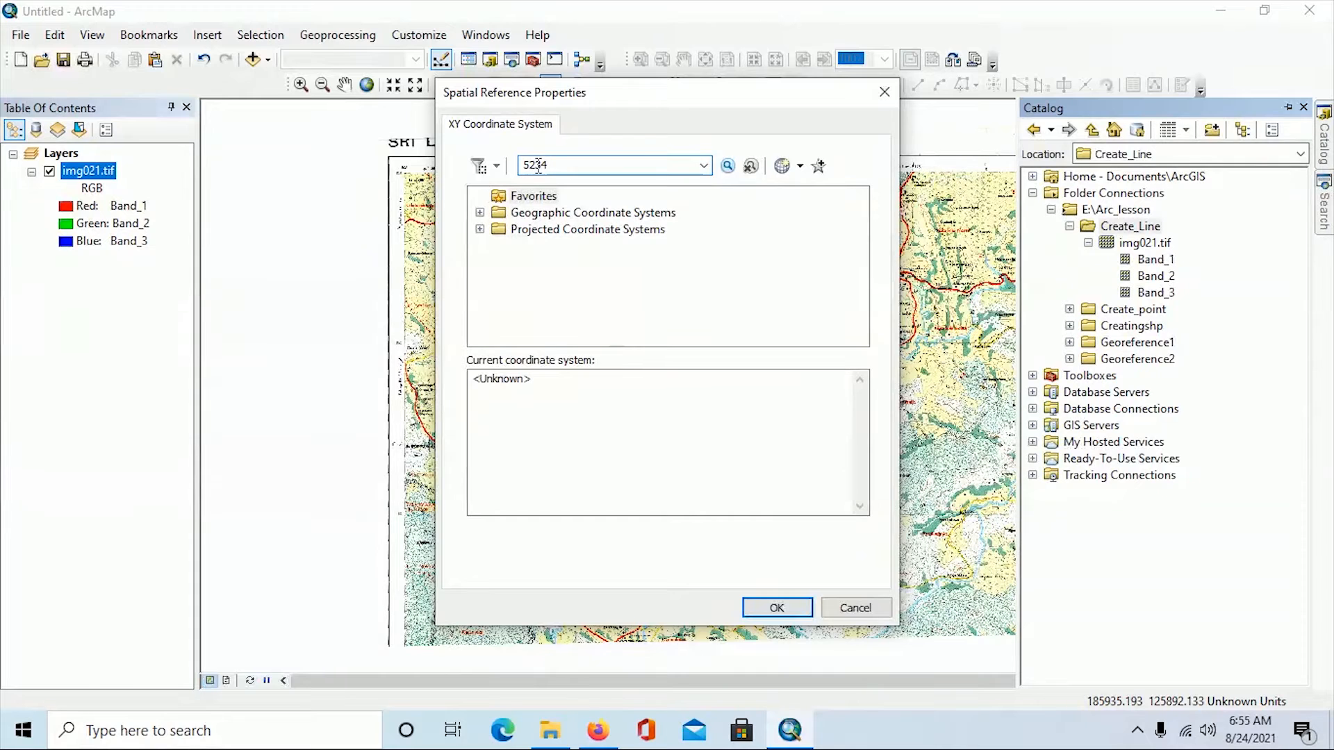
{"action": "left_click", "coordinate": [728, 166]}
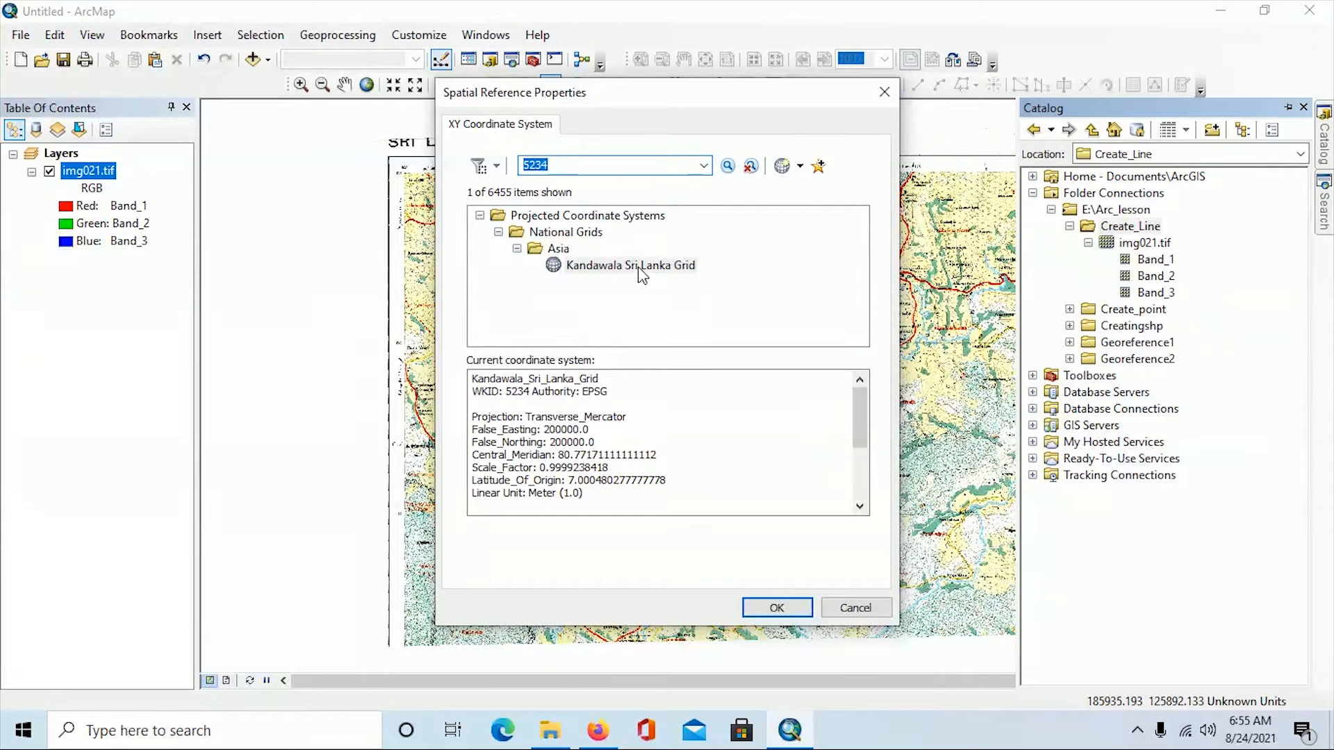
{"action": "left_click", "coordinate": [639, 270]}
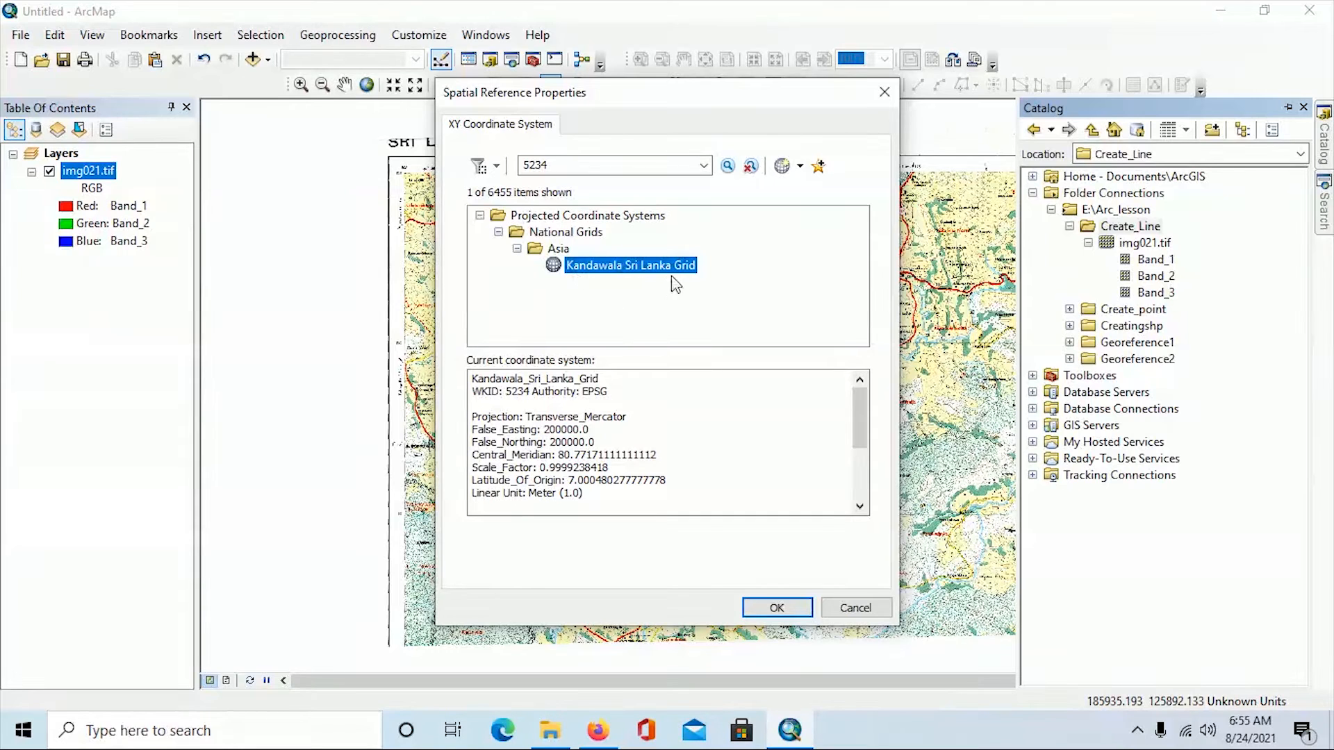
{"action": "left_click", "coordinate": [777, 609]}
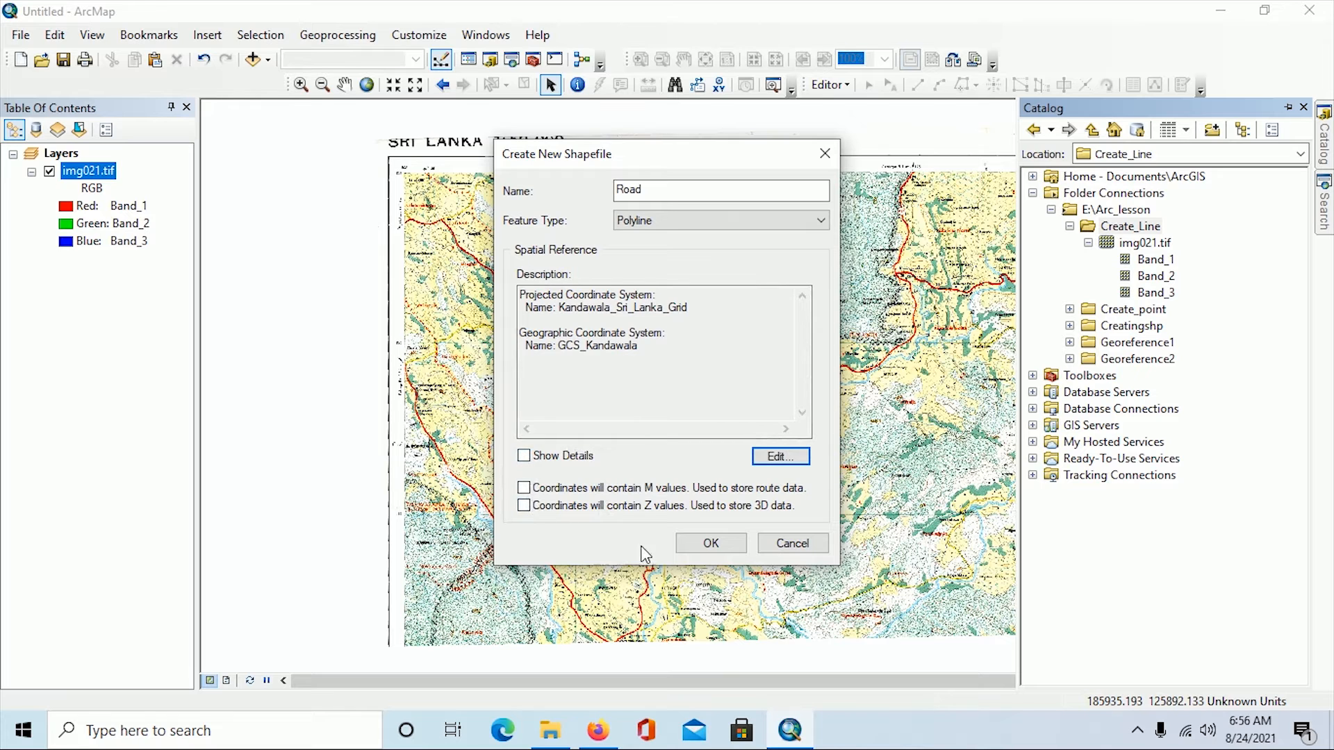
{"action": "left_click", "coordinate": [711, 543]}
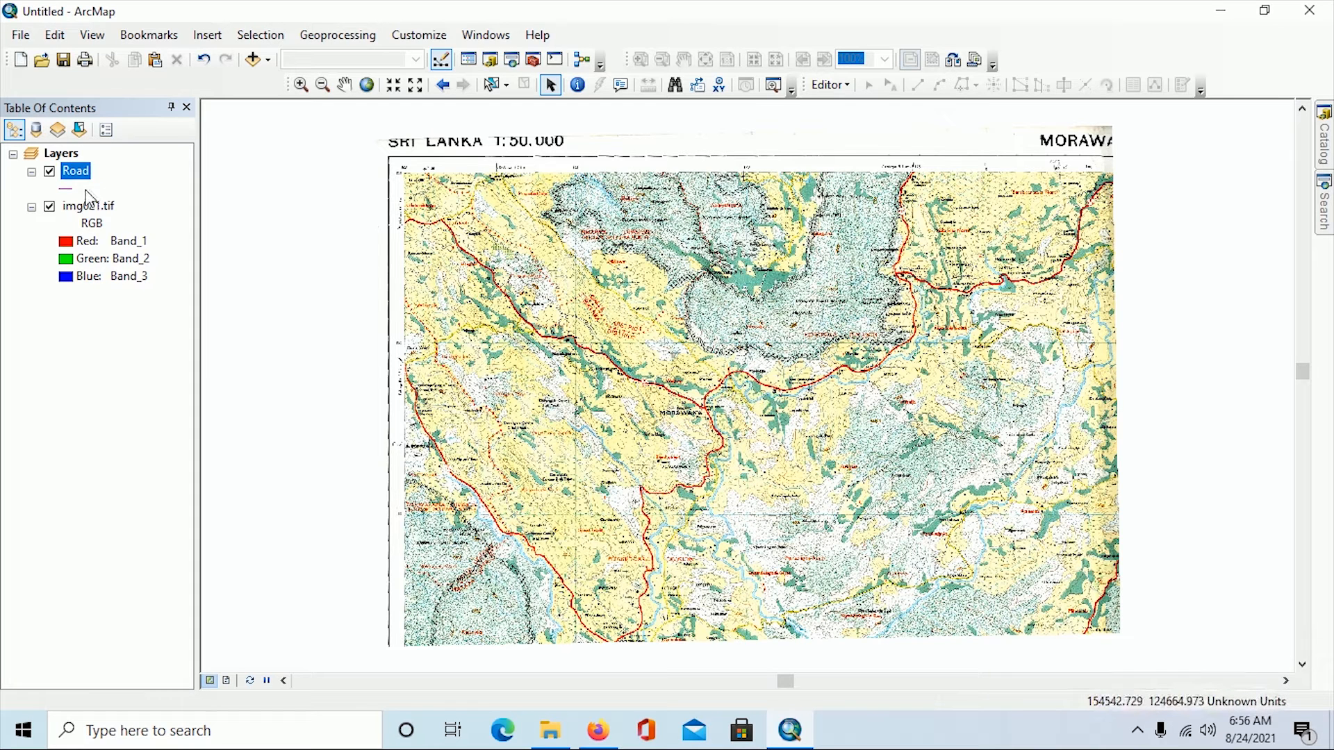
Step: Symbolize the Road layer with the Highway Ramp style, a width of 2 and the colour Dark Amethyst
{"action": "left_click", "coordinate": [1326, 157]}
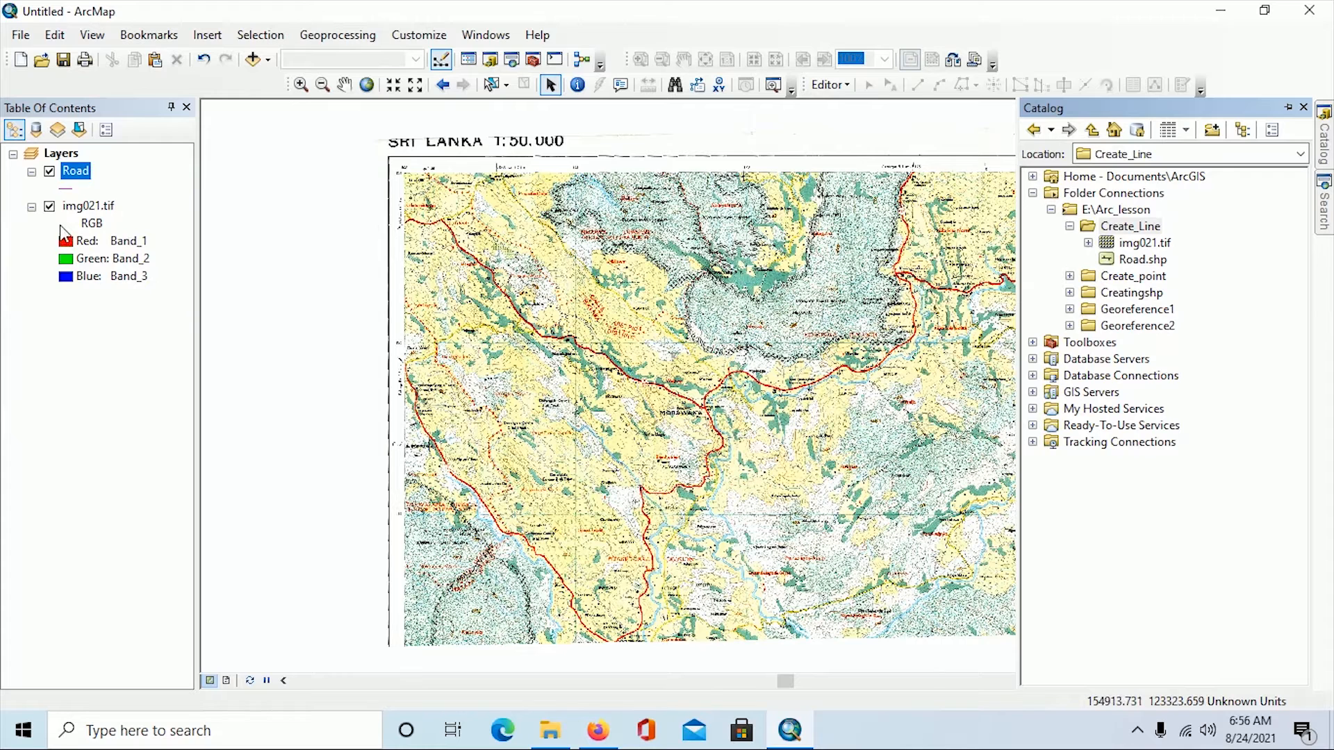
{"action": "left_click", "coordinate": [67, 189]}
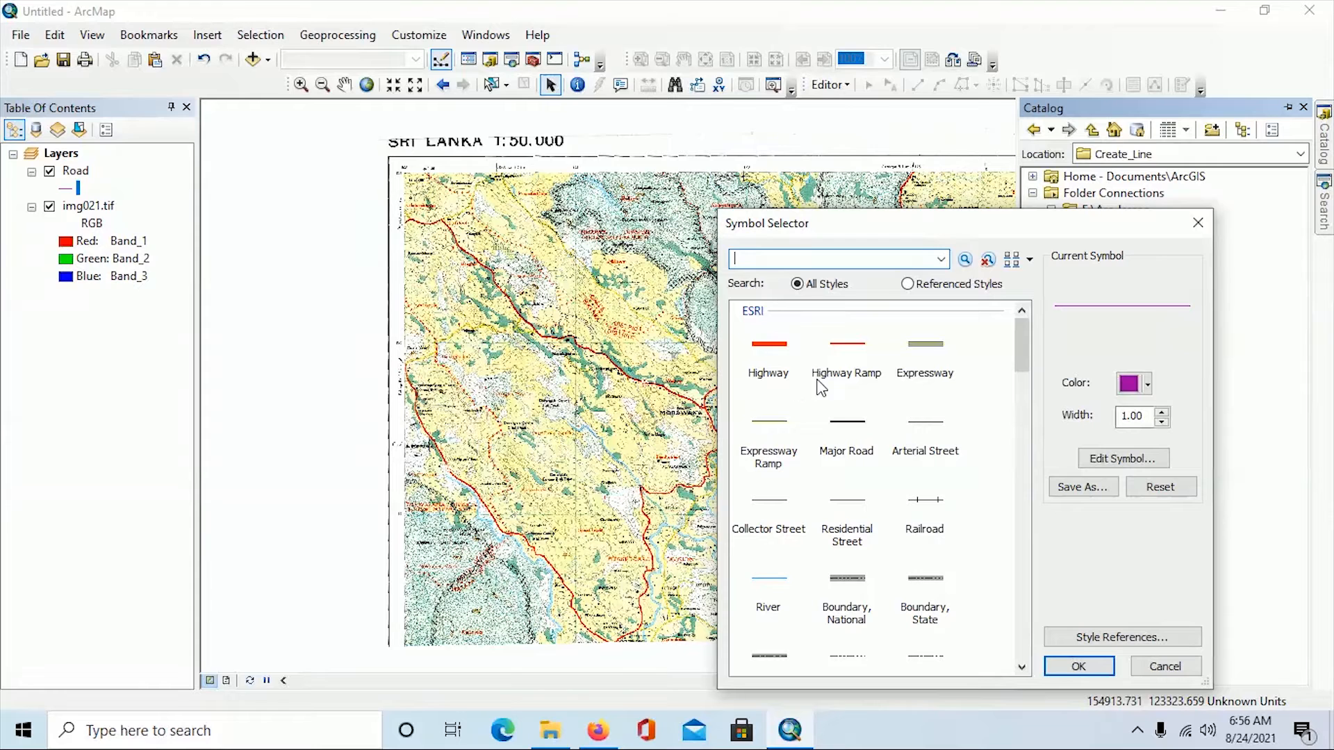
{"action": "left_click", "coordinate": [848, 348]}
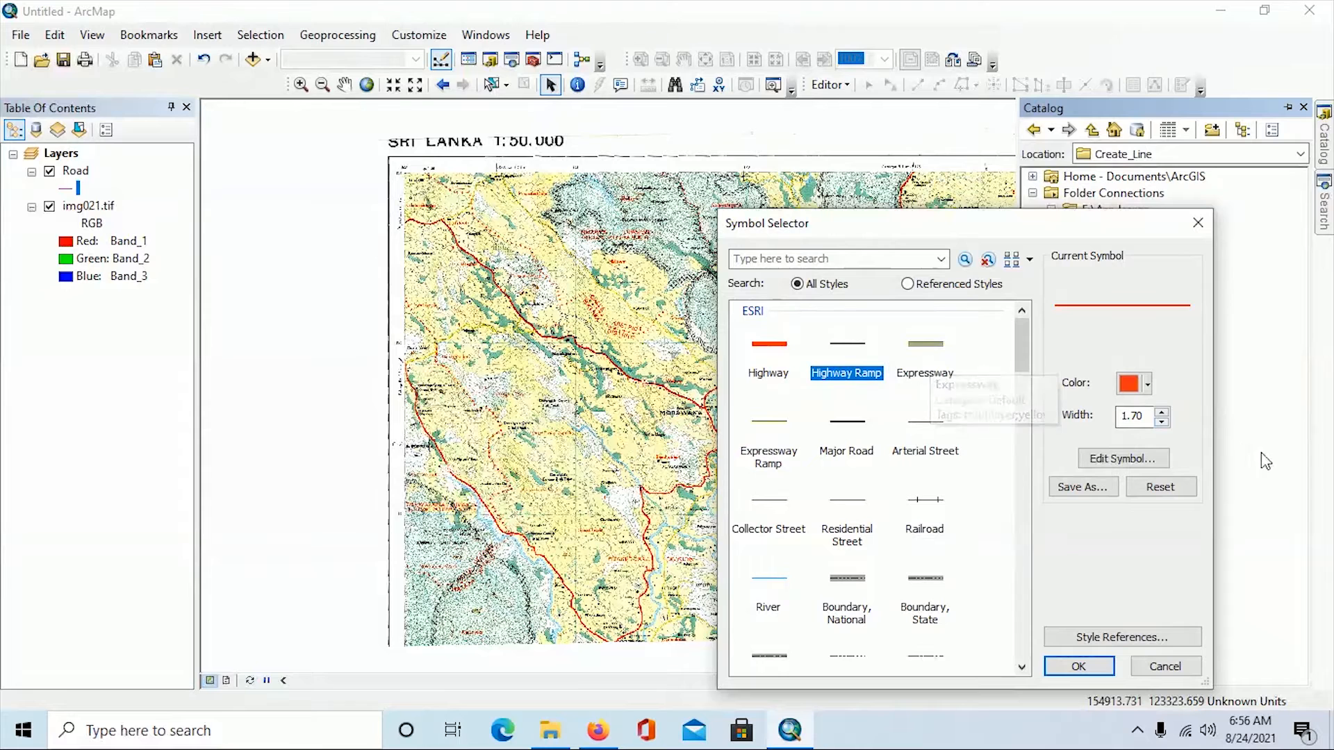
{"action": "left_click", "coordinate": [1162, 412]}
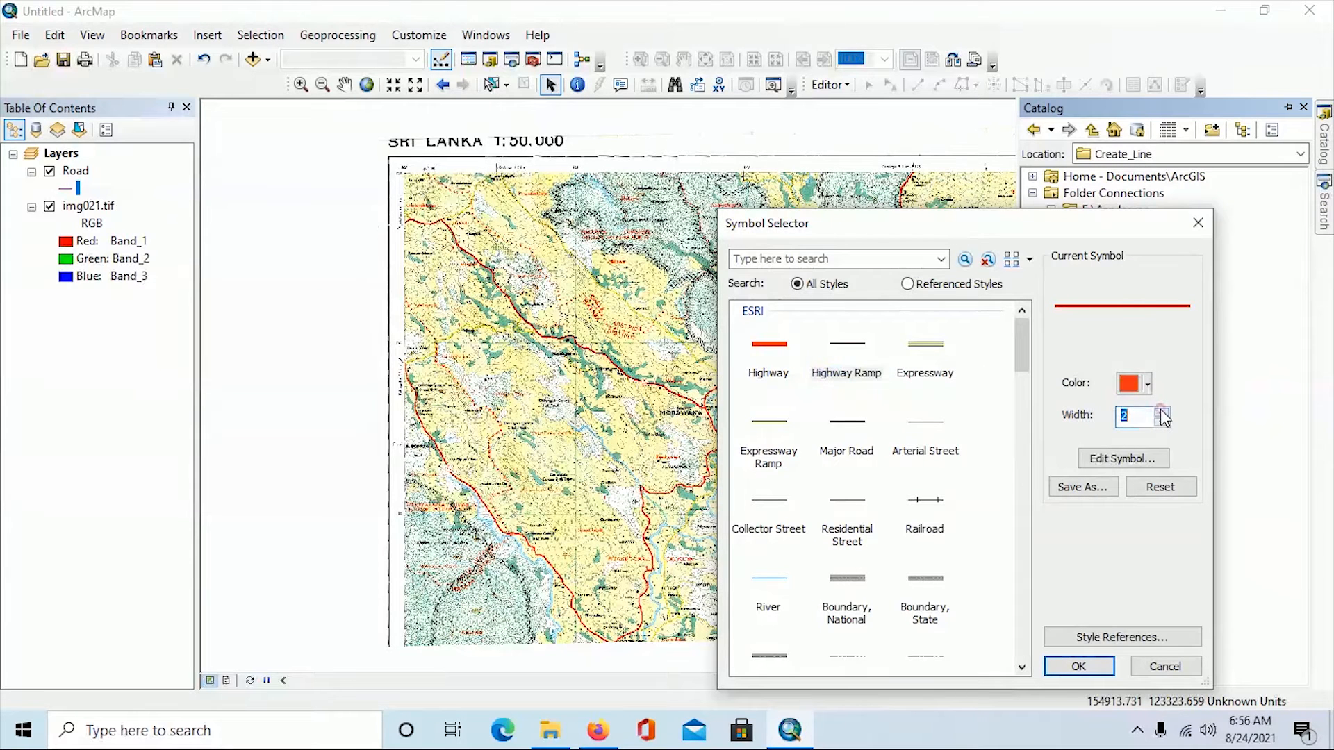
{"action": "left_click", "coordinate": [1163, 423]}
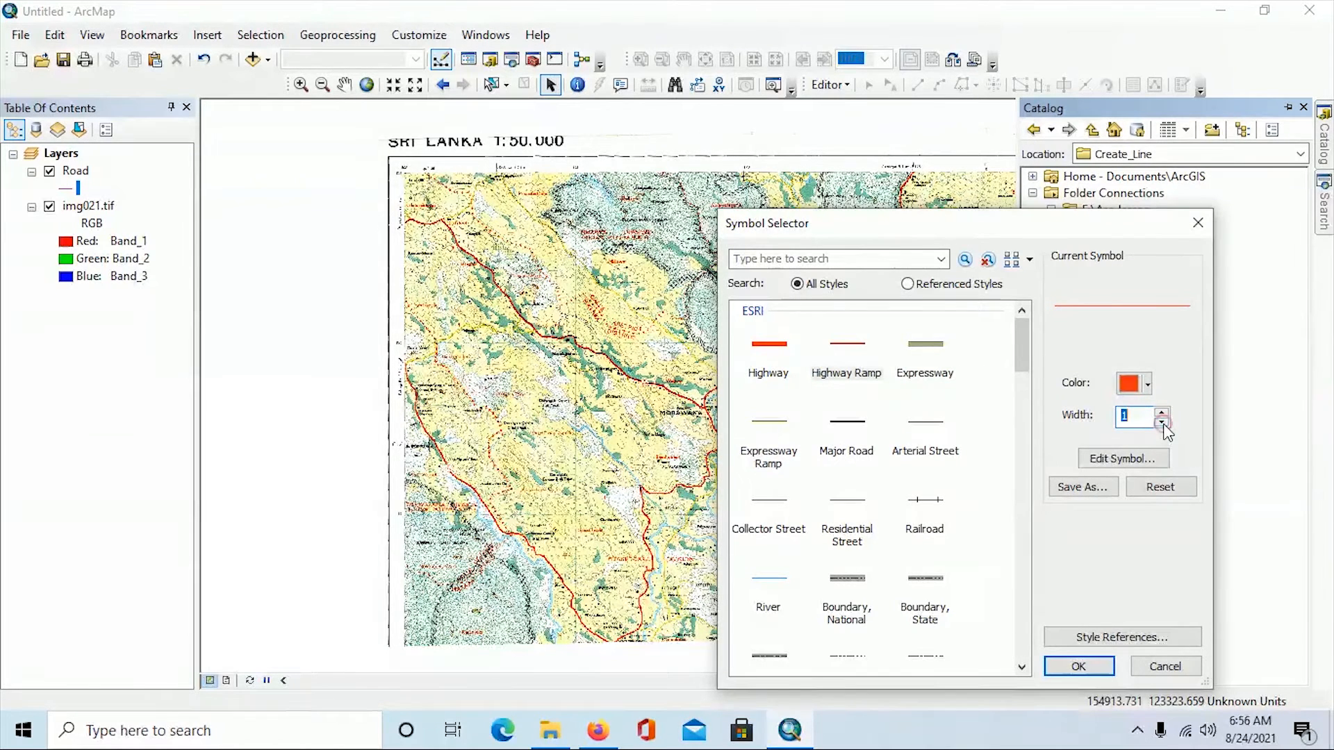
{"action": "left_click", "coordinate": [1161, 411]}
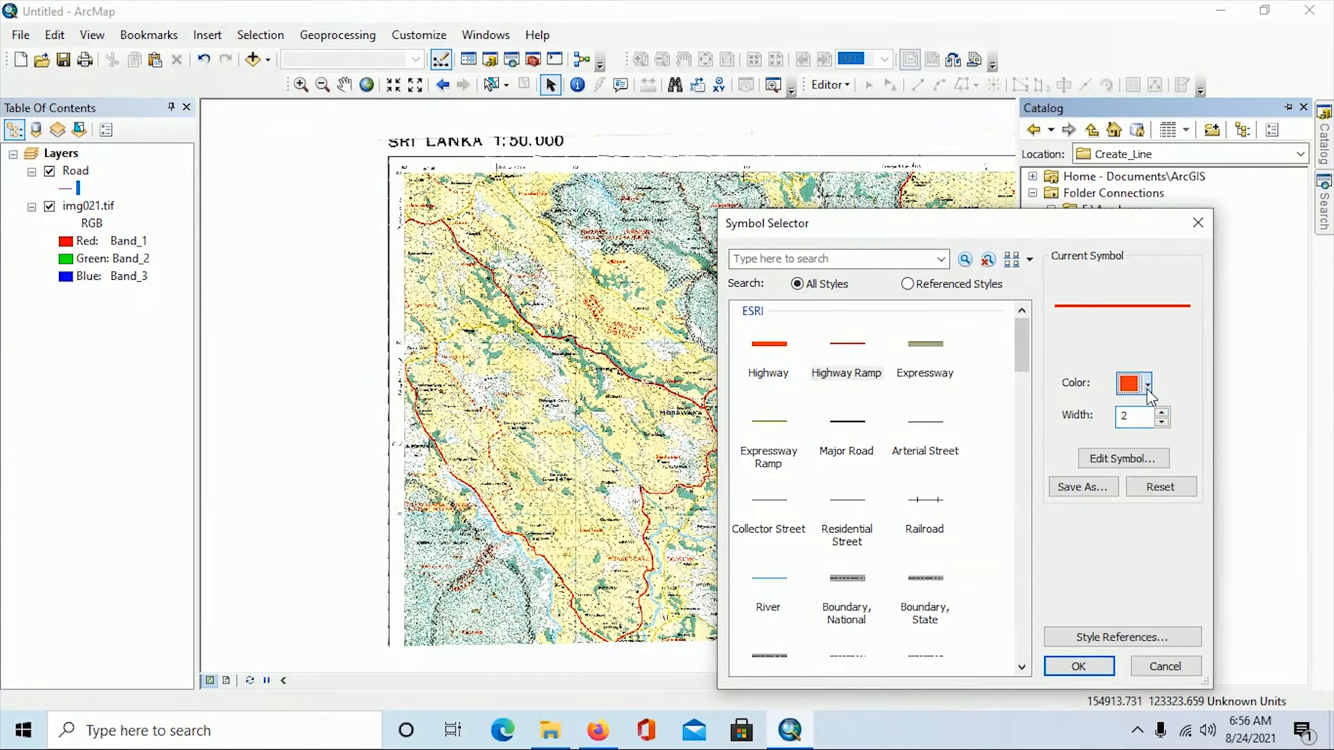
{"action": "left_click", "coordinate": [1147, 384]}
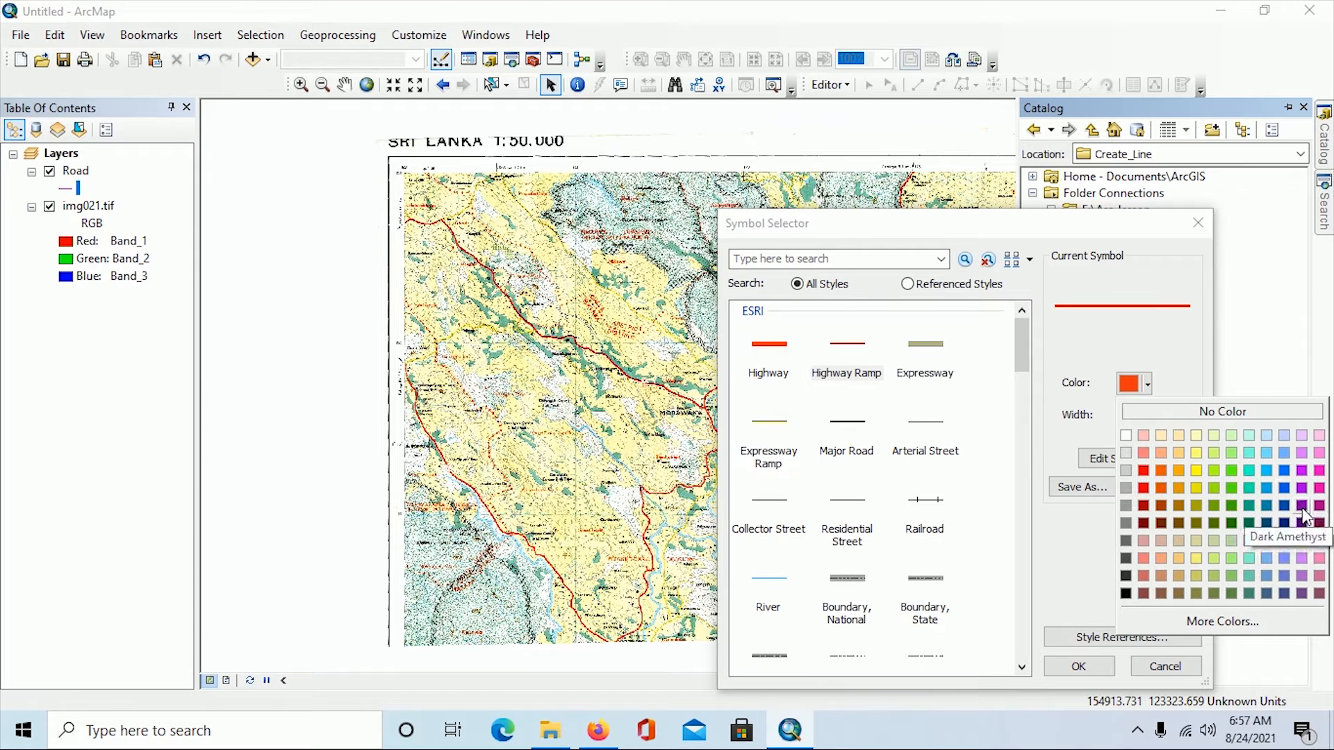
{"action": "left_click", "coordinate": [1302, 507]}
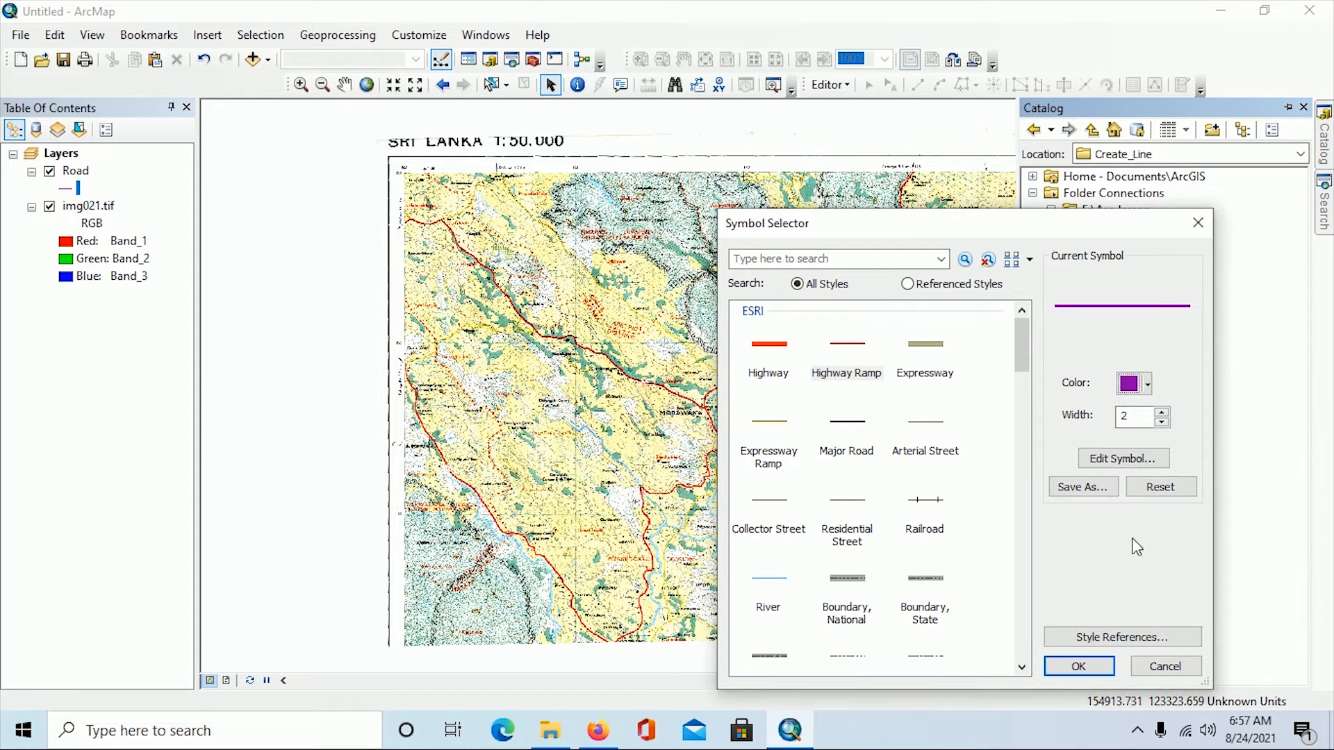
{"action": "left_click", "coordinate": [1077, 665]}
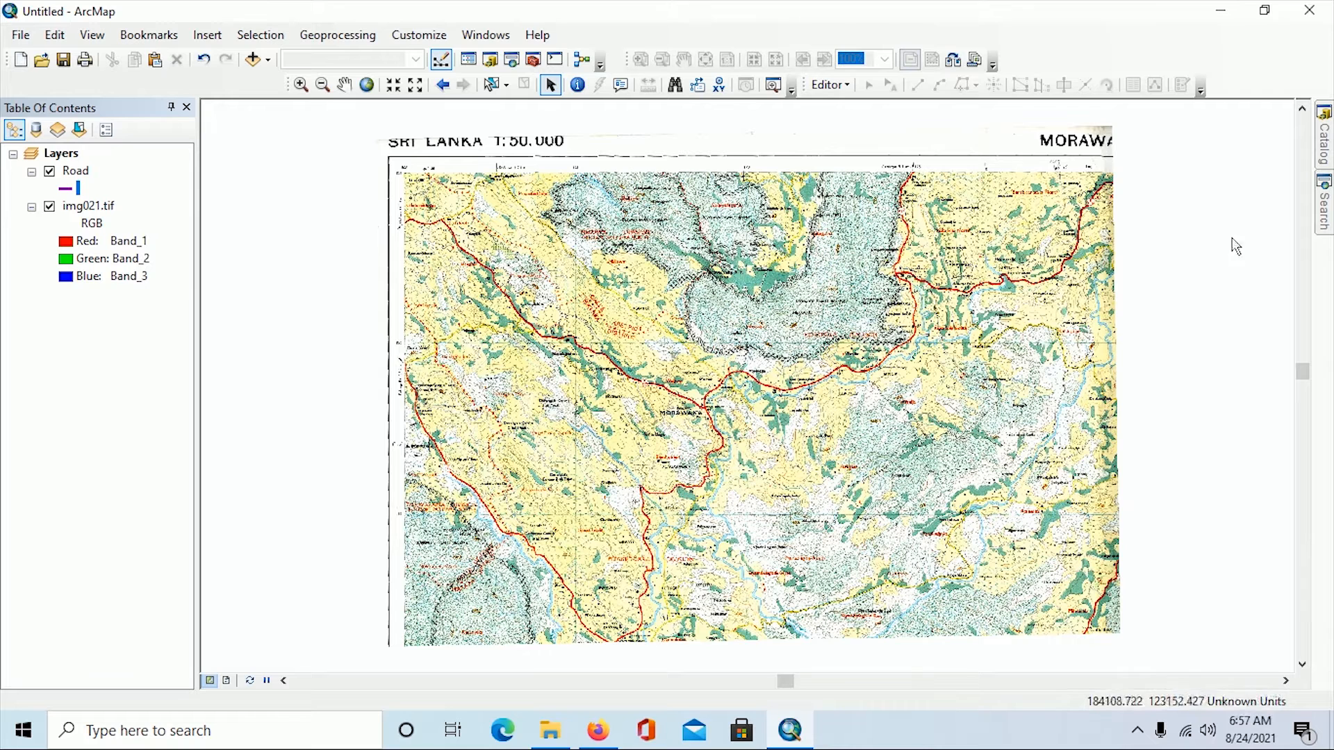
Step: Open the Road layer's attribute table and reposition its window over the map
{"action": "left_click", "coordinate": [72, 174]}
{"action": "right_click", "coordinate": [72, 176]}
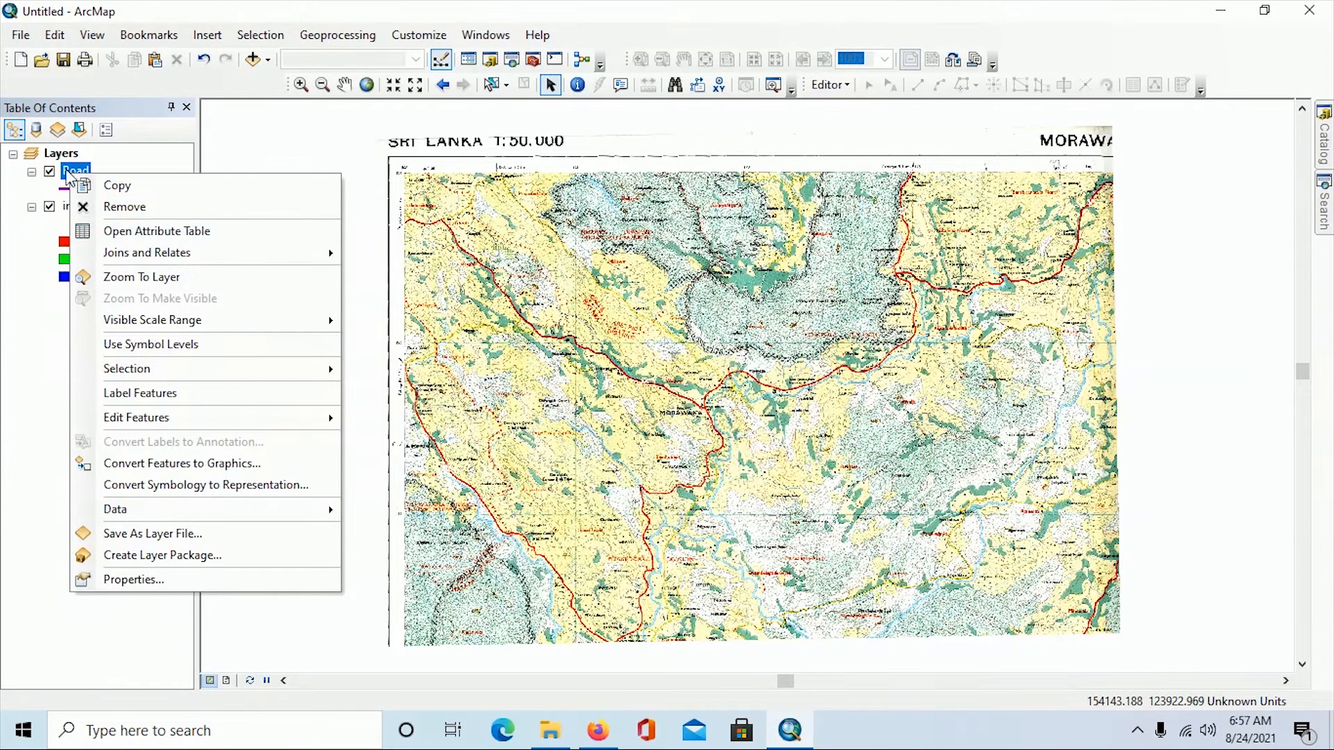
{"action": "left_click", "coordinate": [66, 173]}
{"action": "right_click", "coordinate": [66, 174]}
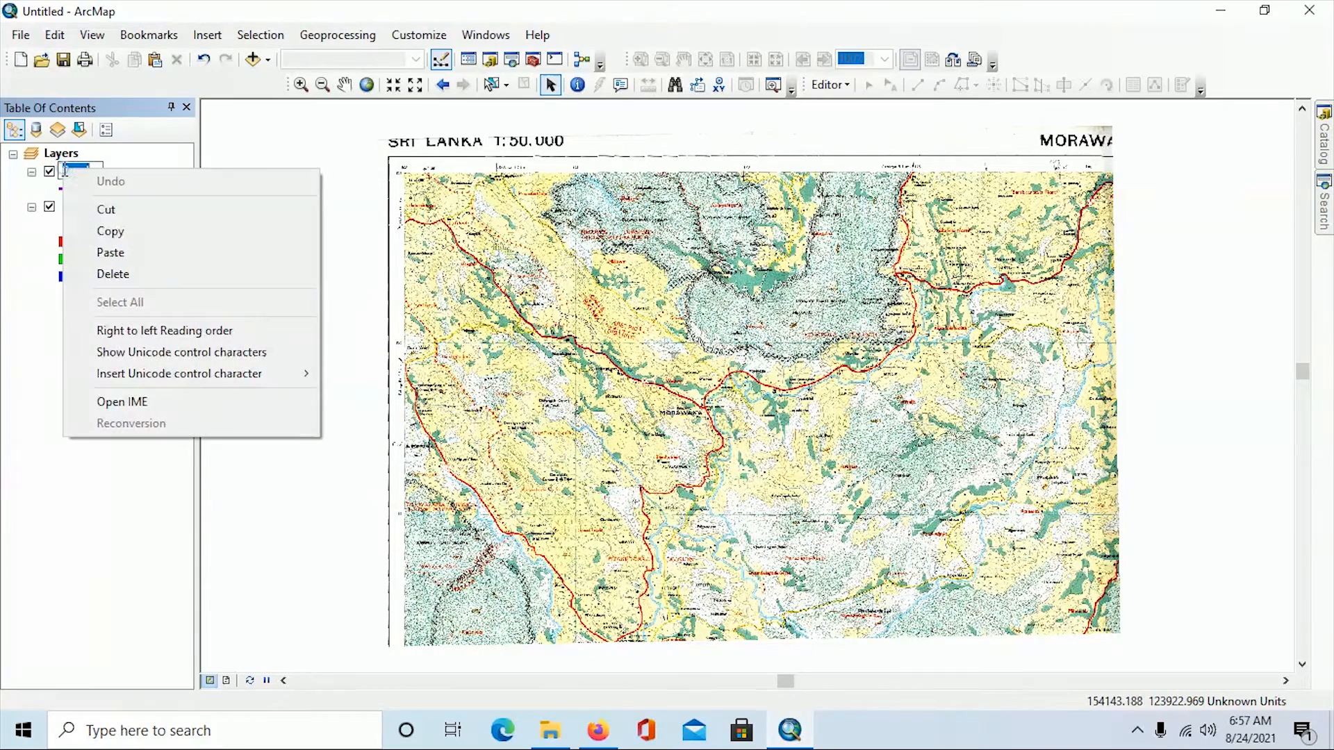
{"action": "left_click", "coordinate": [136, 165]}
{"action": "right_click", "coordinate": [72, 173]}
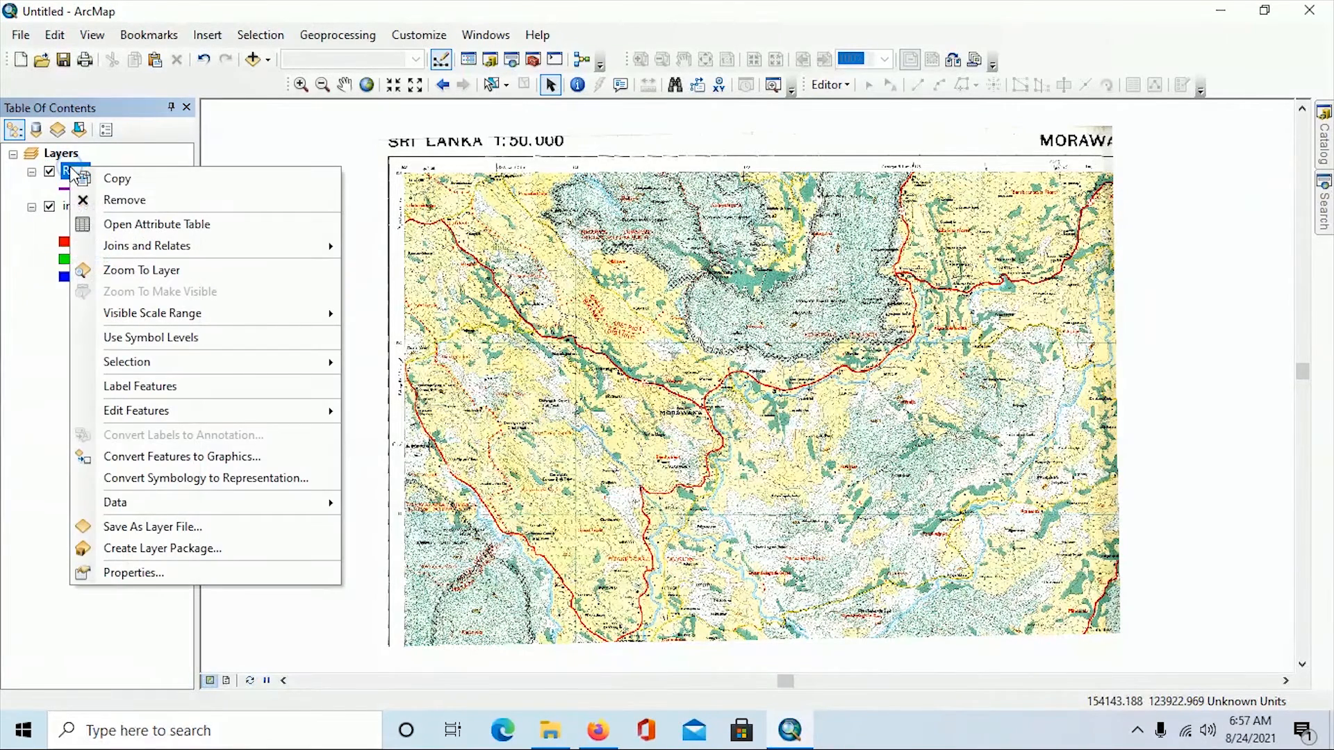
{"action": "left_click", "coordinate": [115, 232]}
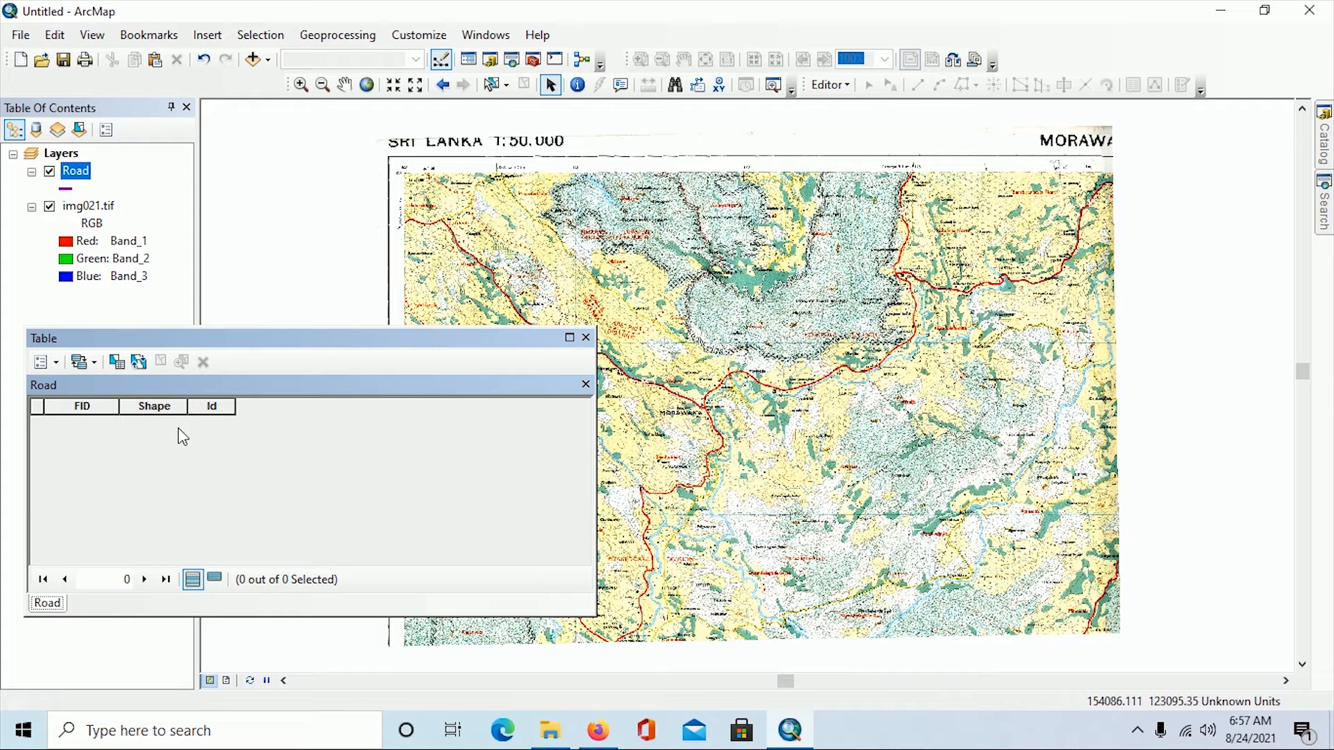
{"action": "left_click_drag", "start_coordinate": [189, 340], "coordinate": [235, 325]}
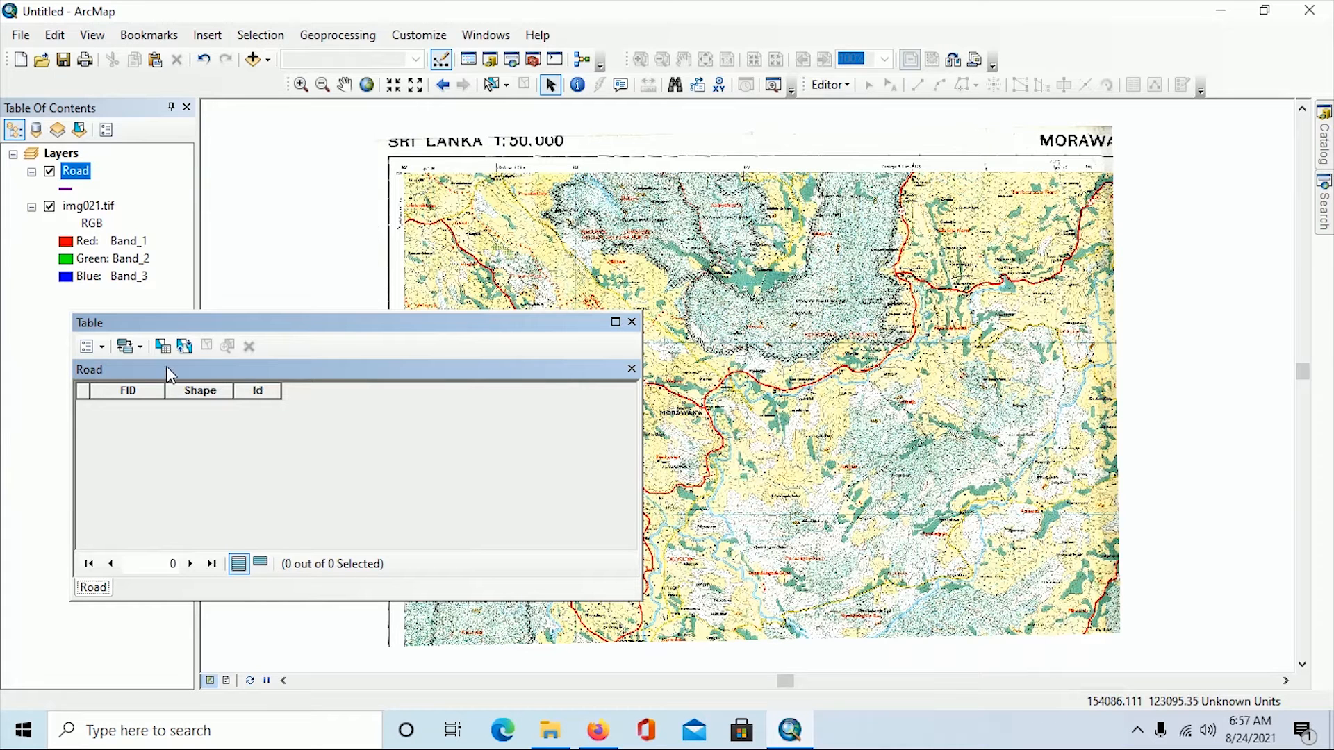
Step: Add a Text field named Road_Type with length 50 to the Road attribute table
{"action": "left_click", "coordinate": [102, 351]}
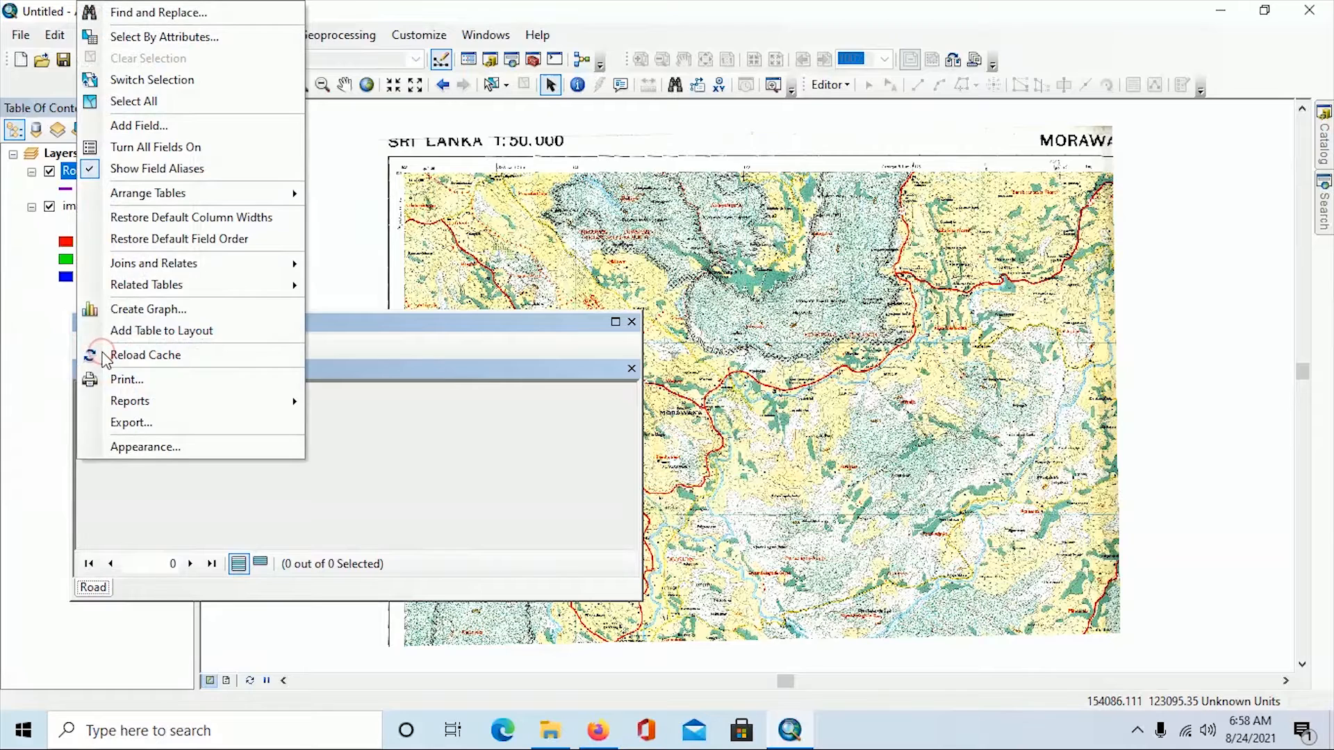
{"action": "left_click", "coordinate": [129, 126]}
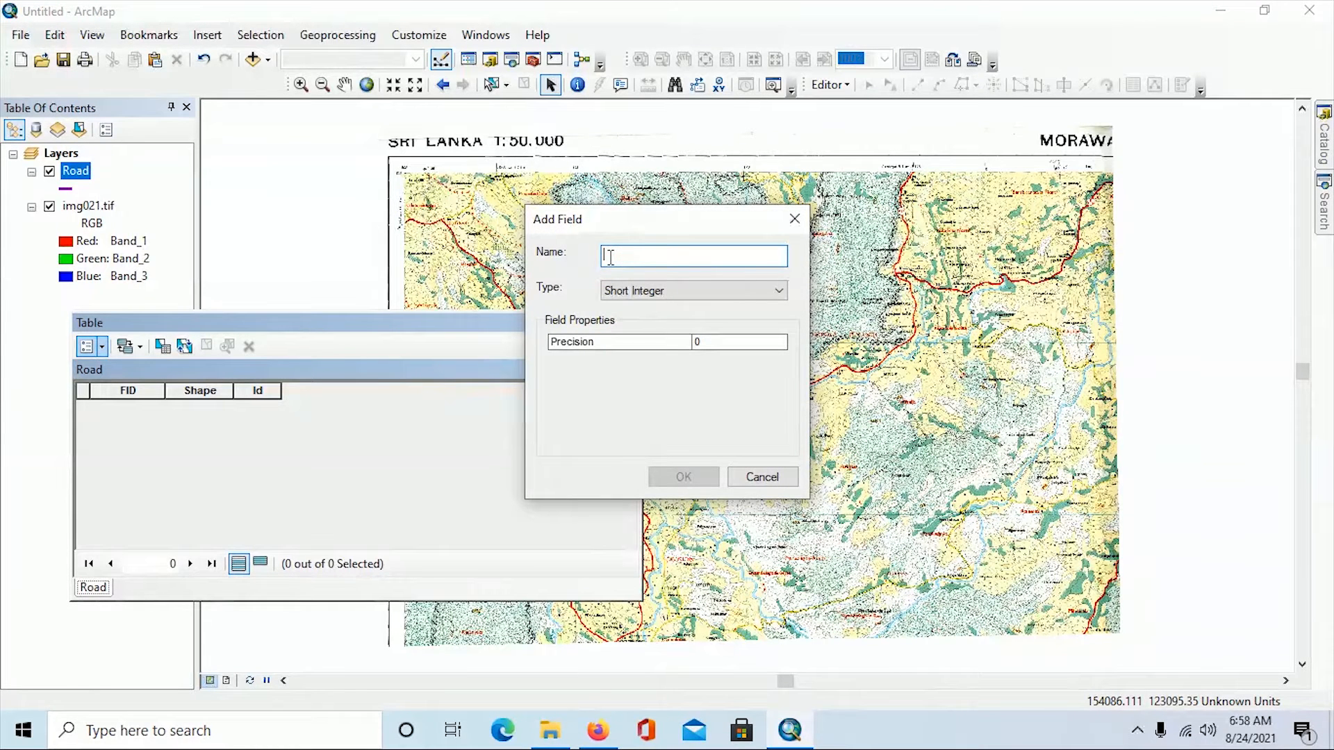
{"action": "type", "text": "Fb"}
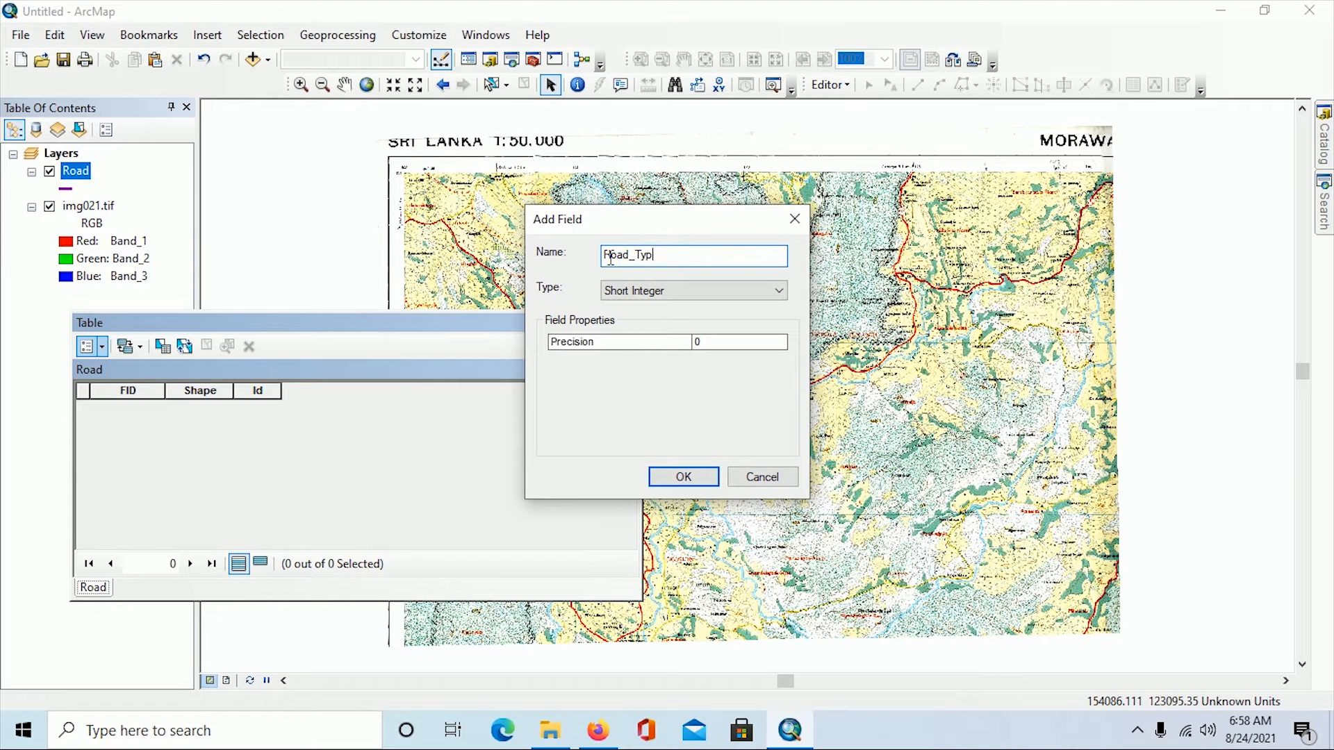
{"action": "left_click", "coordinate": [701, 293]}
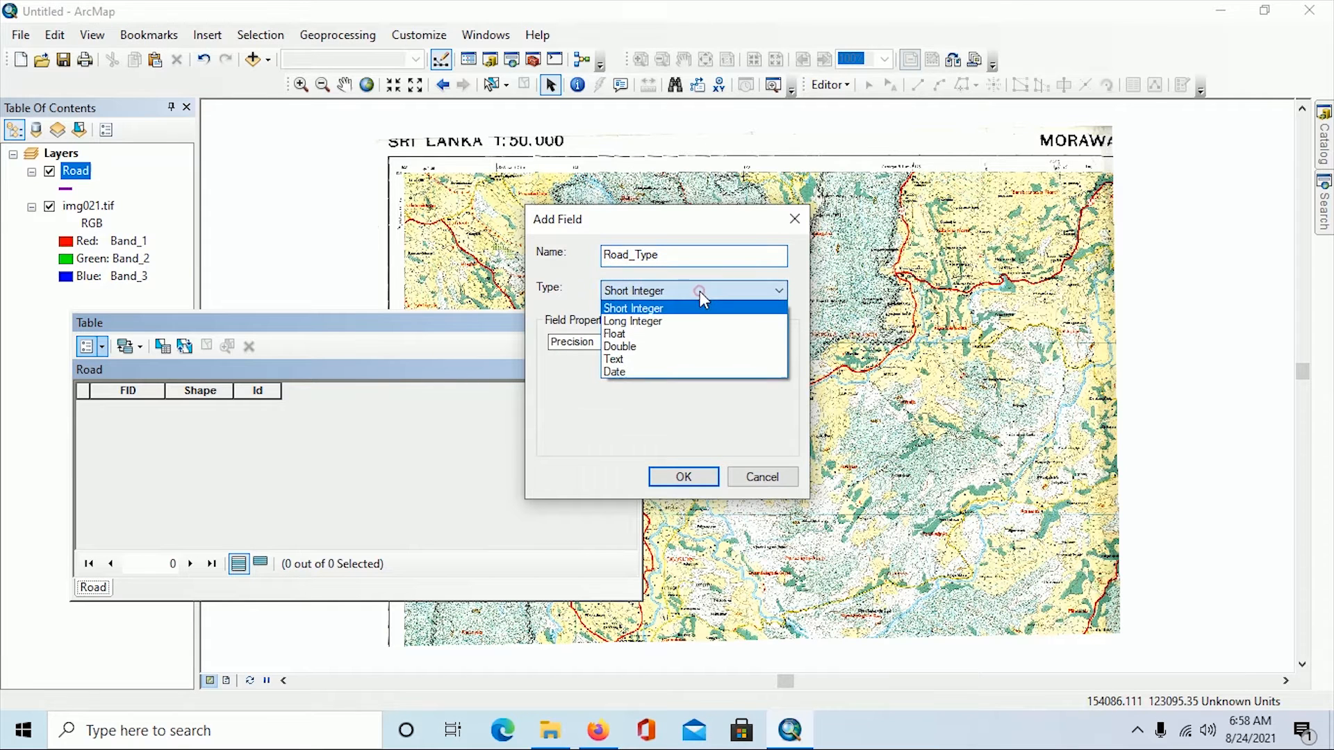
{"action": "left_click", "coordinate": [673, 359]}
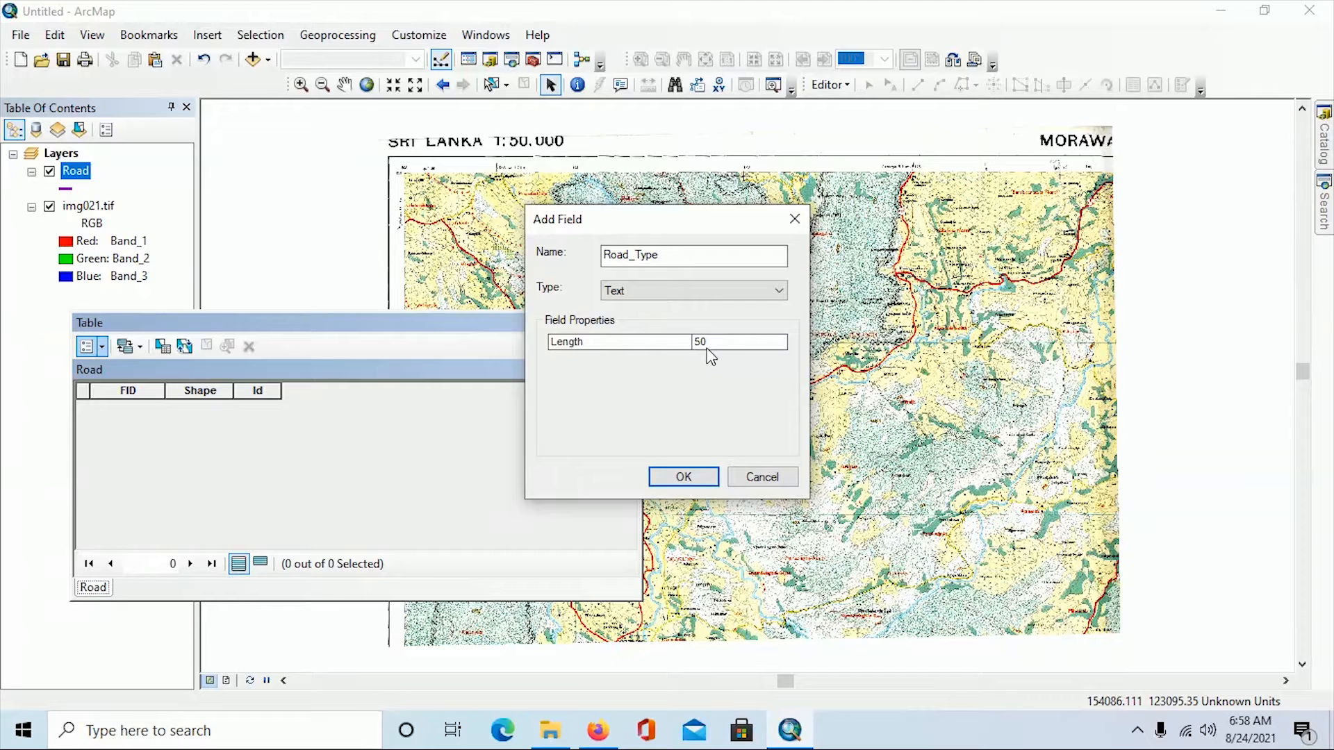
{"action": "left_click", "coordinate": [683, 478]}
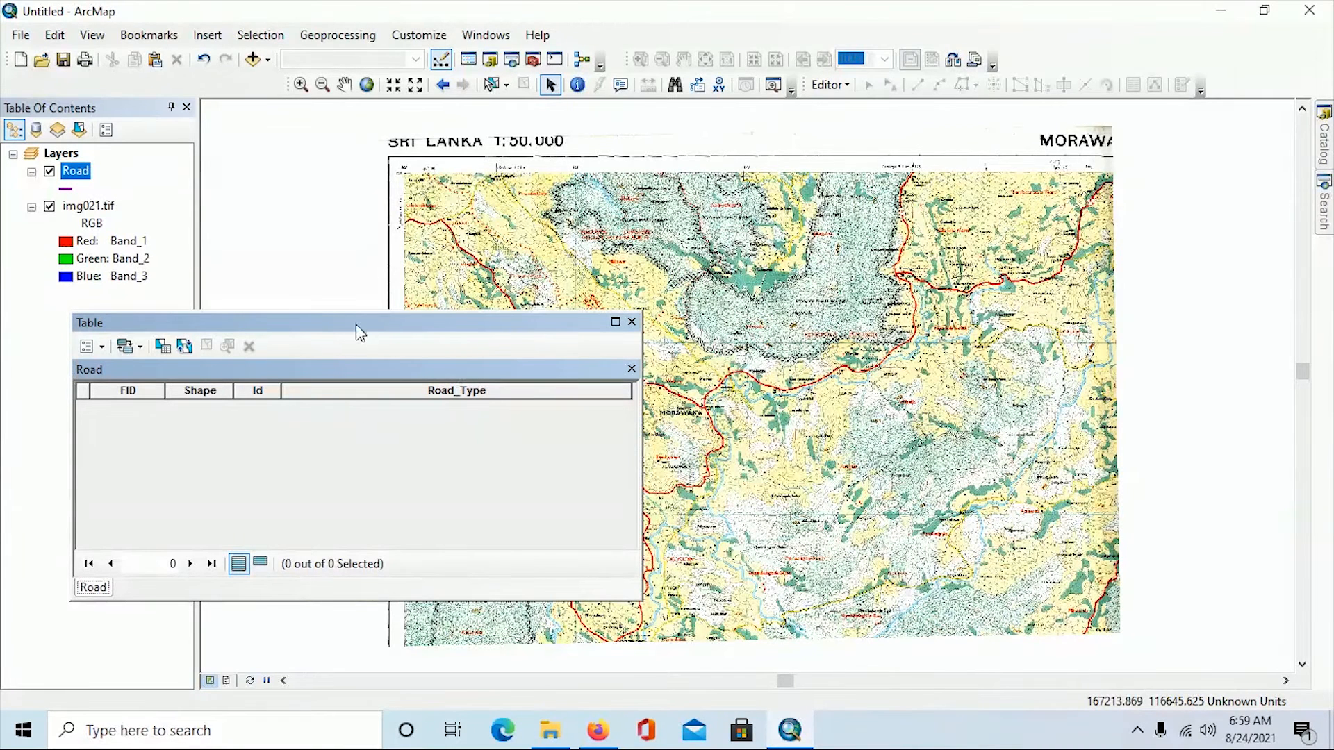
Step: Move the Road attribute table down clear of the map's centre and make its window narrower
{"action": "left_click_drag", "start_coordinate": [356, 326], "coordinate": [295, 455]}
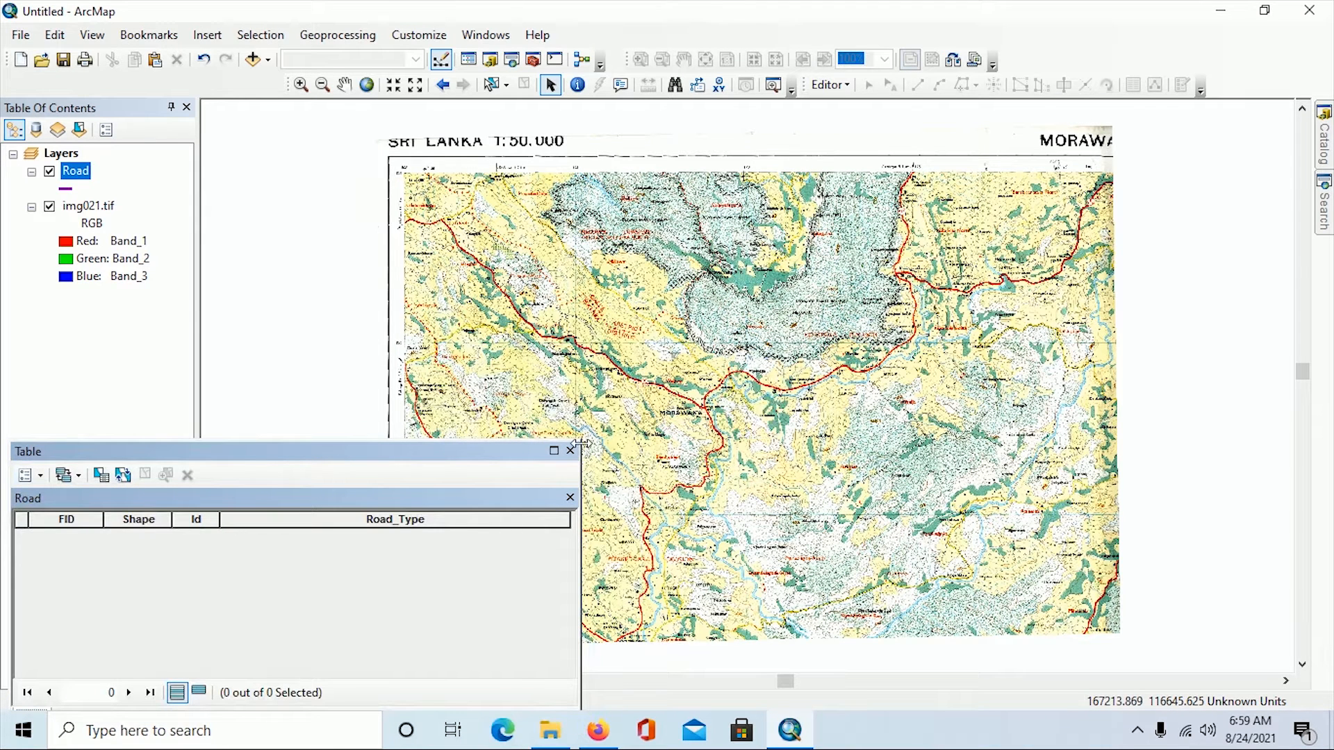
{"action": "left_click_drag", "start_coordinate": [580, 443], "coordinate": [471, 459]}
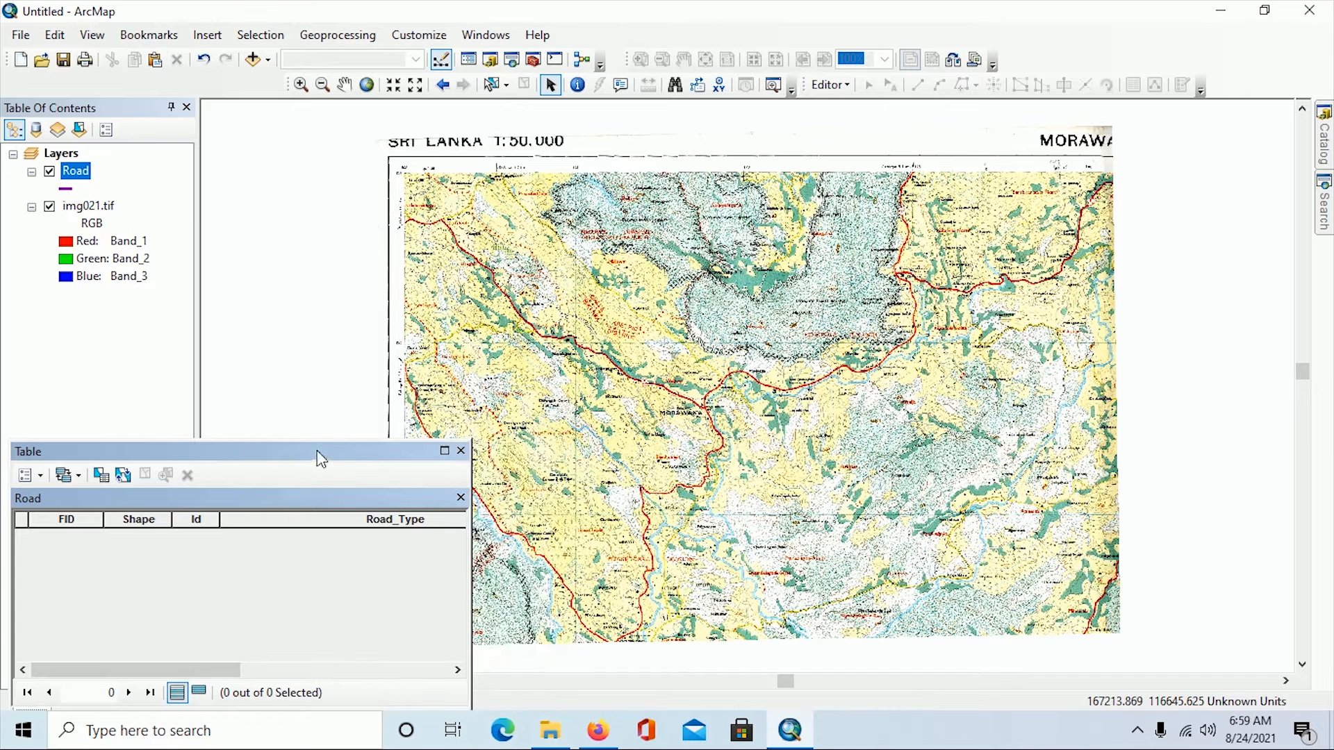
{"action": "mouse_move", "coordinate": [312, 439]}
{"action": "left_mouse_down"}
{"action": "mouse_move", "coordinate": [312, 478]}
{"action": "mouse_move", "coordinate": [345, 443]}
{"action": "mouse_move", "coordinate": [319, 451]}
{"action": "left_mouse_up"}
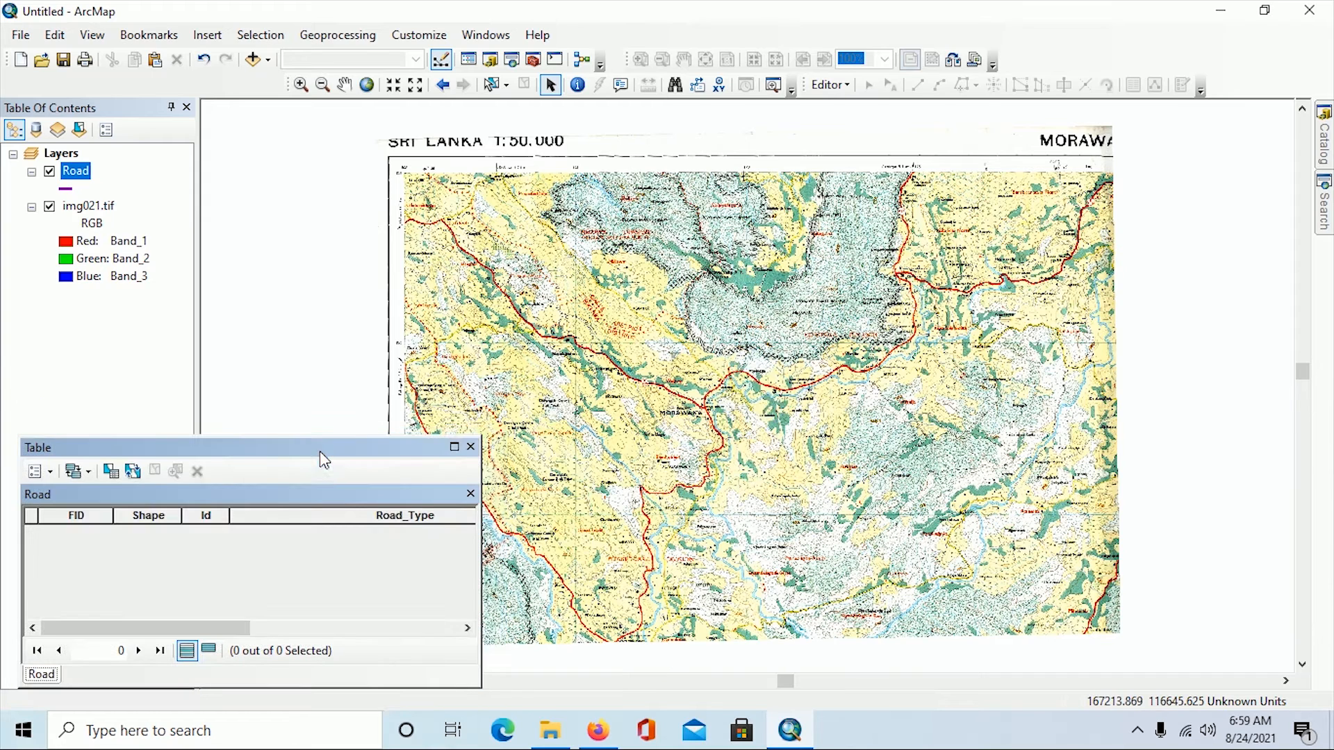
Step: Start an edit session despite the spatial reference warning and choose the Road template for creating line features
{"action": "left_click", "coordinate": [852, 95]}
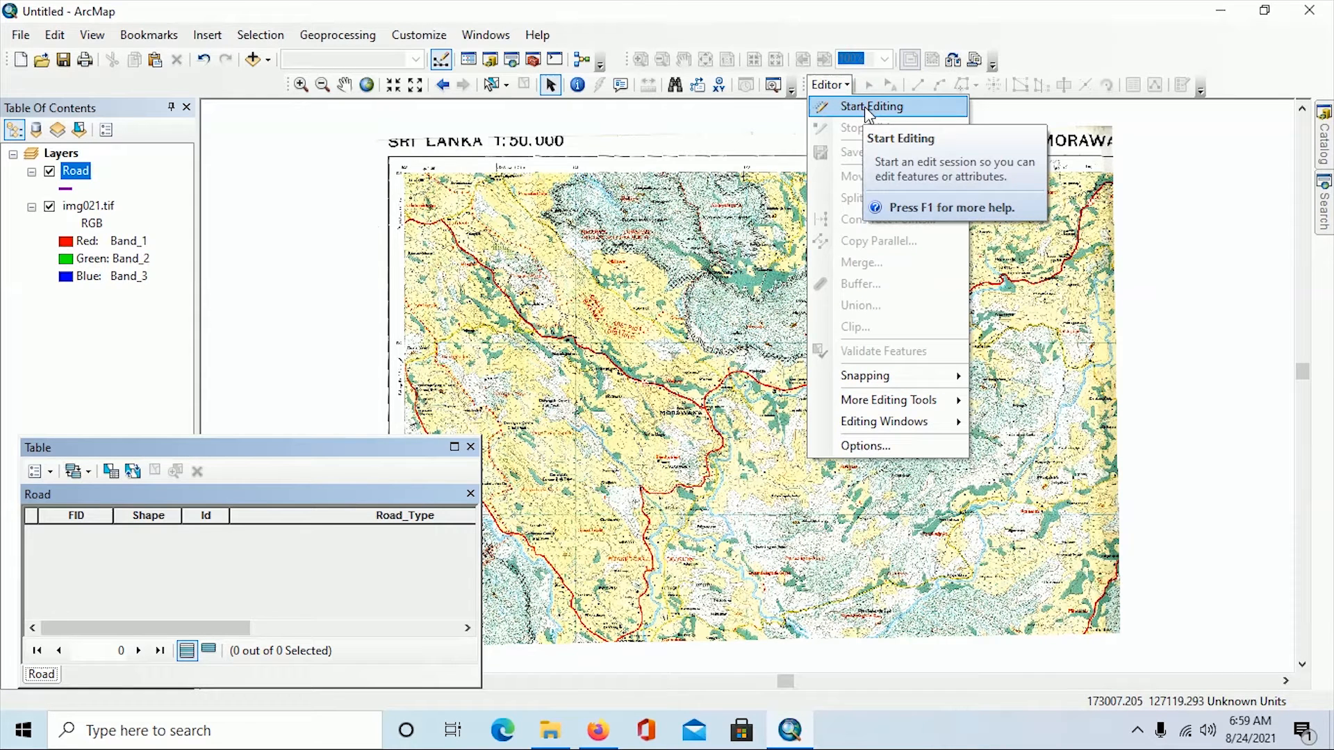
{"action": "left_click", "coordinate": [865, 107]}
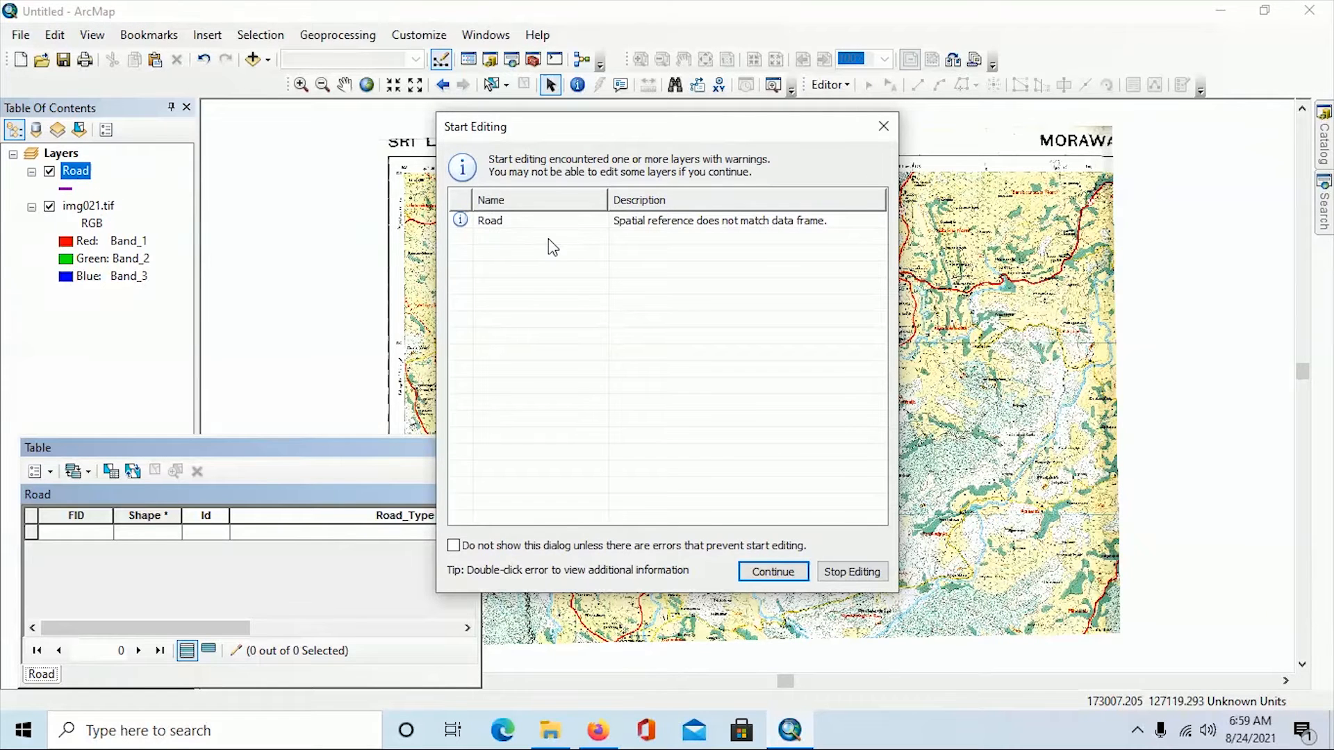
{"action": "left_click", "coordinate": [773, 573]}
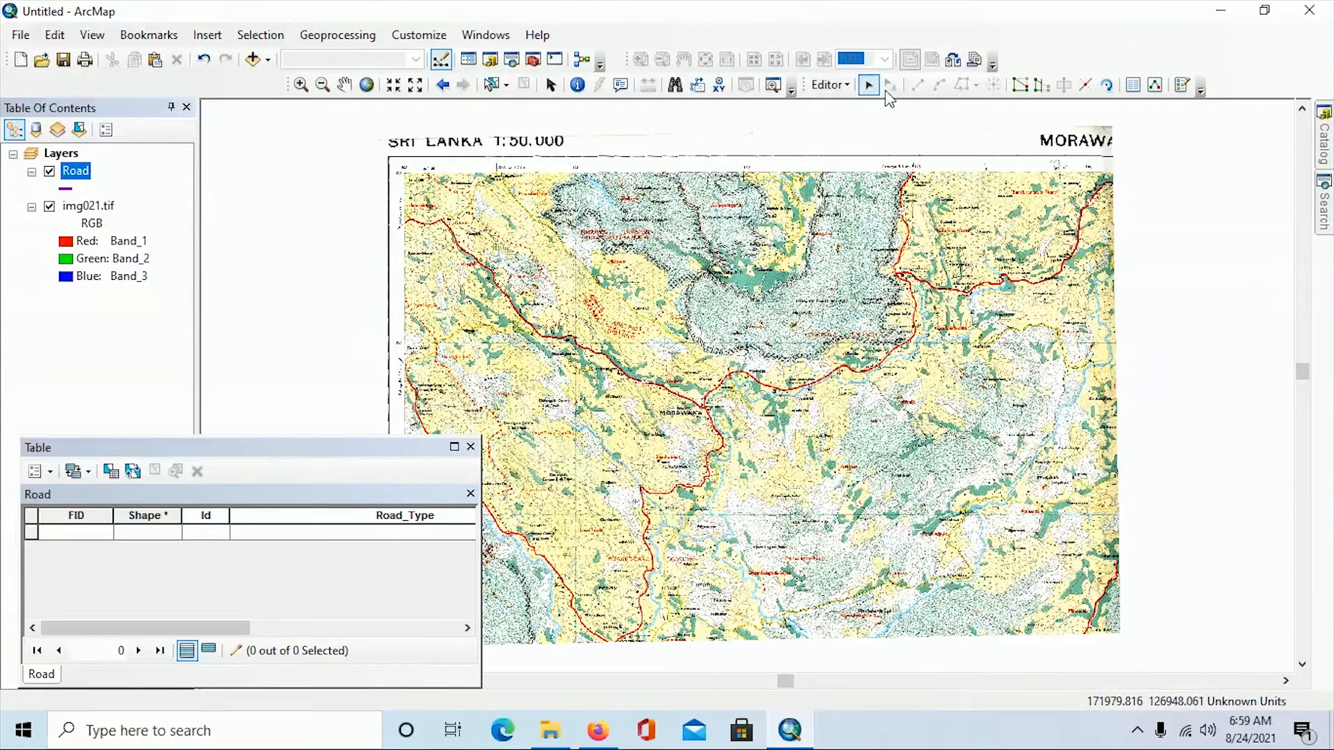
{"action": "left_click", "coordinate": [1182, 88]}
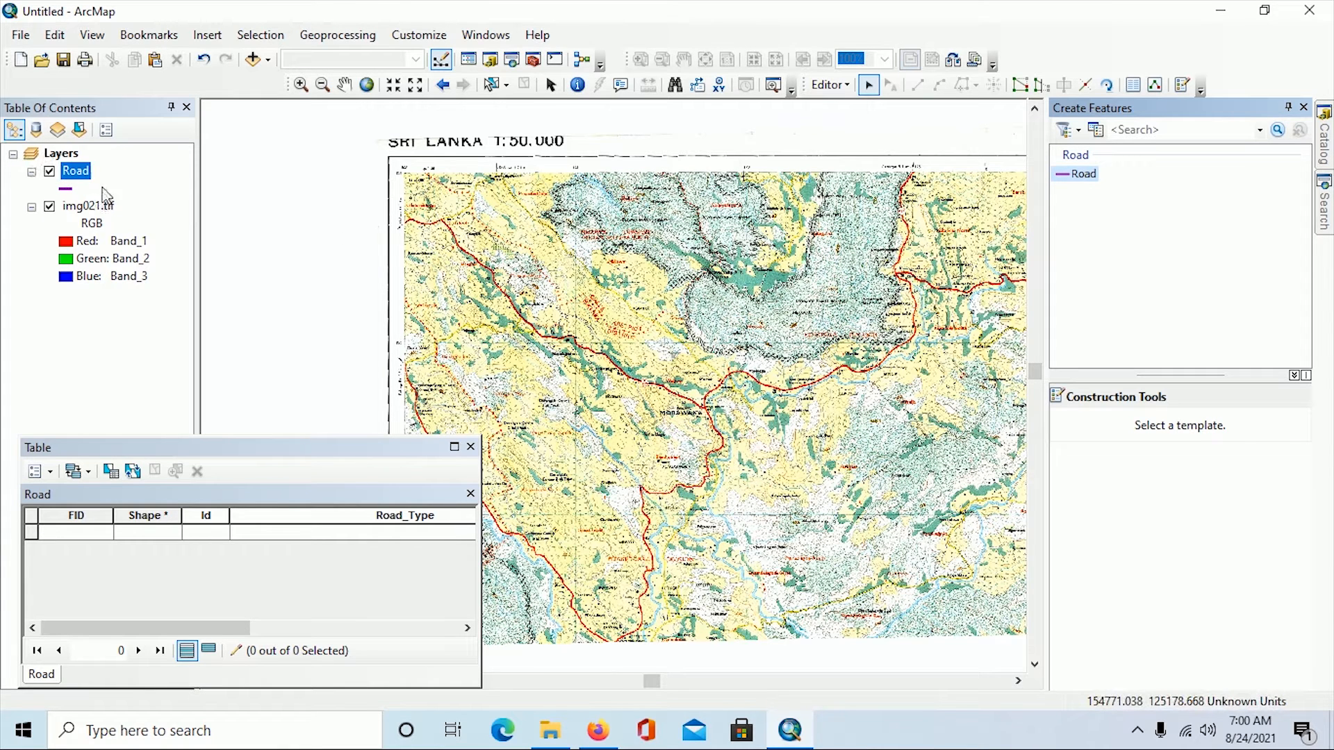
{"action": "left_click", "coordinate": [1085, 178]}
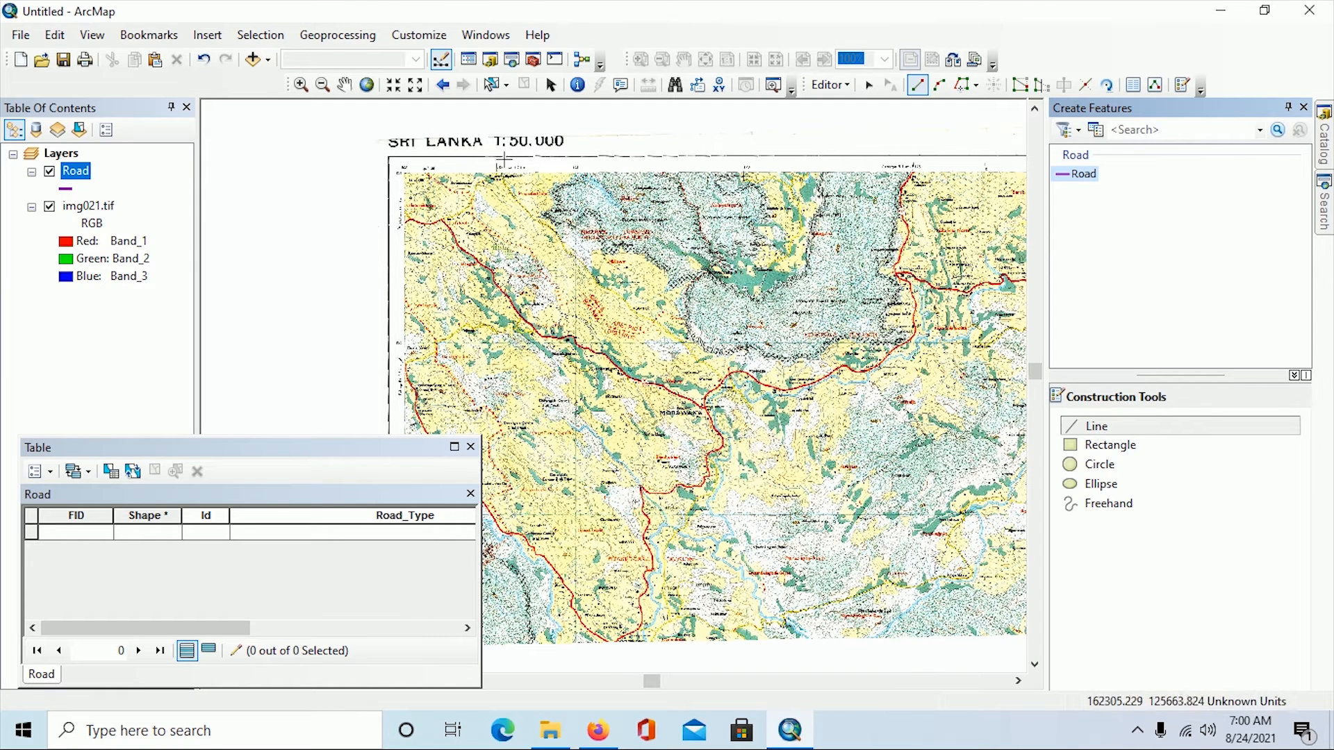
Step: Digitize the red road from the Morawaka junction northeast past the Education Office as a line about 2,340 map units long
{"action": "left_click", "coordinate": [300, 87]}
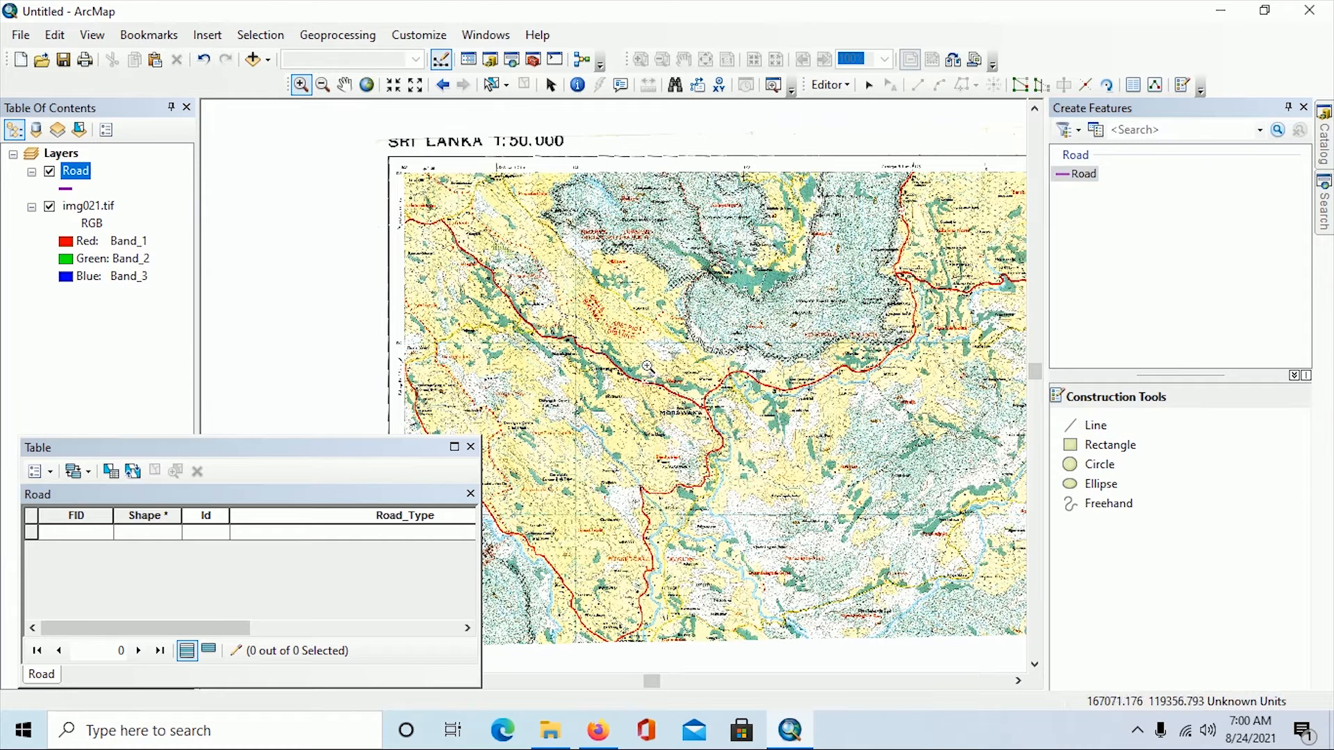
{"action": "left_click_drag", "start_coordinate": [647, 366], "coordinate": [763, 446]}
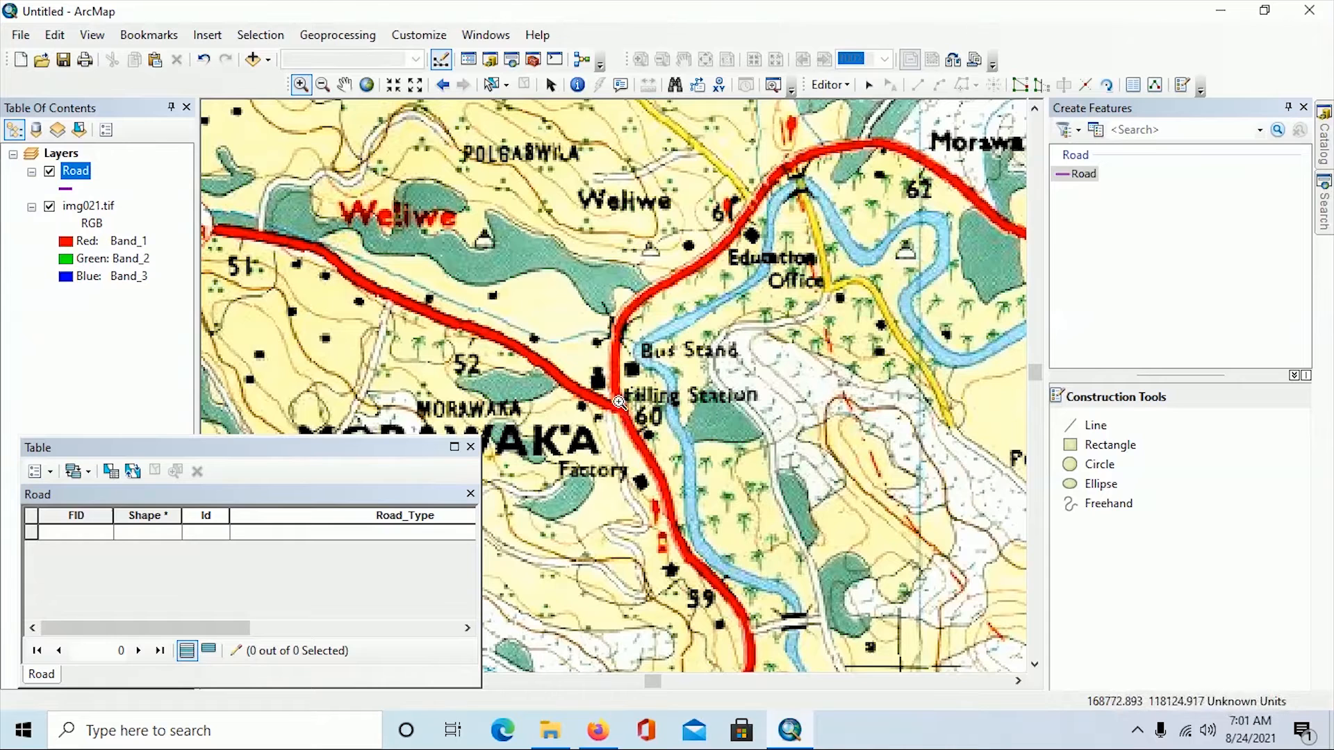
{"action": "left_click", "coordinate": [1091, 432]}
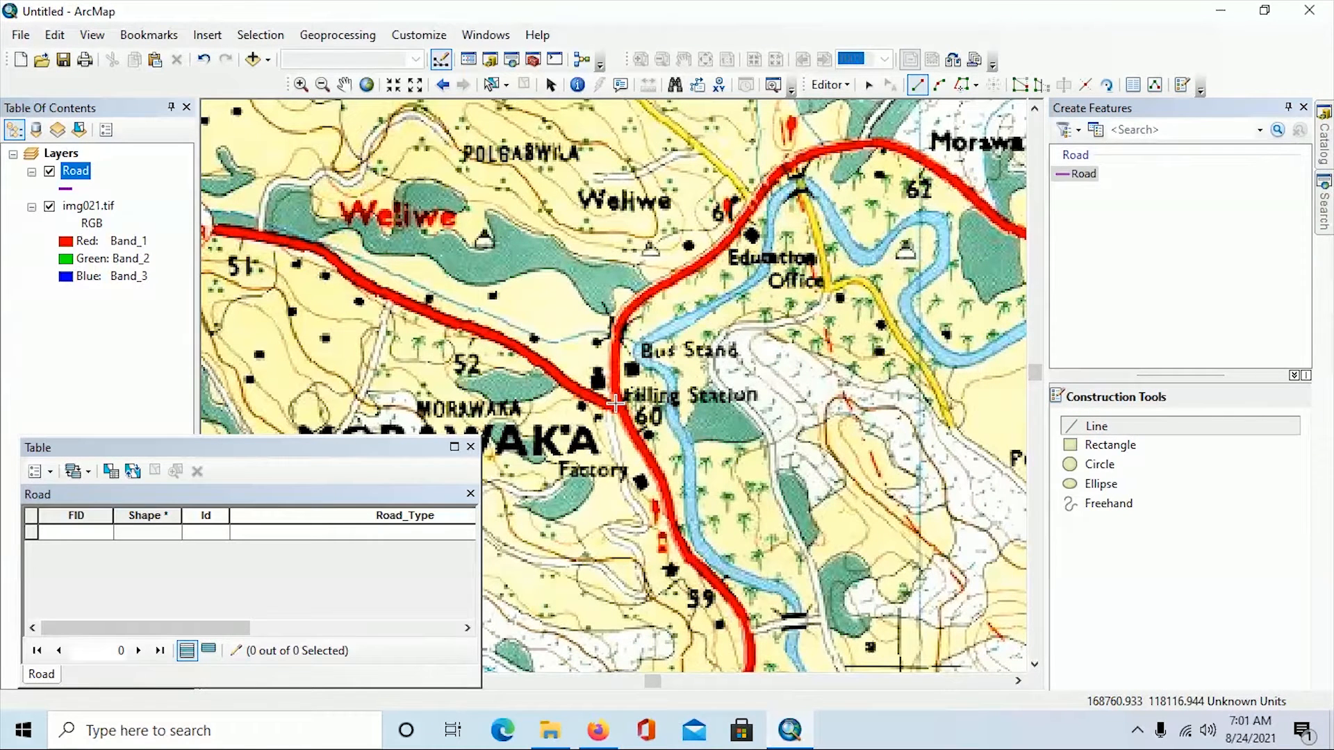
{"action": "left_click", "coordinate": [615, 403]}
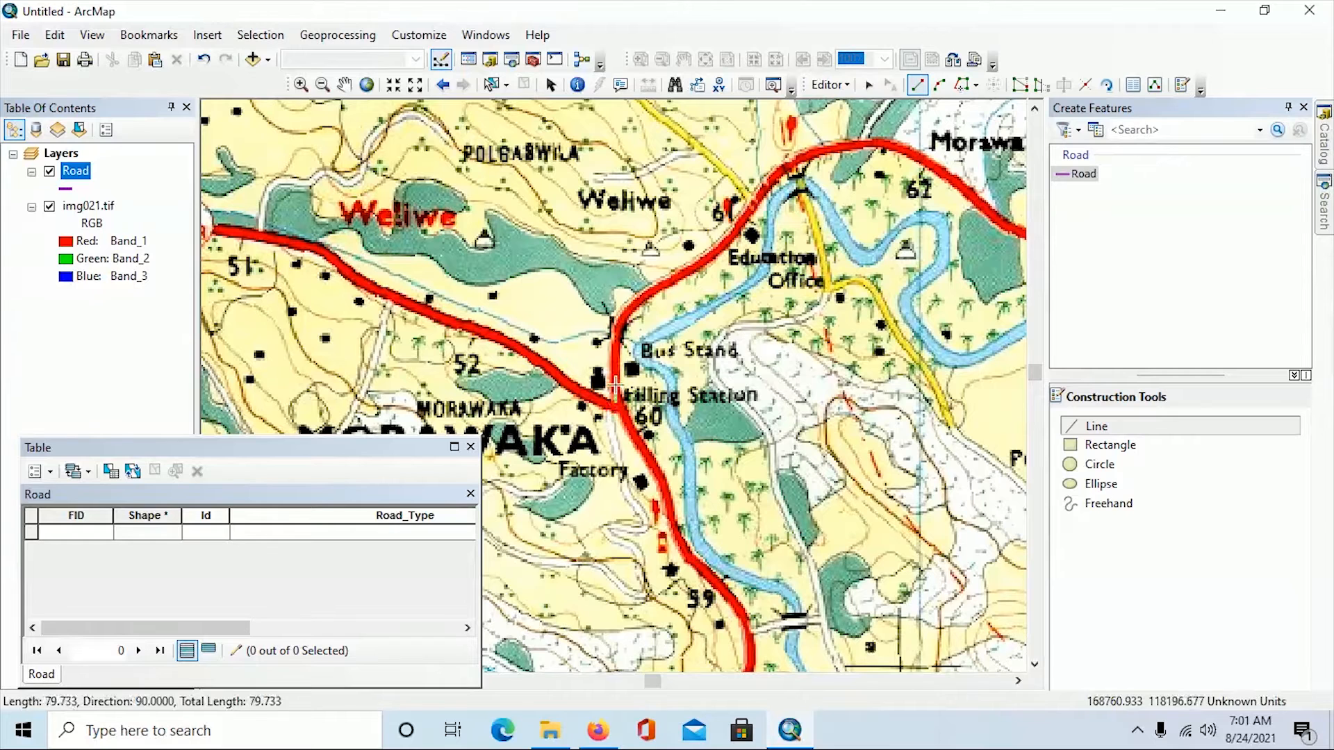
{"action": "left_click", "coordinate": [615, 367]}
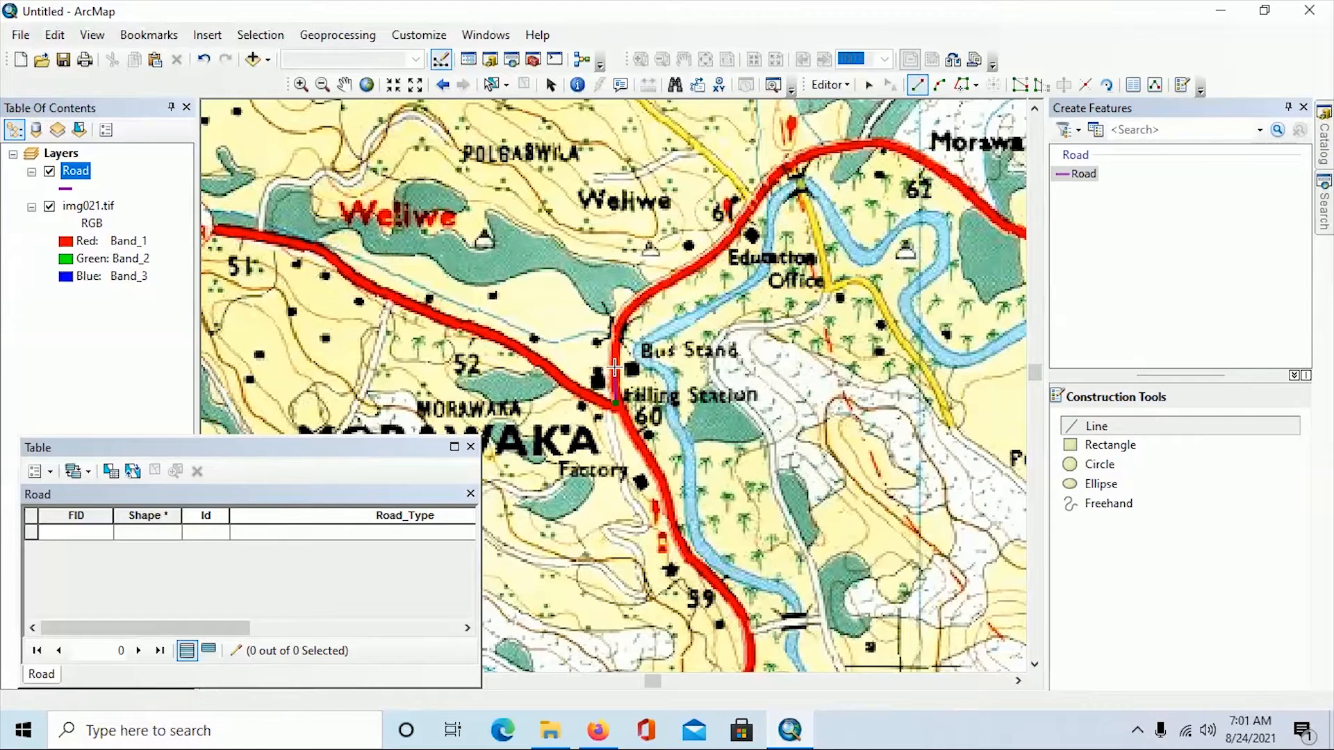
{"action": "left_click", "coordinate": [619, 330]}
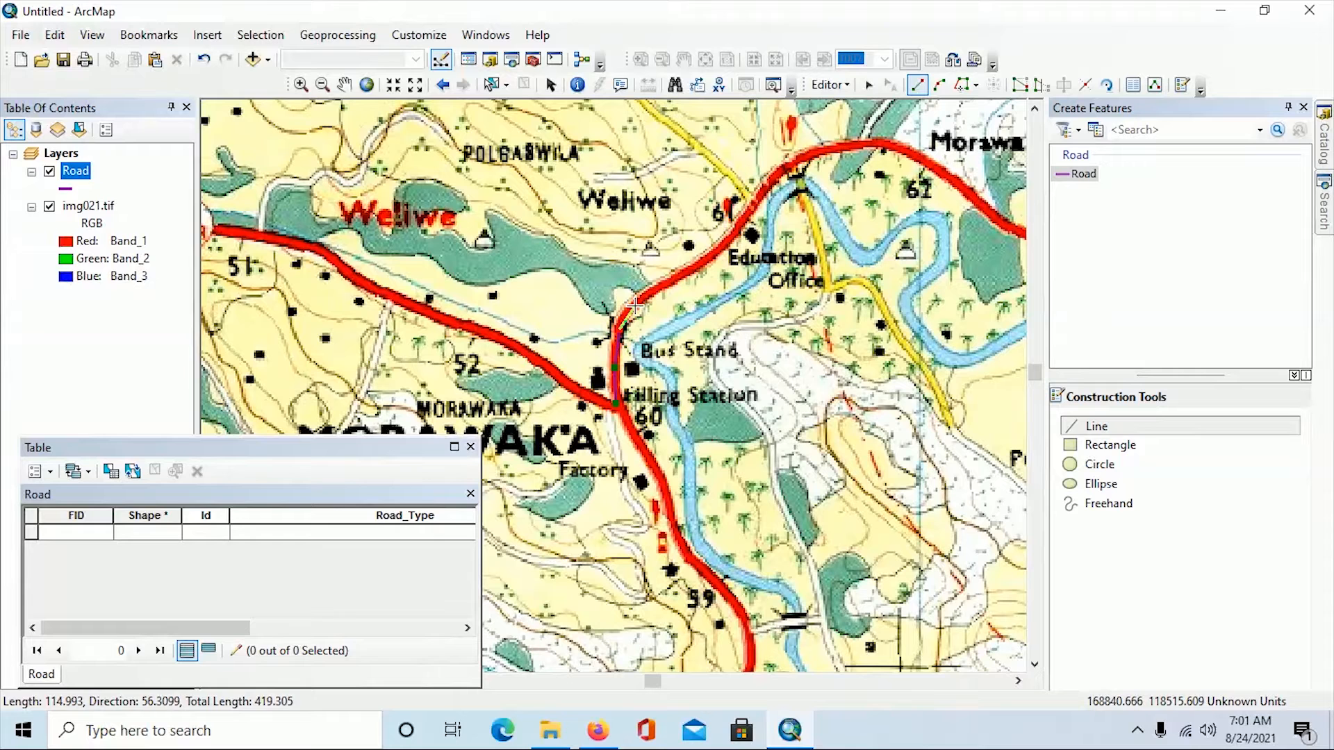
{"action": "left_click", "coordinate": [636, 306]}
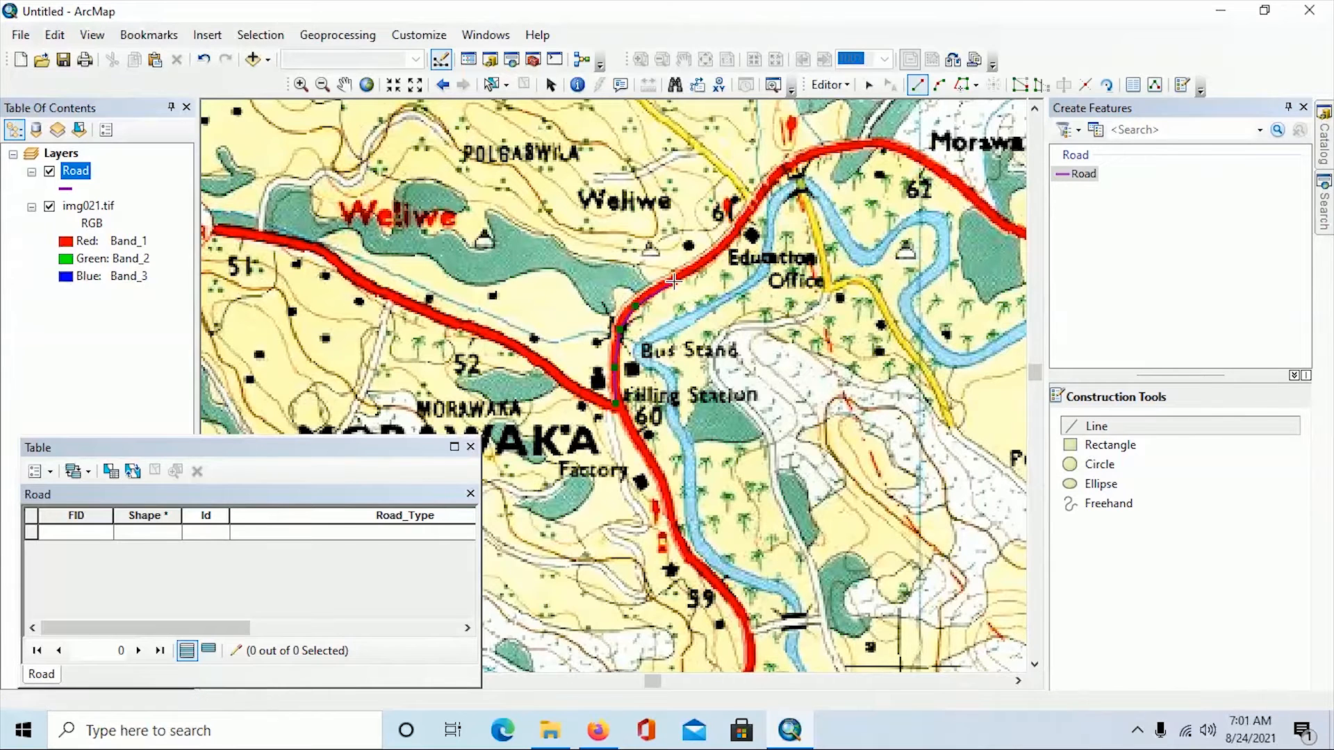
{"action": "left_click", "coordinate": [700, 264]}
{"action": "left_click", "coordinate": [726, 233]}
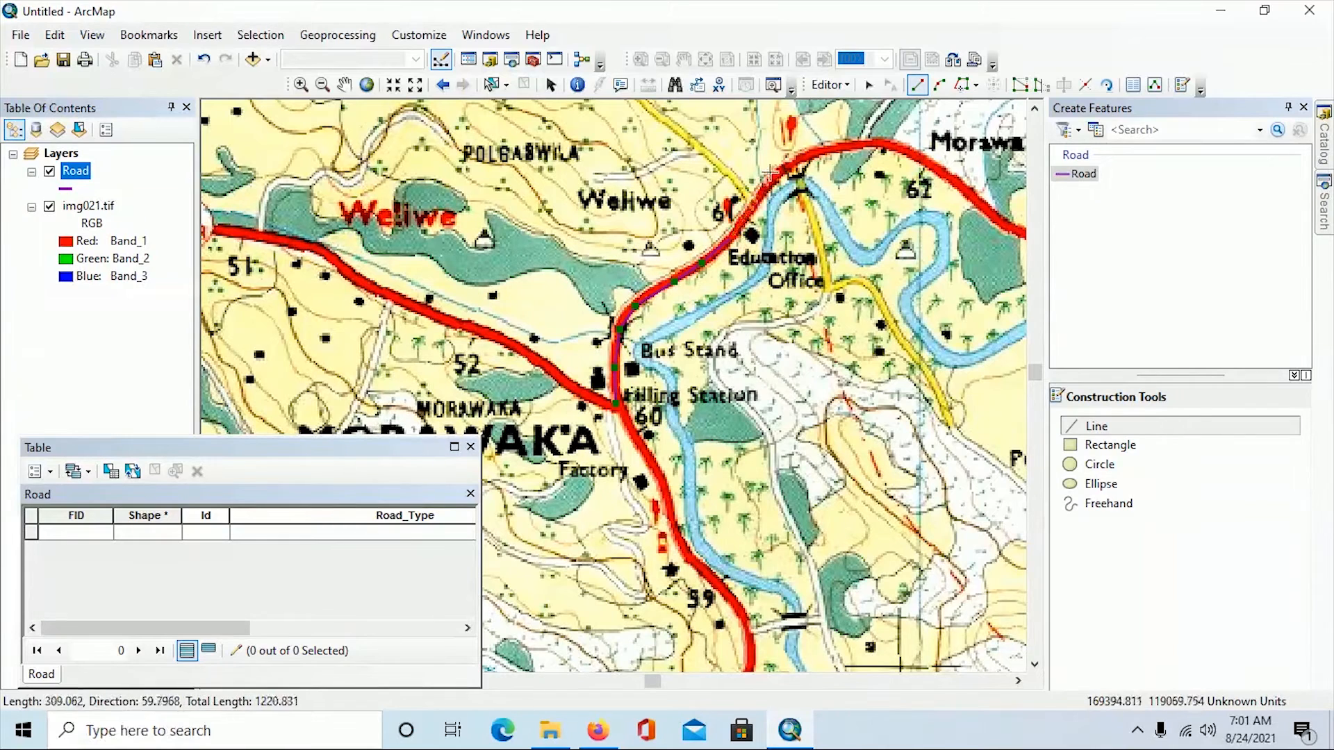
{"action": "left_click", "coordinate": [799, 154]}
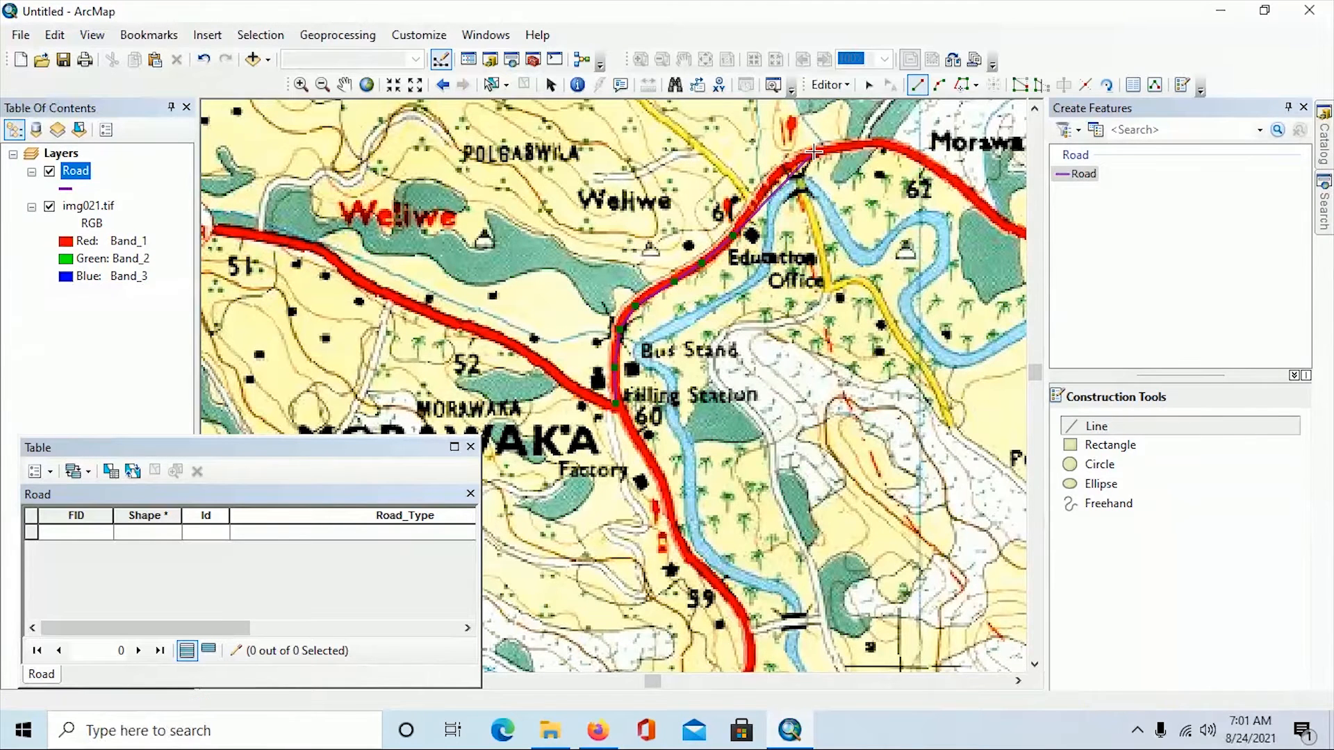
{"action": "left_click", "coordinate": [876, 144]}
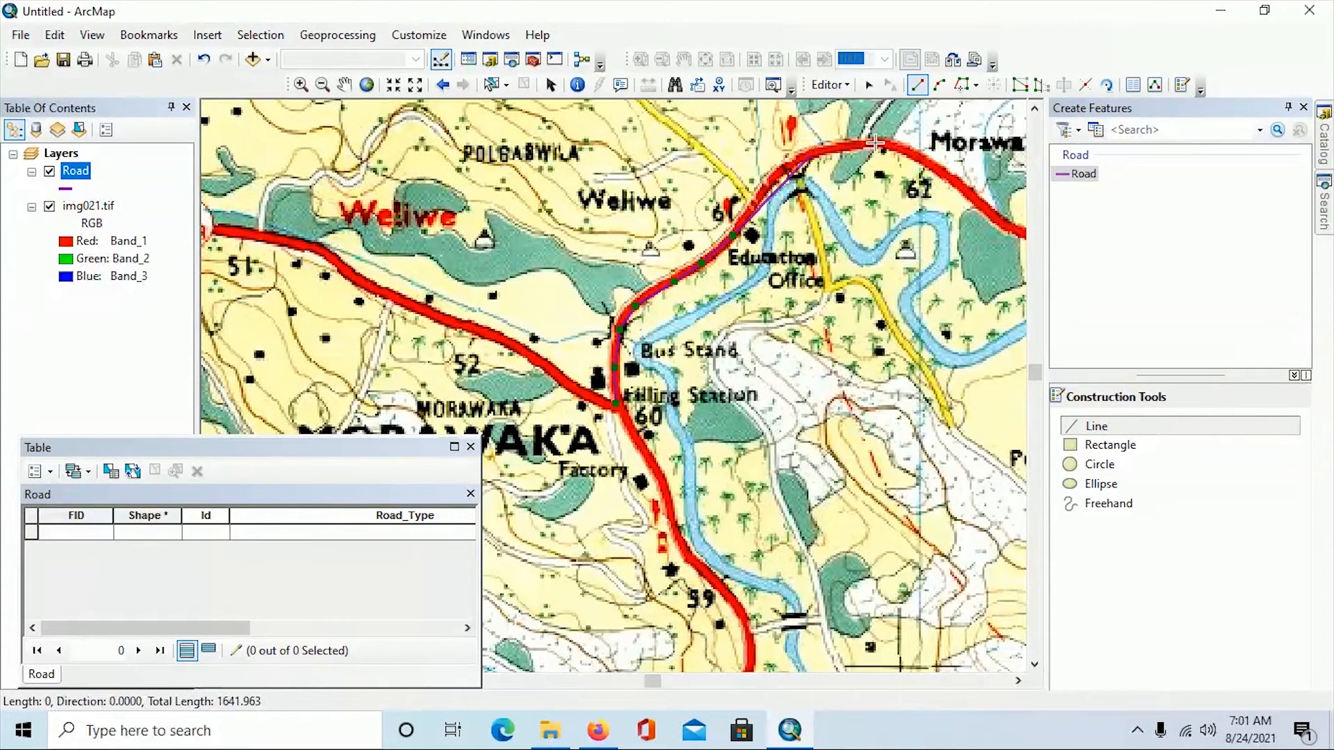
{"action": "left_click", "coordinate": [923, 162]}
{"action": "left_click", "coordinate": [981, 204]}
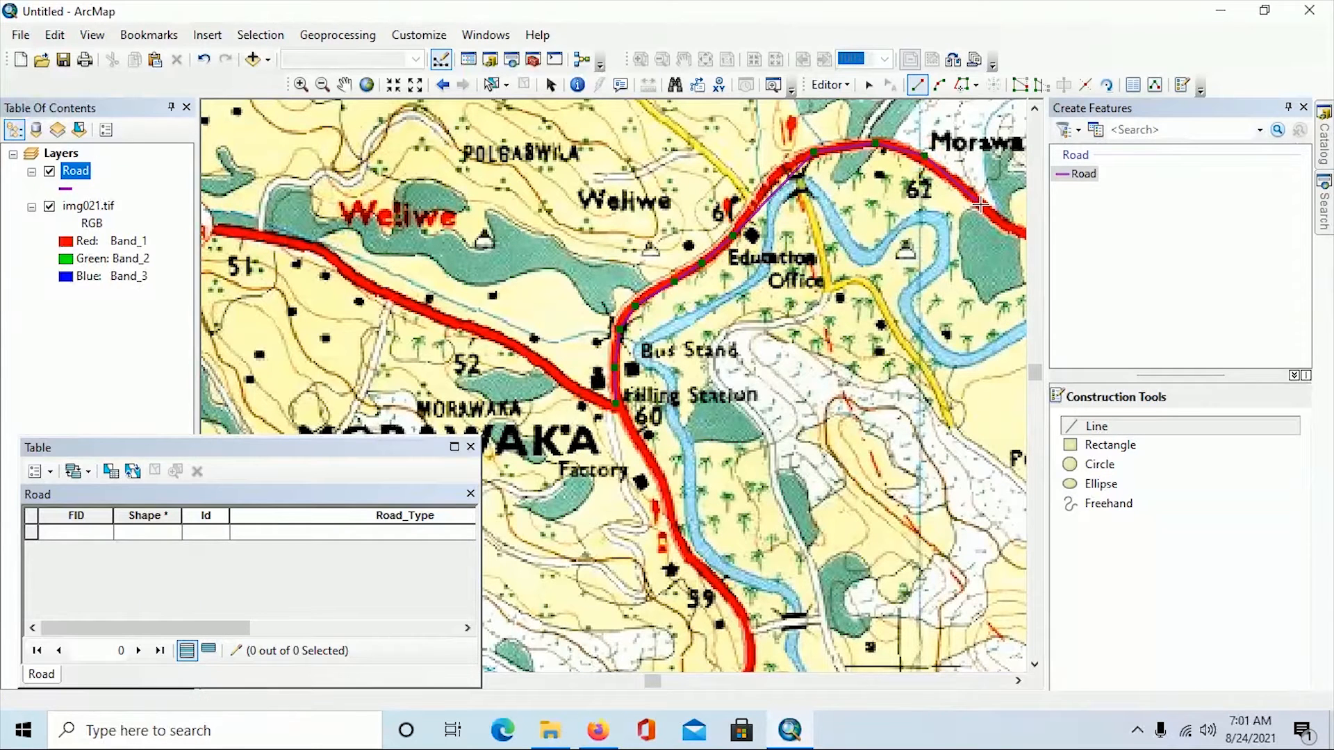
{"action": "left_click", "coordinate": [1007, 228]}
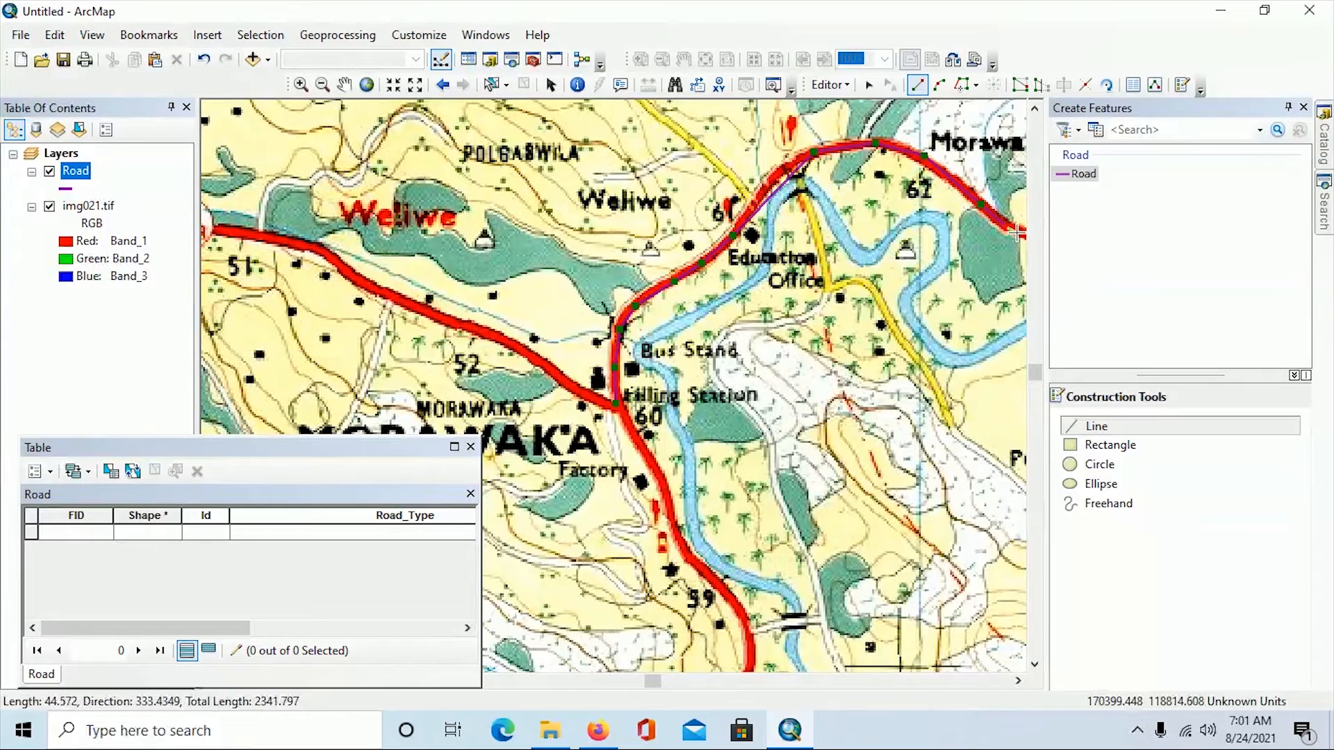
{"action": "double_click", "coordinate": [1017, 233]}
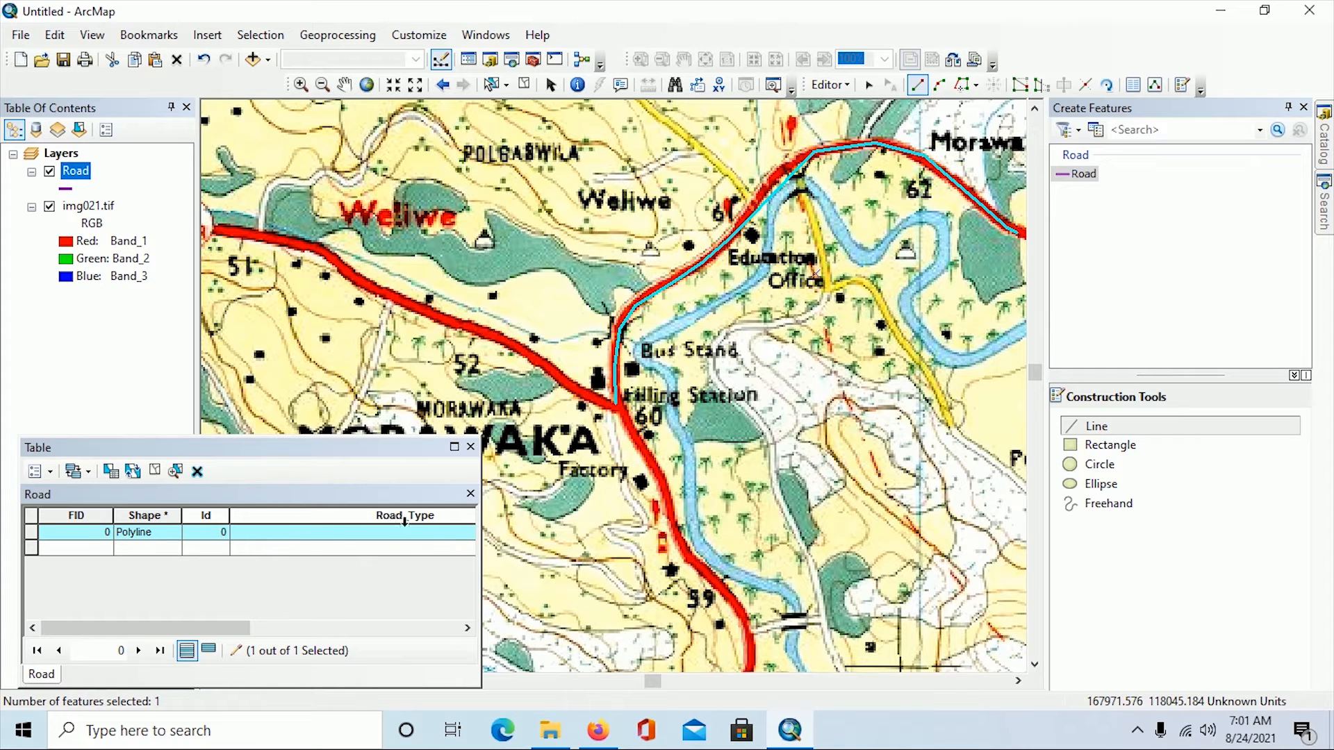
Step: Set the Road_Type of the newly digitized line to Main Road
{"action": "left_click", "coordinate": [257, 533]}
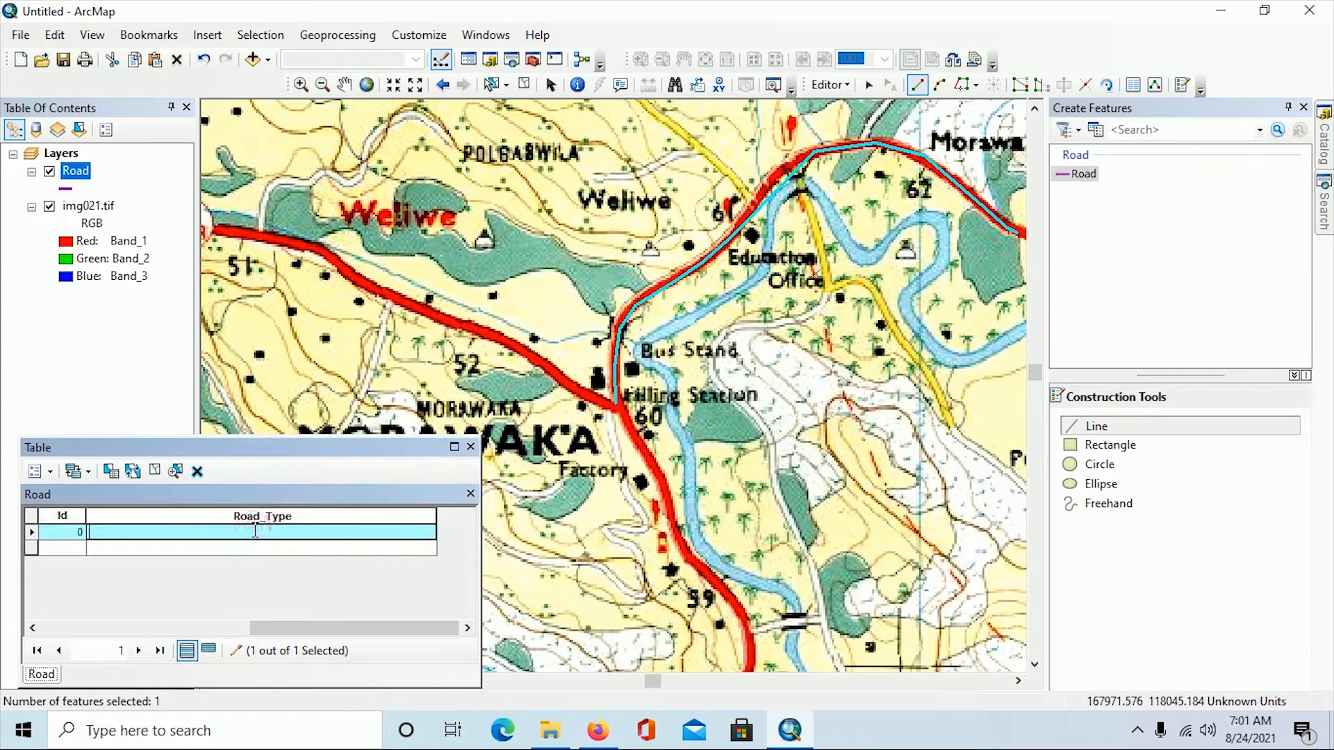
{"action": "type", "text": "Main Road"}
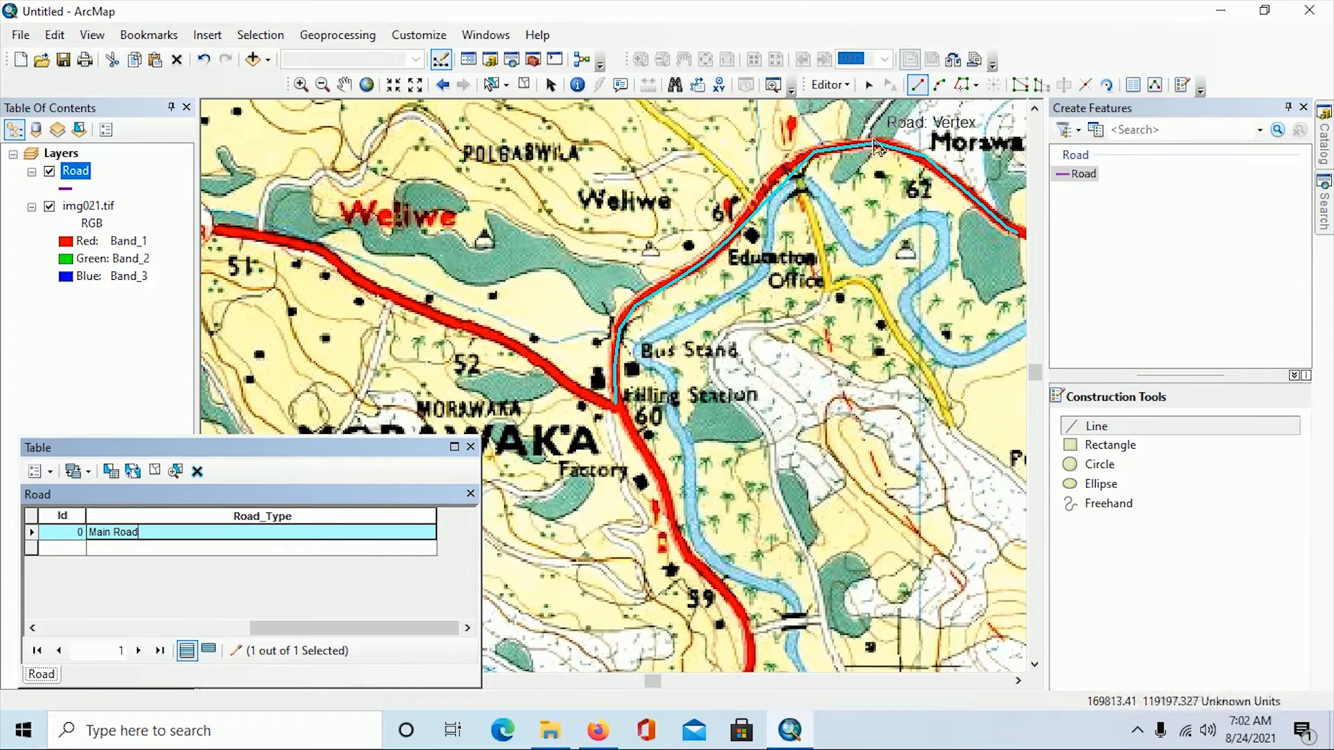
Step: Show the Snapping toolbar and turn off Use Snapping
{"action": "left_click", "coordinate": [831, 85]}
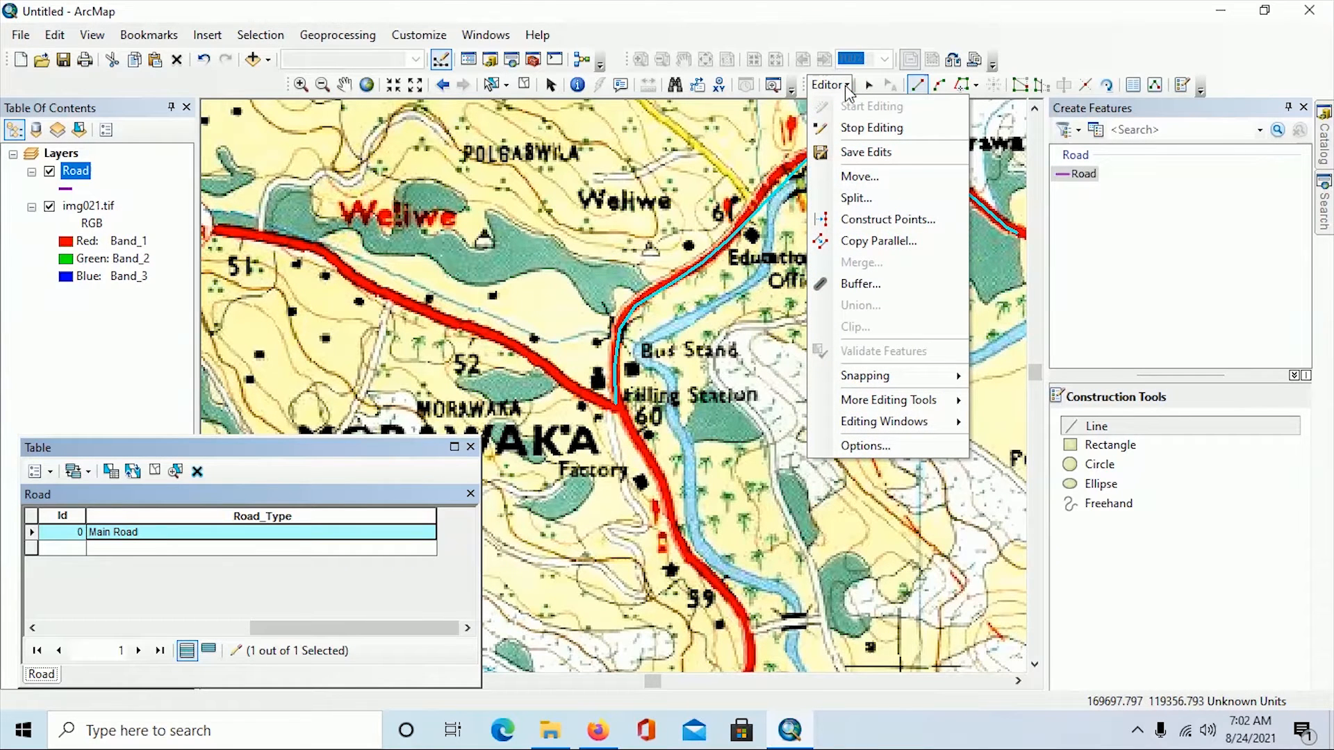
{"action": "mouse_move", "coordinate": [902, 382]}
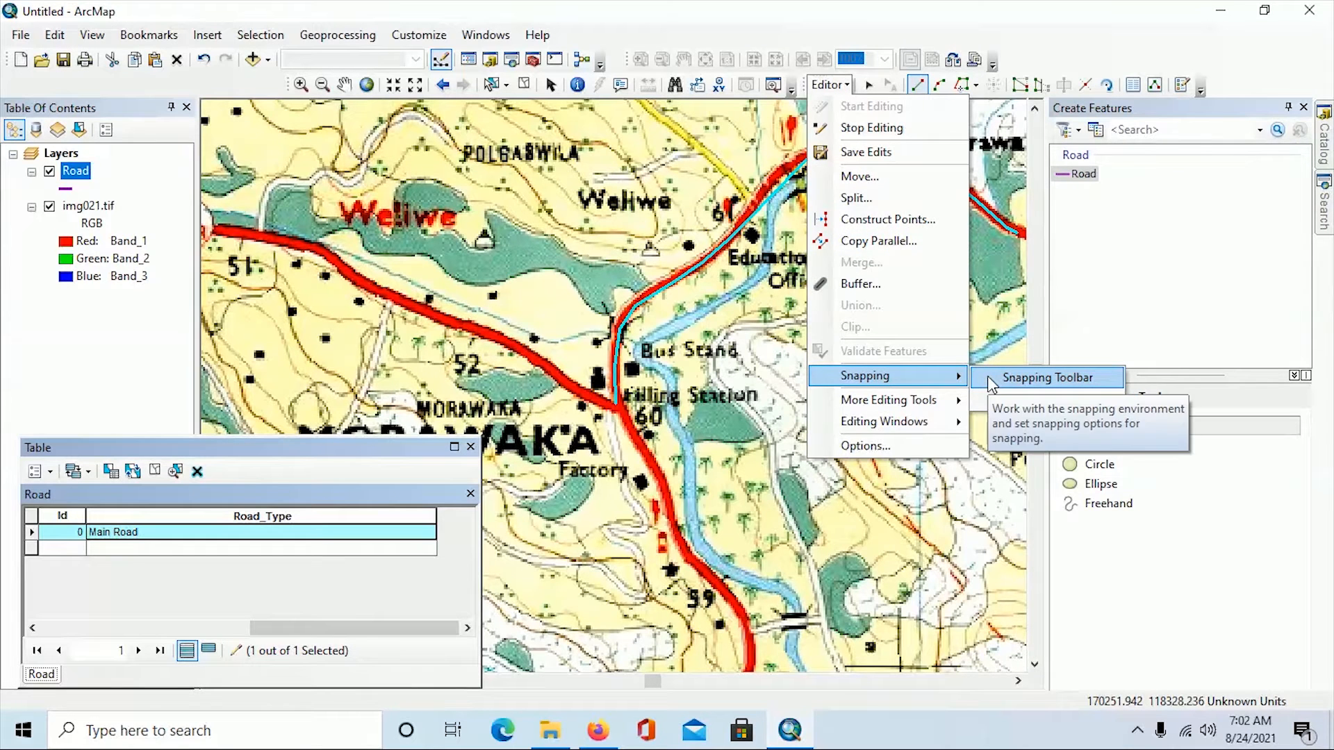
{"action": "left_click", "coordinate": [991, 381]}
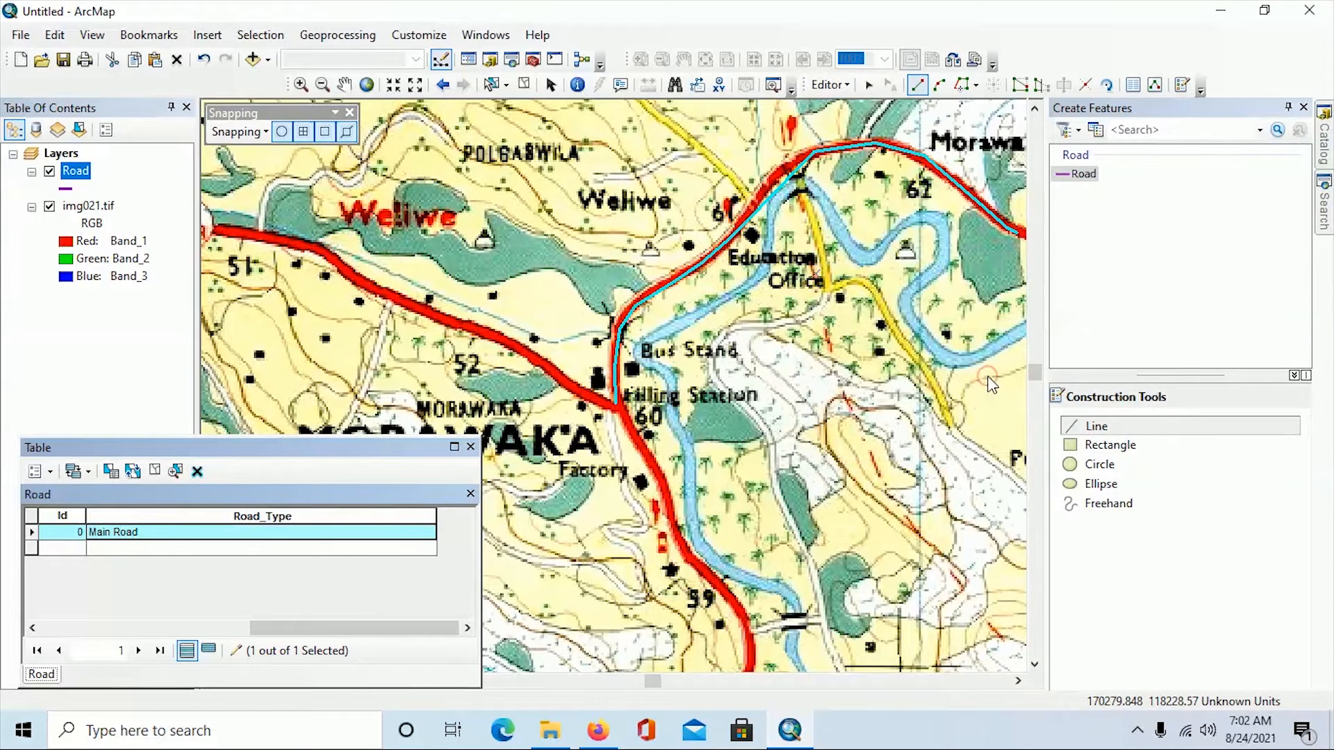
{"action": "left_click", "coordinate": [265, 137]}
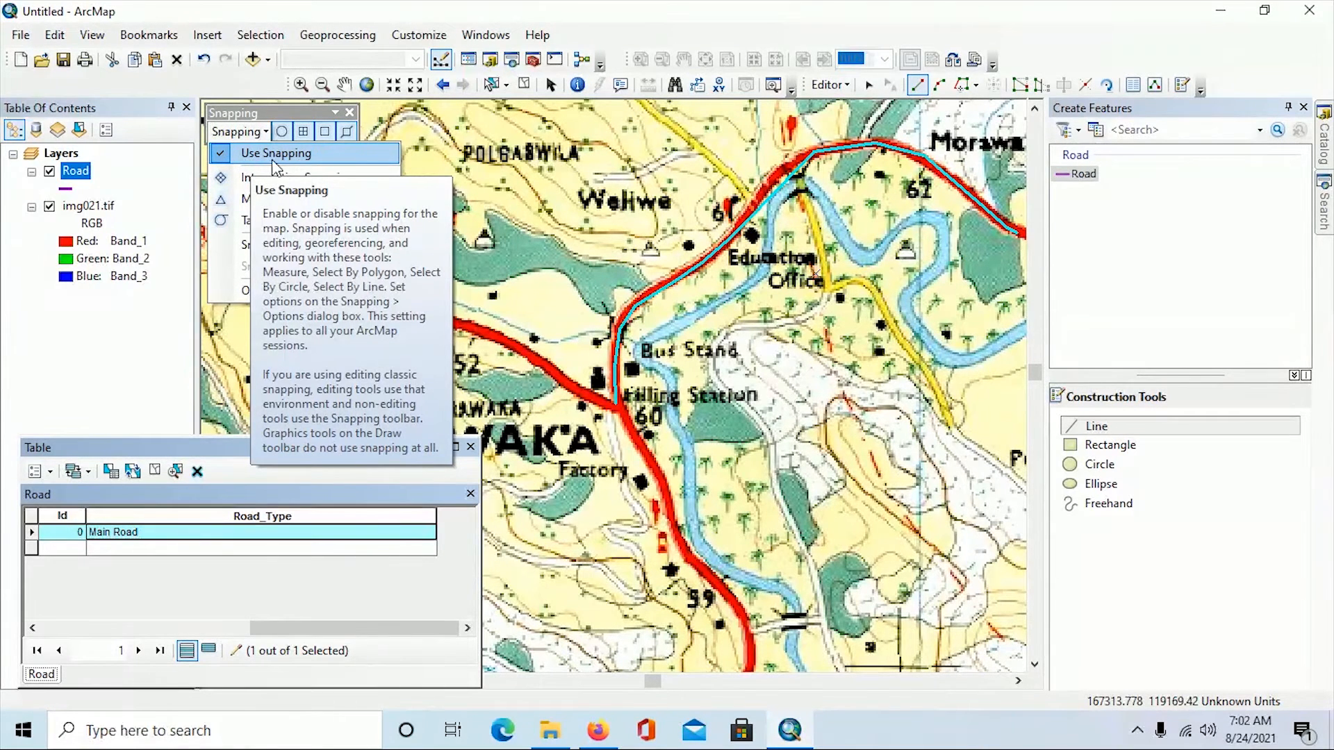
{"action": "left_click", "coordinate": [219, 157]}
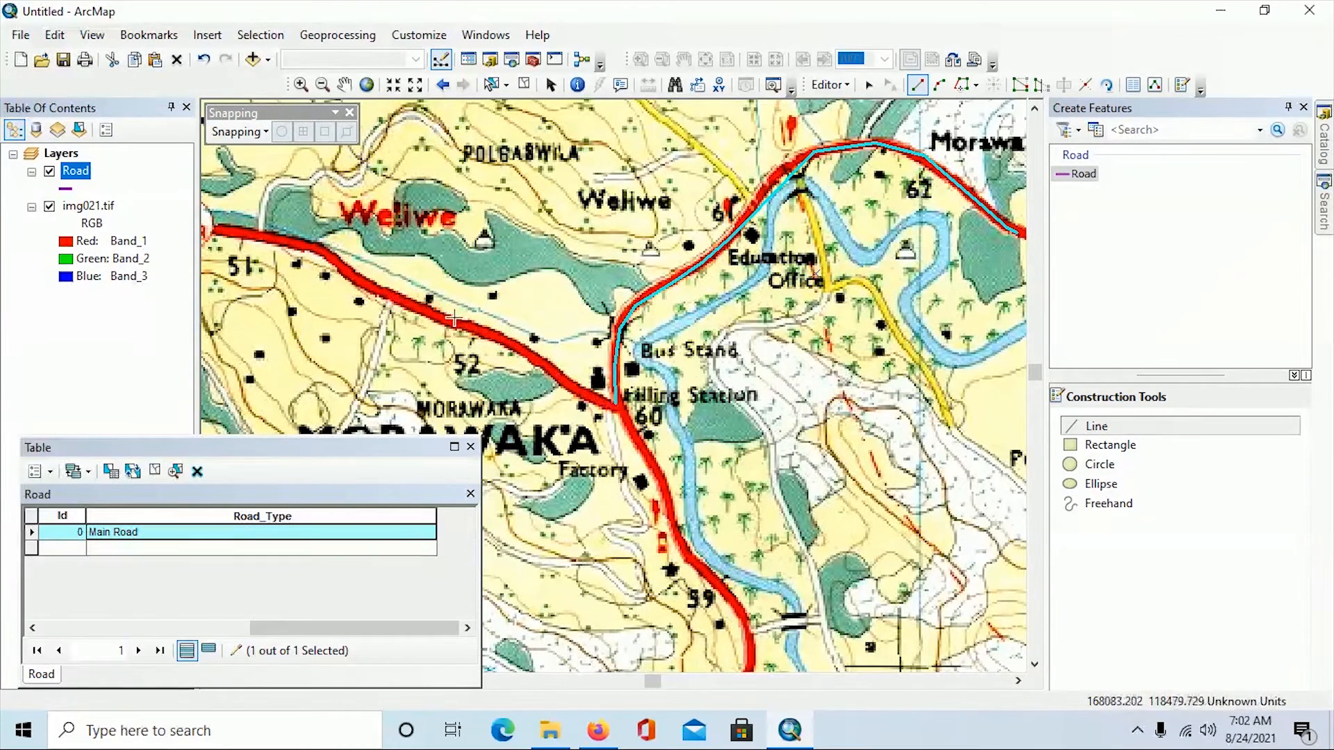
Step: Digitize the red road from the Morawaka junction west past markers 52 and 51 as a line feature with snapping off
{"action": "left_click", "coordinate": [610, 409]}
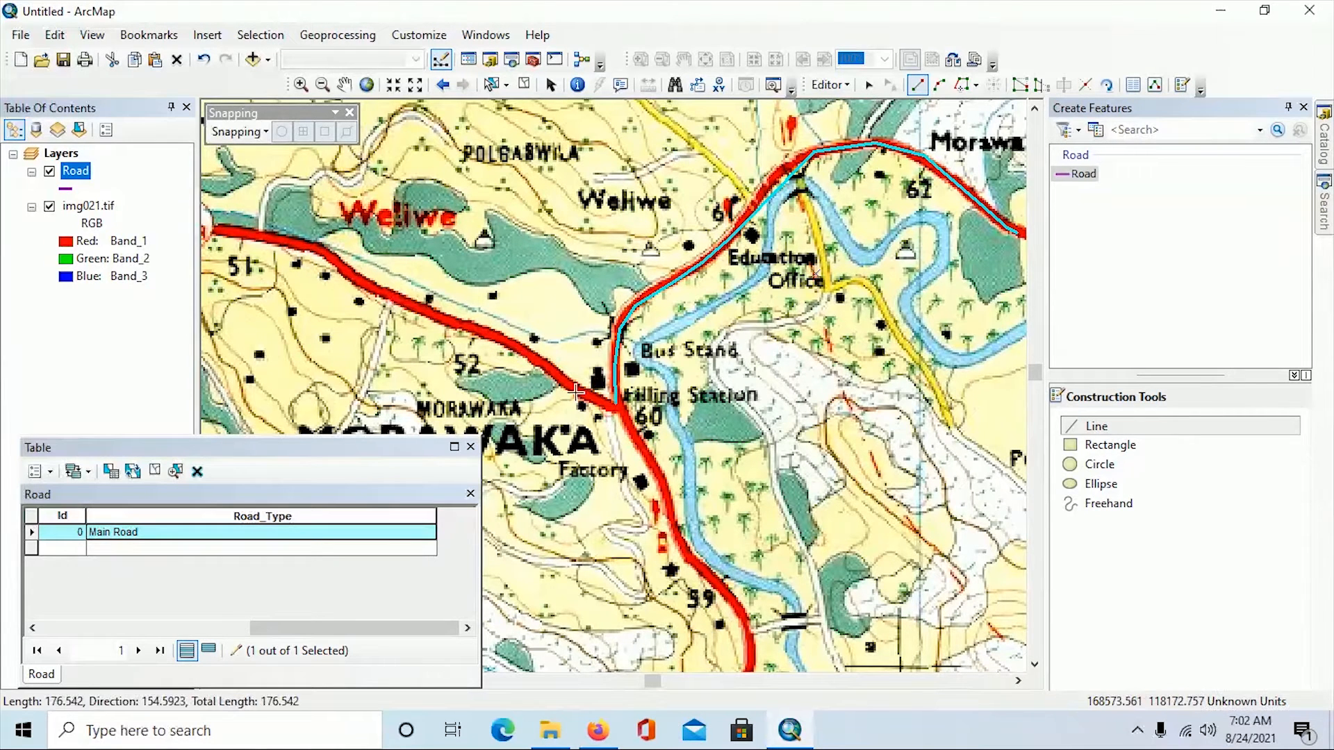
{"action": "left_click", "coordinate": [556, 381]}
{"action": "left_click", "coordinate": [516, 360]}
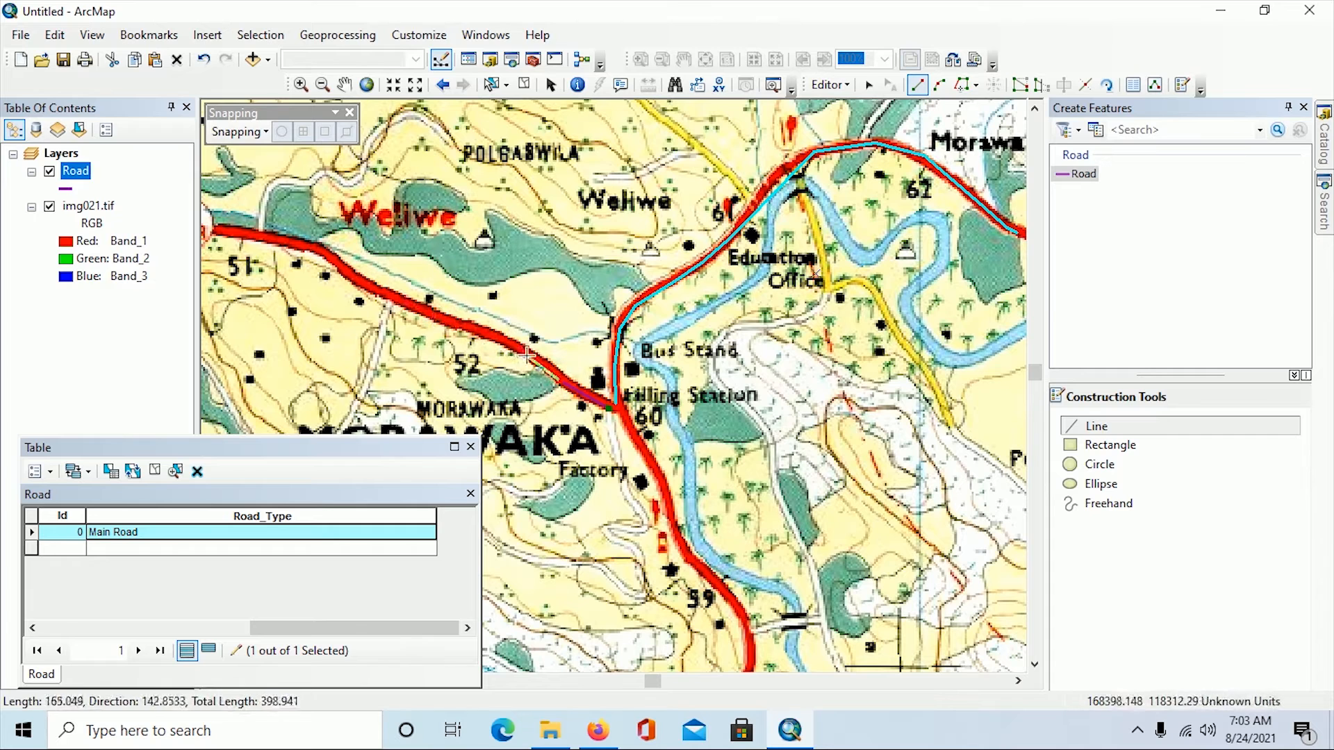
{"action": "left_click", "coordinate": [485, 334]}
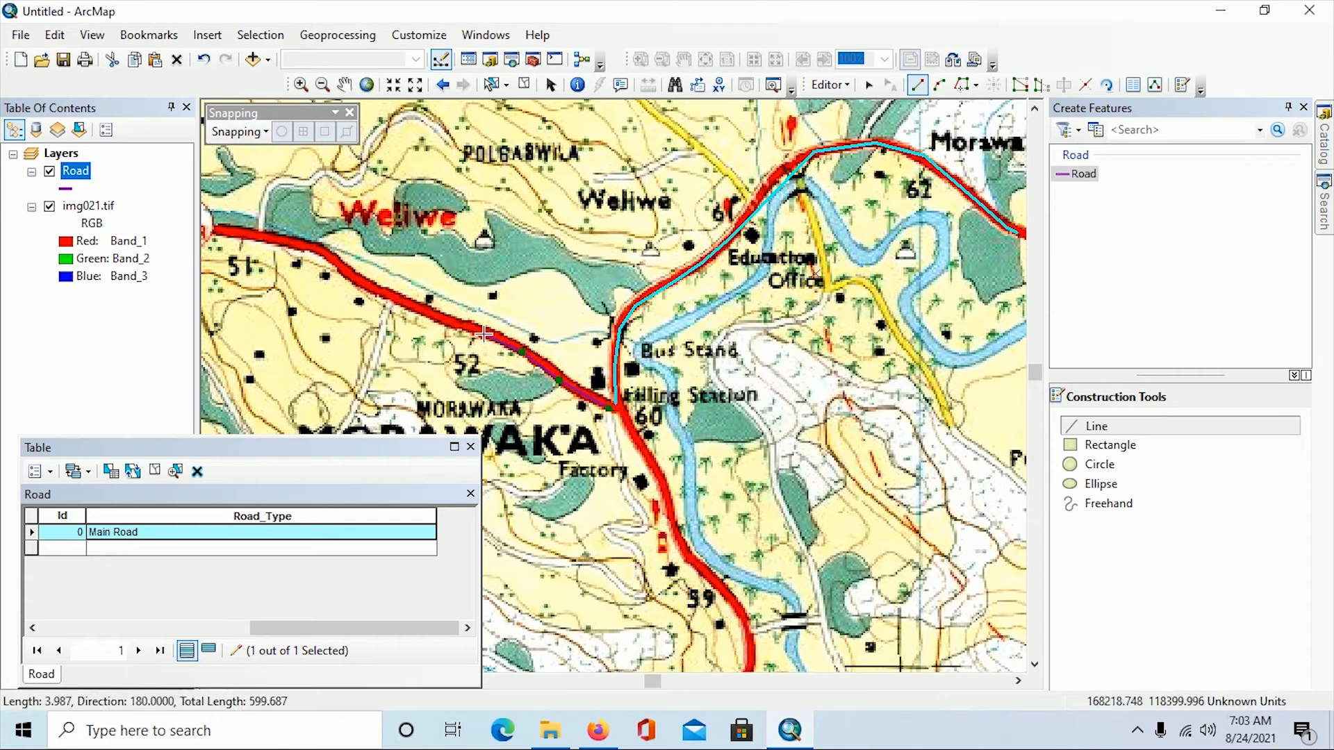
{"action": "left_click", "coordinate": [382, 297]}
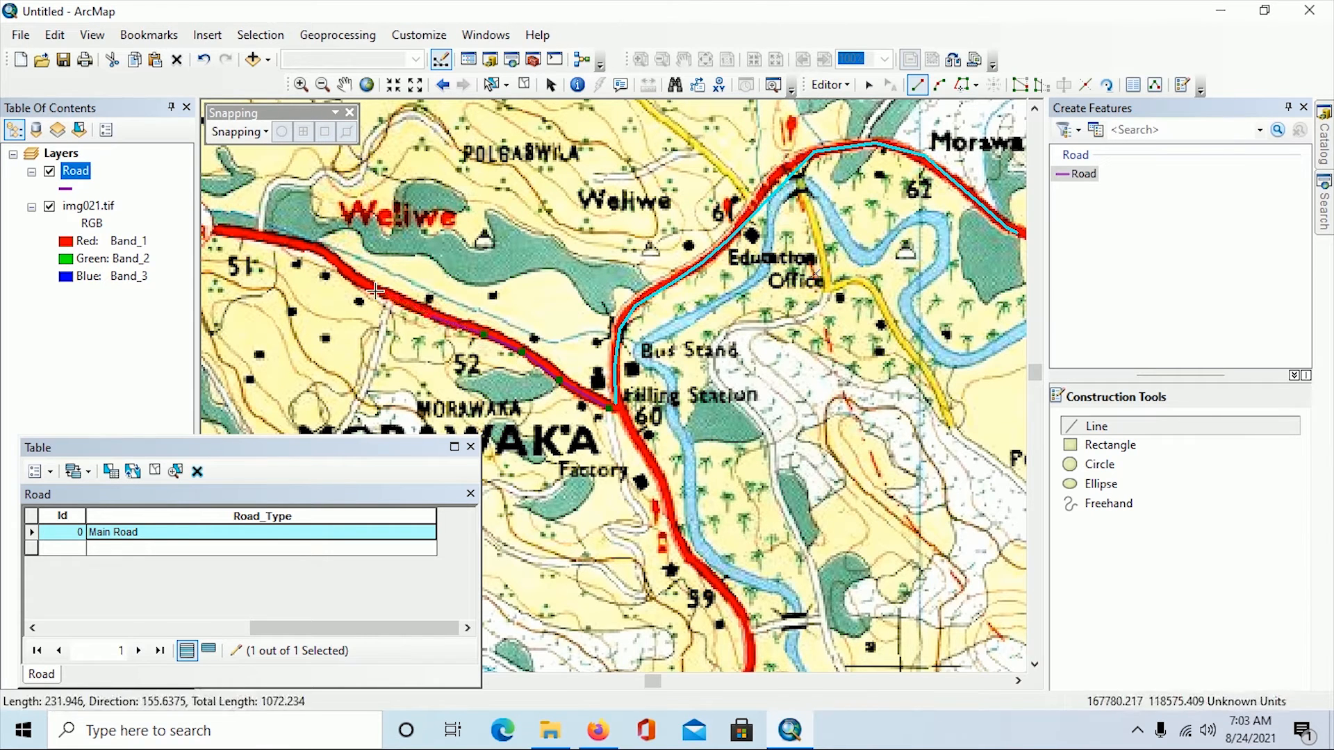
{"action": "left_click", "coordinate": [345, 267]}
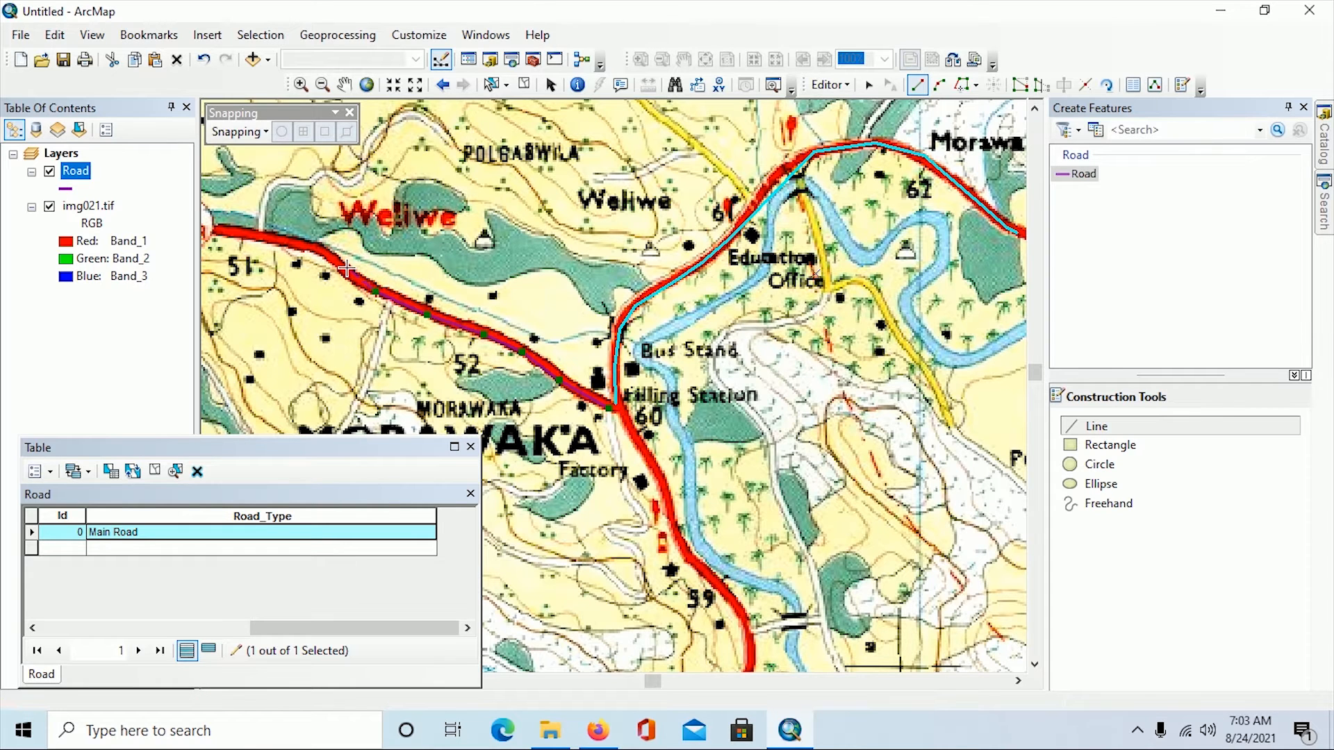
{"action": "left_click", "coordinate": [308, 246]}
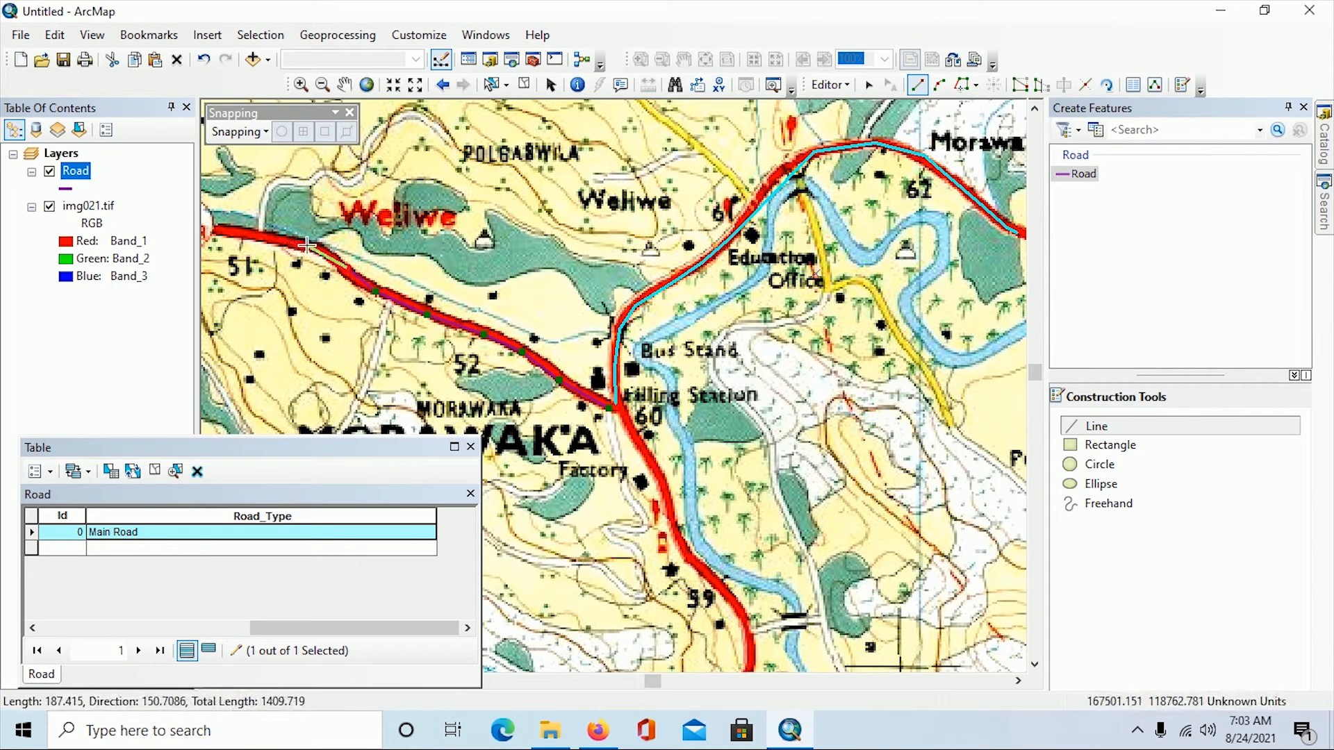
{"action": "double_click", "coordinate": [245, 234]}
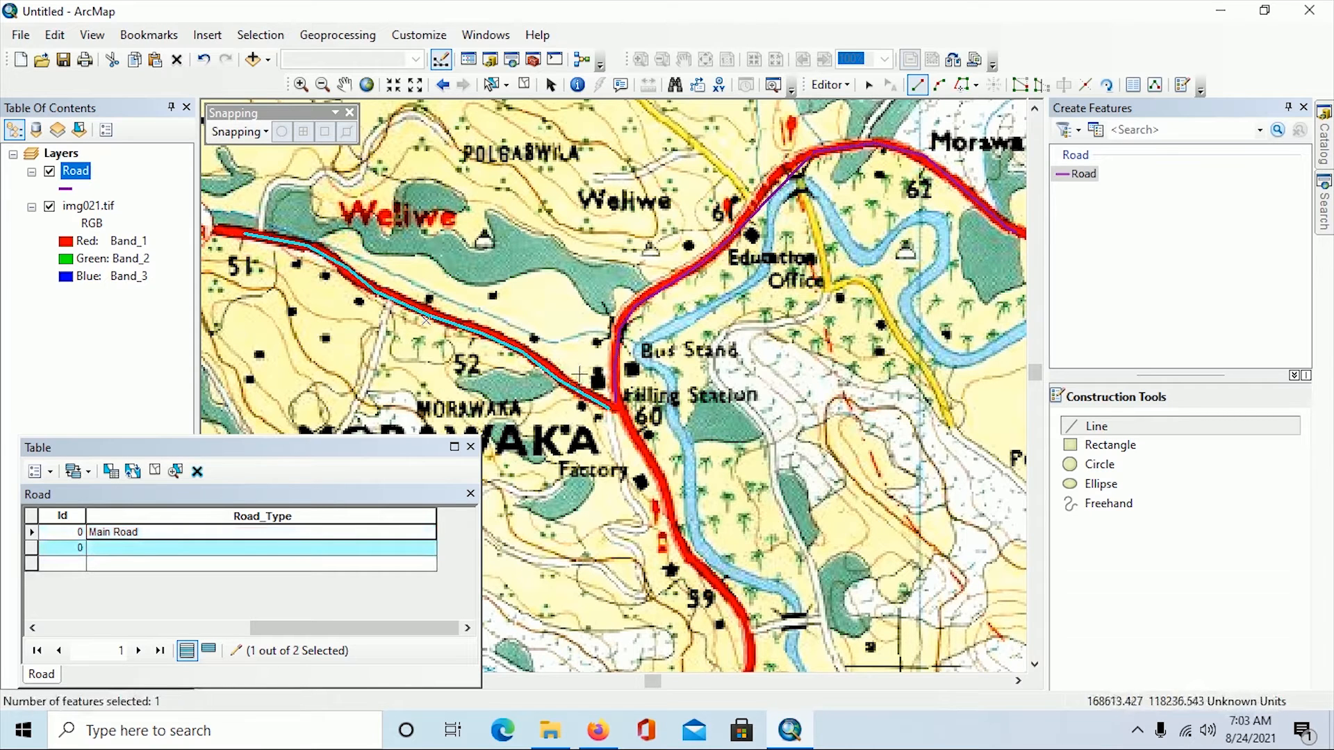
Step: Review the snapping options and turn on Use Snapping
{"action": "left_click", "coordinate": [300, 85]}
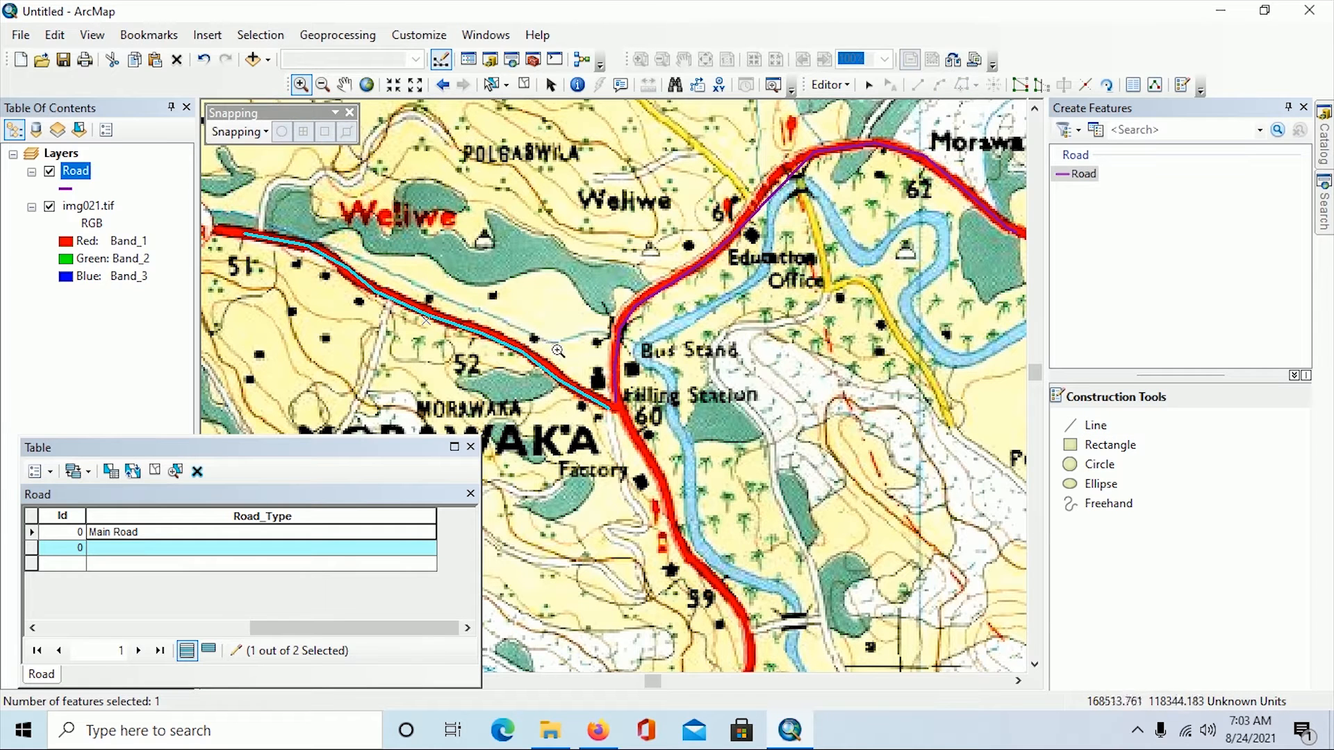
{"action": "left_click_drag", "start_coordinate": [563, 353], "coordinate": [652, 438]}
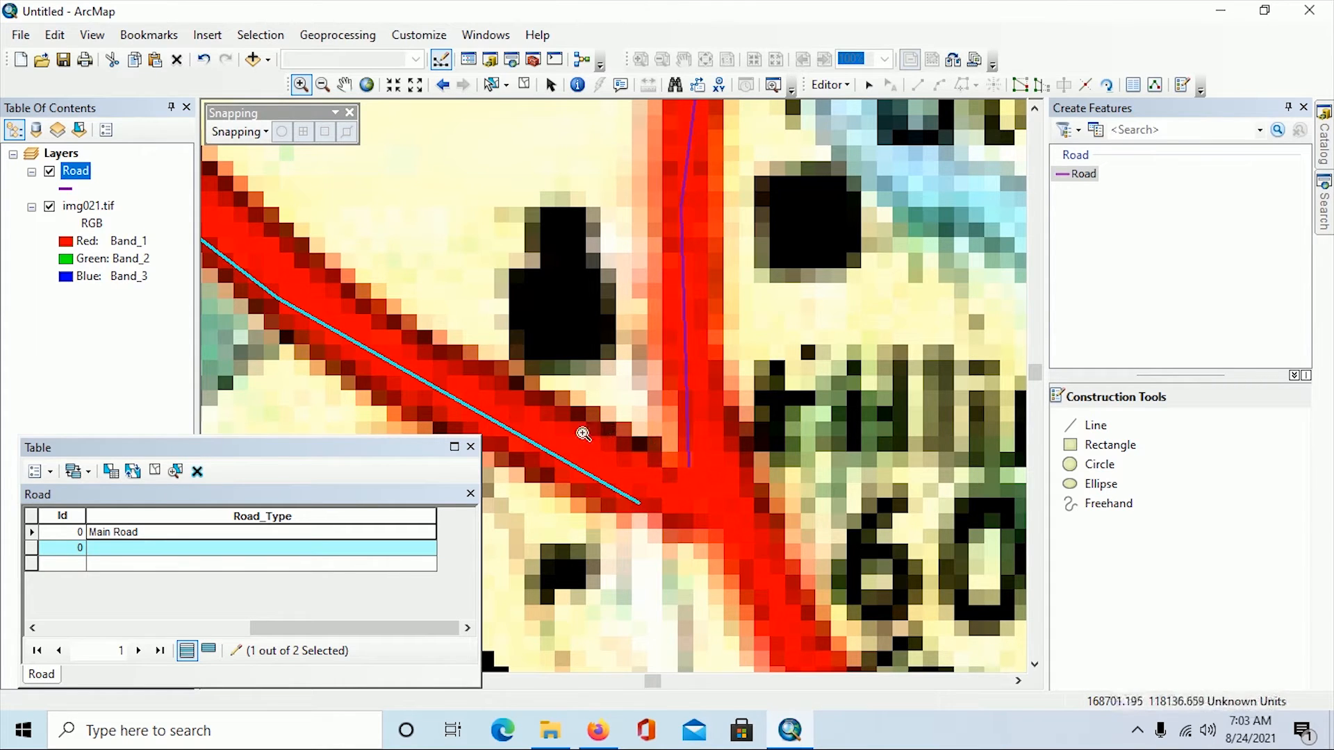
{"action": "left_click", "coordinate": [266, 132]}
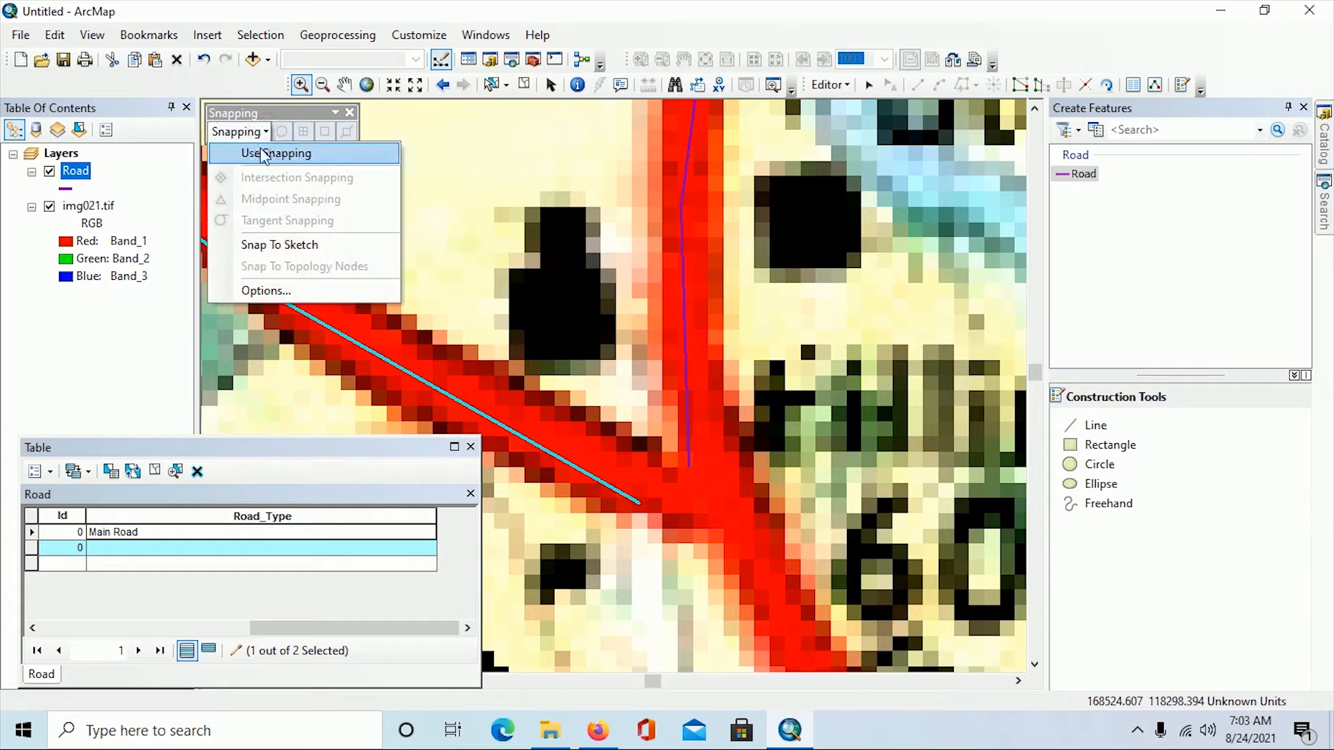
{"action": "left_click", "coordinate": [265, 292]}
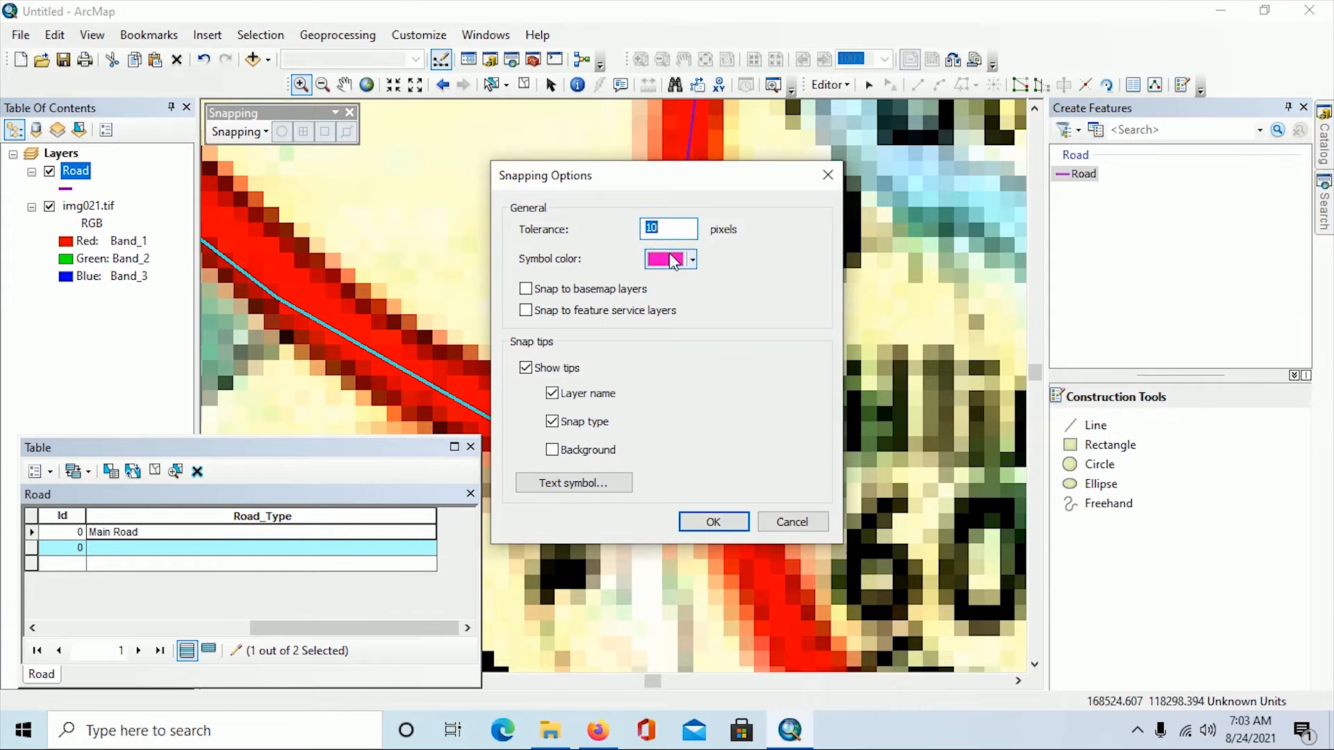
{"action": "left_click", "coordinate": [727, 518]}
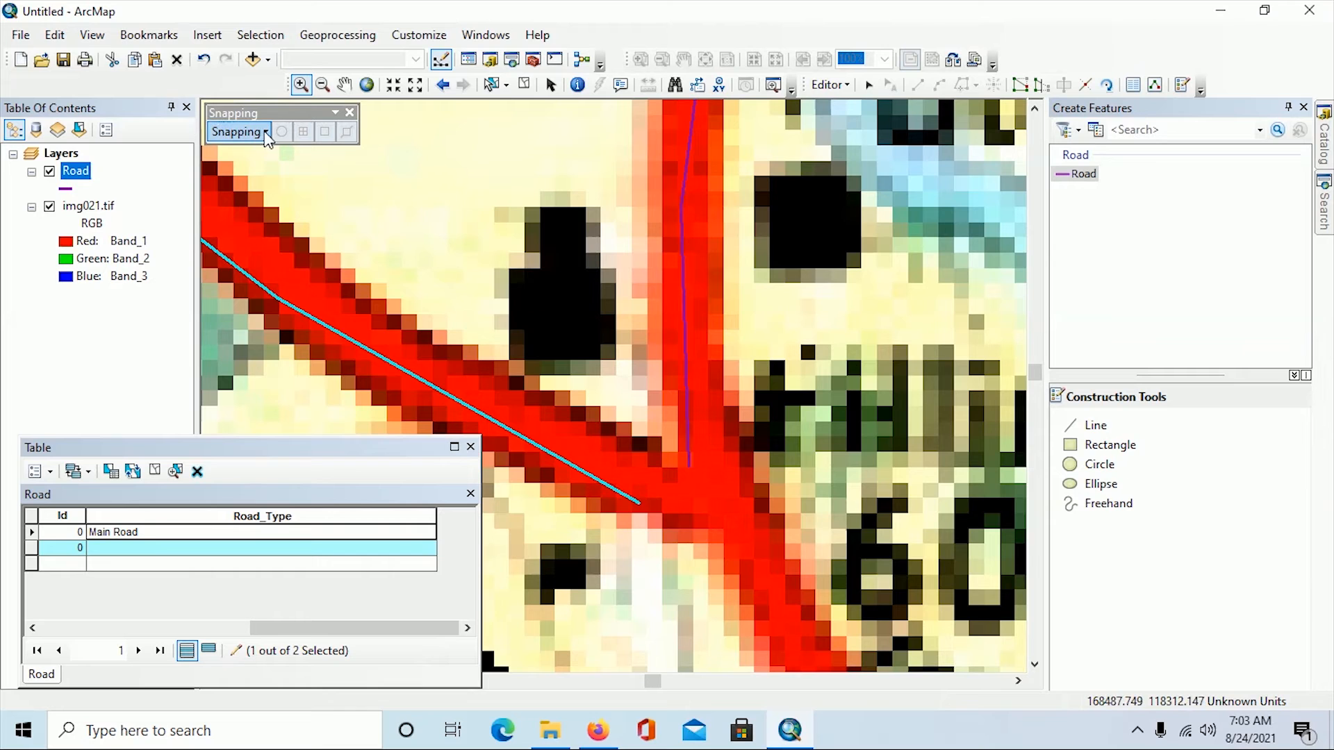
{"action": "left_click", "coordinate": [265, 132]}
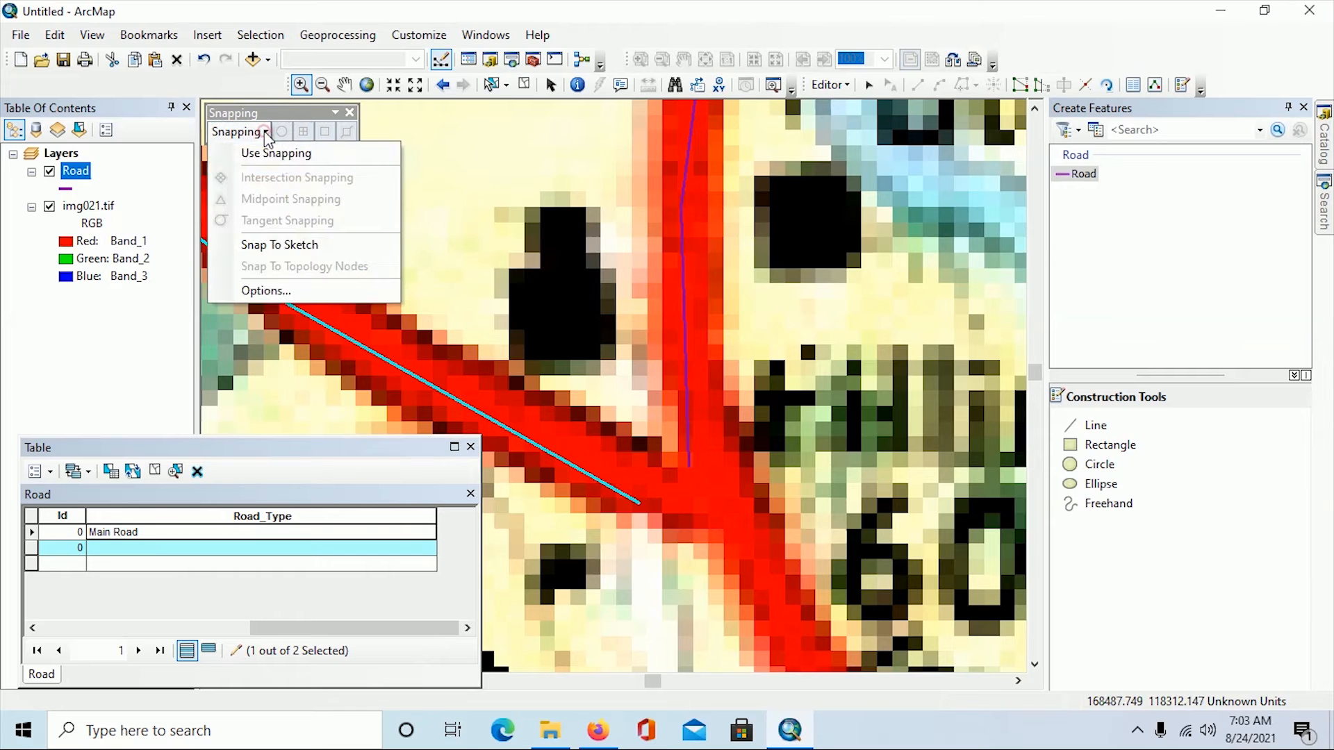
{"action": "left_click", "coordinate": [226, 152]}
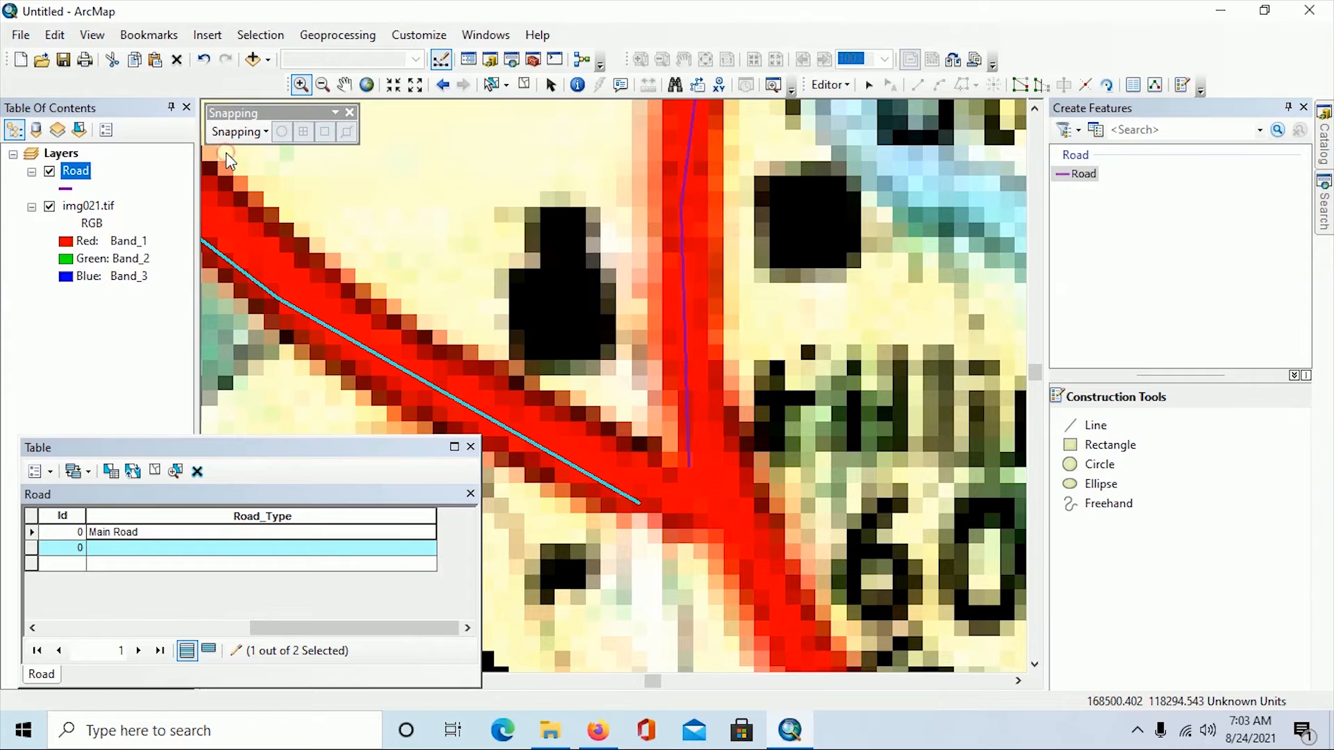
{"action": "left_click", "coordinate": [265, 133]}
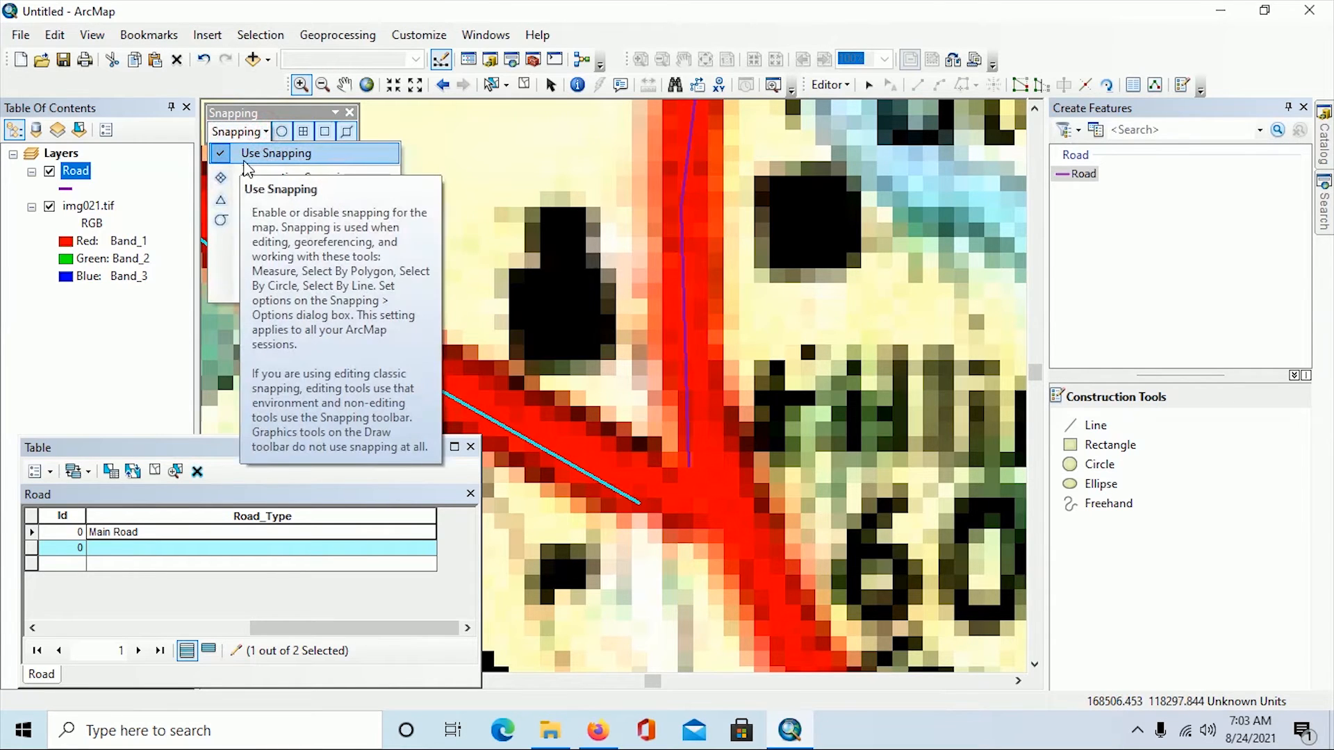
{"action": "left_click", "coordinate": [265, 132]}
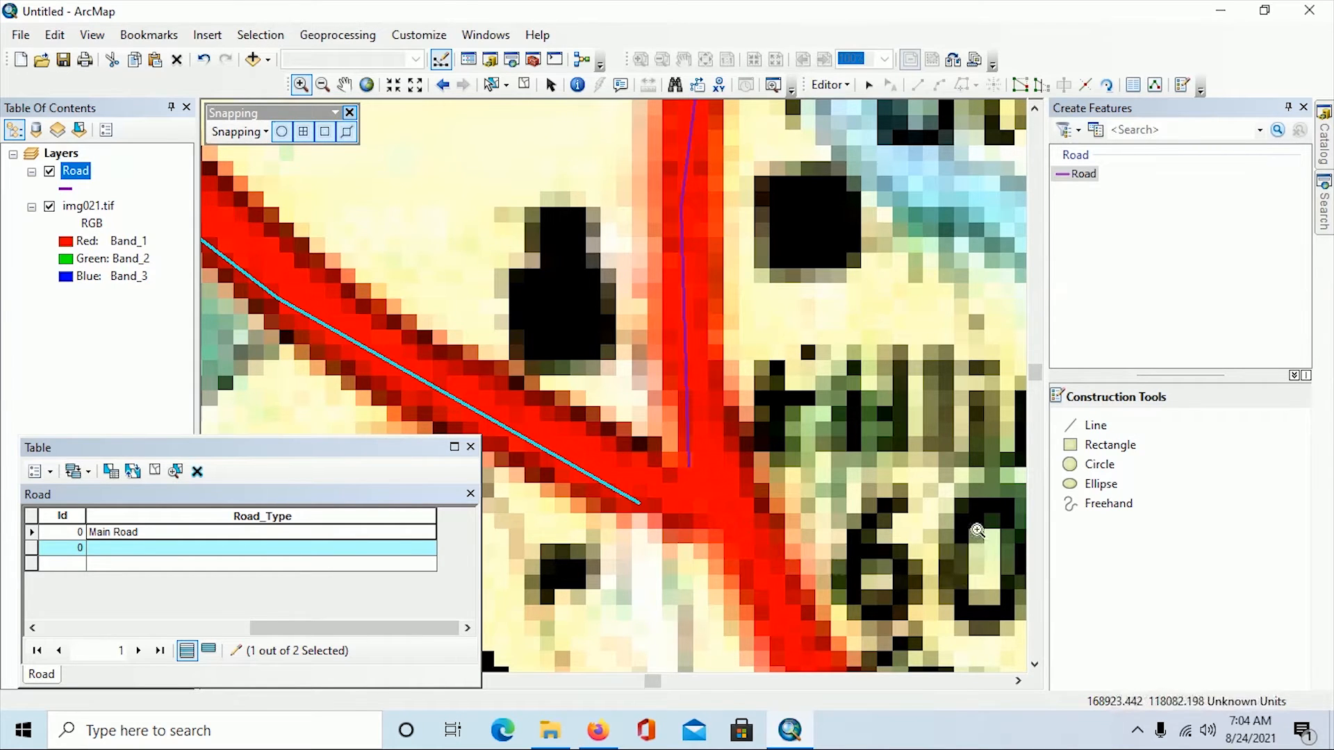
Step: Digitize the red road from the existing line's endpoint at the Morawaka junction southeast past the Factory as a line about 1,200 map units long
{"action": "left_click", "coordinate": [443, 86]}
{"action": "left_click", "coordinate": [444, 85]}
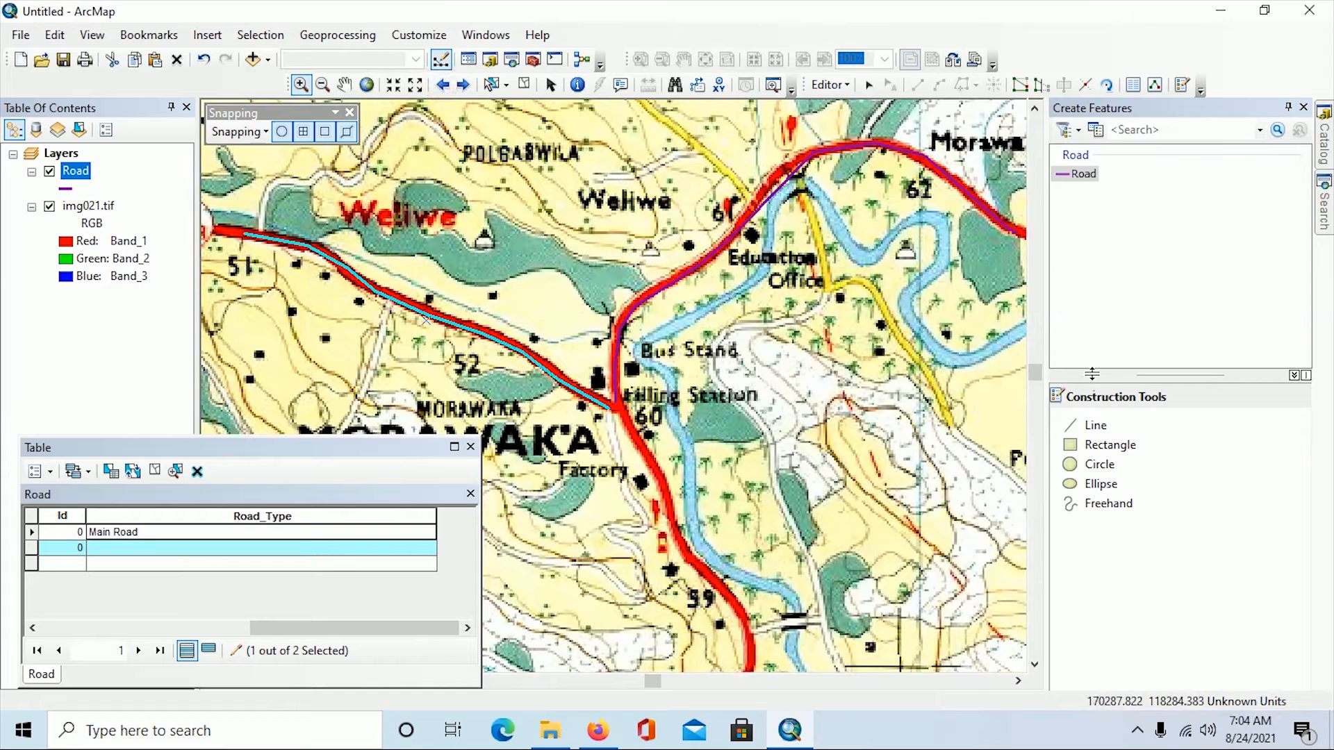
{"action": "left_click", "coordinate": [1096, 428]}
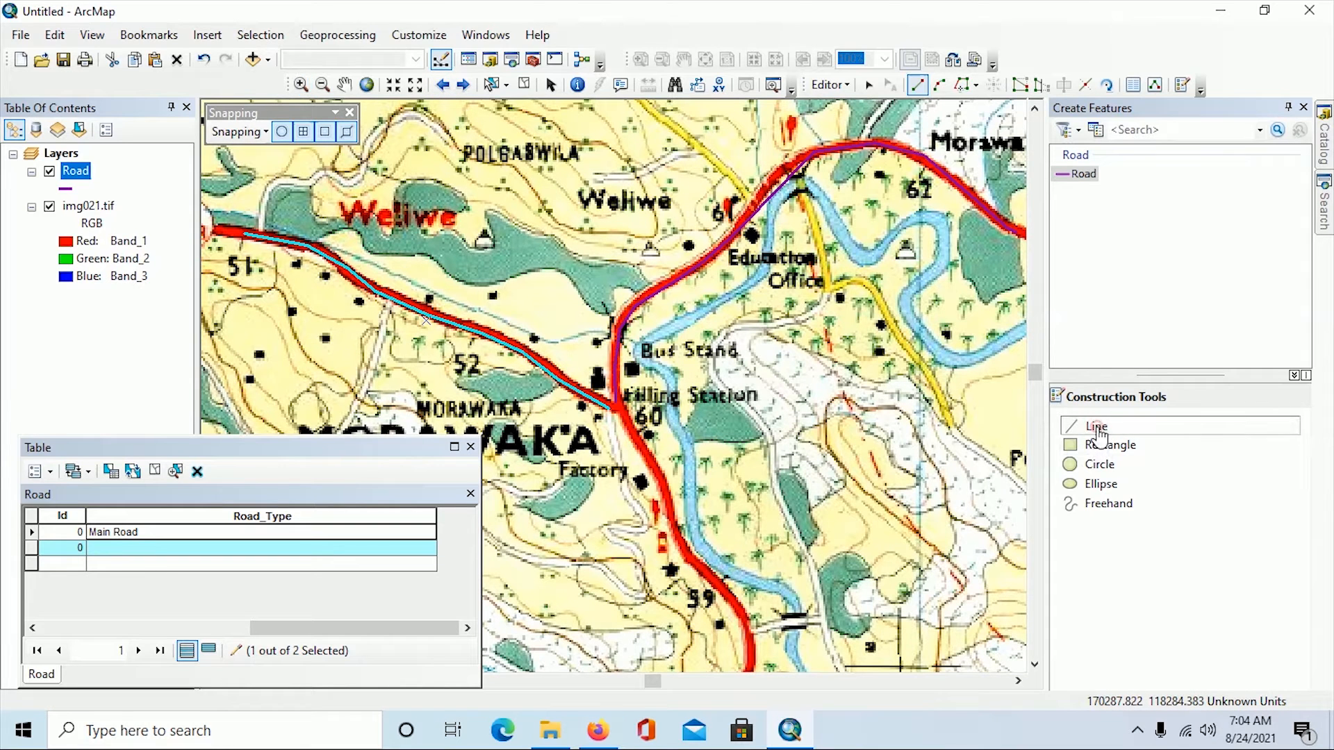
{"action": "left_click", "coordinate": [617, 407]}
{"action": "left_click", "coordinate": [636, 436]}
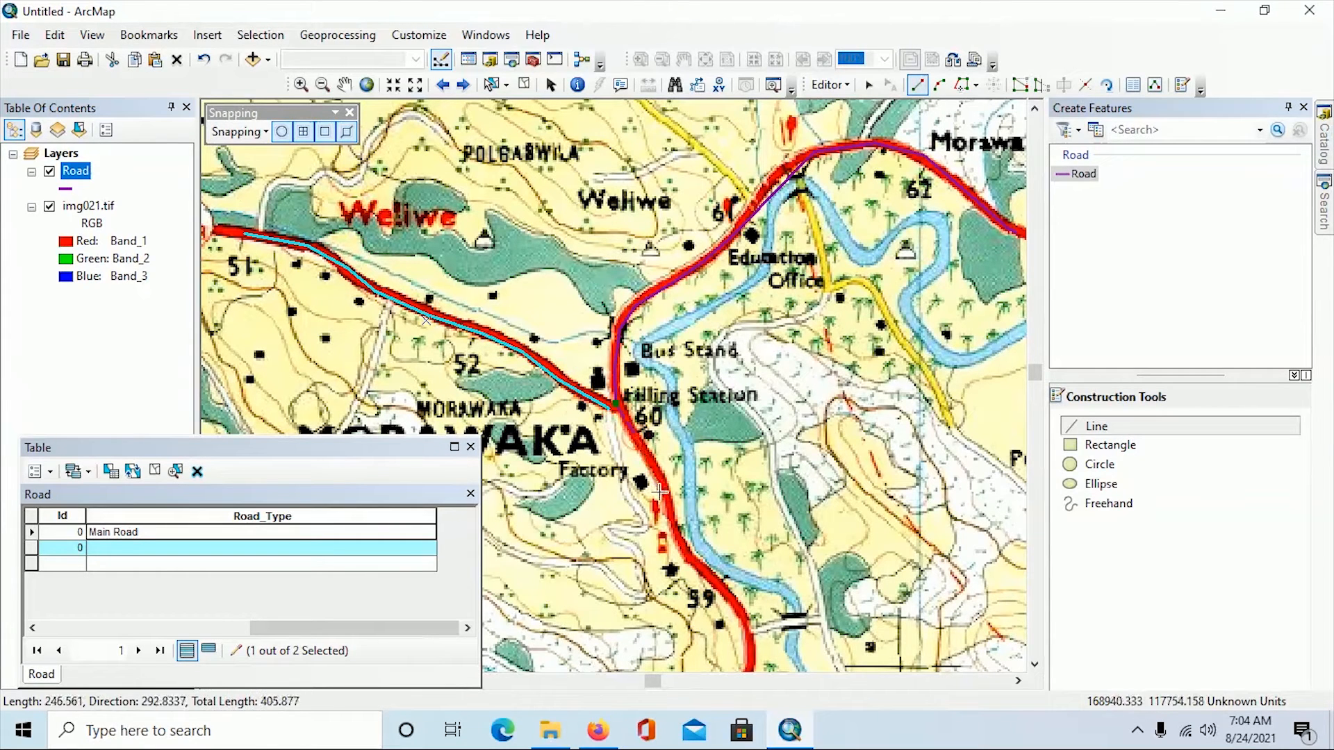
{"action": "left_click", "coordinate": [660, 485]}
{"action": "left_click", "coordinate": [685, 556]}
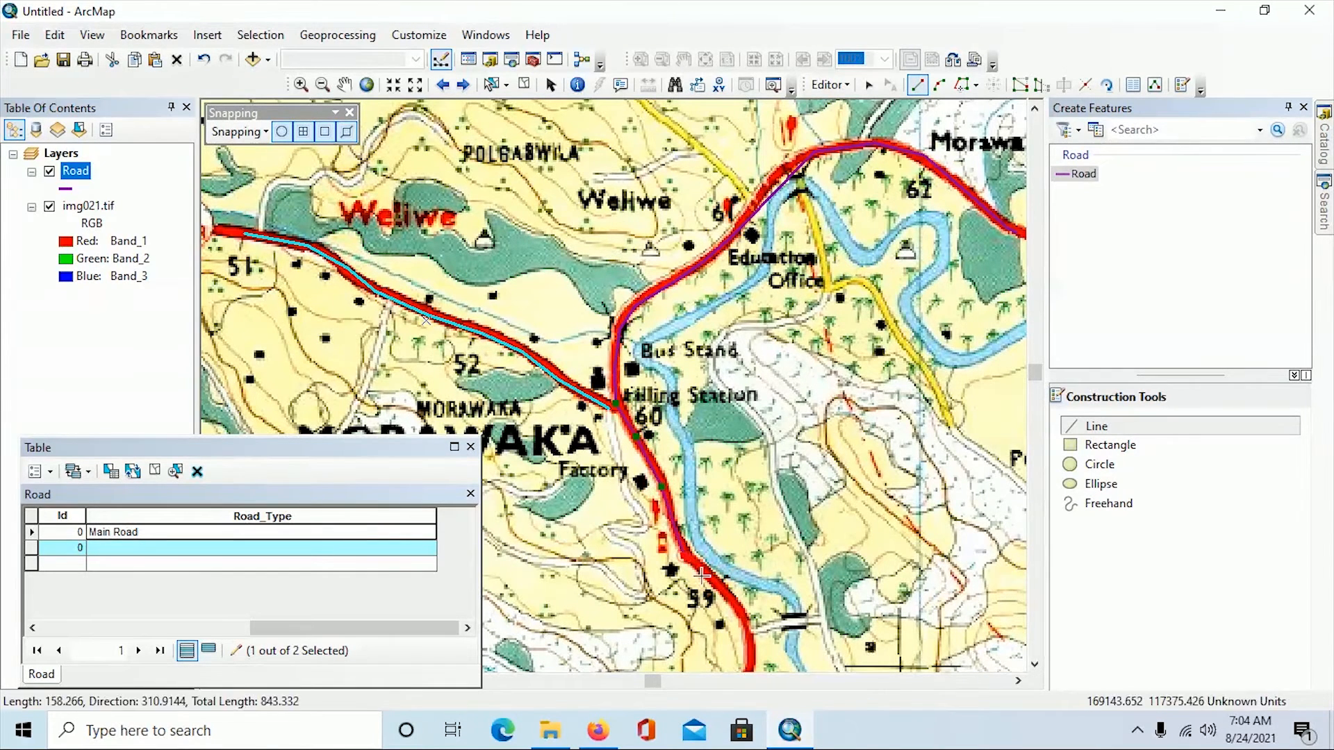
{"action": "left_click", "coordinate": [742, 616]}
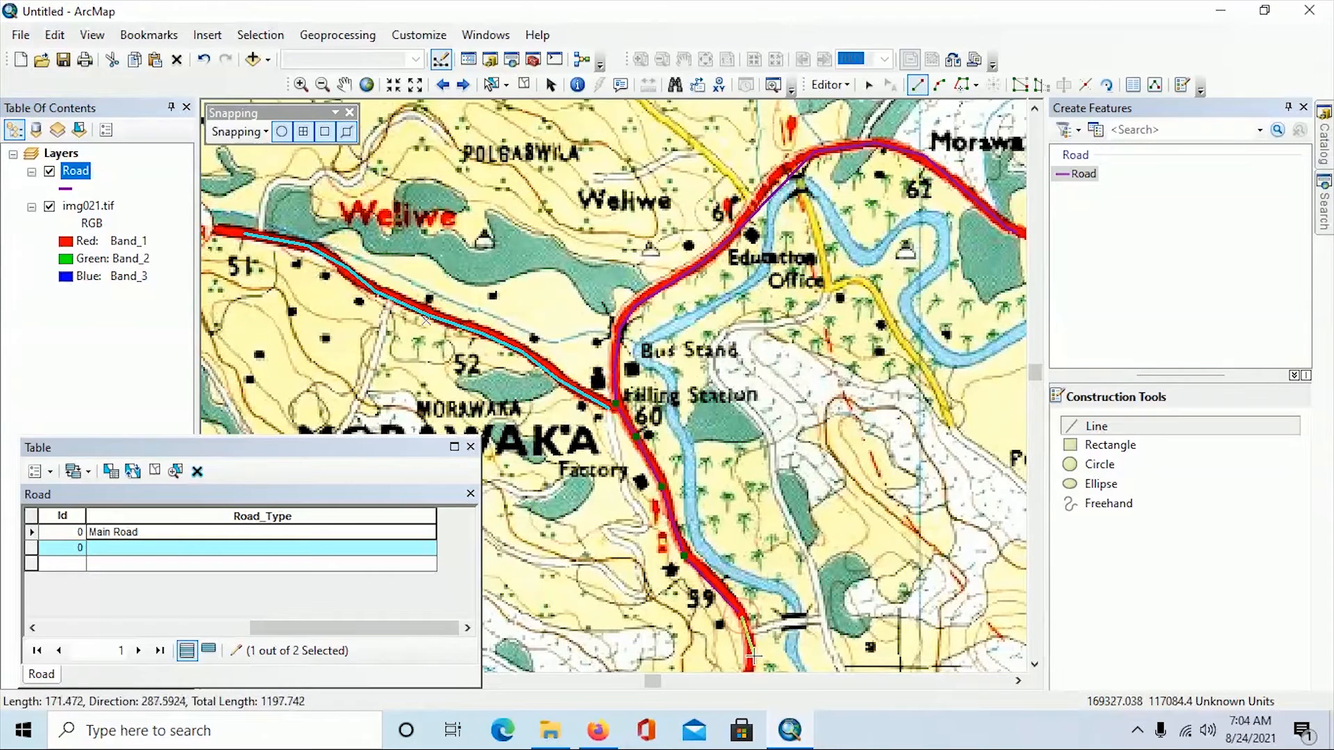
{"action": "double_click", "coordinate": [751, 654]}
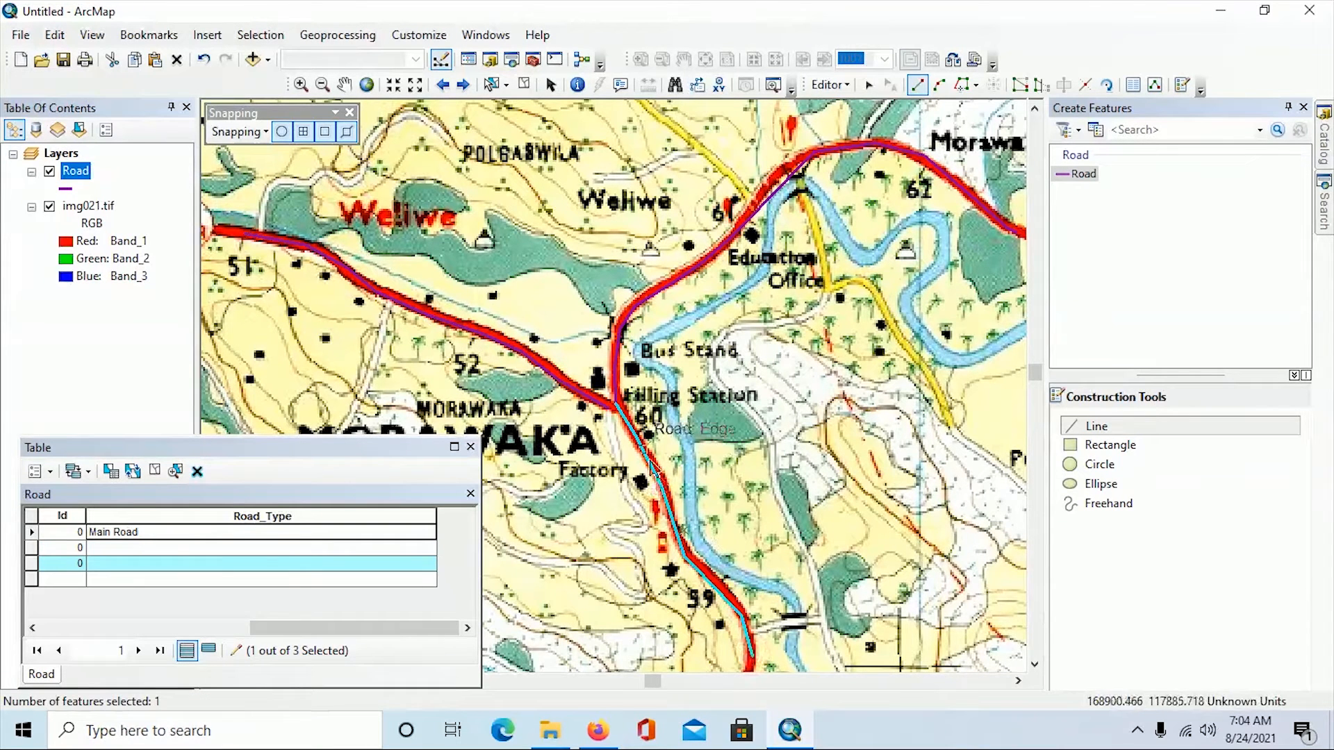
Step: Select the unsnapped road line running west from the Morawaka junction and delete it
{"action": "left_click", "coordinate": [301, 85]}
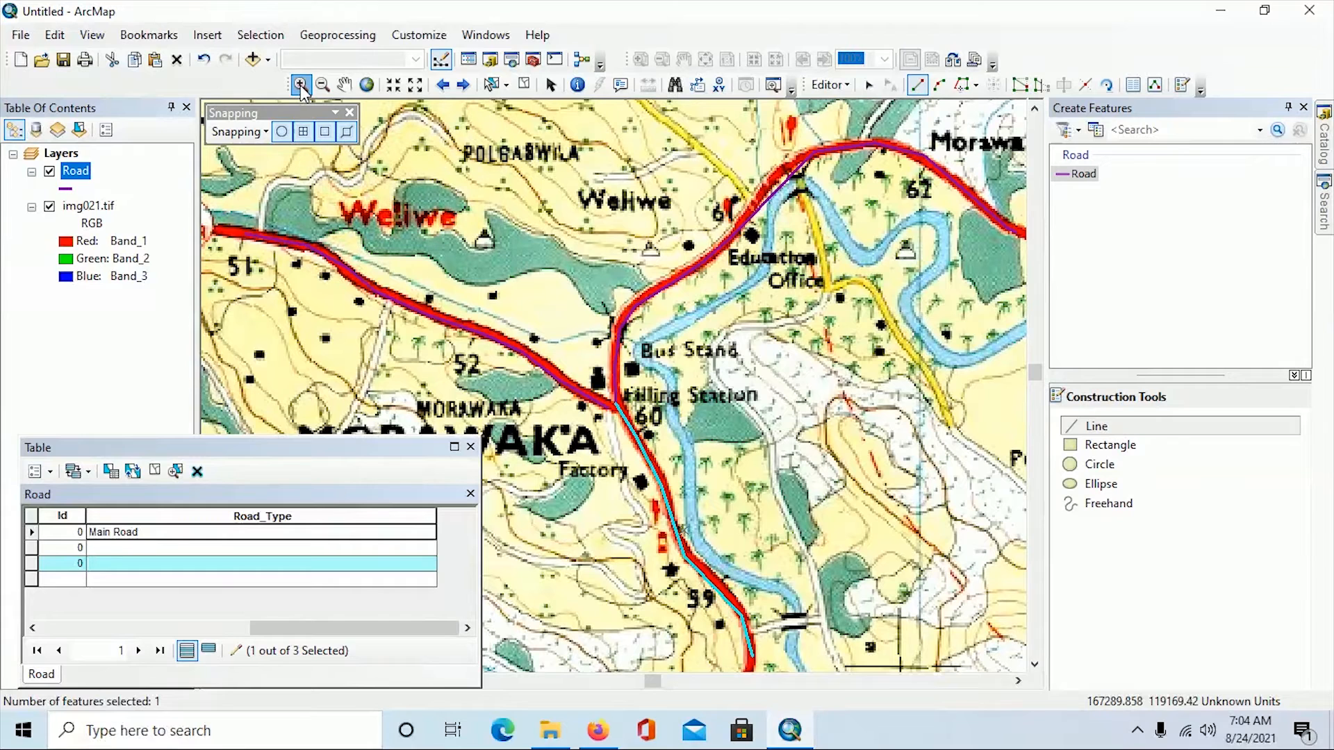
{"action": "left_click_drag", "start_coordinate": [593, 382], "coordinate": [647, 425]}
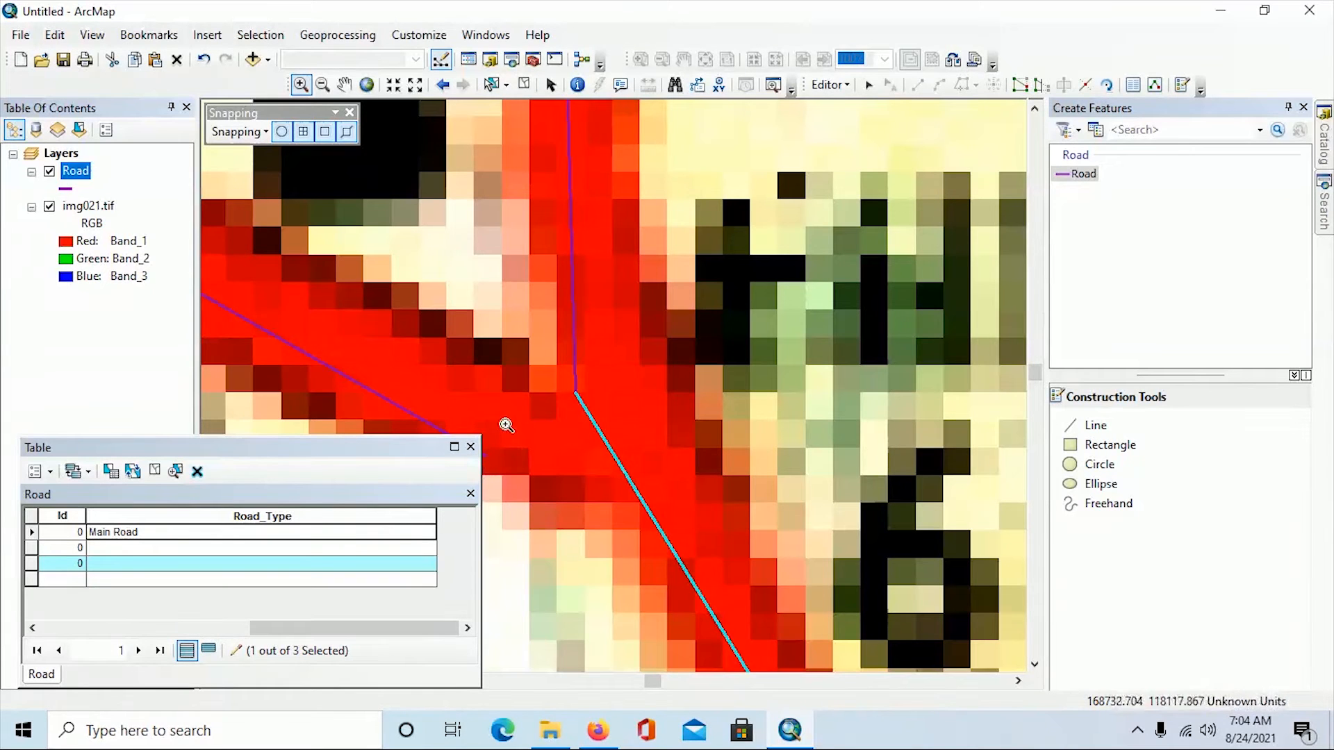
{"action": "left_click", "coordinate": [1093, 426]}
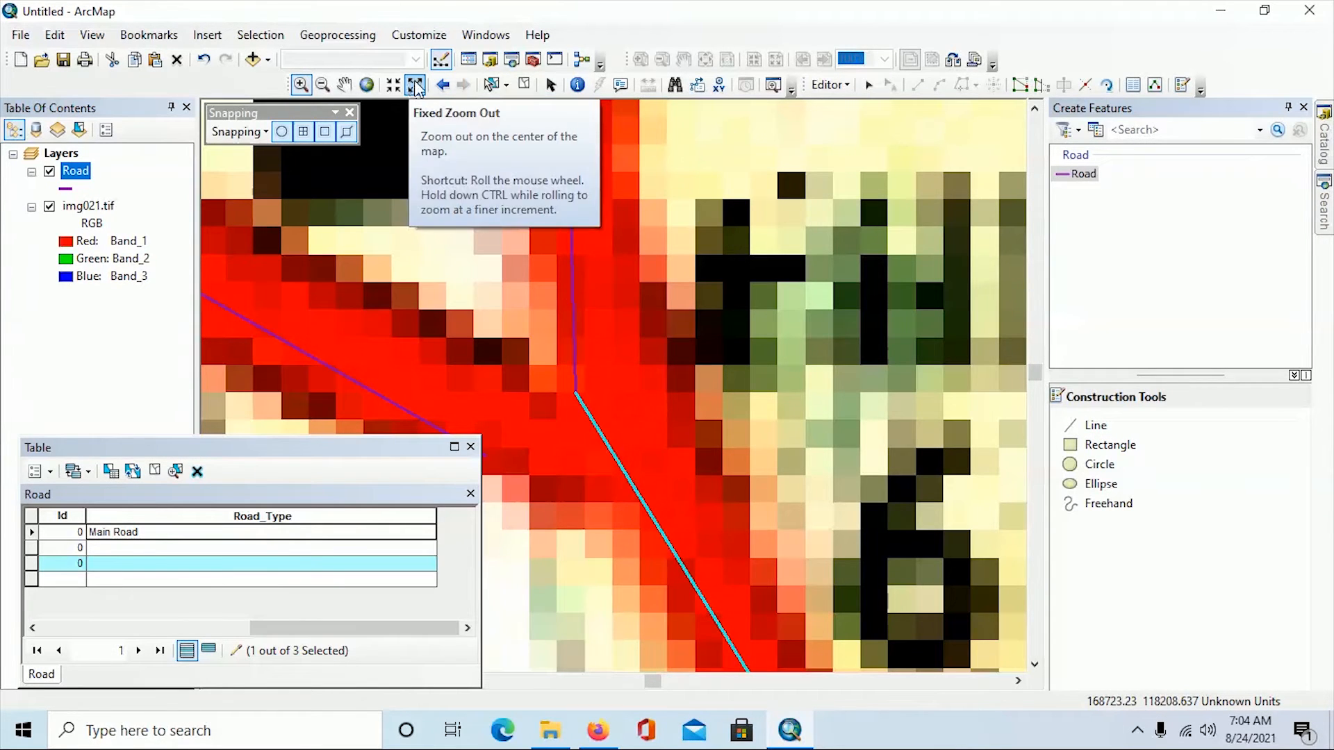
{"action": "left_click", "coordinate": [441, 86]}
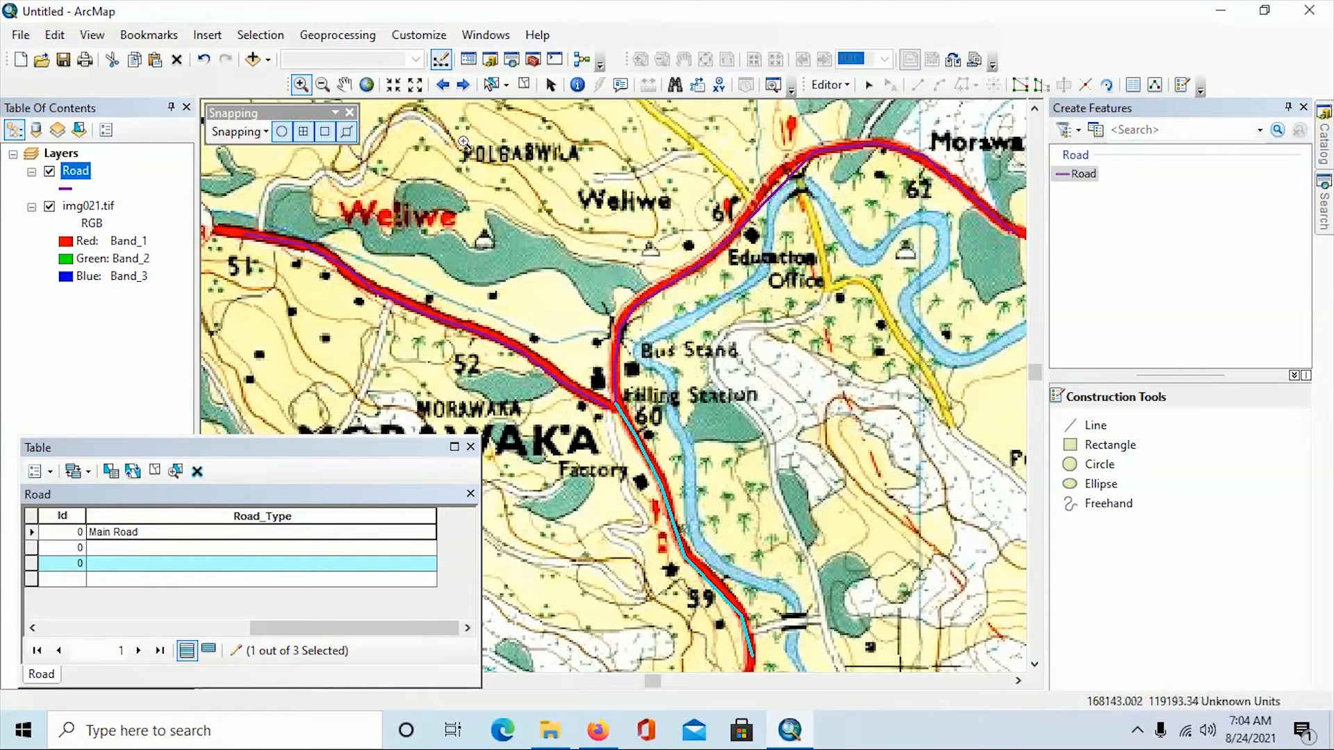
{"action": "left_click", "coordinate": [490, 86]}
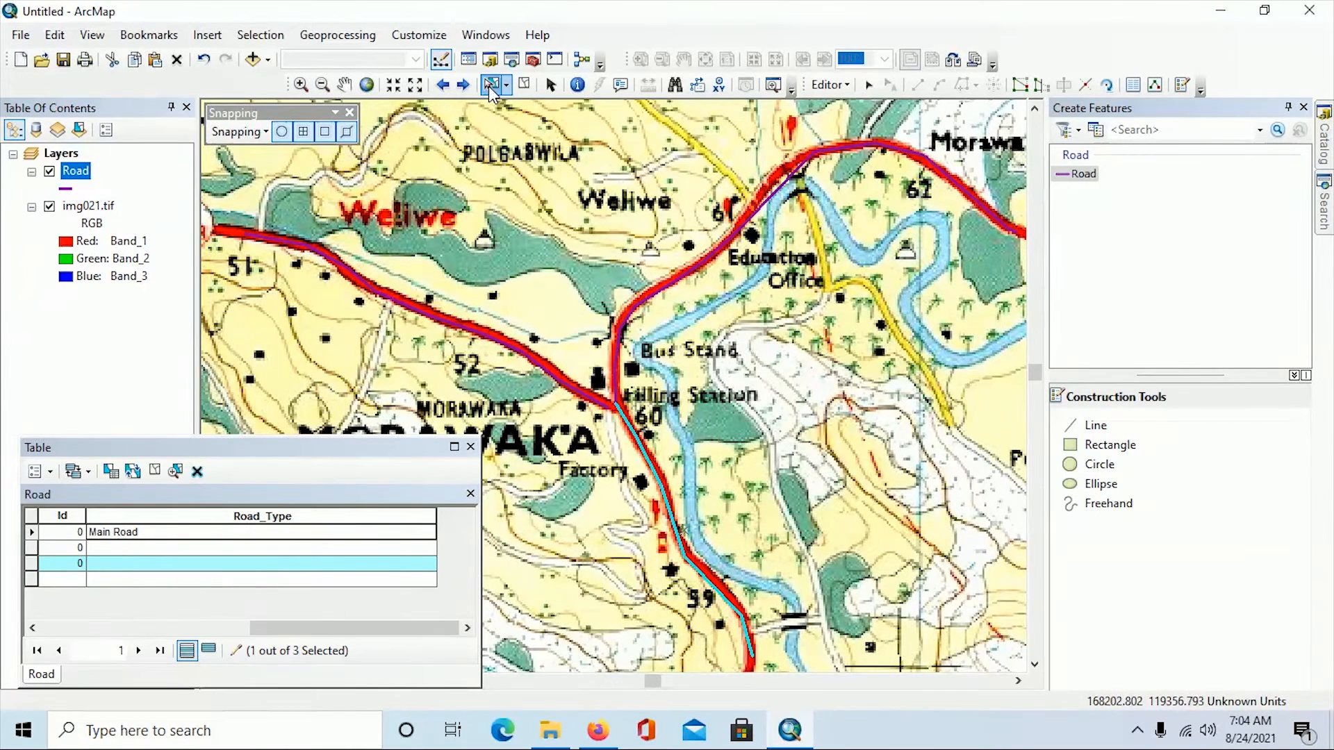
{"action": "left_click", "coordinate": [512, 353]}
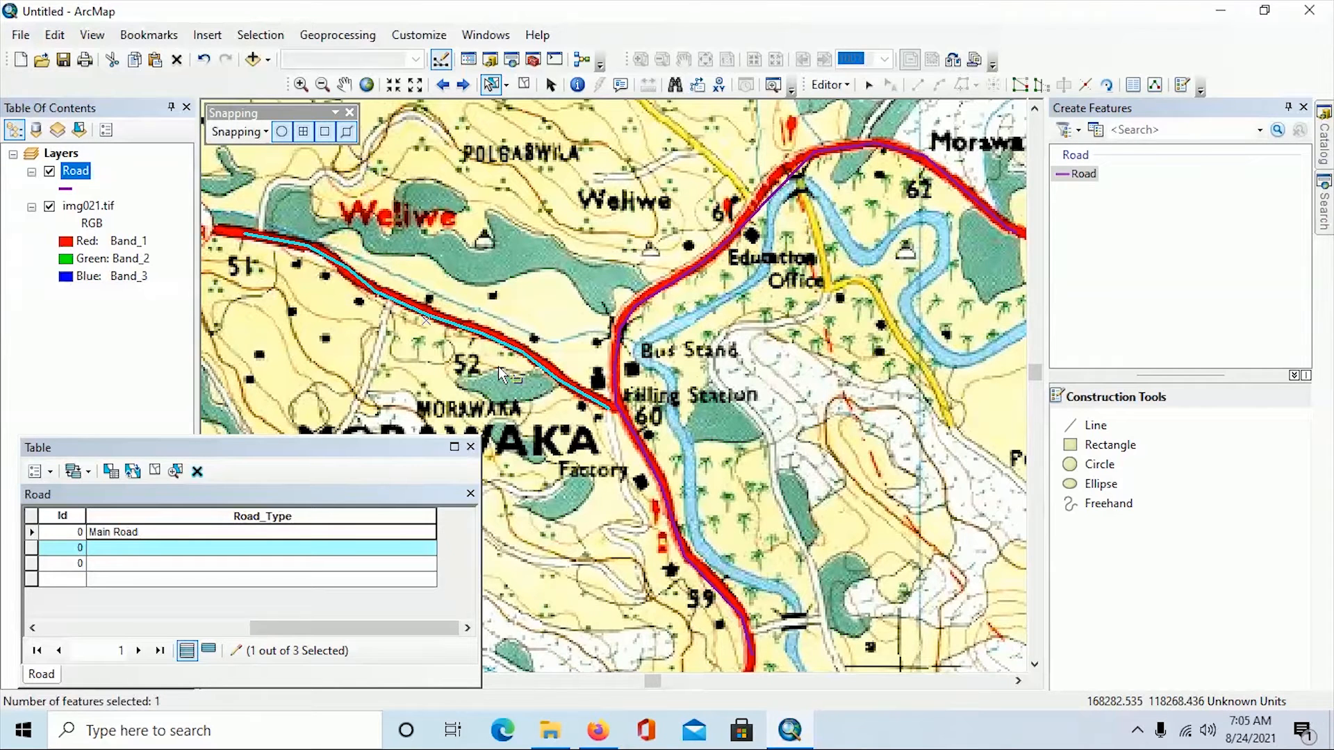
{"action": "key", "text": "Delete"}
Step: Start a new line snapped to the road endpoint at the Morawaka junction and trace the red road northwest to the B 363 marker
{"action": "left_click", "coordinate": [1097, 428]}
{"action": "left_click", "coordinate": [1097, 429]}
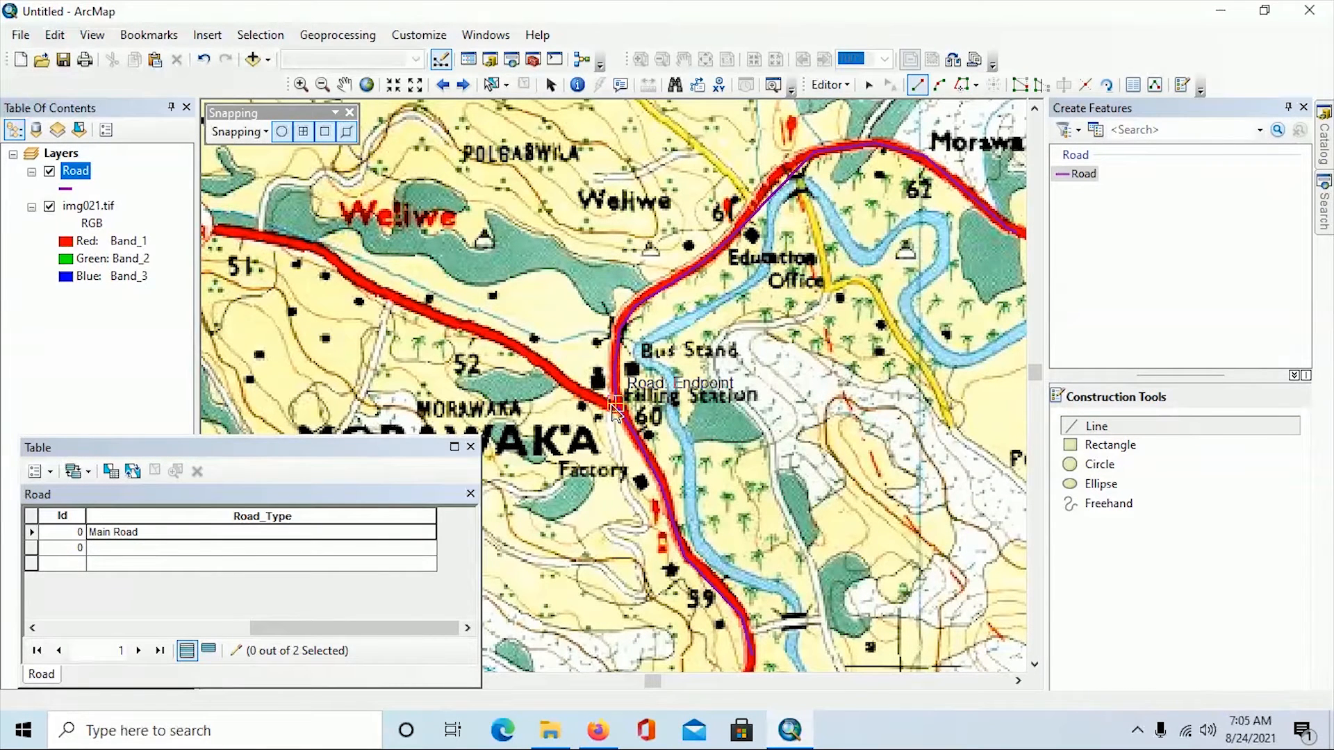
{"action": "left_click", "coordinate": [615, 404]}
{"action": "left_click", "coordinate": [590, 399]}
{"action": "left_click", "coordinate": [546, 366]}
{"action": "left_click", "coordinate": [453, 322]}
{"action": "left_click", "coordinate": [381, 291]}
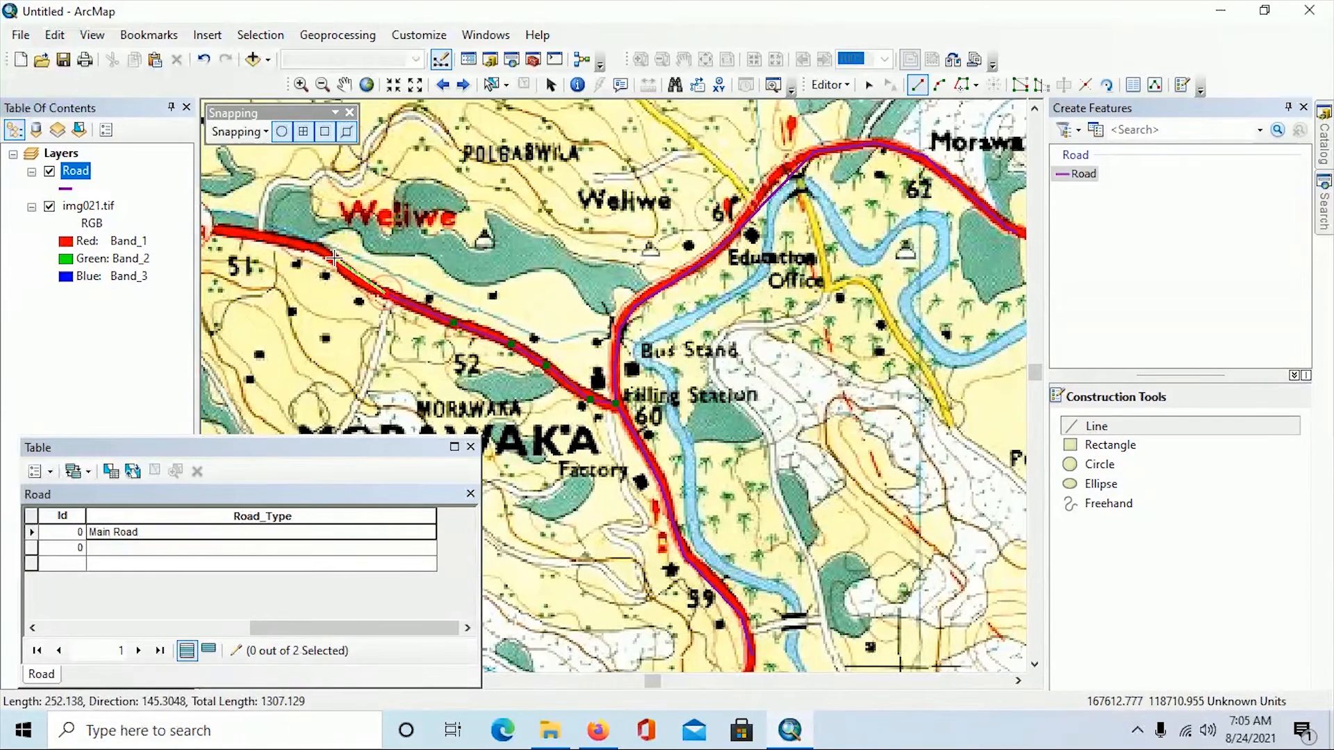
{"action": "left_click", "coordinate": [333, 258]}
{"action": "left_click", "coordinate": [288, 240]}
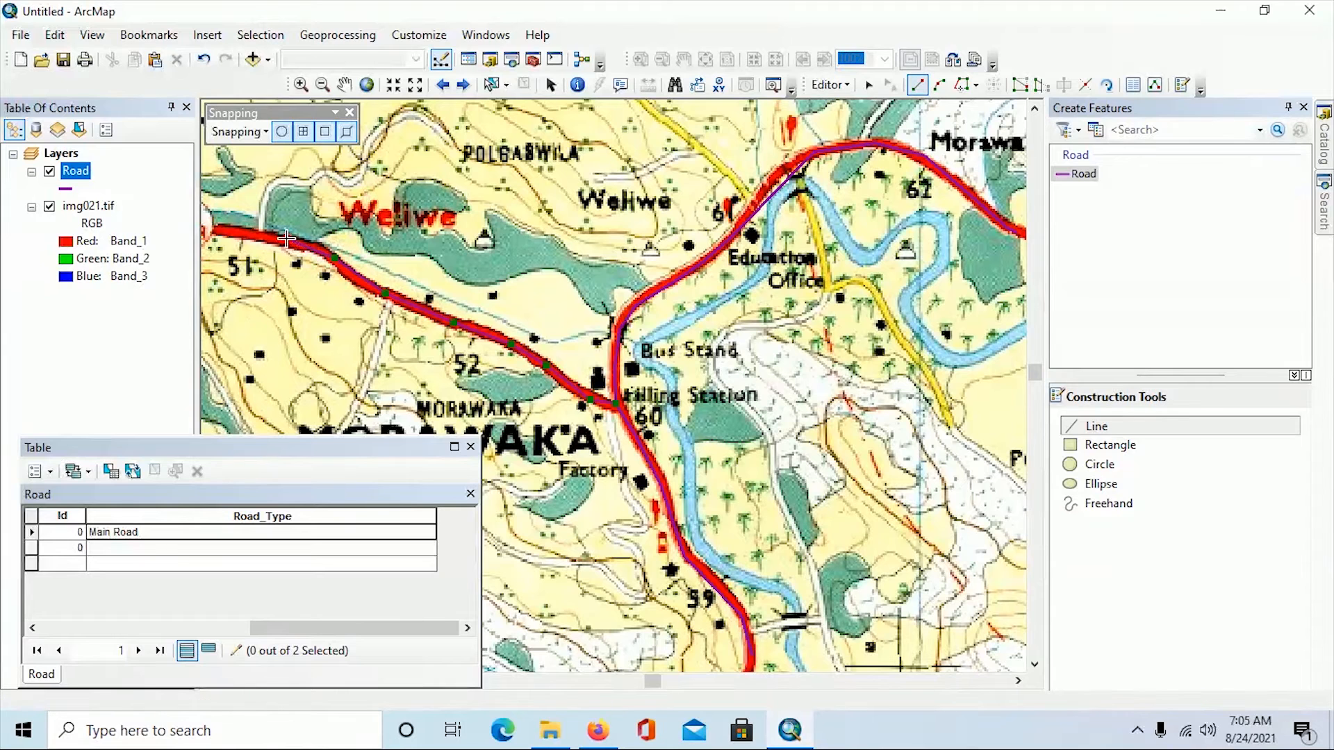
{"action": "left_click", "coordinate": [229, 229]}
Step: Continue the line through the B 363 marker and northwest past Kodikaragoda, and finish it
{"action": "left_click", "coordinate": [344, 84]}
{"action": "left_click_drag", "start_coordinate": [257, 209], "coordinate": [693, 312]}
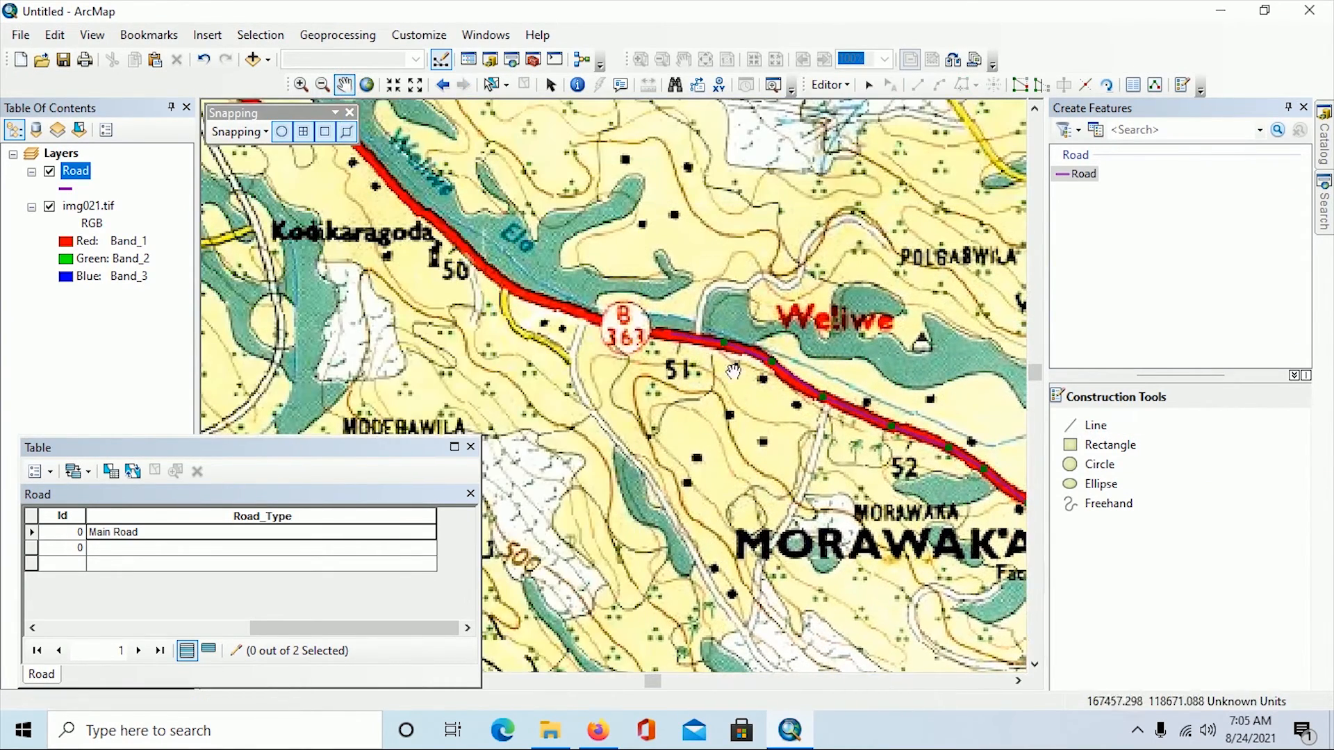
{"action": "left_click", "coordinate": [1098, 426]}
{"action": "left_click", "coordinate": [648, 336]}
{"action": "left_click", "coordinate": [569, 310]}
{"action": "left_click", "coordinate": [484, 267]}
{"action": "left_click", "coordinate": [381, 168]}
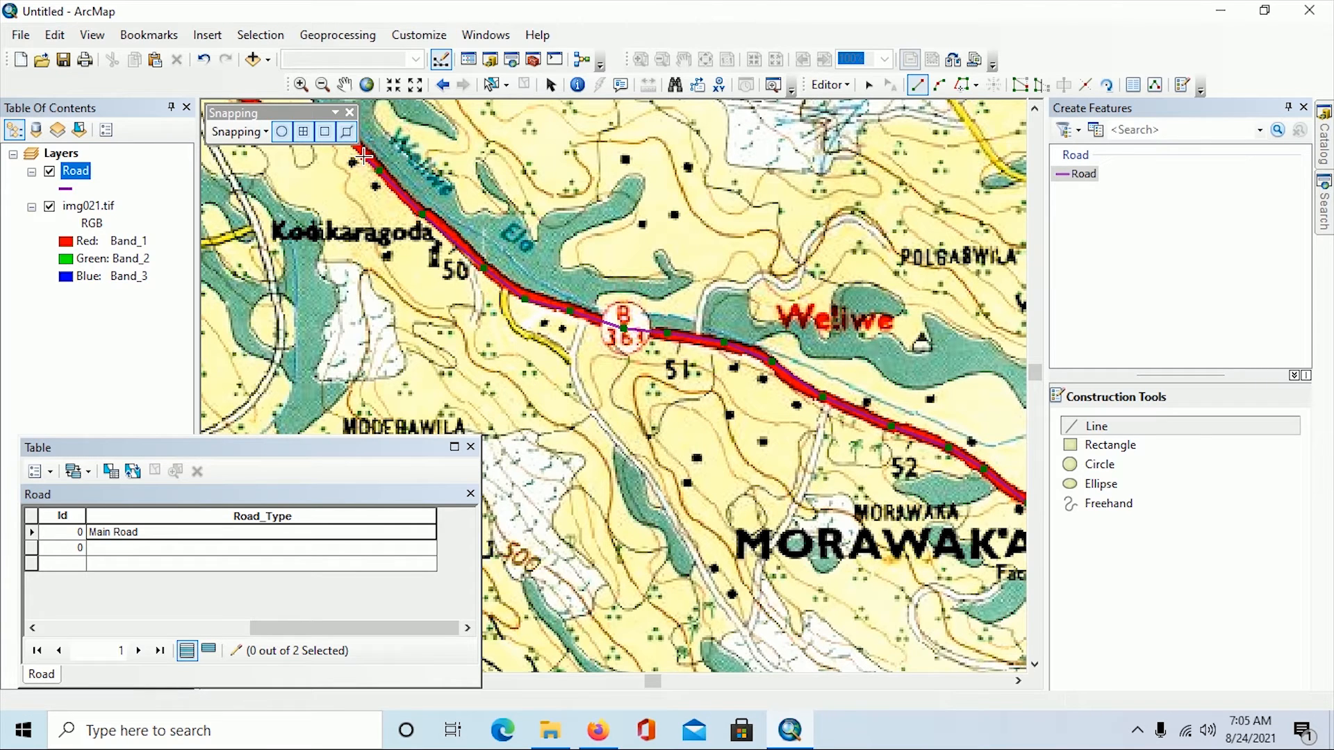
{"action": "double_click", "coordinate": [363, 157]}
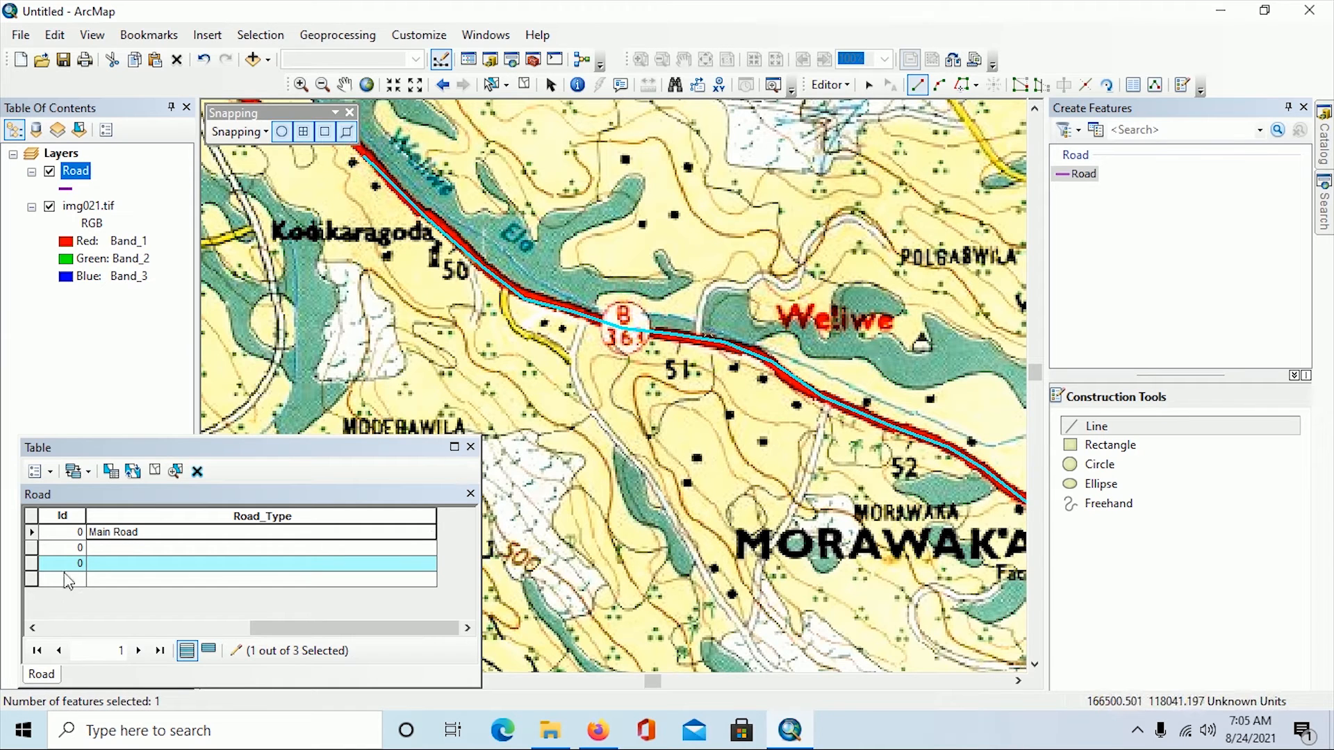
Step: Copy the Main Road value into the Road_Type field of the other two road records
{"action": "left_click", "coordinate": [94, 546]}
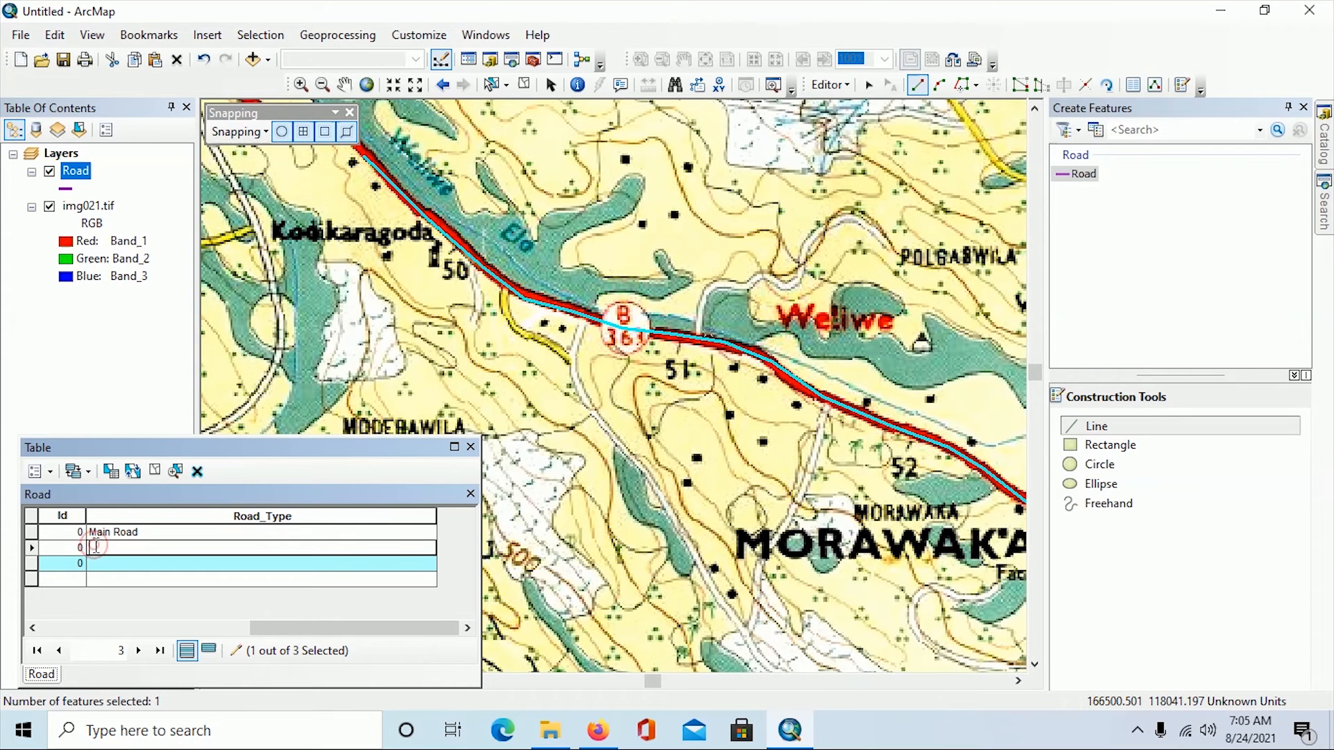
{"action": "left_click", "coordinate": [139, 533]}
{"action": "double_click", "coordinate": [139, 532]}
{"action": "key", "text": "ctrl+c"}
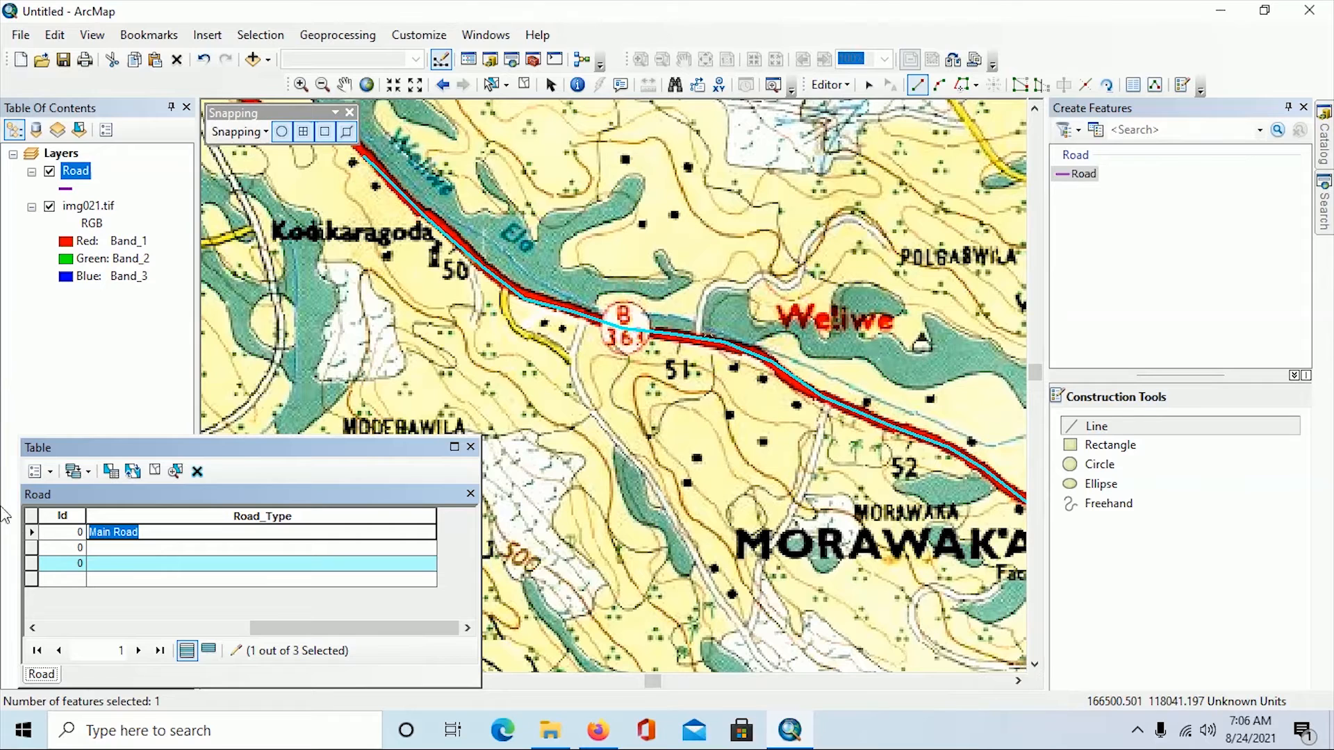
{"action": "left_click", "coordinate": [98, 547]}
{"action": "key", "text": "ctrl+v"}
{"action": "left_click", "coordinate": [102, 563]}
{"action": "key", "text": "ctrl+v"}
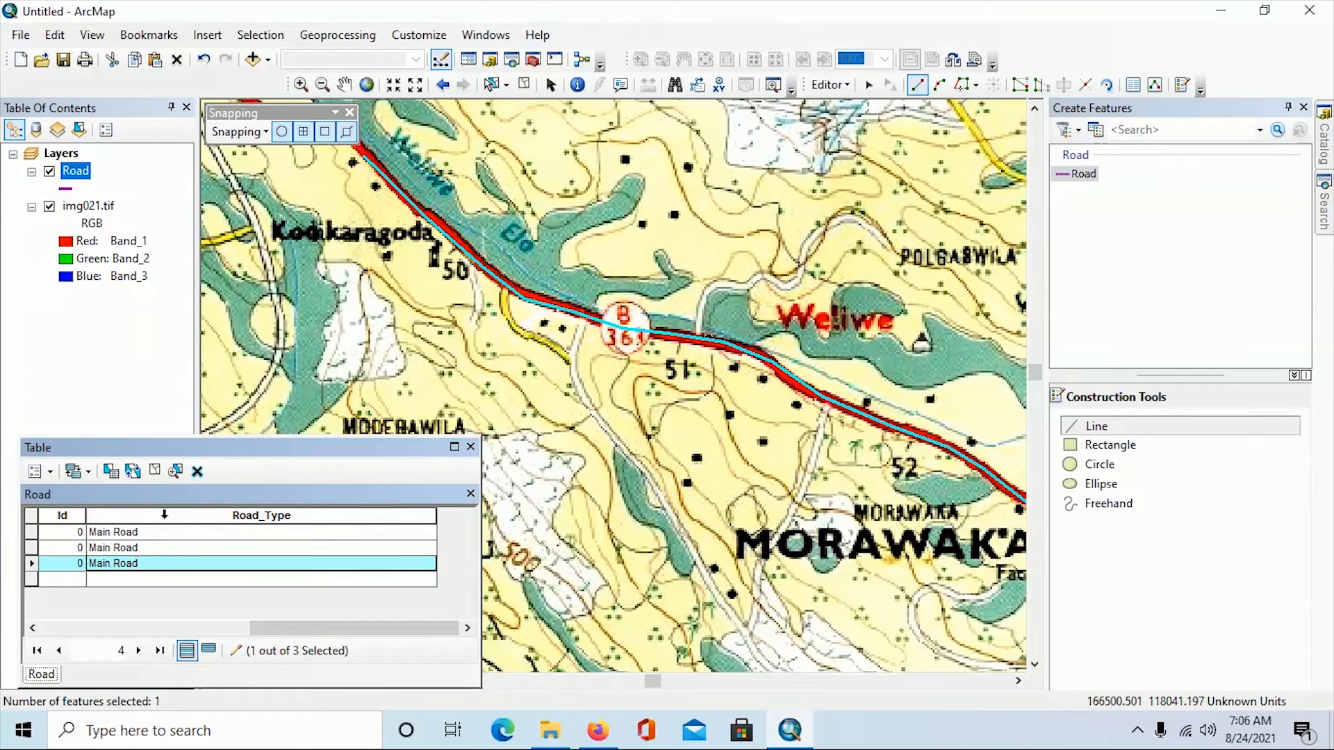
{"action": "left_click", "coordinate": [163, 515]}
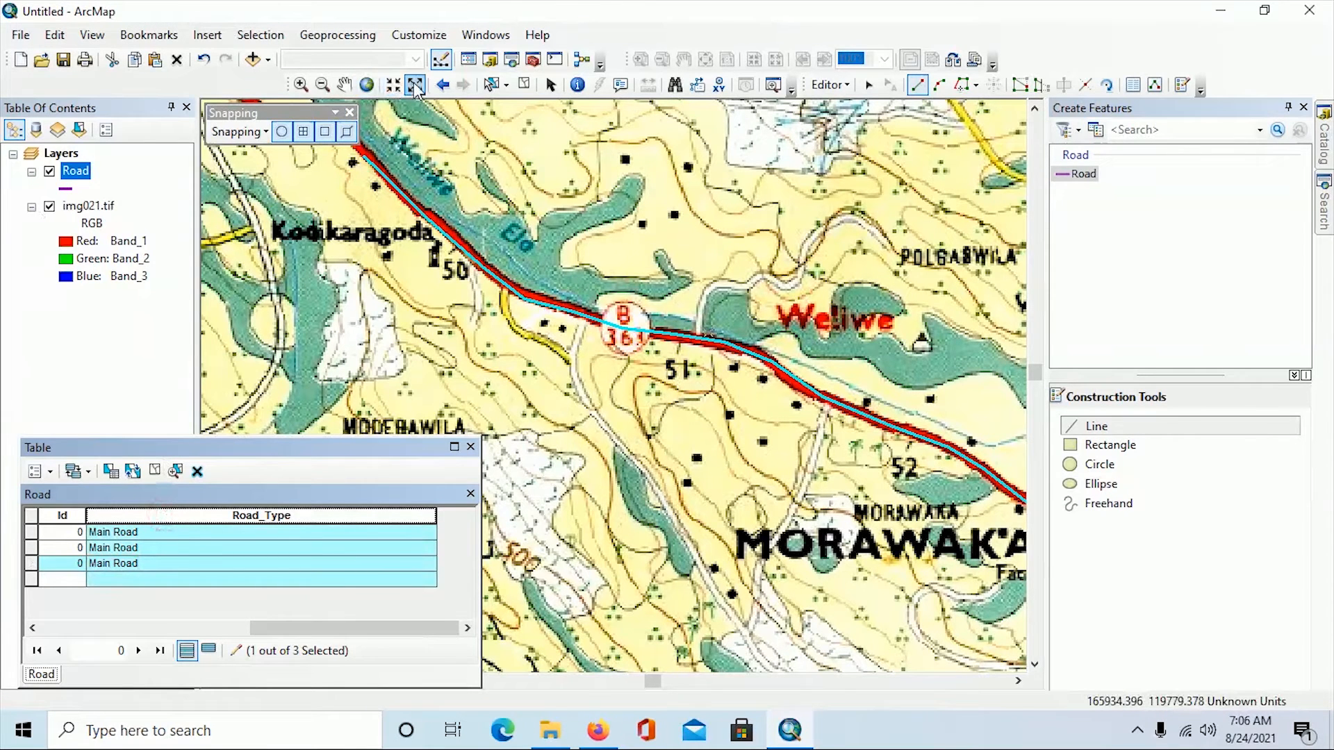
Step: Start a line snapped to the main road just west of the B 363 marker and trace the white road southeast to the fork southwest of MORAWAKA
{"action": "left_click", "coordinate": [344, 84]}
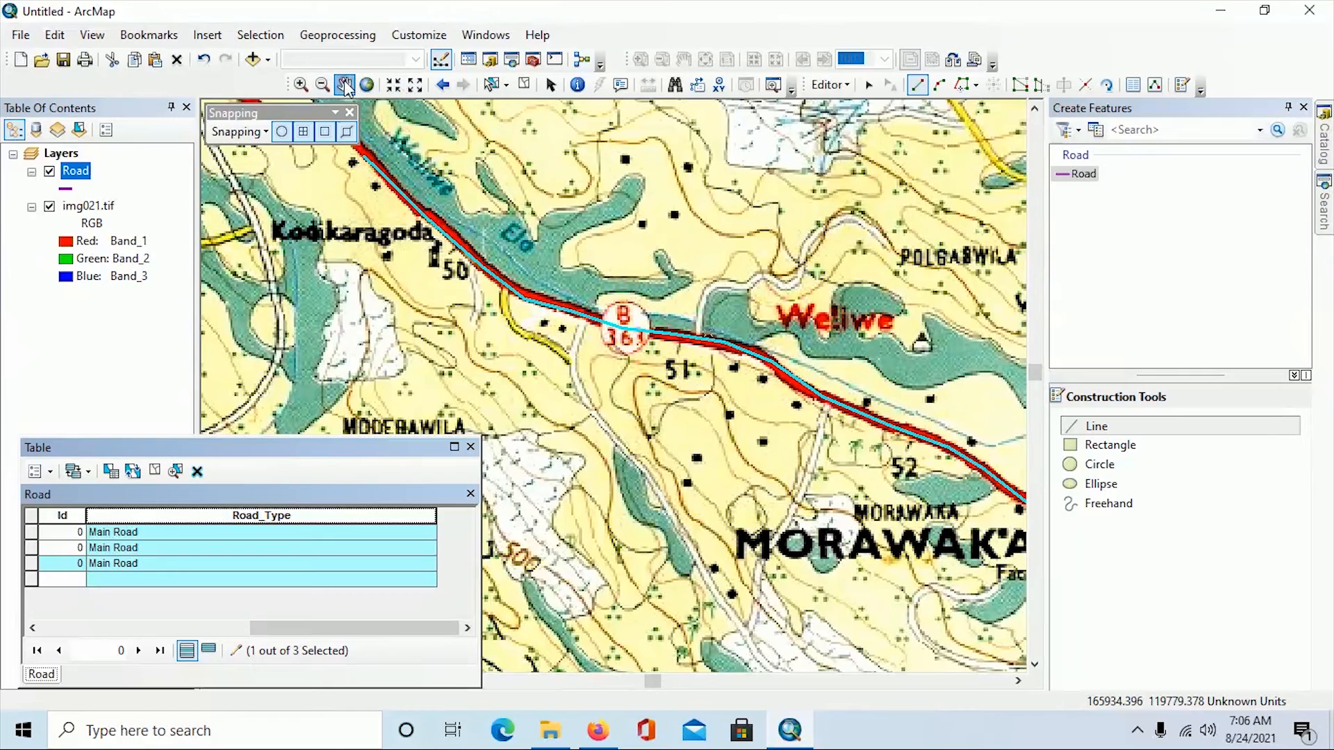
{"action": "left_click_drag", "start_coordinate": [905, 436], "coordinate": [703, 291]}
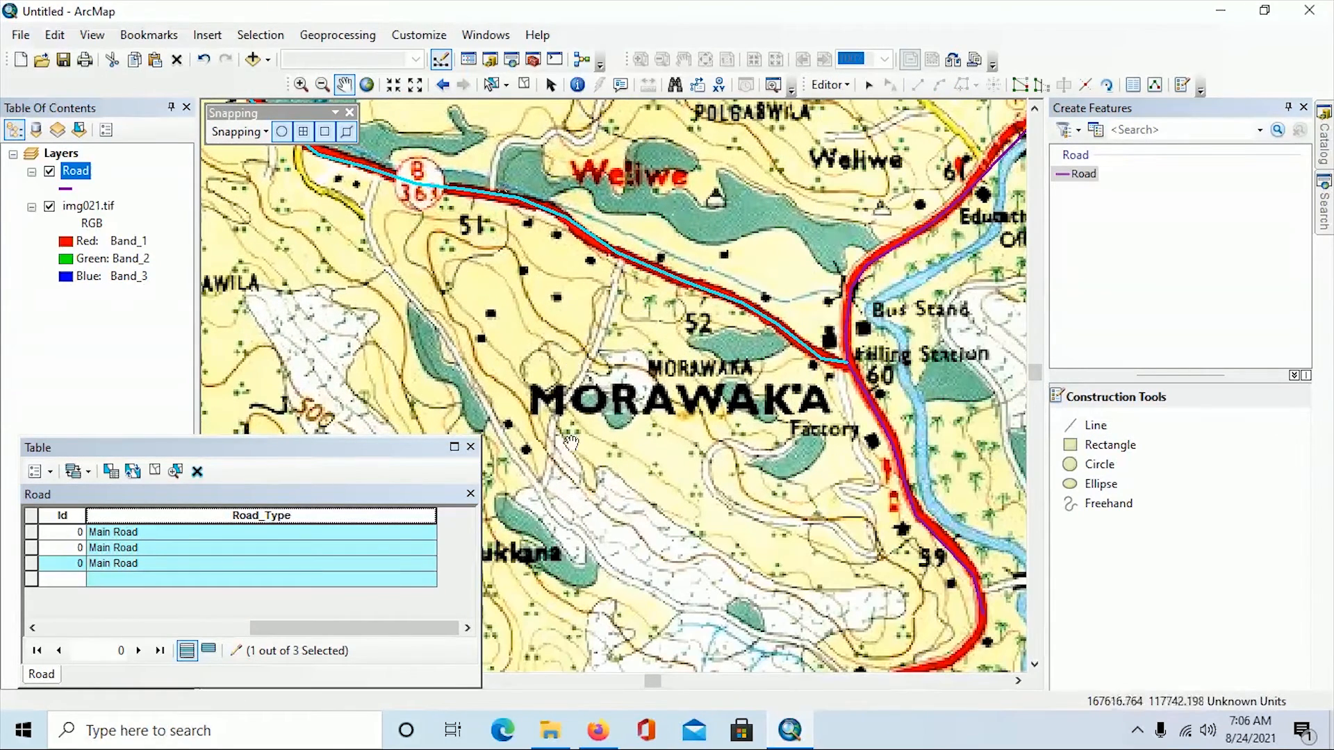
{"action": "left_click_drag", "start_coordinate": [605, 488], "coordinate": [622, 451]}
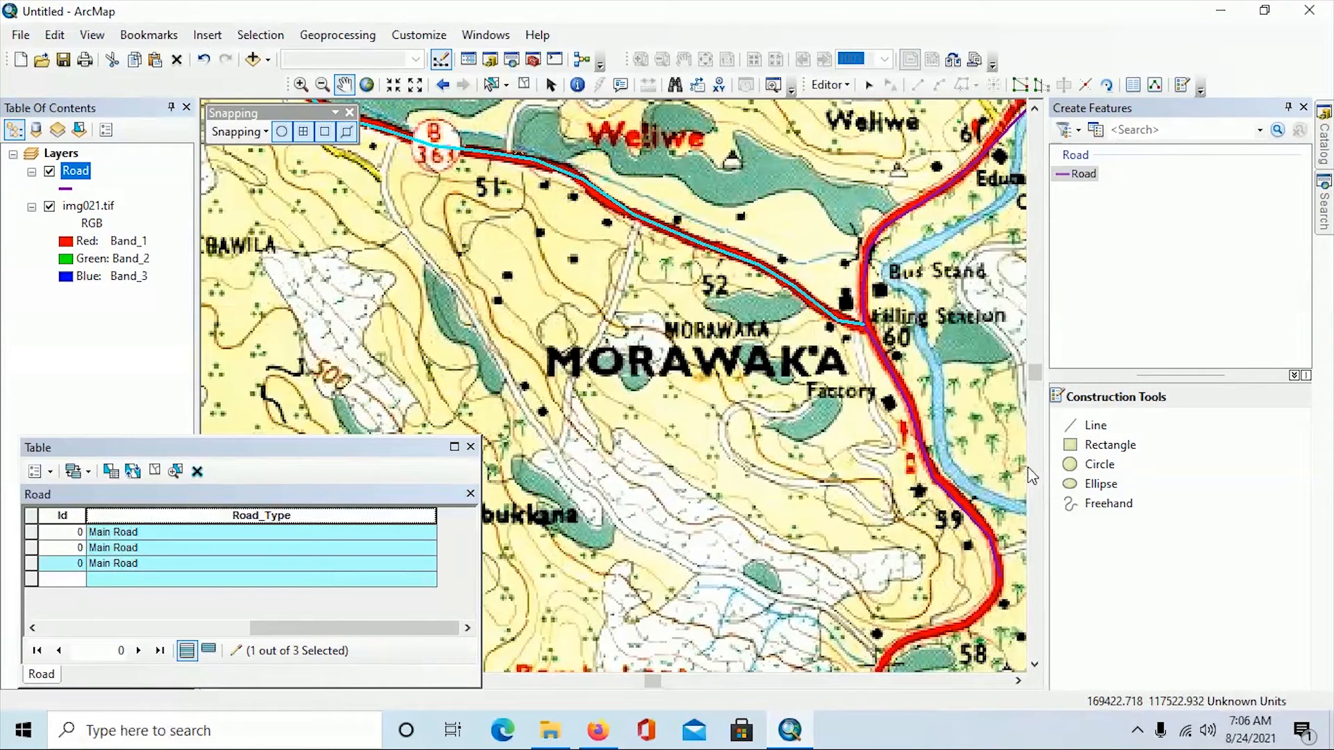
{"action": "left_click", "coordinate": [1081, 432]}
{"action": "left_click", "coordinate": [396, 137]}
{"action": "left_click", "coordinate": [384, 167]}
{"action": "left_click", "coordinate": [394, 216]}
{"action": "left_click", "coordinate": [445, 273]}
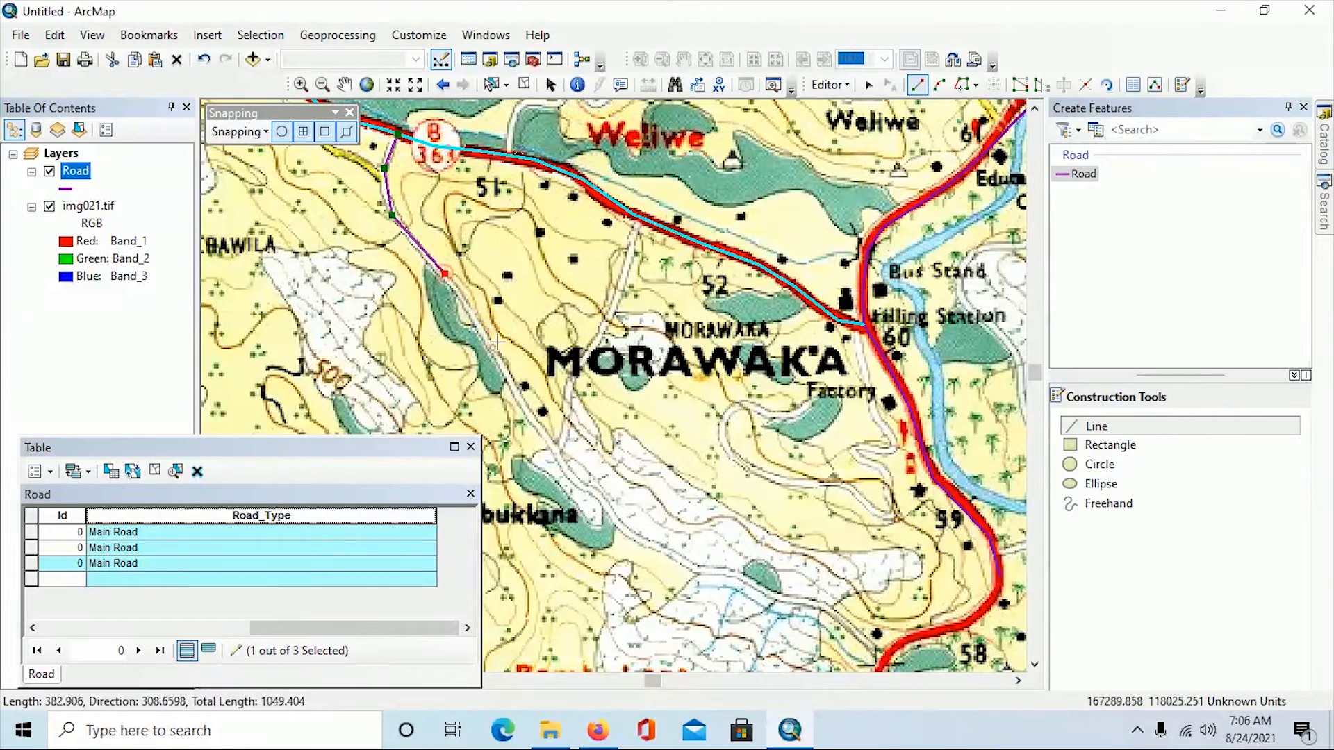
{"action": "left_click", "coordinate": [496, 354]}
{"action": "left_click", "coordinate": [526, 412]}
{"action": "left_click", "coordinate": [556, 451]}
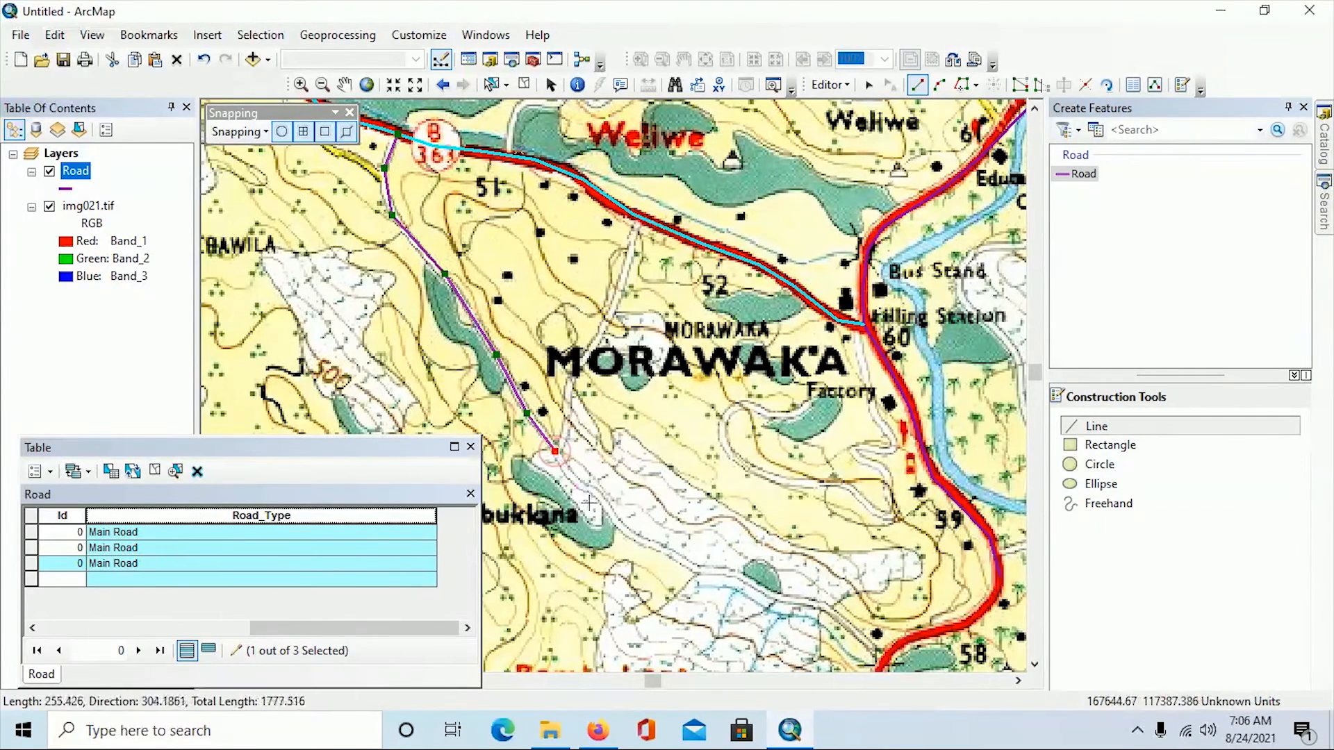
Step: Continue the line southeast along the white road to its junction with the red road near 58, and finish it
{"action": "left_click", "coordinate": [584, 491]}
{"action": "left_click", "coordinate": [630, 531]}
{"action": "left_click", "coordinate": [690, 565]}
{"action": "left_click", "coordinate": [751, 577]}
{"action": "left_click", "coordinate": [794, 602]}
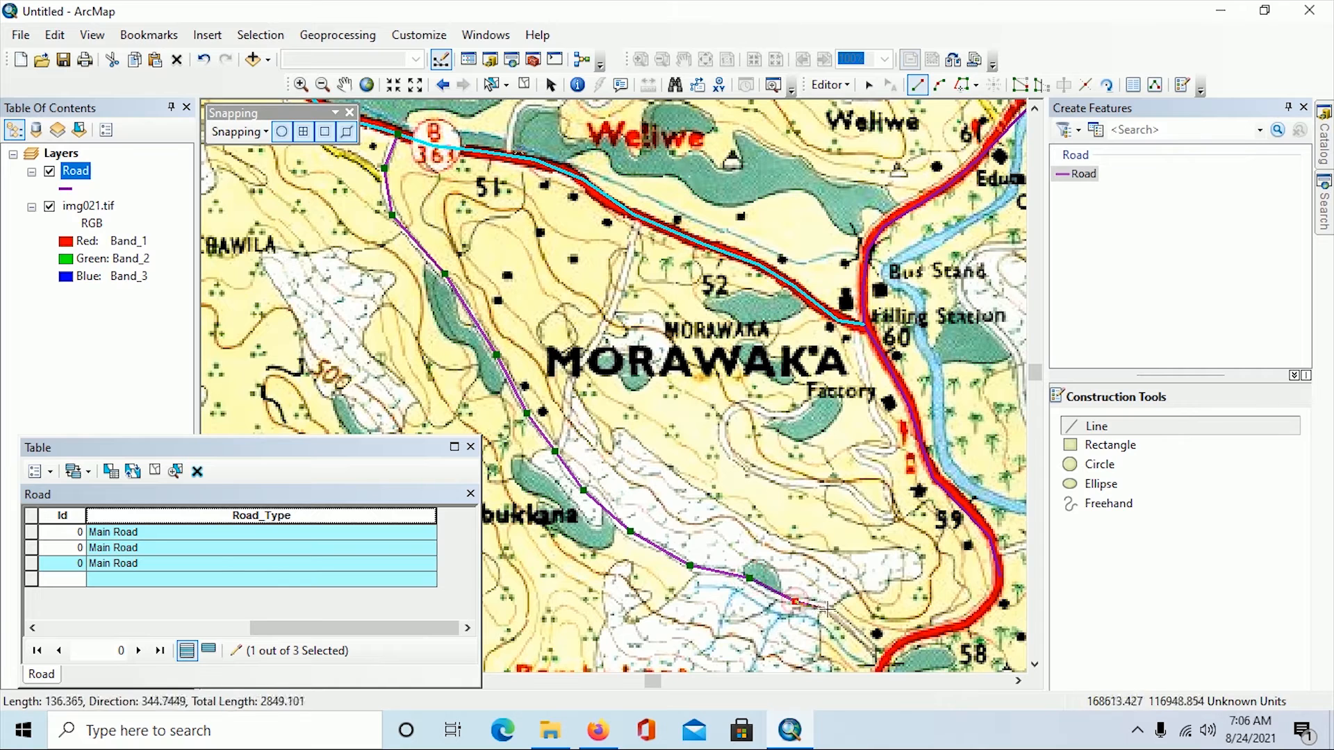
{"action": "left_click", "coordinate": [828, 610]}
{"action": "left_click", "coordinate": [862, 640]}
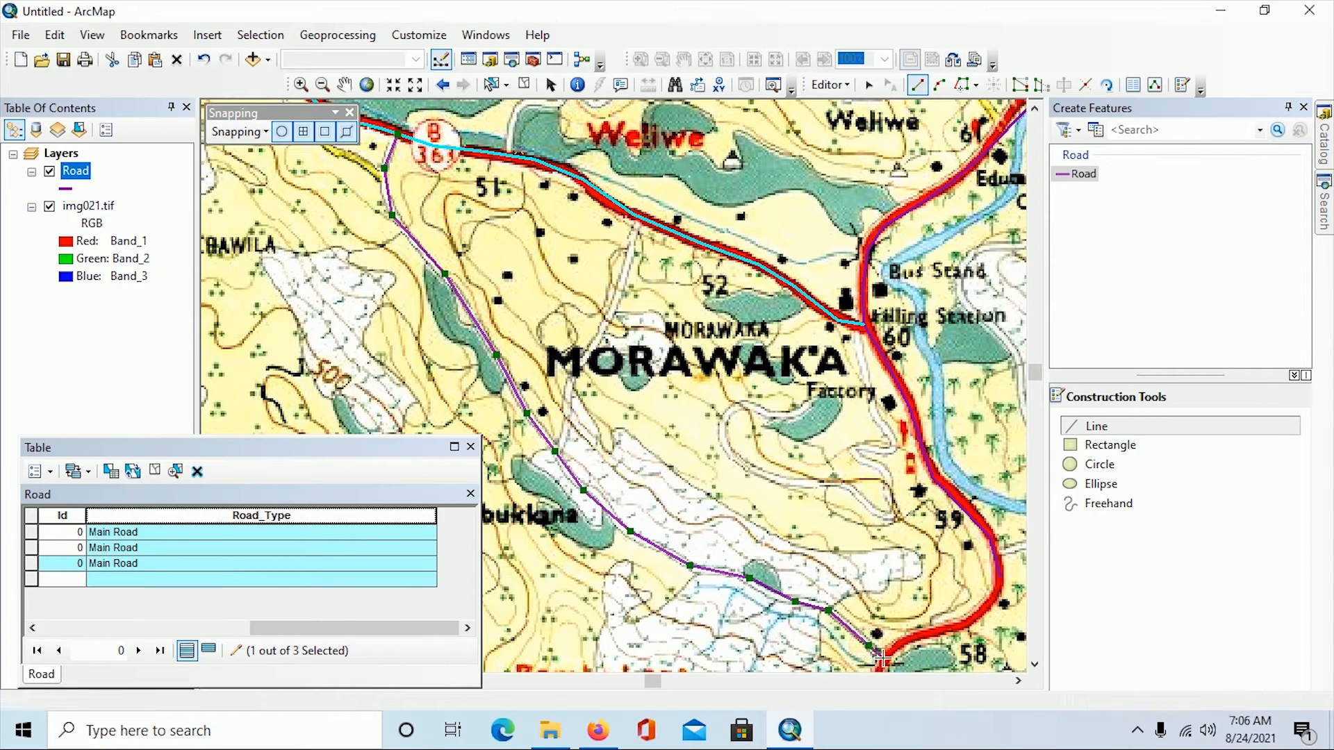
{"action": "double_click", "coordinate": [879, 657]}
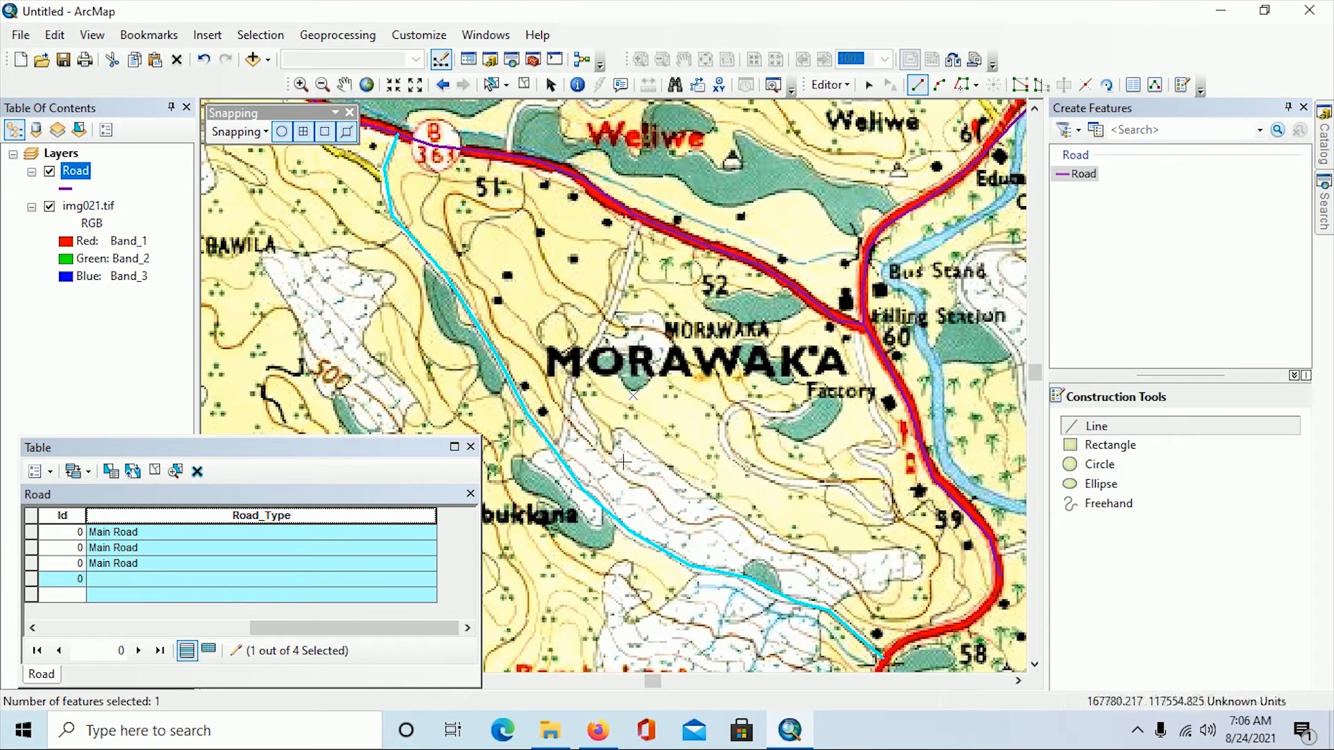
Step: Set the Road_Type of the new white road's record to Other Road
{"action": "left_click", "coordinate": [103, 586]}
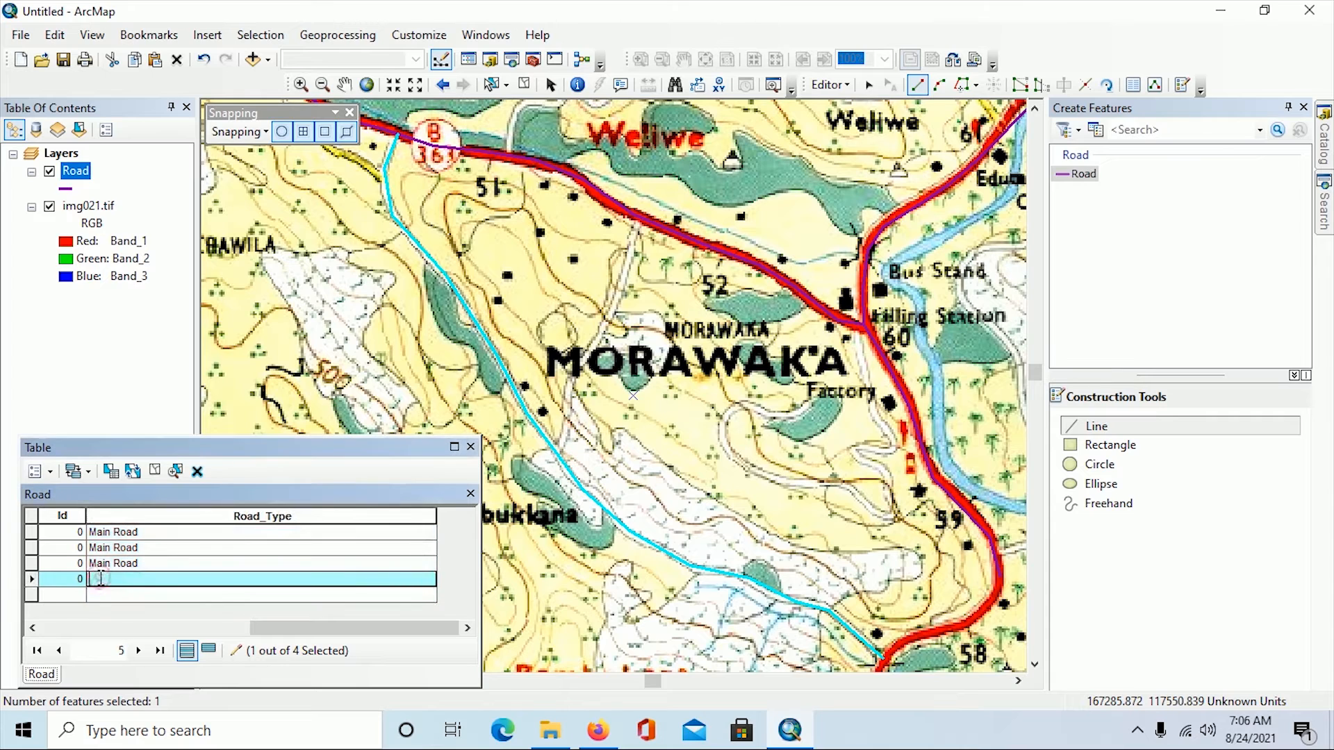
{"action": "type", "text": "Other Road"}
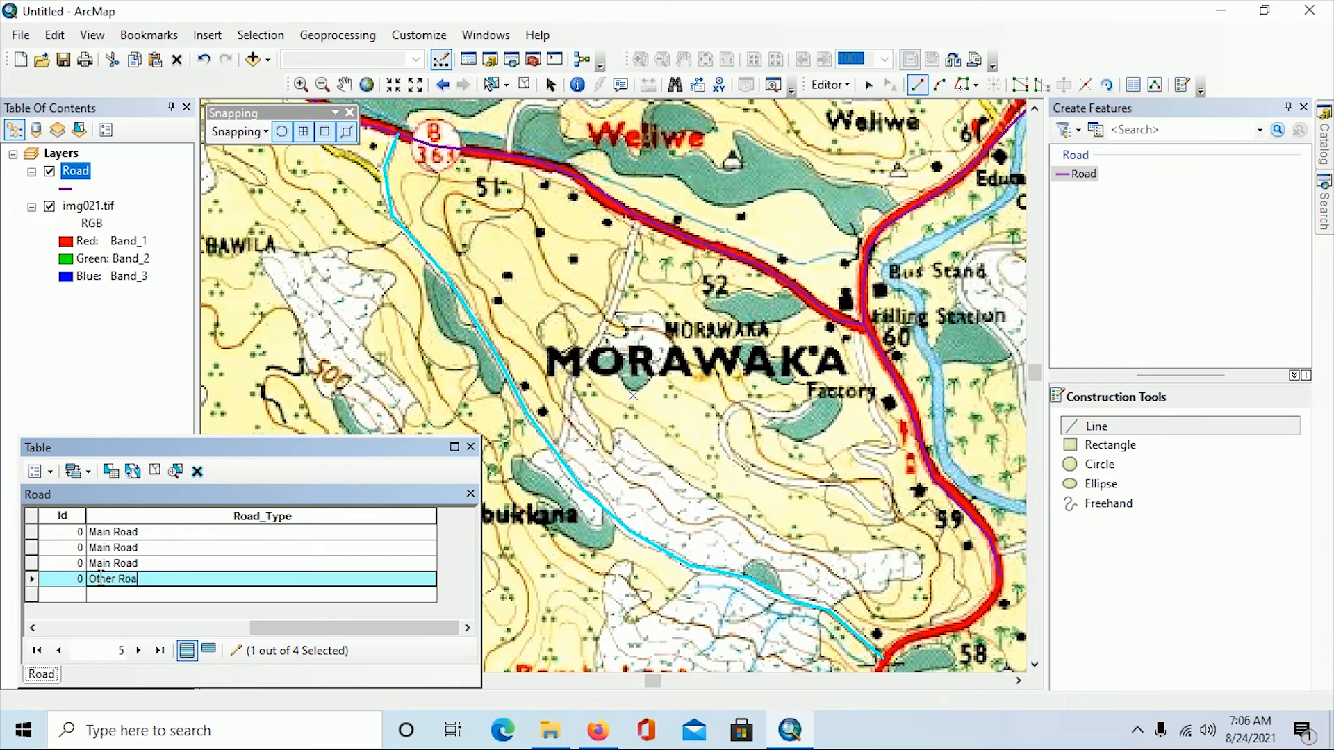
{"action": "scroll", "coordinate": [561, 459], "scroll_direction": "down", "scroll_amount": 1}
Step: Digitize the white side road from the fork north to the red road as a line about 1,030 map units long, snapped at both ends
{"action": "left_click", "coordinate": [559, 452]}
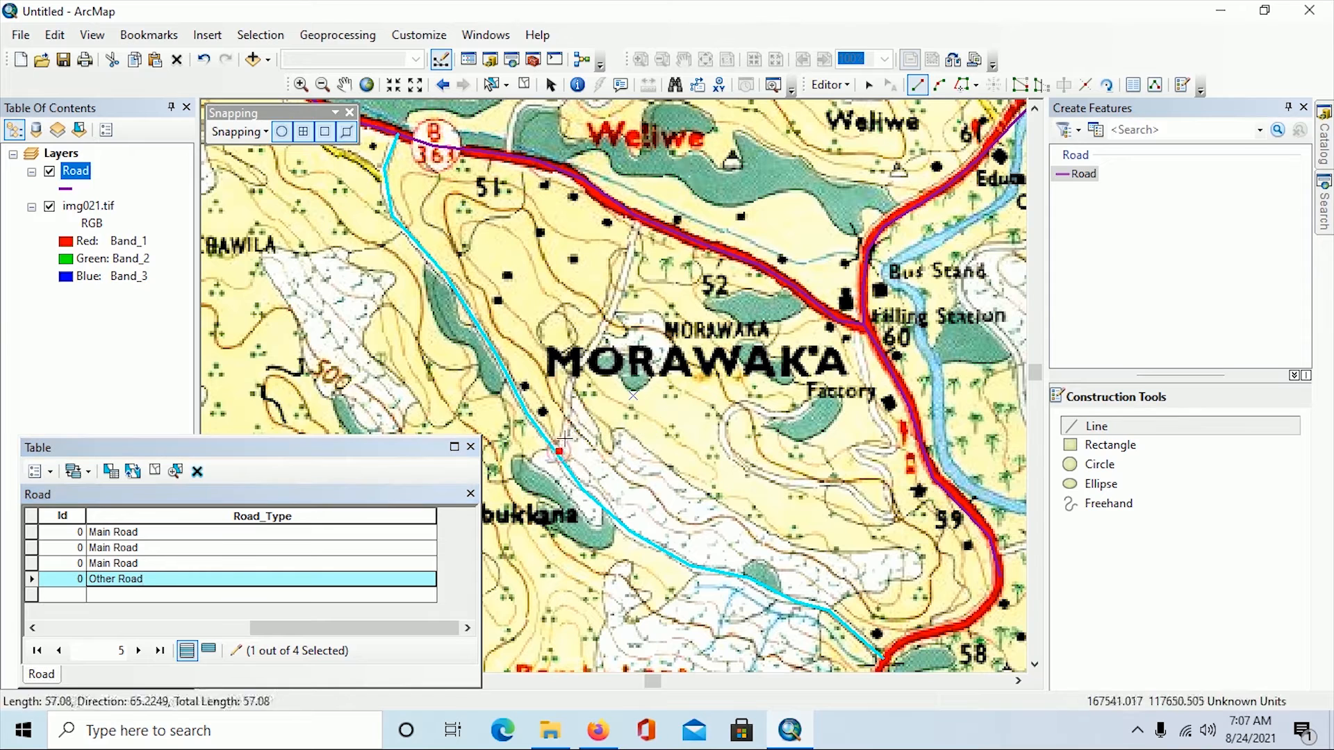
{"action": "left_click", "coordinate": [569, 425]}
{"action": "left_click", "coordinate": [570, 386]}
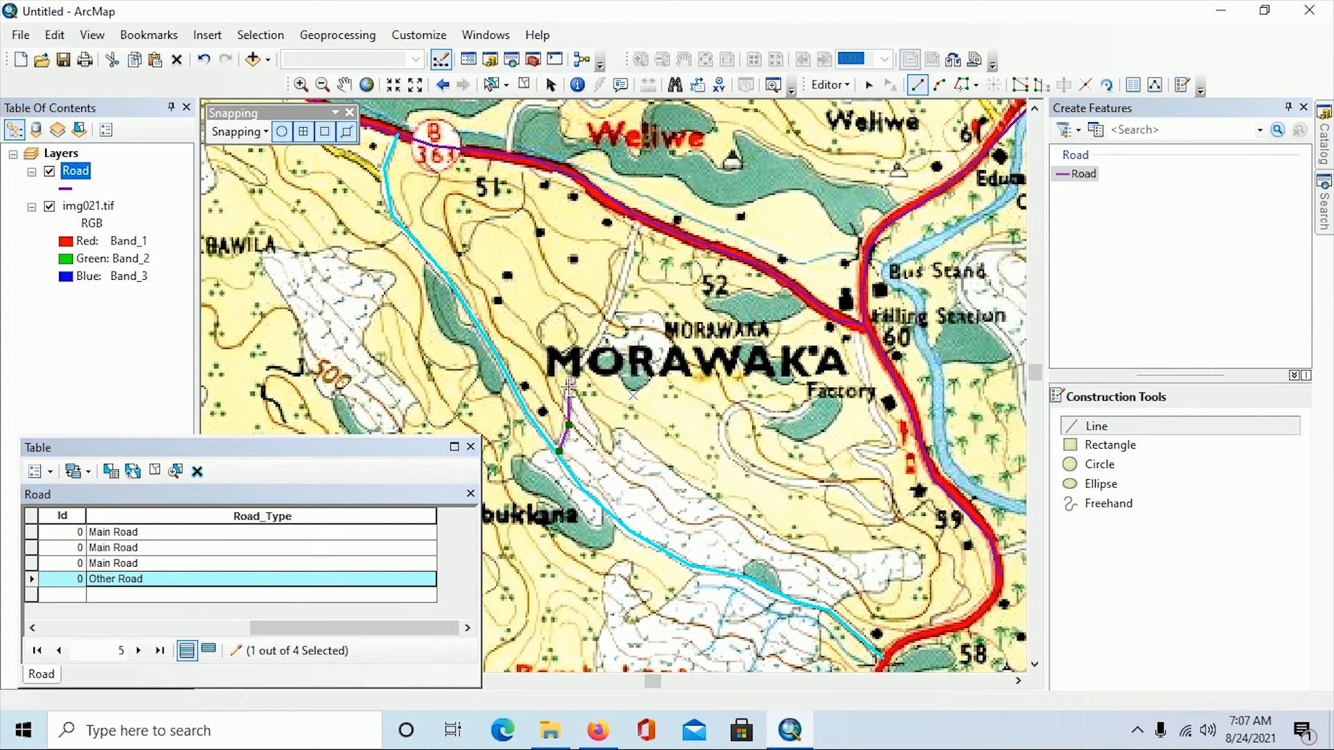
{"action": "left_click", "coordinate": [590, 348]}
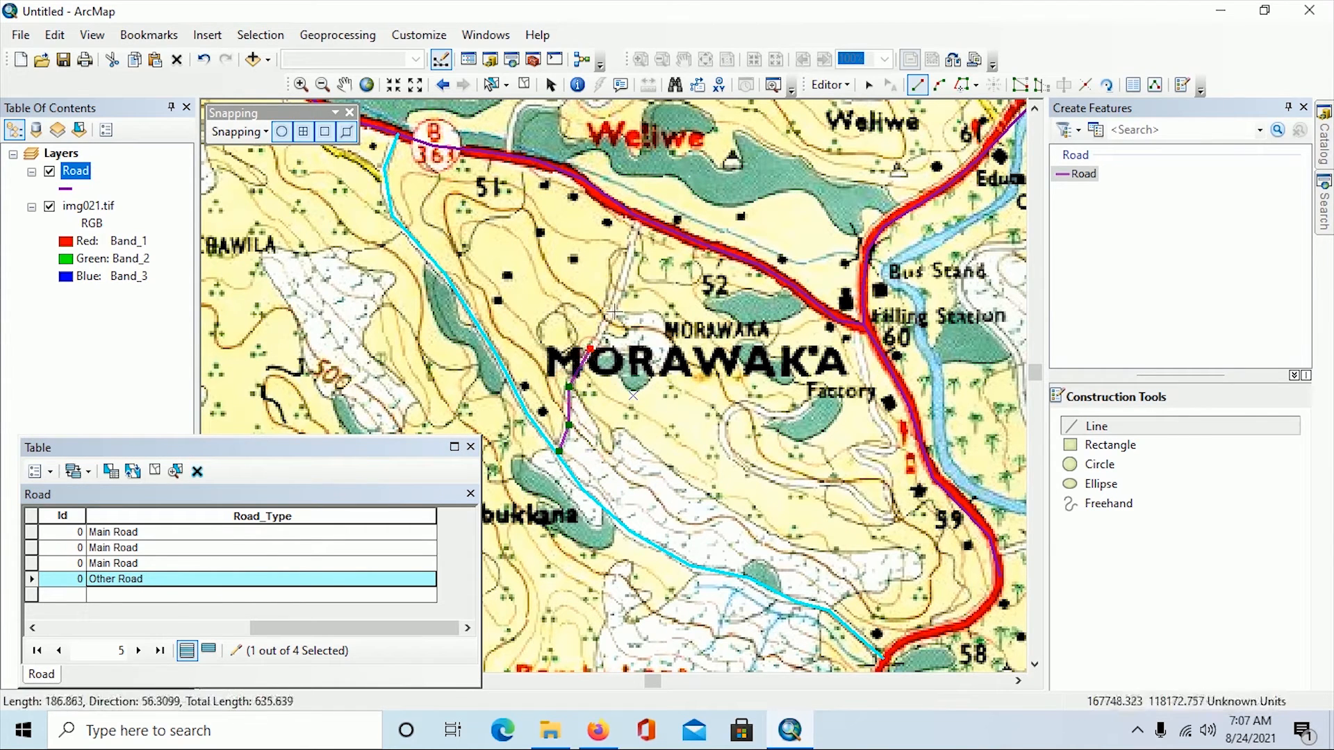
{"action": "left_click", "coordinate": [614, 304]}
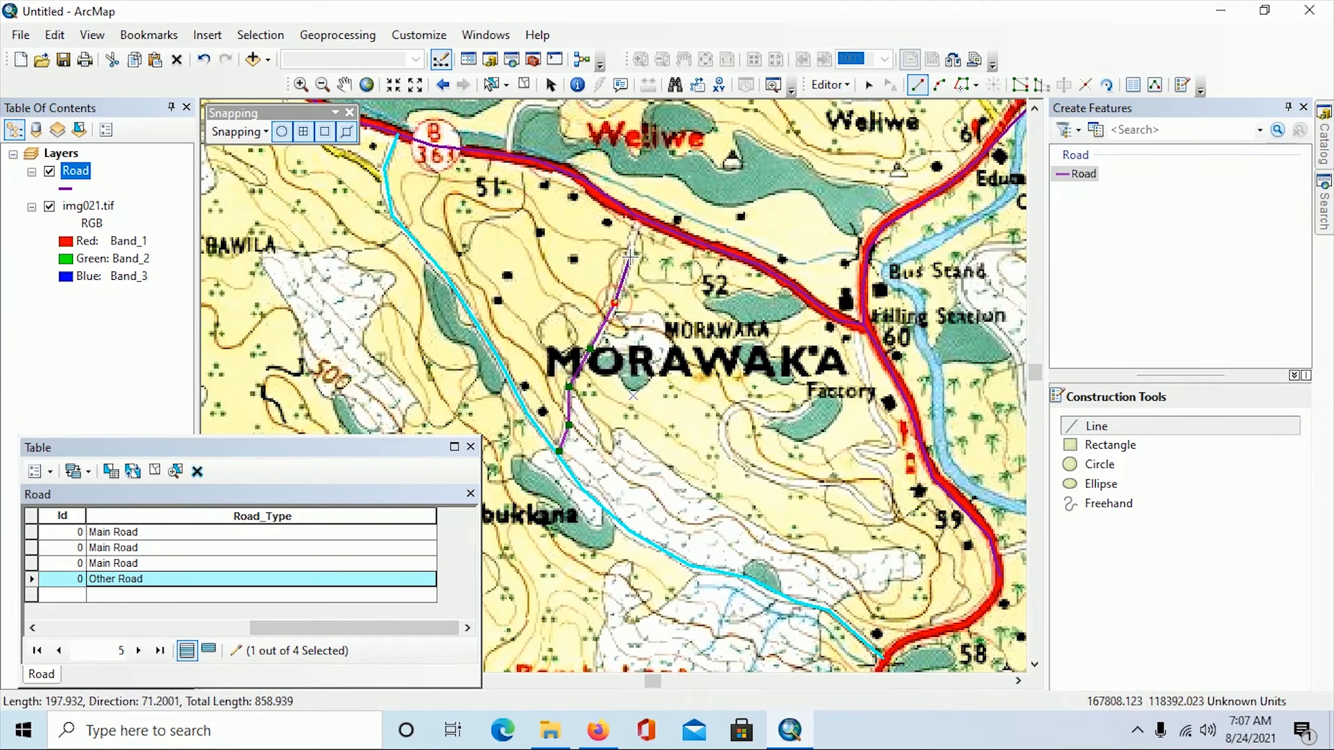
{"action": "left_click", "coordinate": [629, 257]}
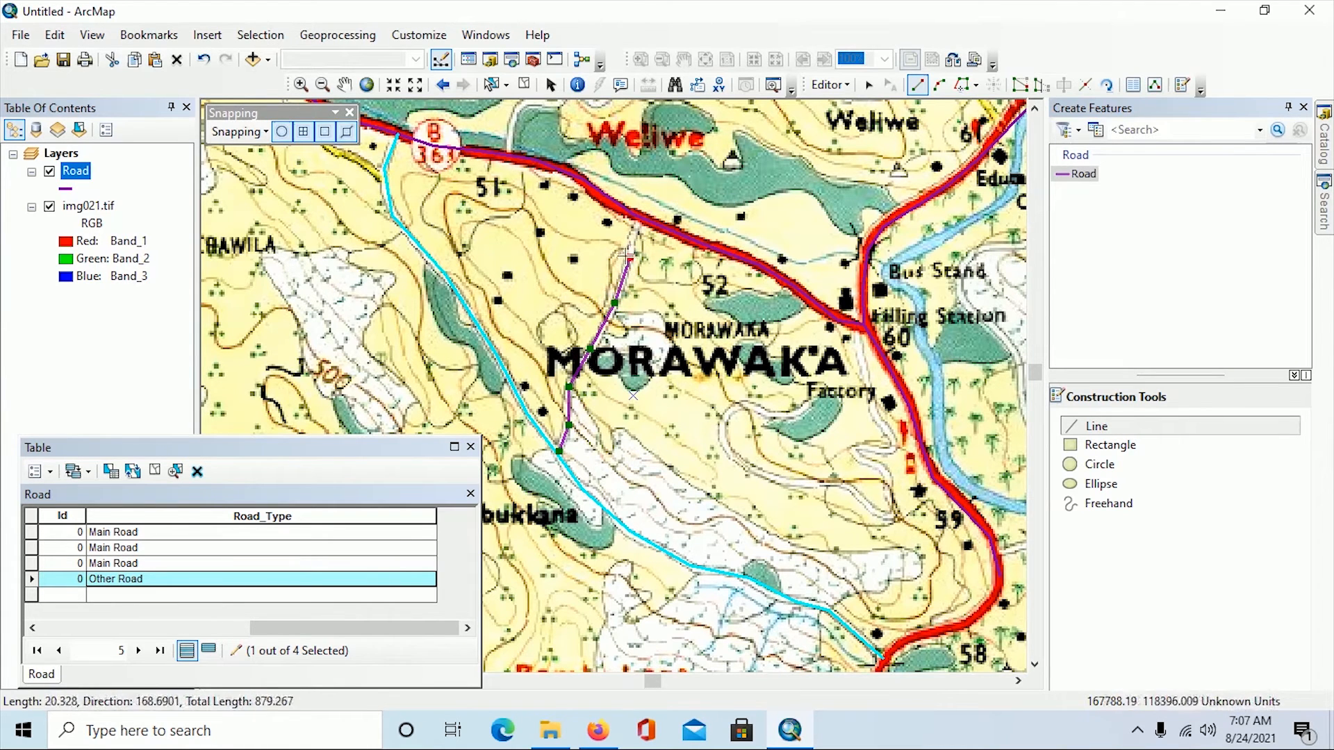
{"action": "left_click", "coordinate": [643, 220]}
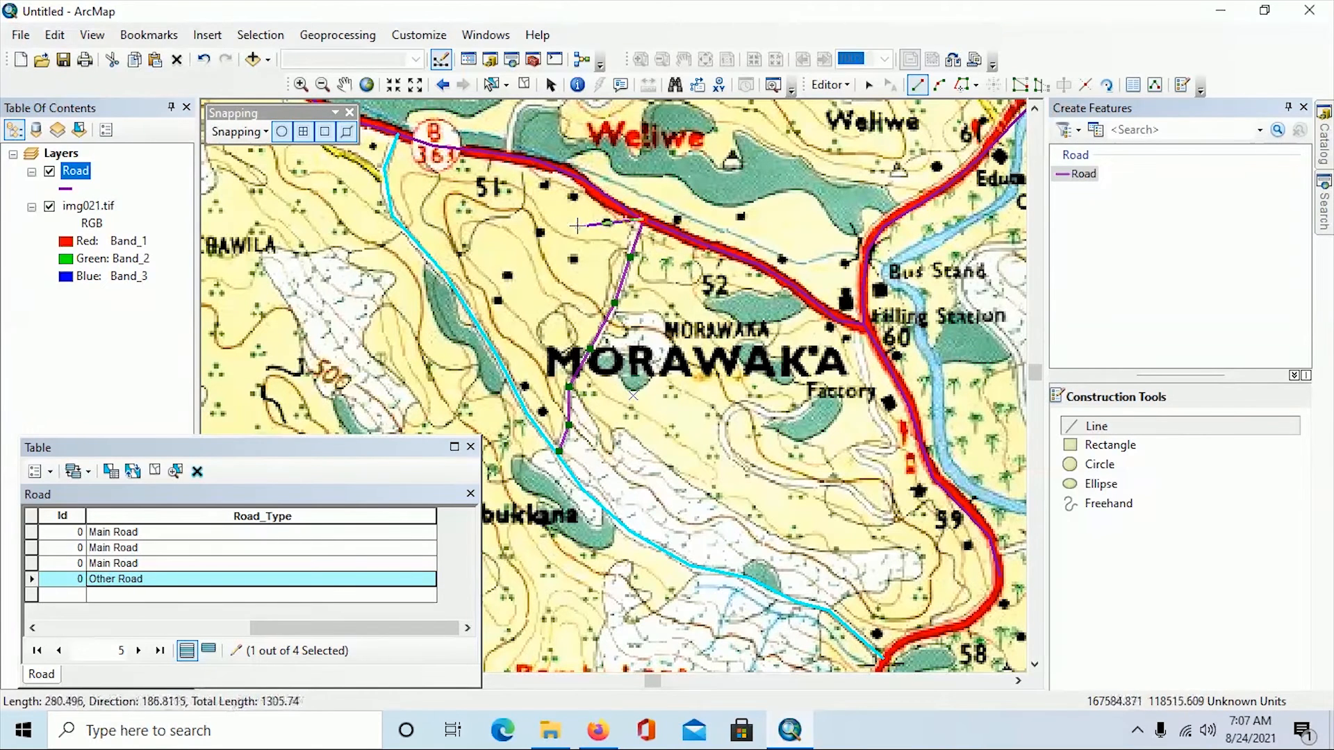
{"action": "left_click", "coordinate": [203, 61]}
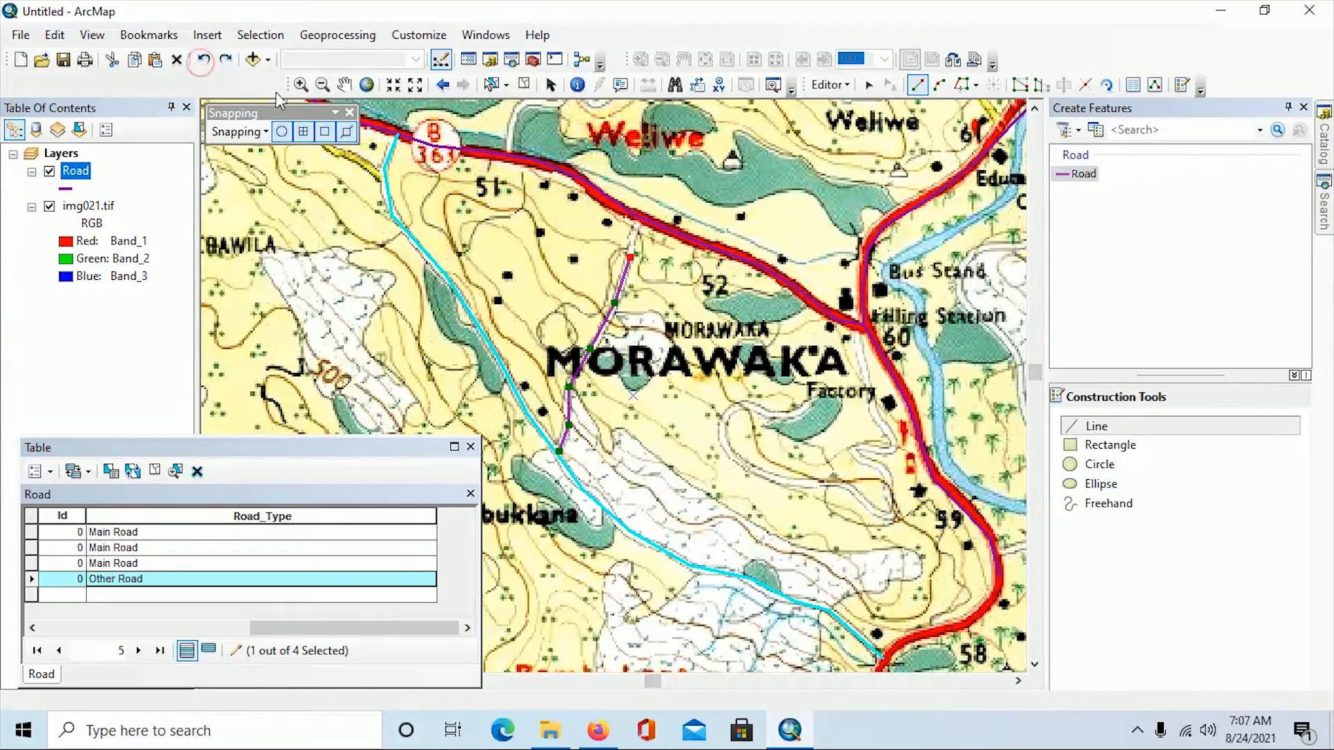
{"action": "left_click", "coordinate": [632, 238]}
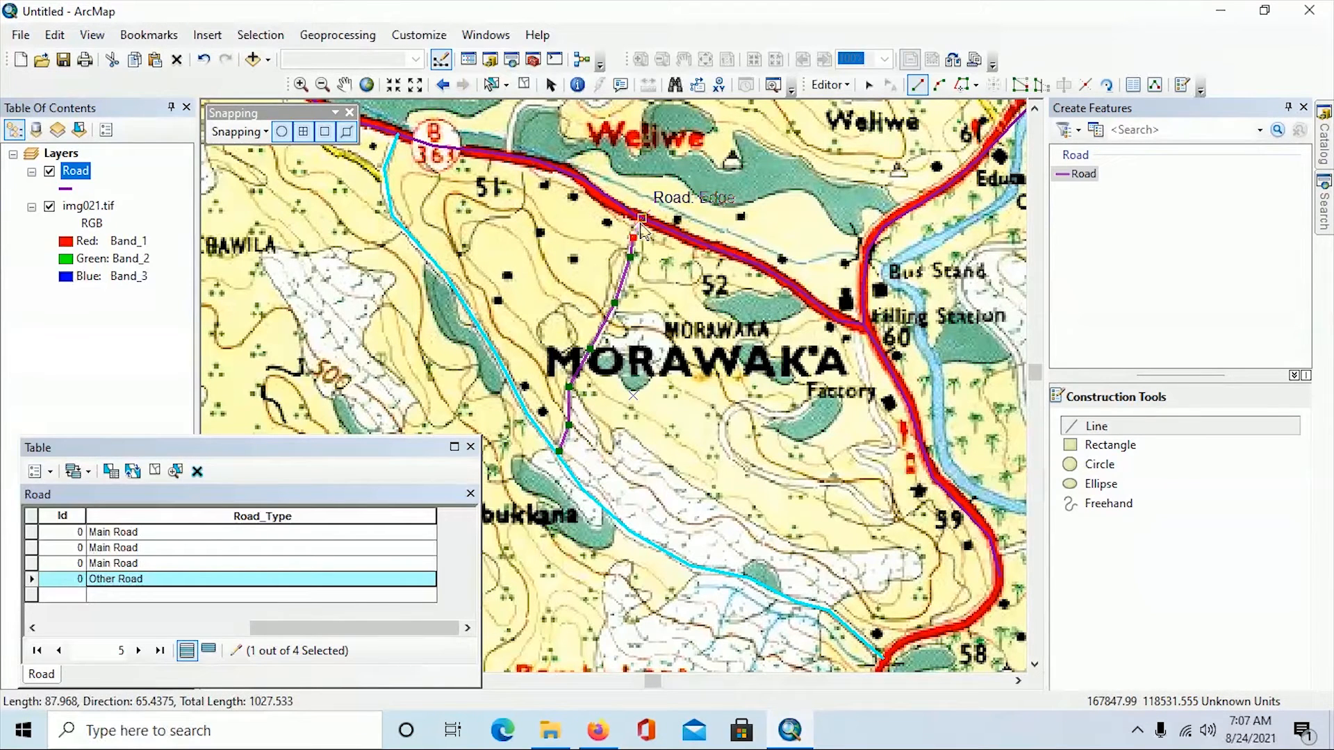
{"action": "double_click", "coordinate": [641, 226]}
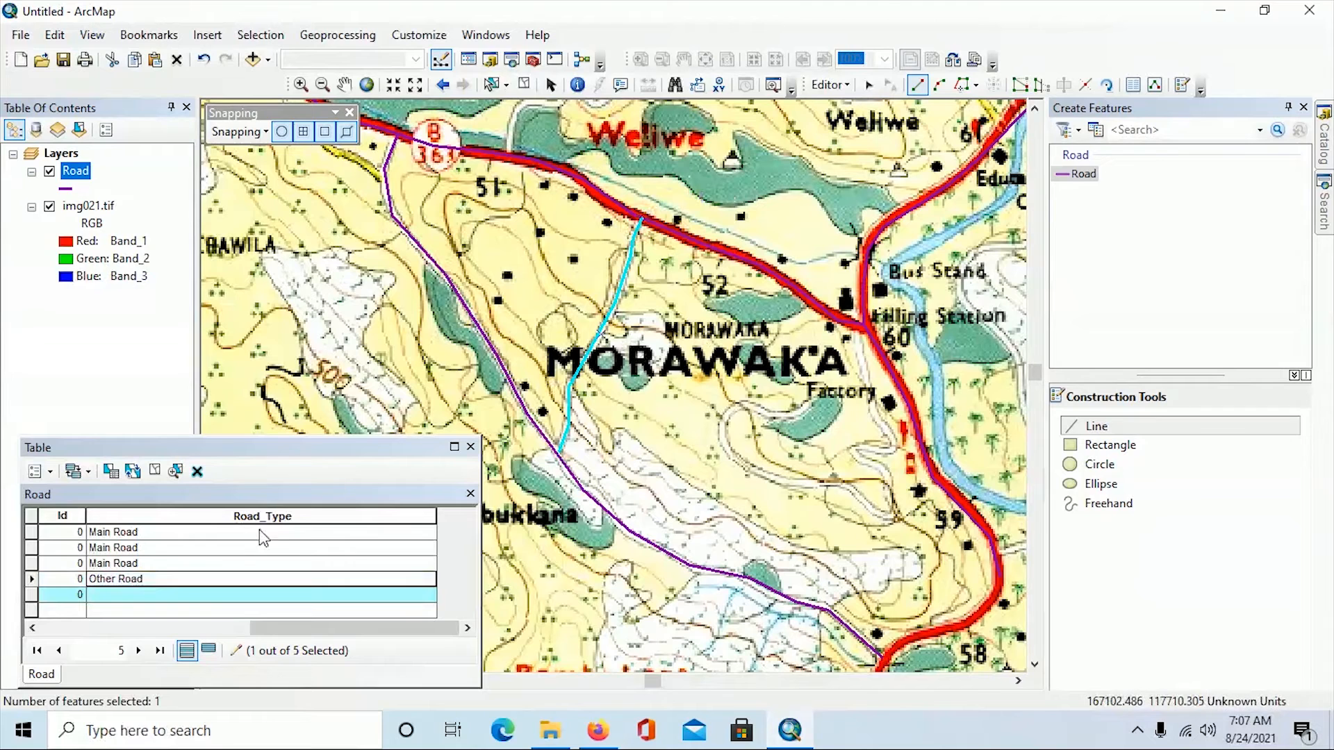
Step: Copy Other Road into the side road's Road_Type and inspect its junction with the red road up close
{"action": "left_click", "coordinate": [153, 579]}
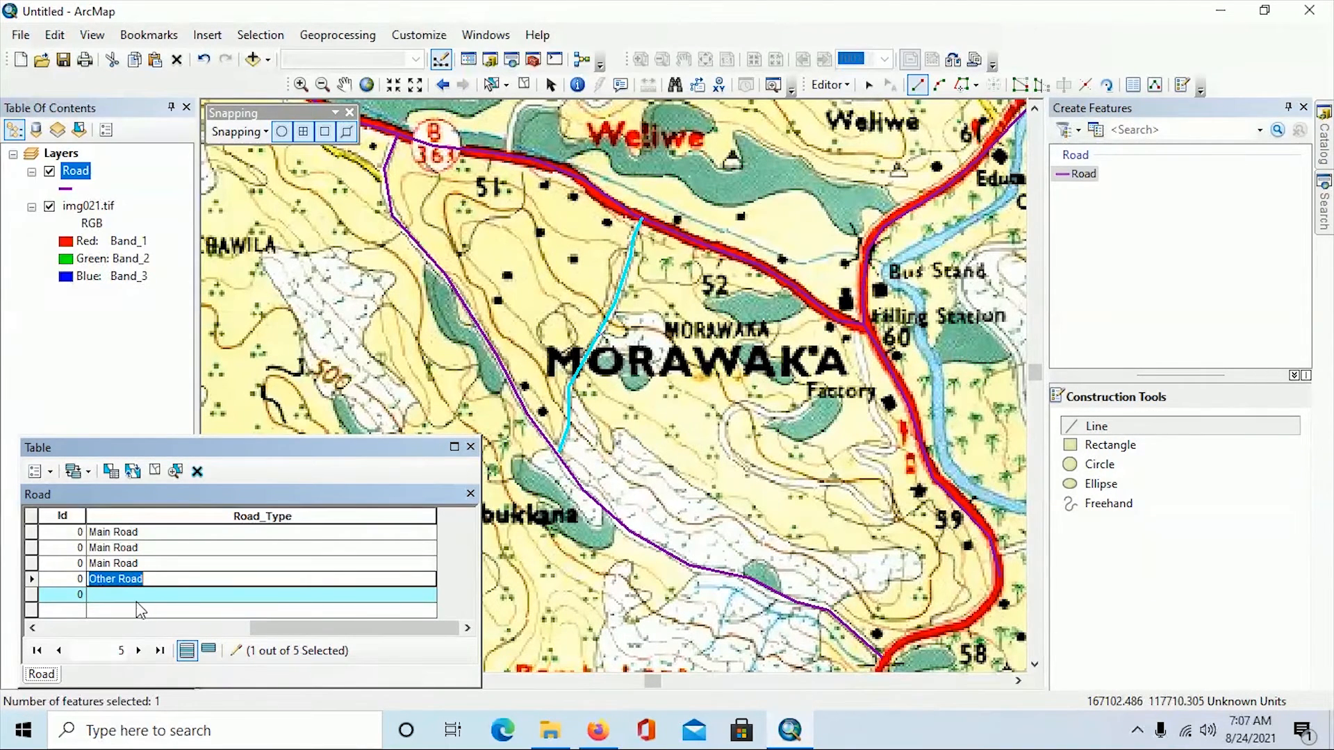
{"action": "left_click", "coordinate": [137, 602]}
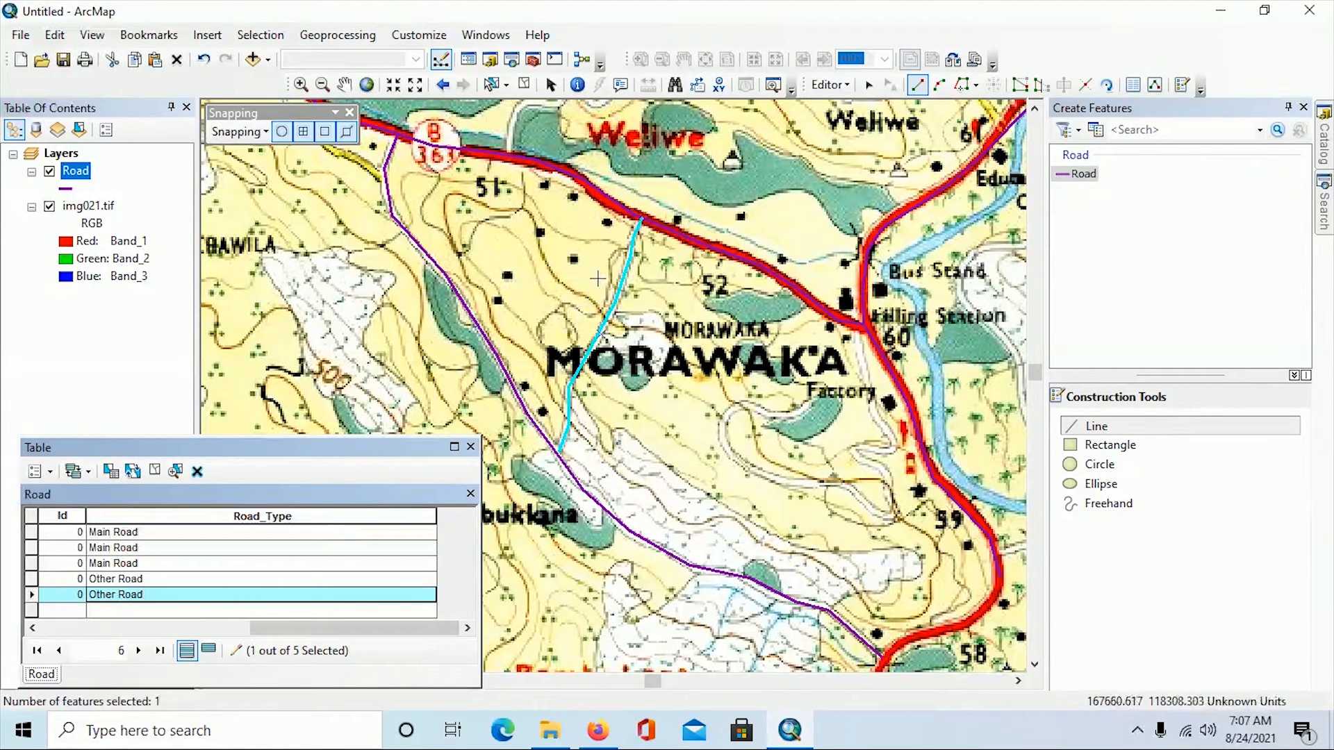
{"action": "left_click", "coordinate": [300, 85]}
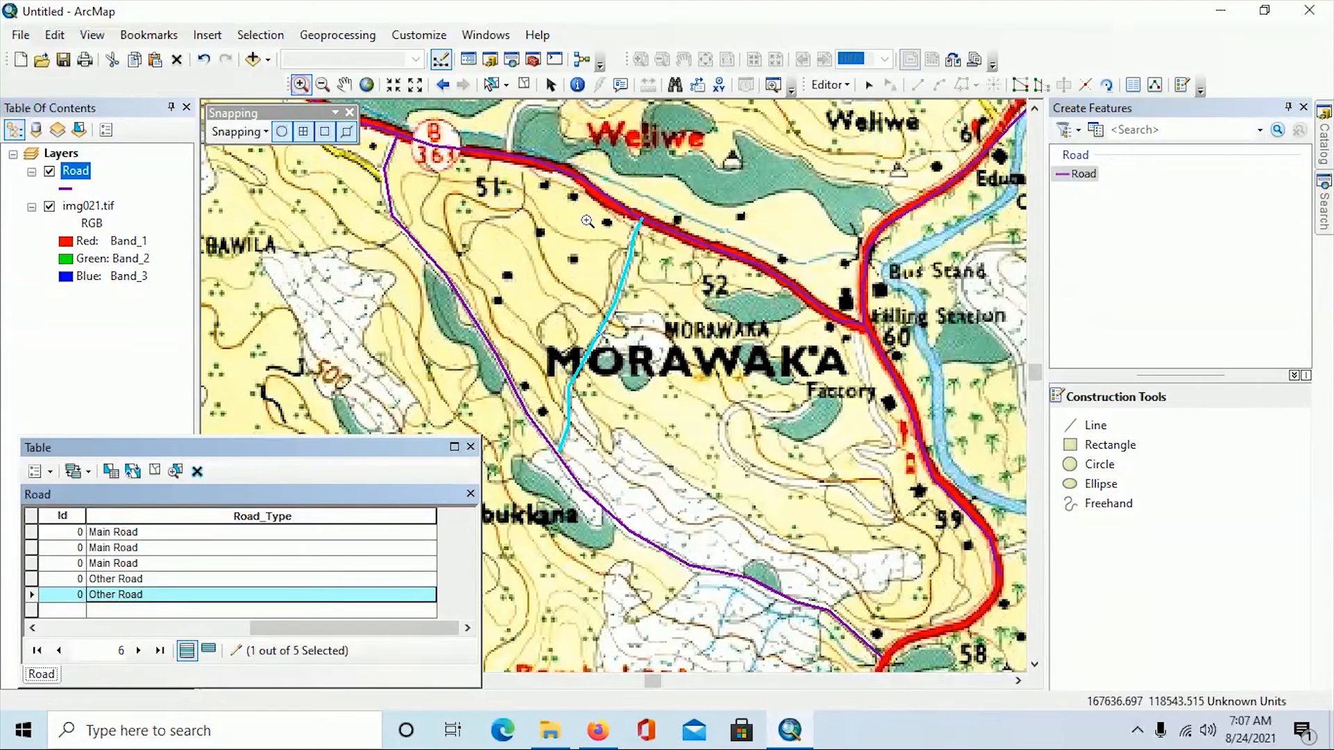
{"action": "left_click_drag", "start_coordinate": [607, 201], "coordinate": [667, 244]}
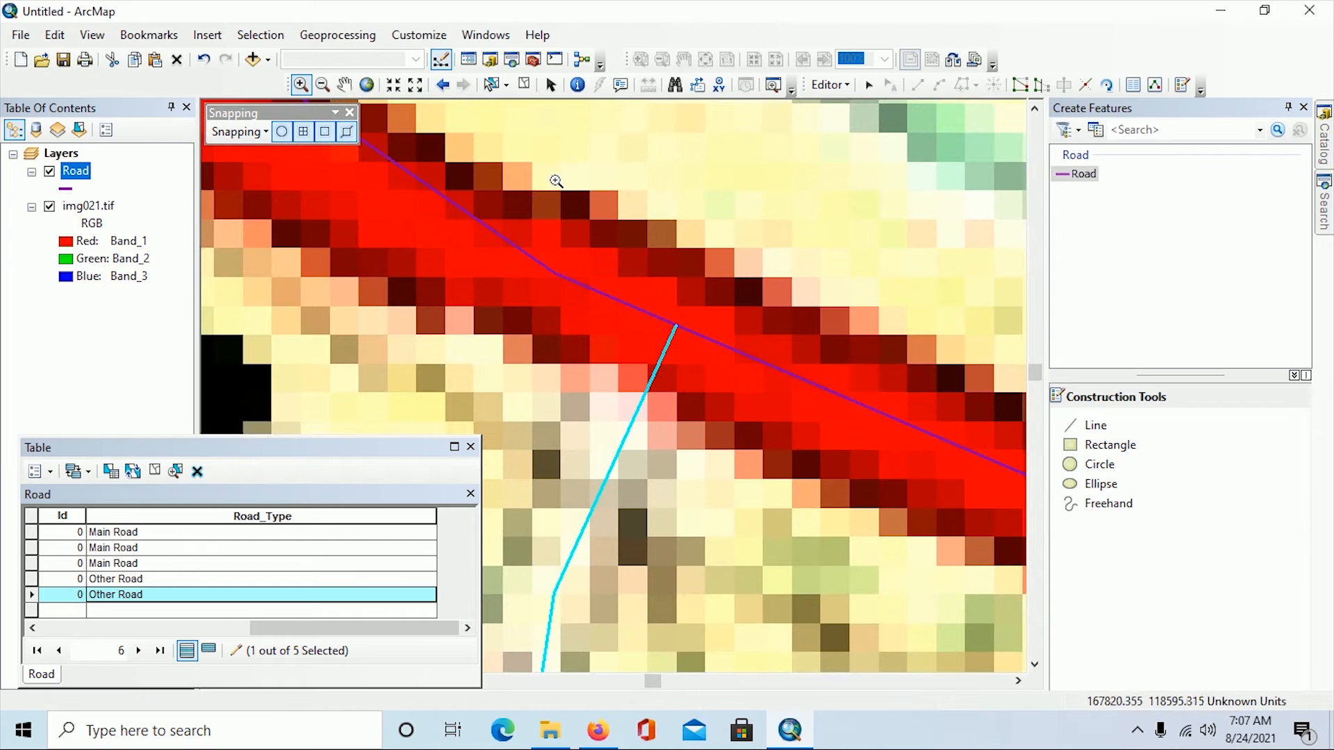
{"action": "left_click", "coordinate": [441, 86]}
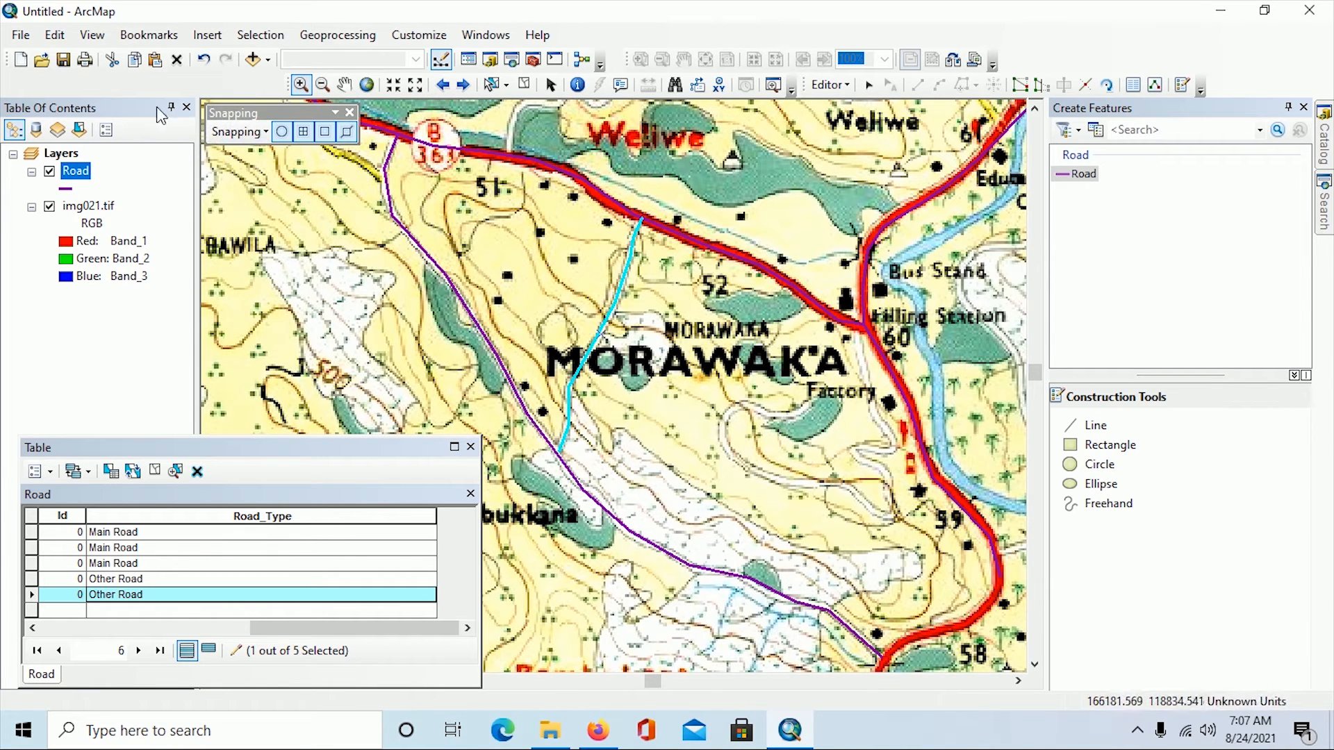
Step: Digitize the yellow link road from the main road near 50 to the white road, about 480 map units long, and set its Road_Type to Miner Road
{"action": "left_click", "coordinate": [345, 85]}
{"action": "left_click_drag", "start_coordinate": [440, 244], "coordinate": [736, 415]}
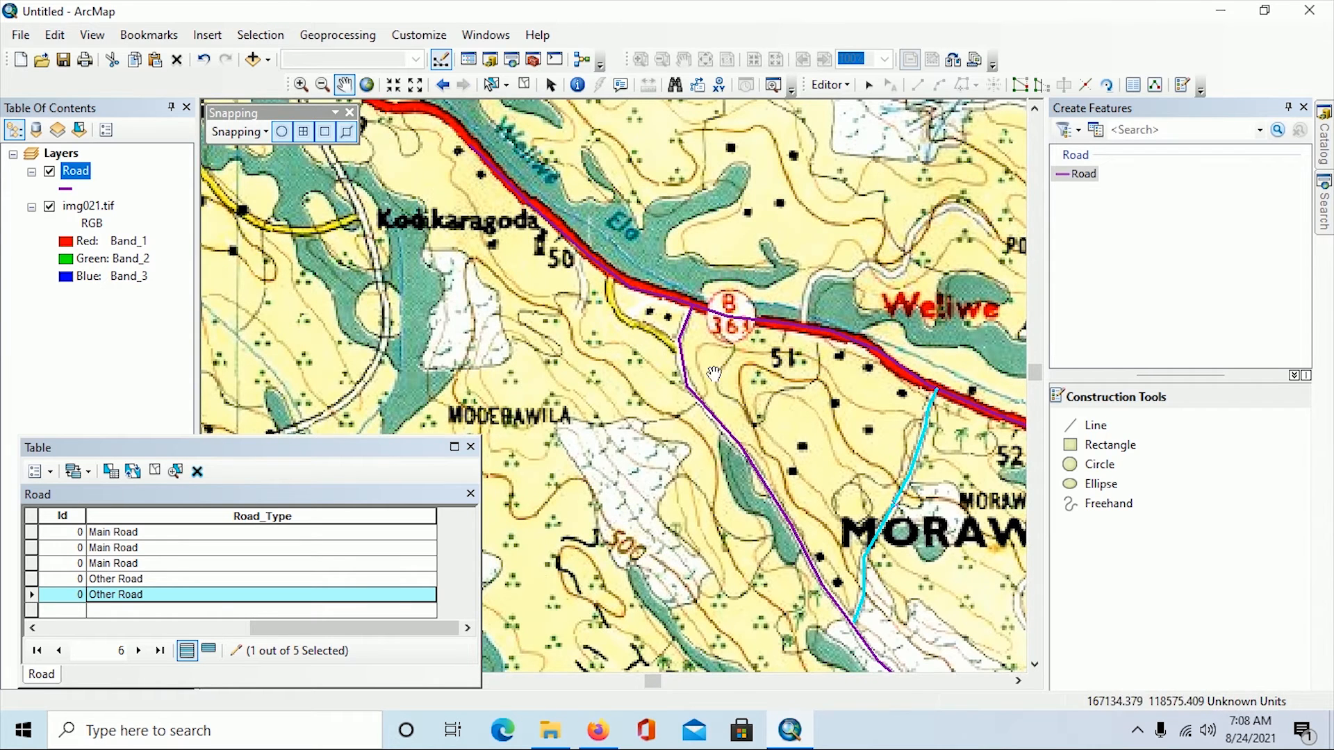
{"action": "left_click", "coordinate": [1082, 432]}
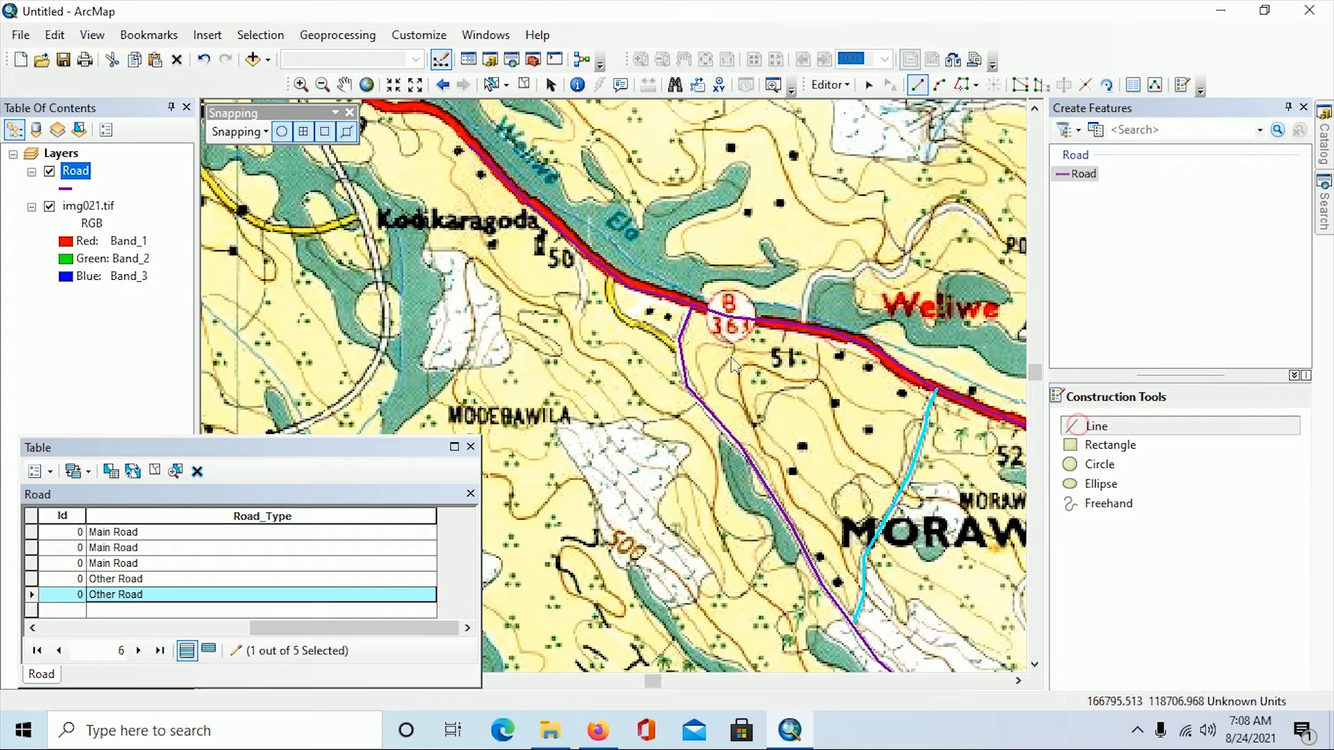
{"action": "left_click", "coordinate": [610, 278]}
{"action": "left_click", "coordinate": [610, 300]}
{"action": "left_click", "coordinate": [629, 324]}
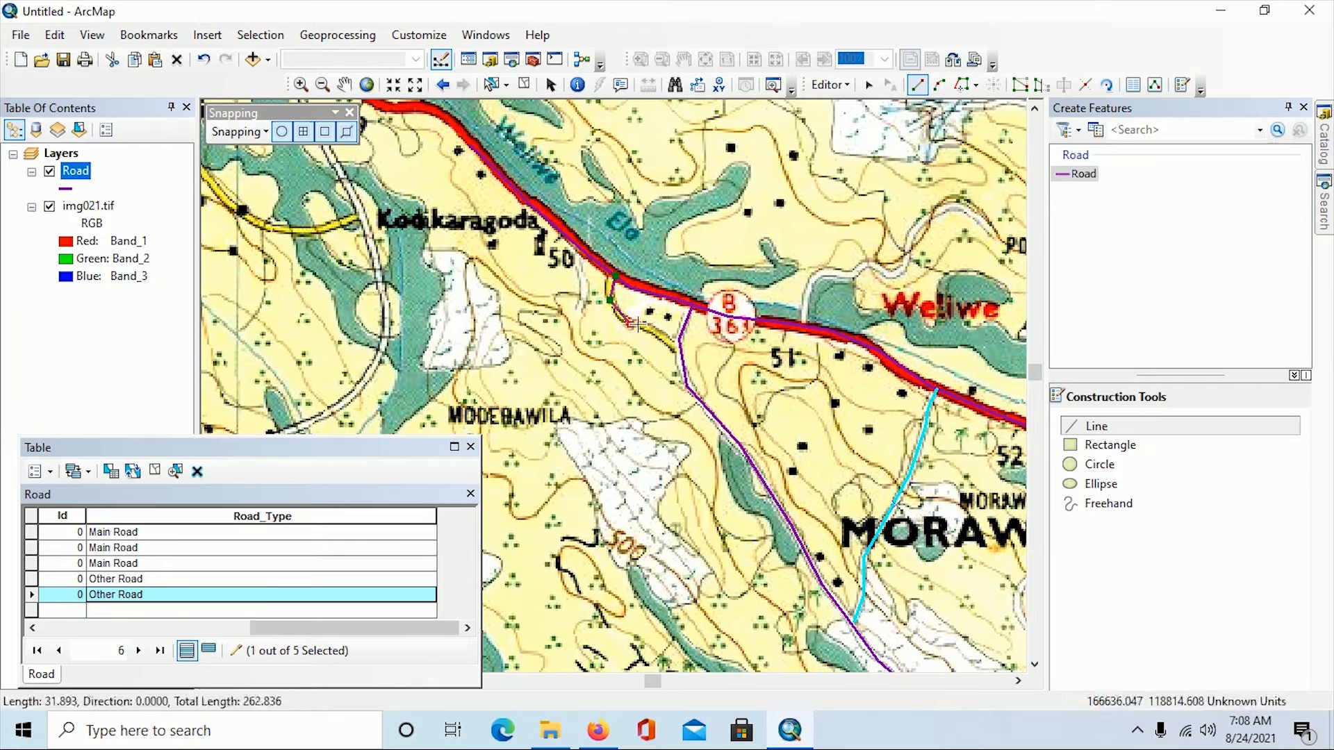
{"action": "left_click", "coordinate": [657, 334]}
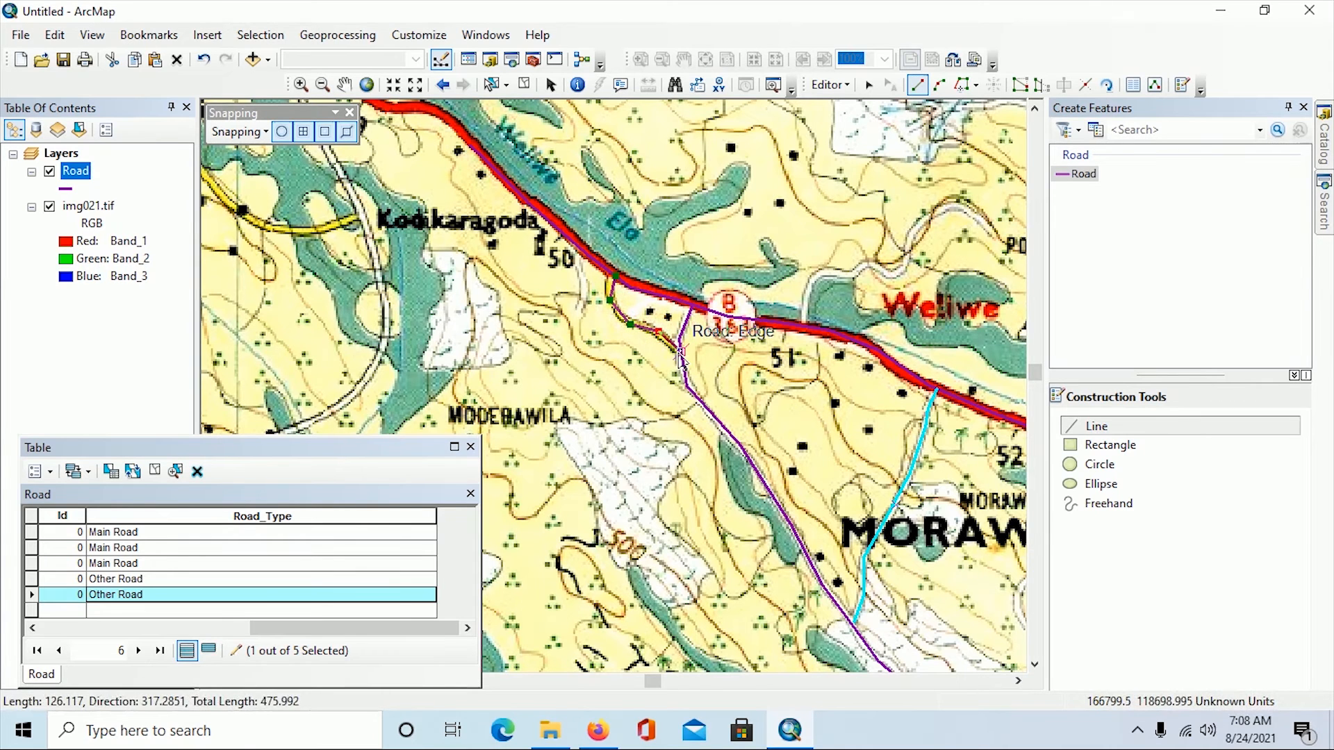
{"action": "double_click", "coordinate": [681, 355]}
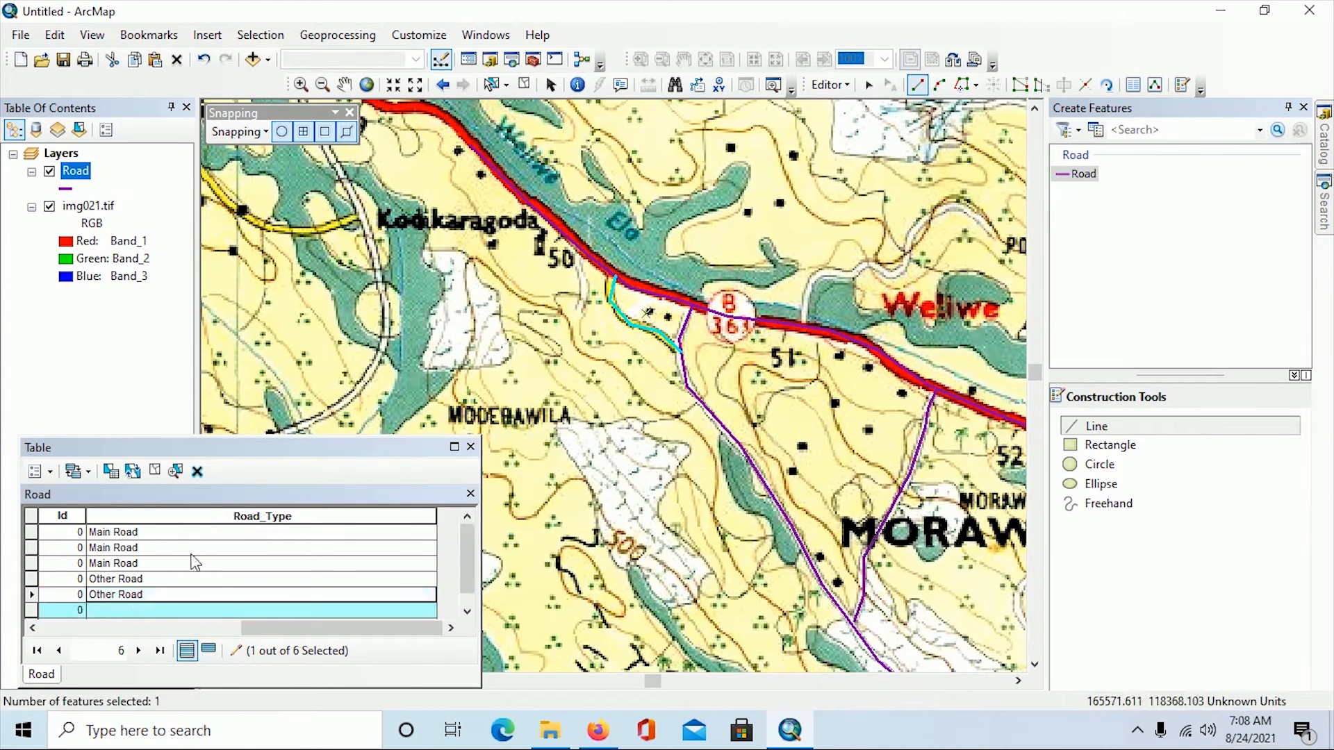
{"action": "left_click", "coordinate": [123, 610]}
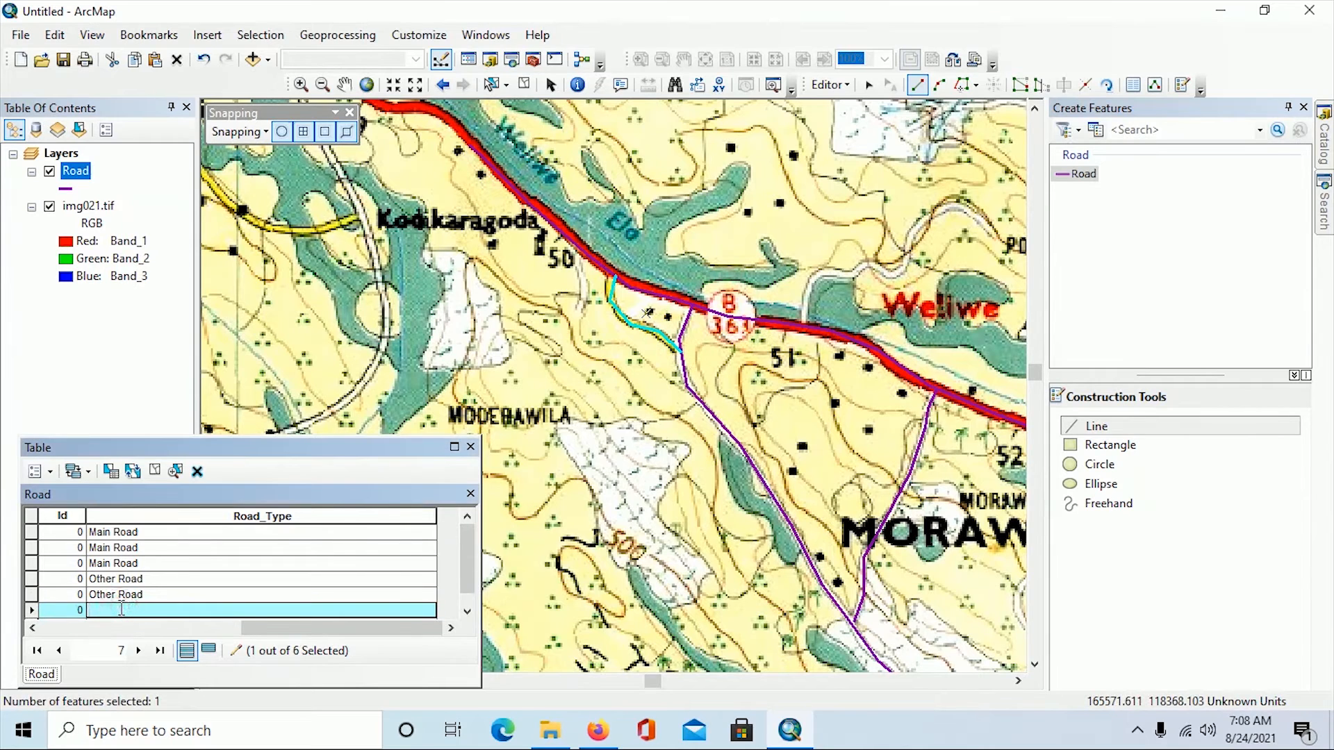
{"action": "type", "text": "Miner Road"}
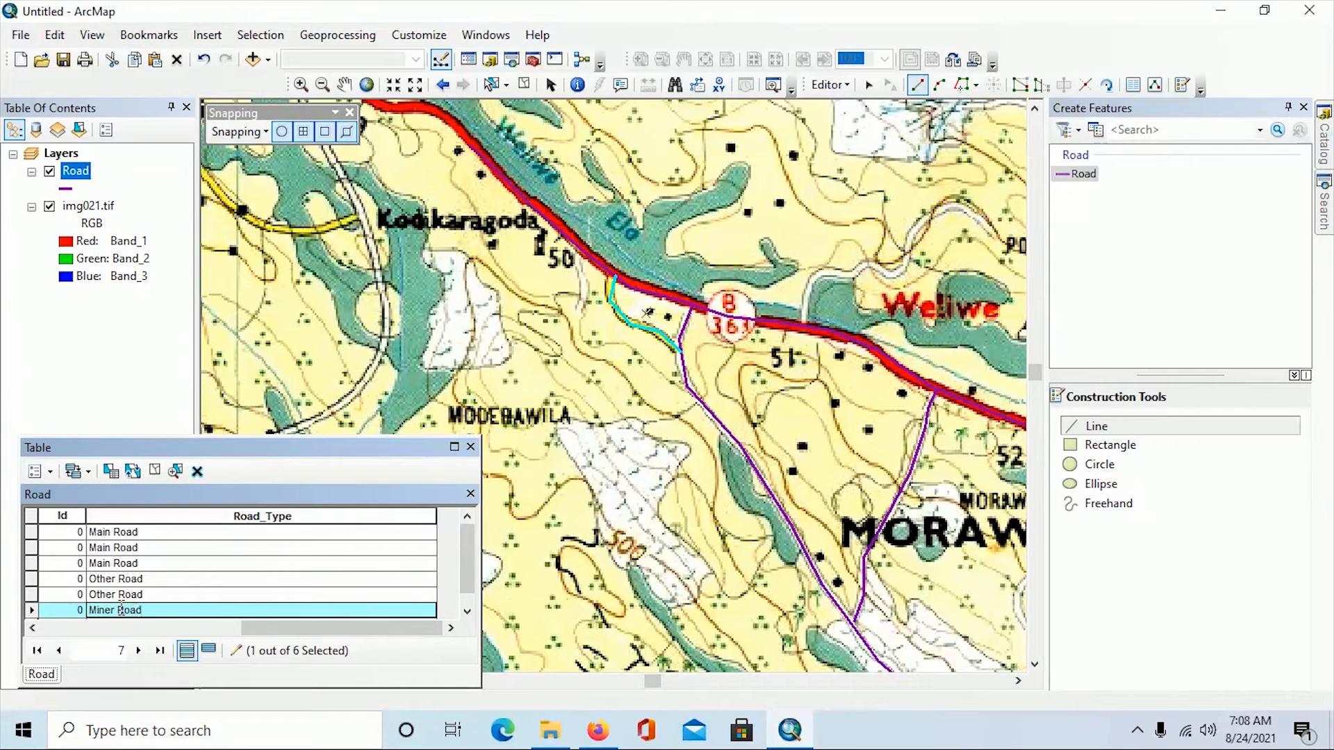
Step: Copy the Miner Road value and trace the yellow road from the red road near 61 northwest for about 2,110 map units
{"action": "left_click_drag", "start_coordinate": [149, 612], "coordinate": [86, 609]}
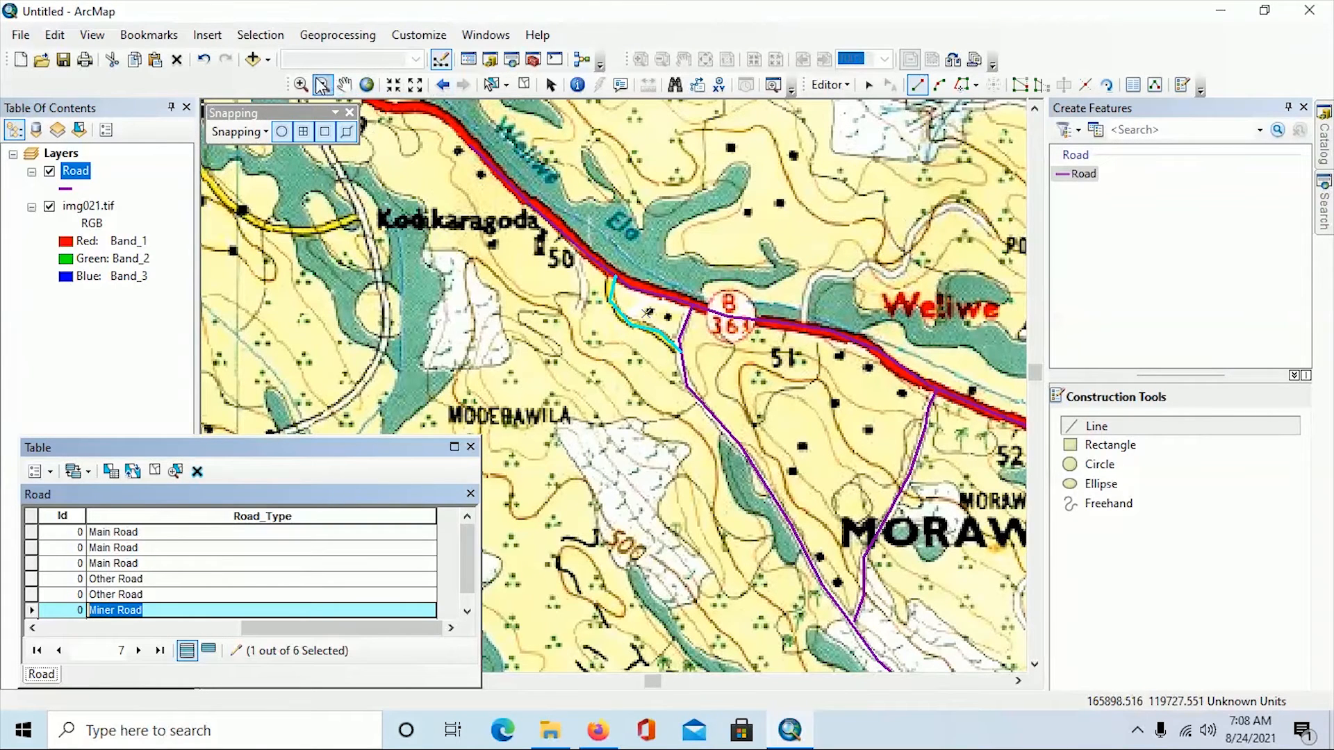
{"action": "left_click", "coordinate": [345, 85]}
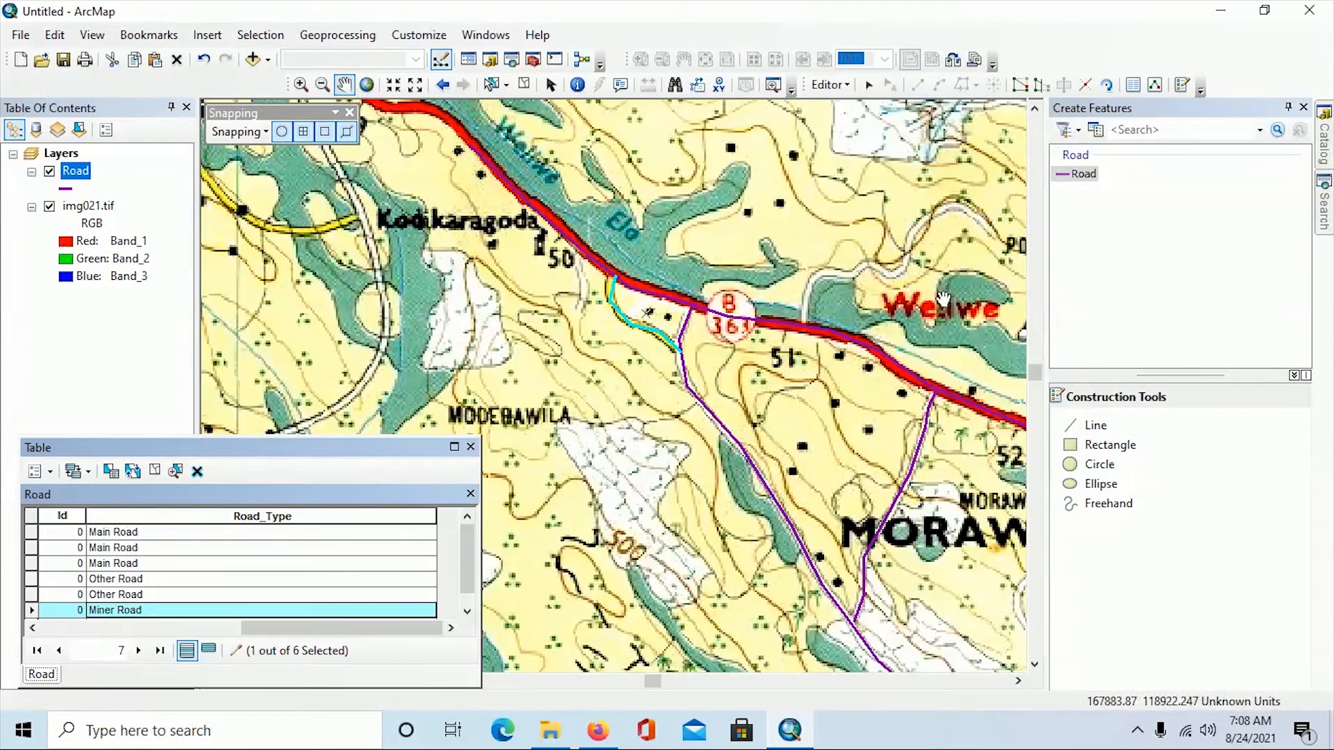
{"action": "left_click_drag", "start_coordinate": [944, 297], "coordinate": [571, 371]}
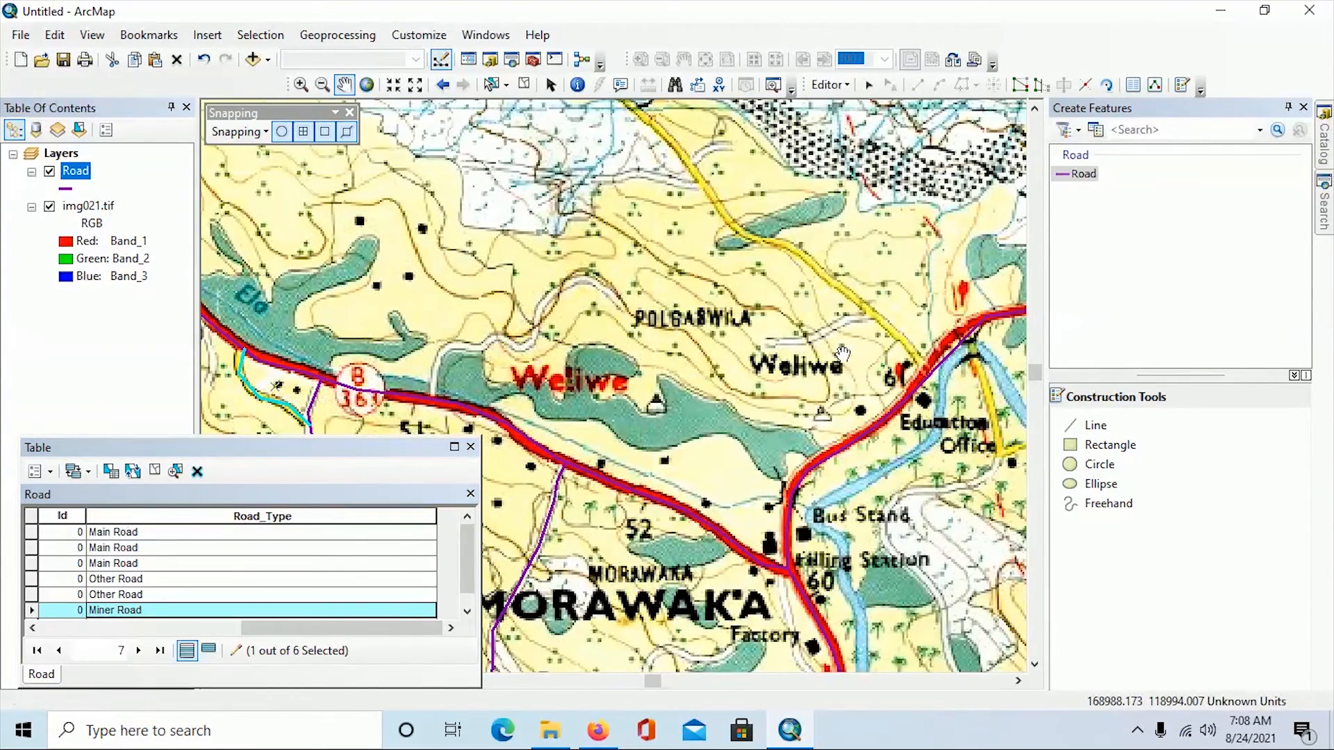
{"action": "left_click_drag", "start_coordinate": [842, 354], "coordinate": [794, 413]}
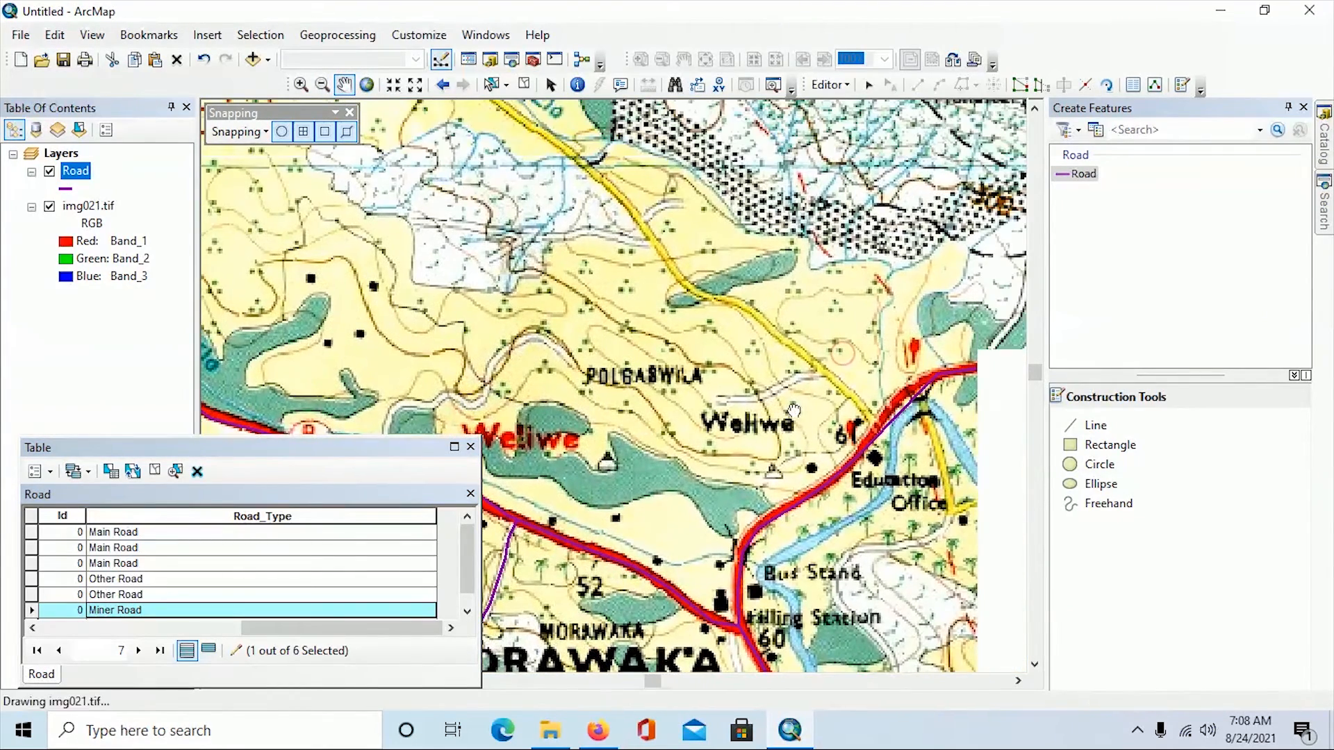
{"action": "left_click", "coordinate": [1094, 431]}
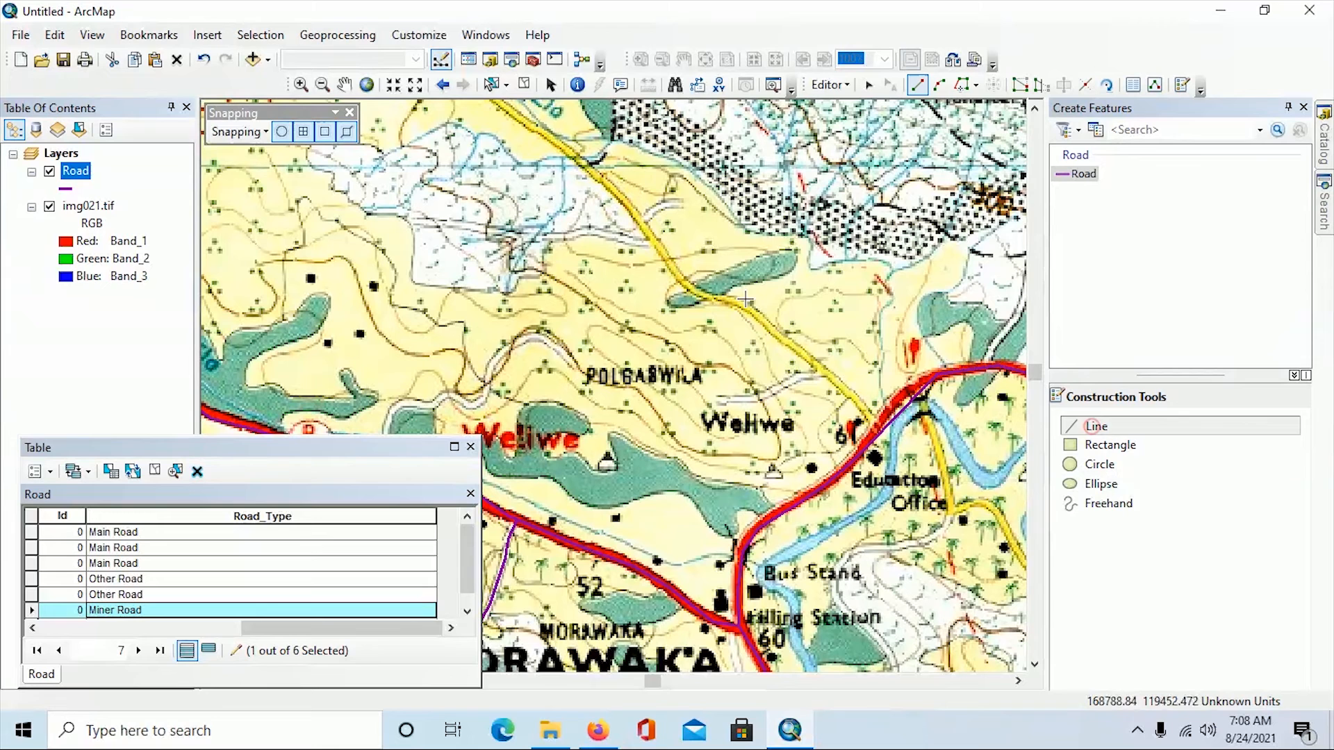
{"action": "left_click", "coordinate": [879, 433]}
{"action": "left_click", "coordinate": [854, 394]}
{"action": "left_click", "coordinate": [794, 349]}
{"action": "left_click", "coordinate": [755, 314]}
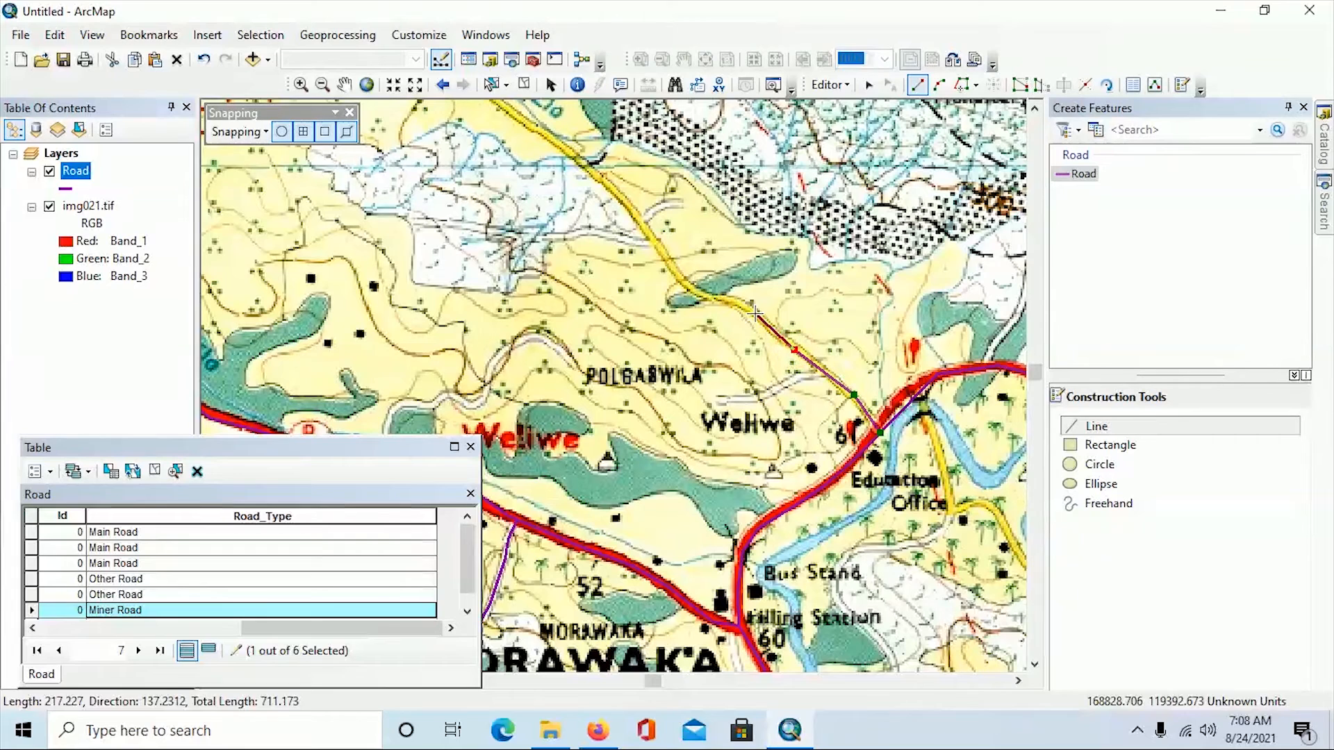
{"action": "left_click", "coordinate": [719, 300]}
{"action": "left_click", "coordinate": [687, 290]}
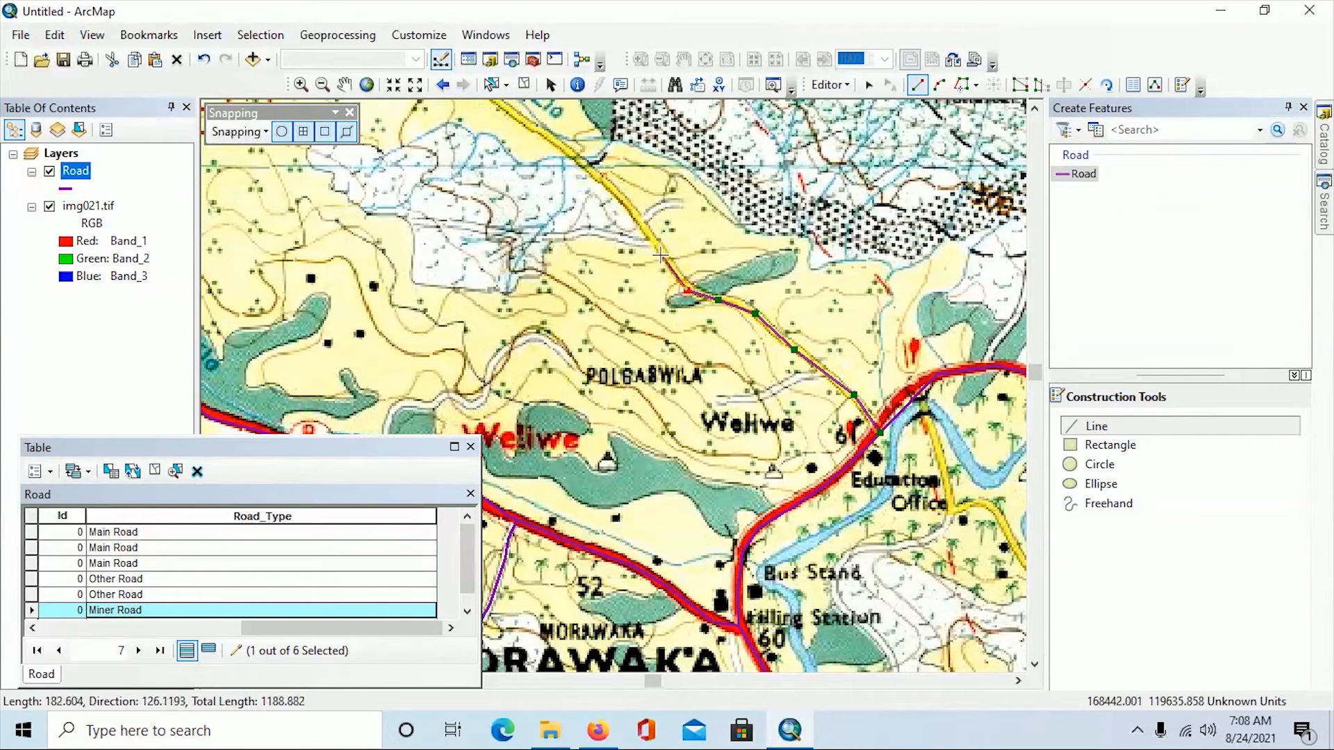
{"action": "left_click", "coordinate": [659, 248]}
{"action": "left_click", "coordinate": [602, 178]}
{"action": "left_click", "coordinate": [533, 128]}
{"action": "left_click", "coordinate": [519, 119]}
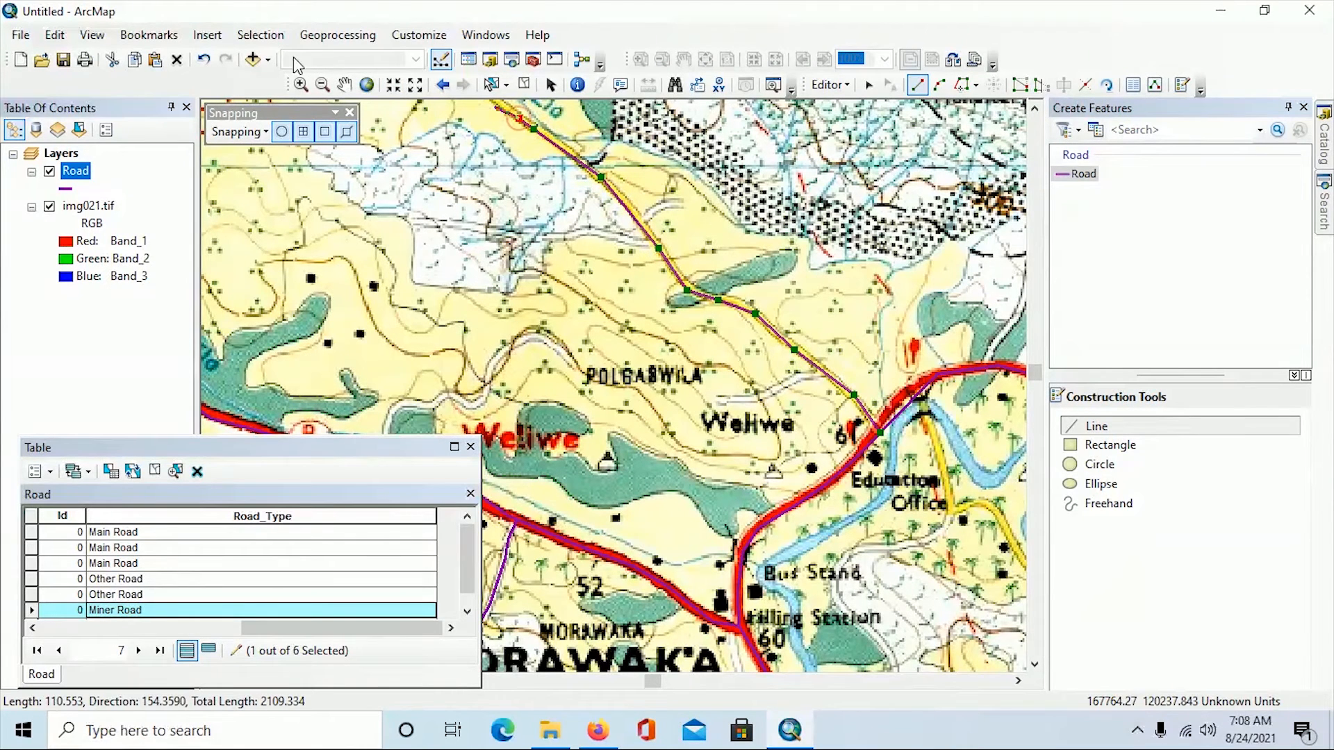
Step: Continue the yellow road's line to Talabowila, finishing it at about 3,690 map units in total, and set its Road_Type to Miner Road
{"action": "left_click", "coordinate": [344, 85]}
{"action": "mouse_move", "coordinate": [489, 152]}
{"action": "left_mouse_down"}
{"action": "mouse_move", "coordinate": [549, 261]}
{"action": "mouse_move", "coordinate": [614, 301]}
{"action": "mouse_move", "coordinate": [680, 387]}
{"action": "left_mouse_up"}
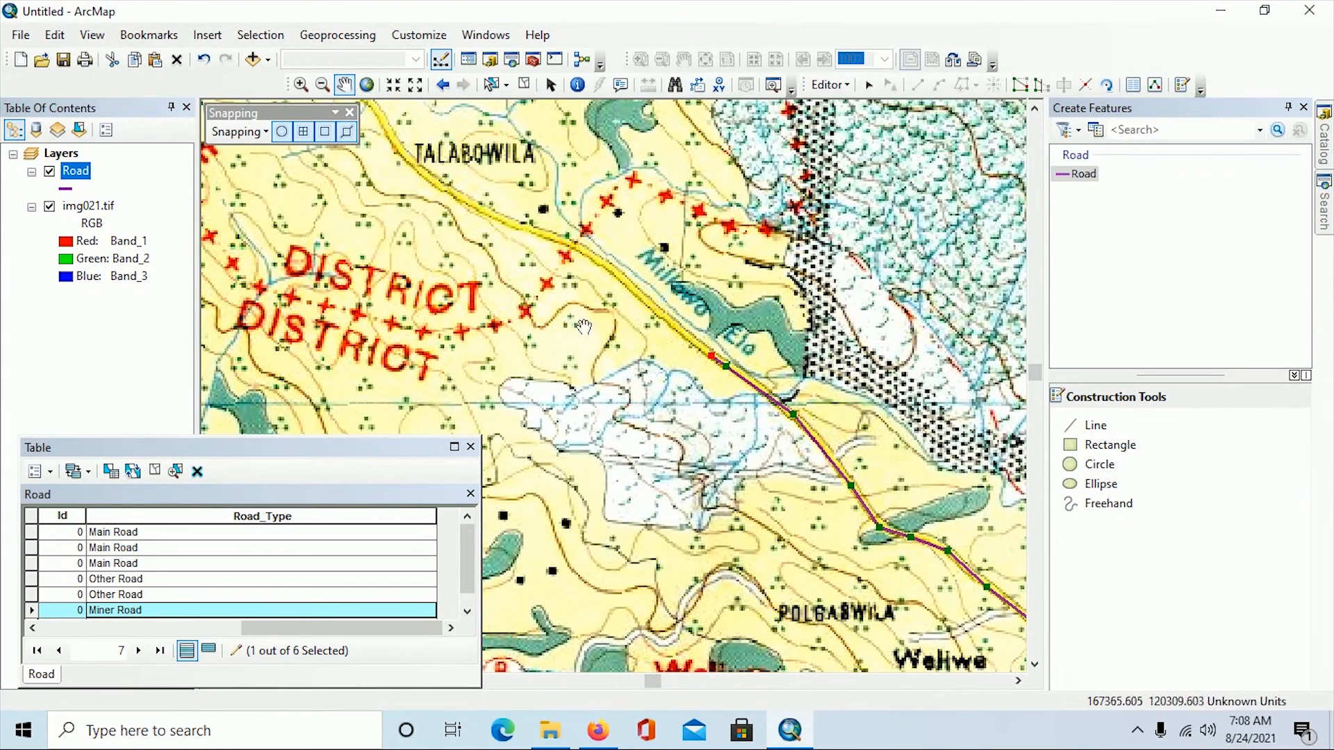
{"action": "left_click", "coordinate": [1096, 425]}
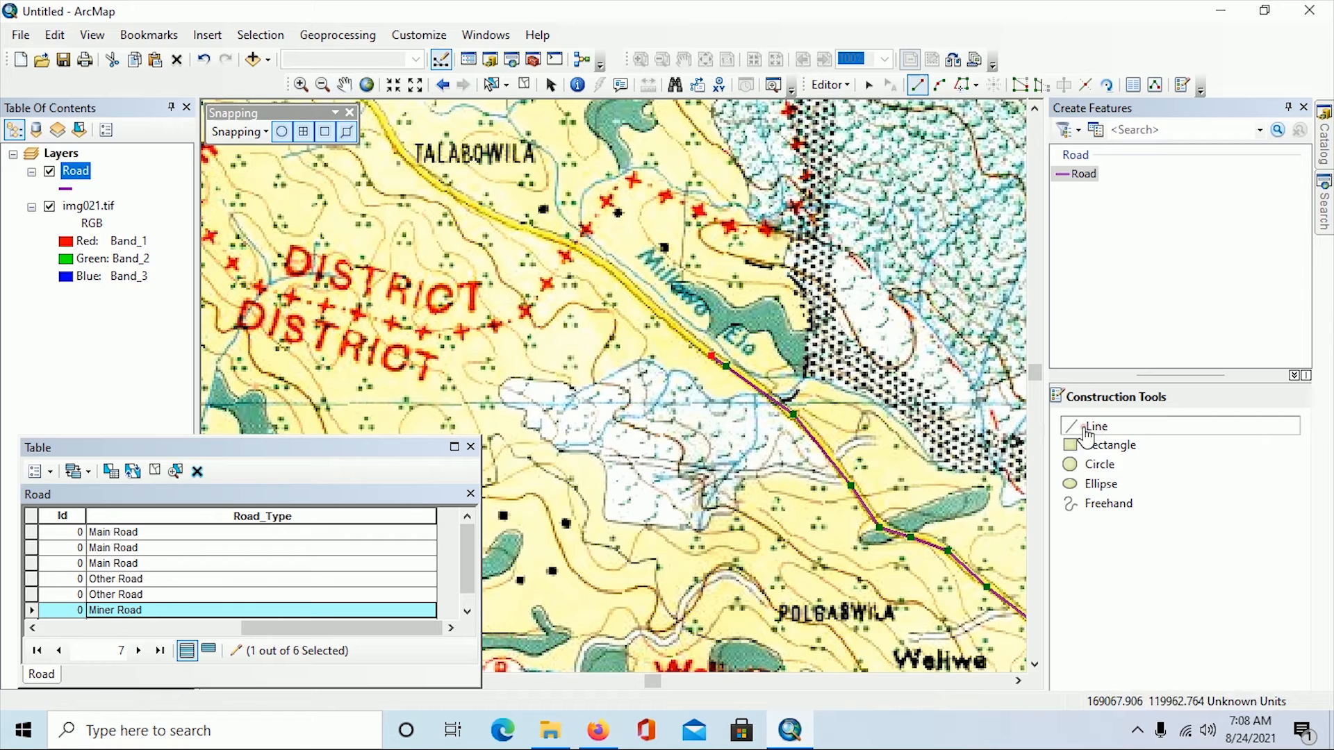
{"action": "left_click", "coordinate": [677, 329]}
{"action": "left_click", "coordinate": [643, 300]}
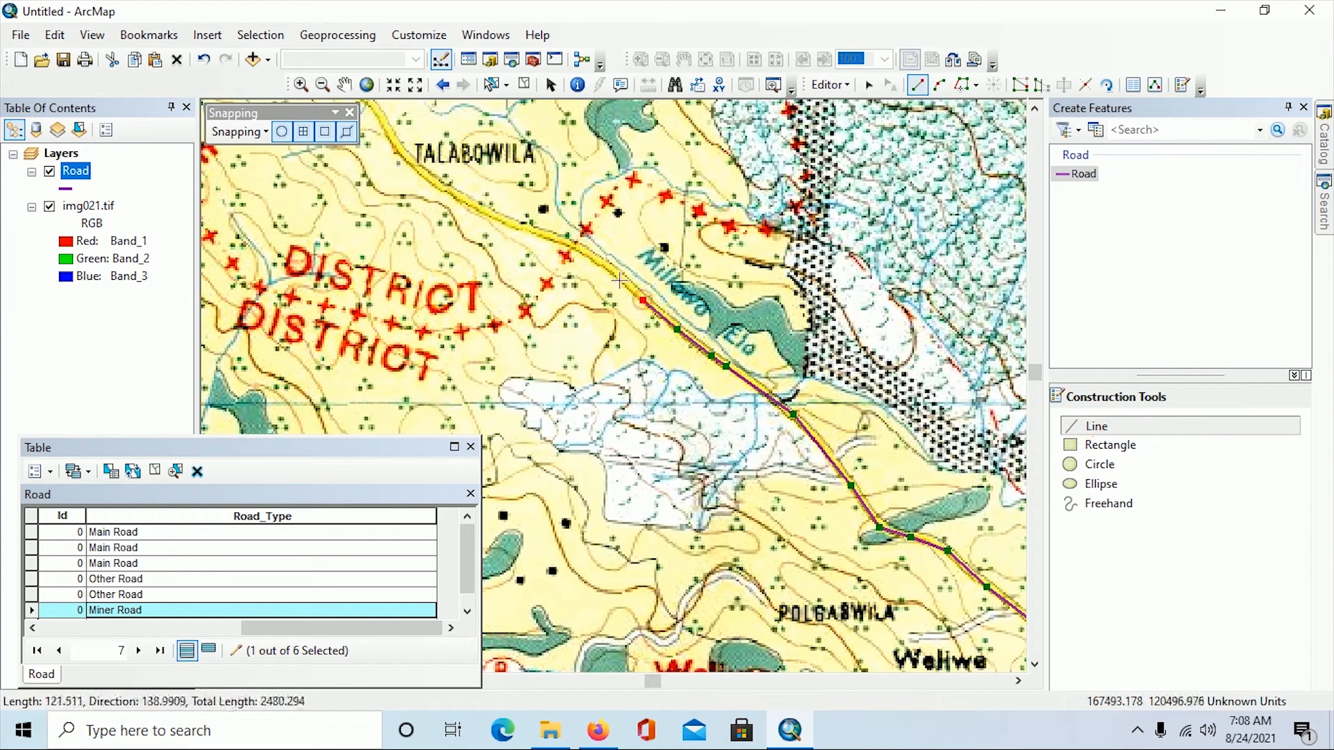
{"action": "left_click", "coordinate": [608, 264]}
{"action": "left_click", "coordinate": [572, 243]}
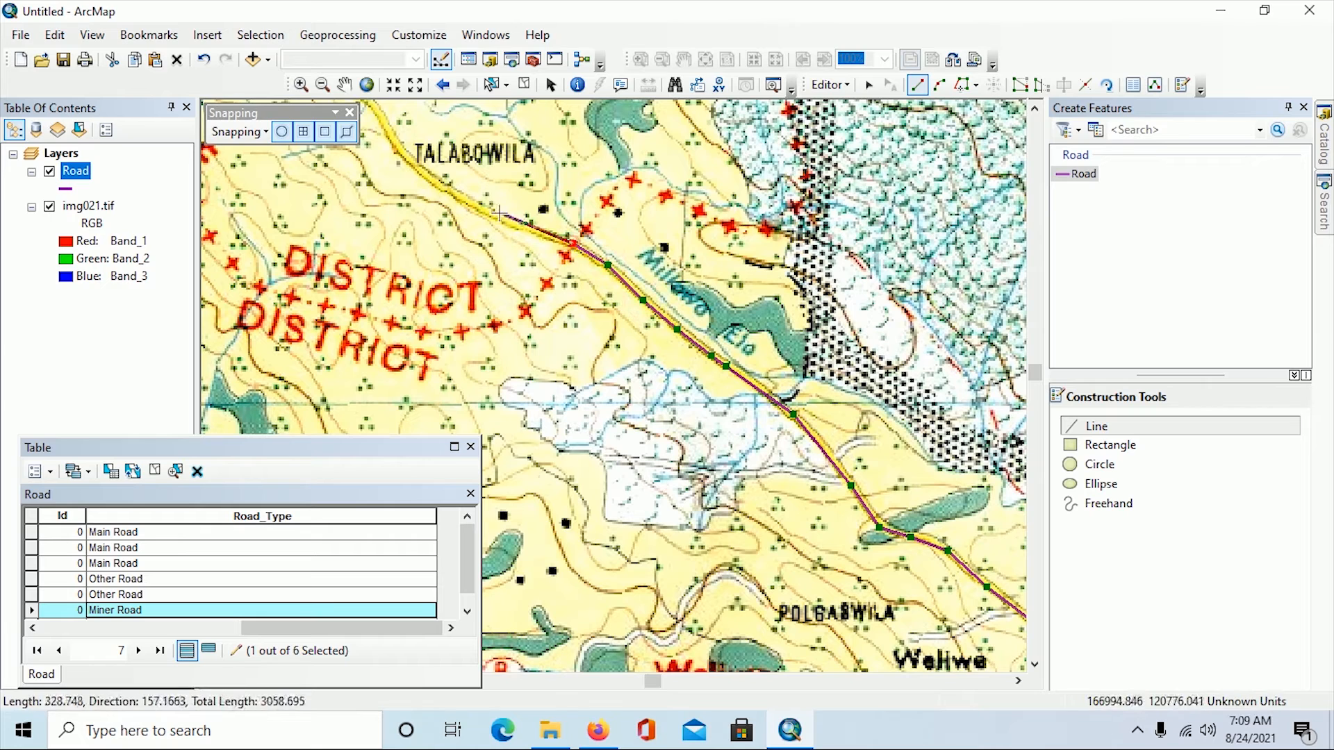
{"action": "left_click", "coordinate": [481, 208]}
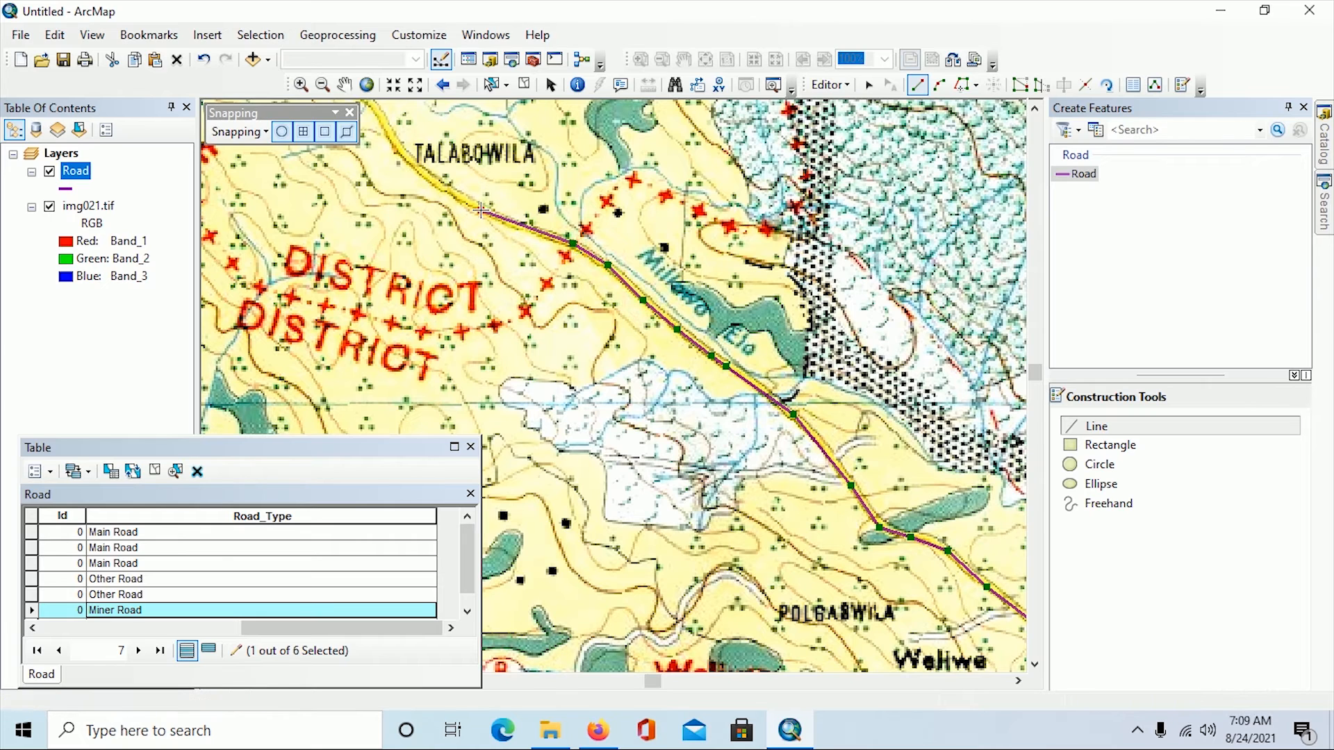
{"action": "left_click", "coordinate": [422, 172]}
{"action": "left_click", "coordinate": [391, 136]}
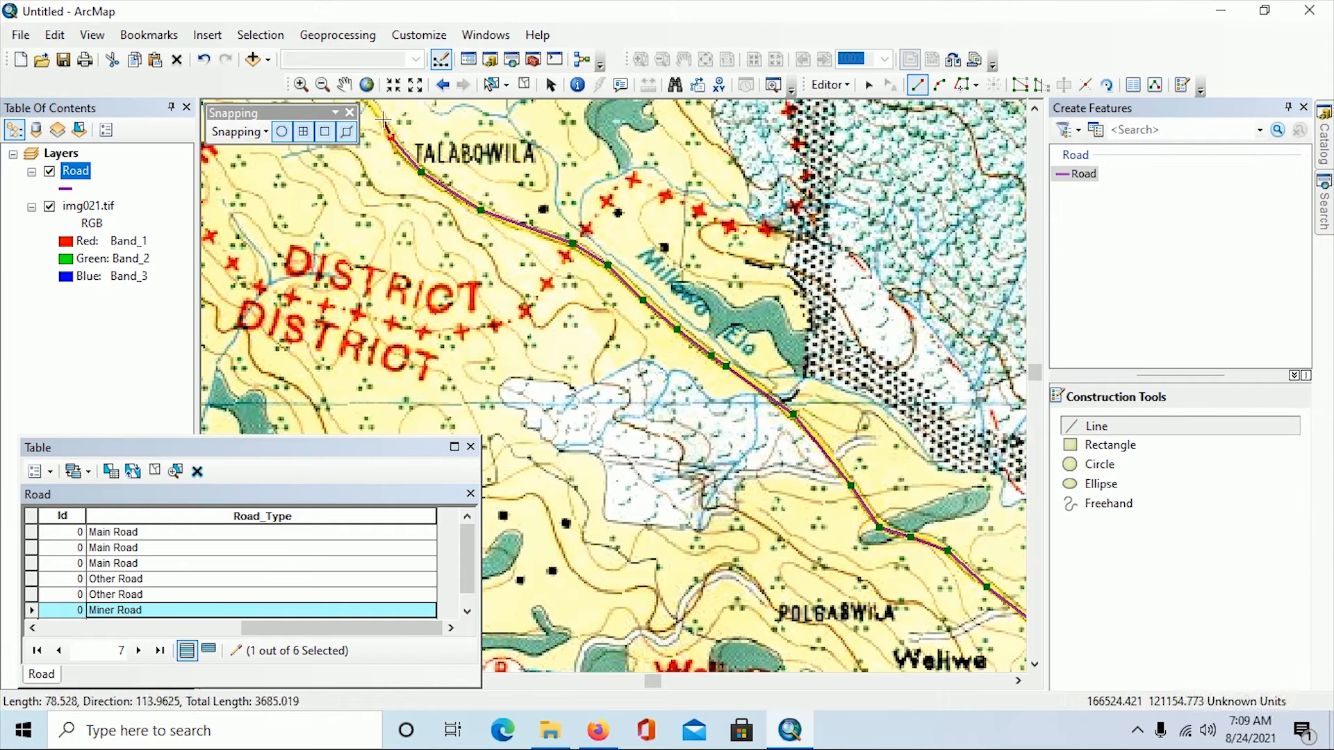
{"action": "double_click", "coordinate": [382, 119]}
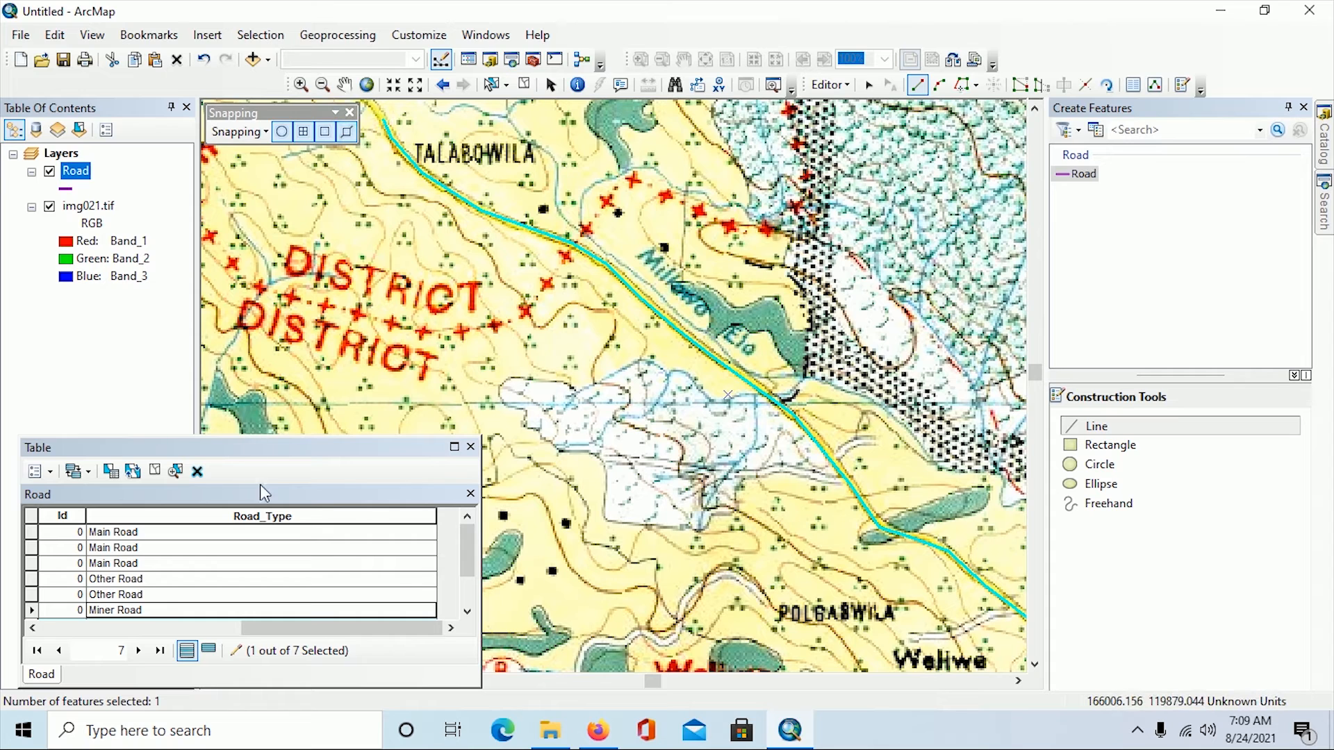
{"action": "left_click_drag", "start_coordinate": [467, 556], "coordinate": [467, 583]}
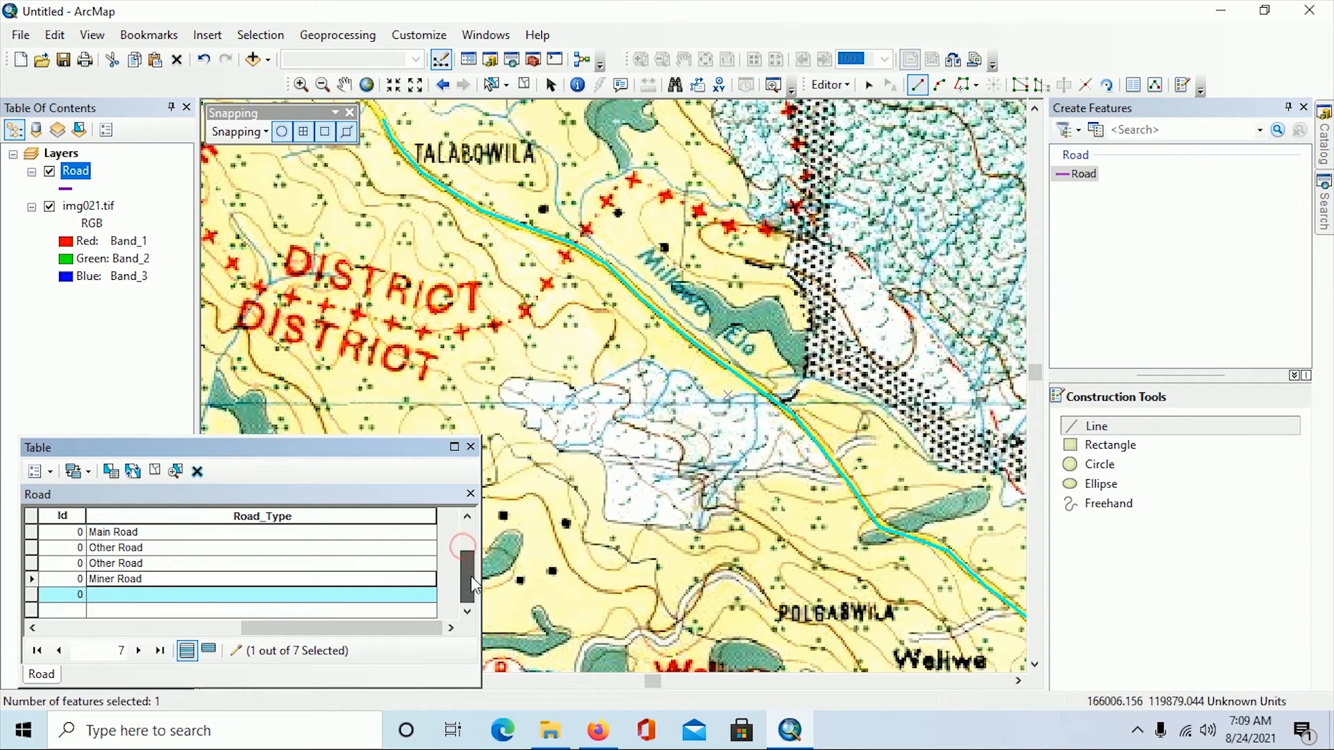
{"action": "left_click", "coordinate": [122, 595]}
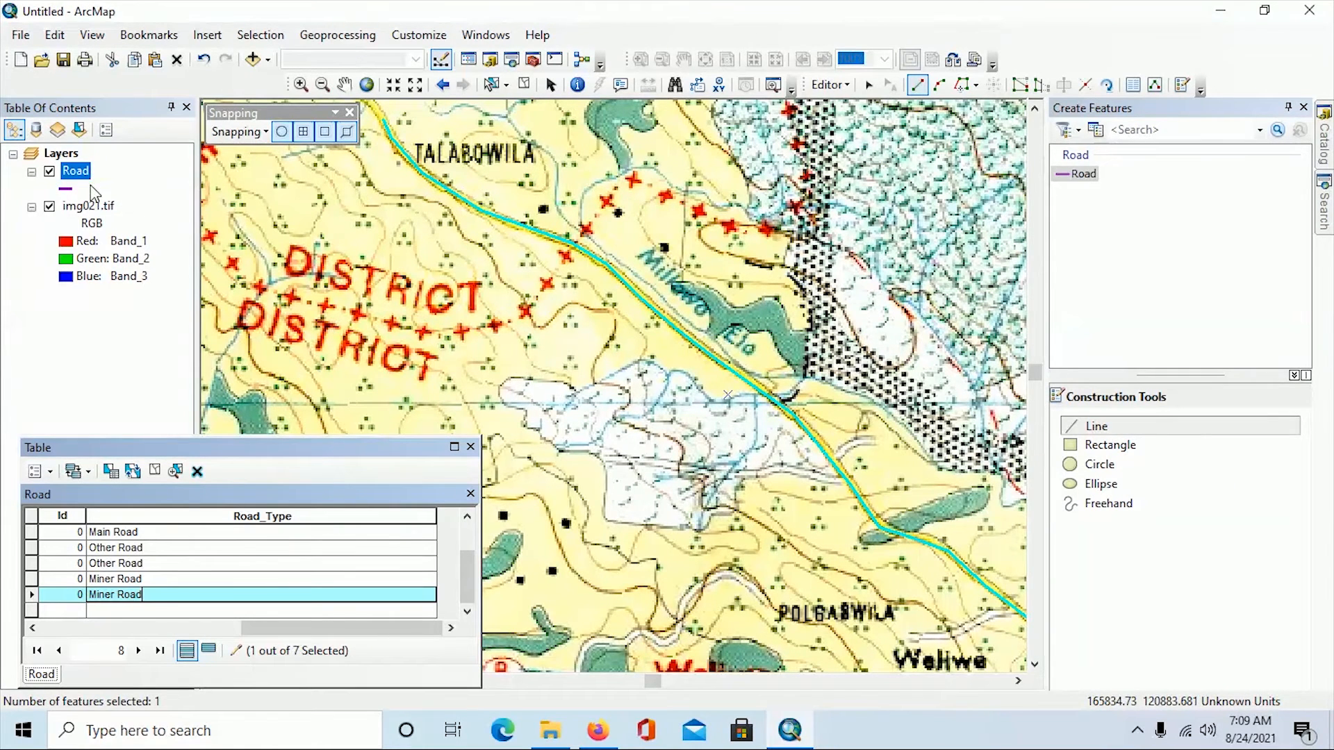
Step: Digitize the yellow road from the main road beside the Education Office southeast to its end near Pelawatta as a snapped line
{"action": "right_click", "coordinate": [74, 174]}
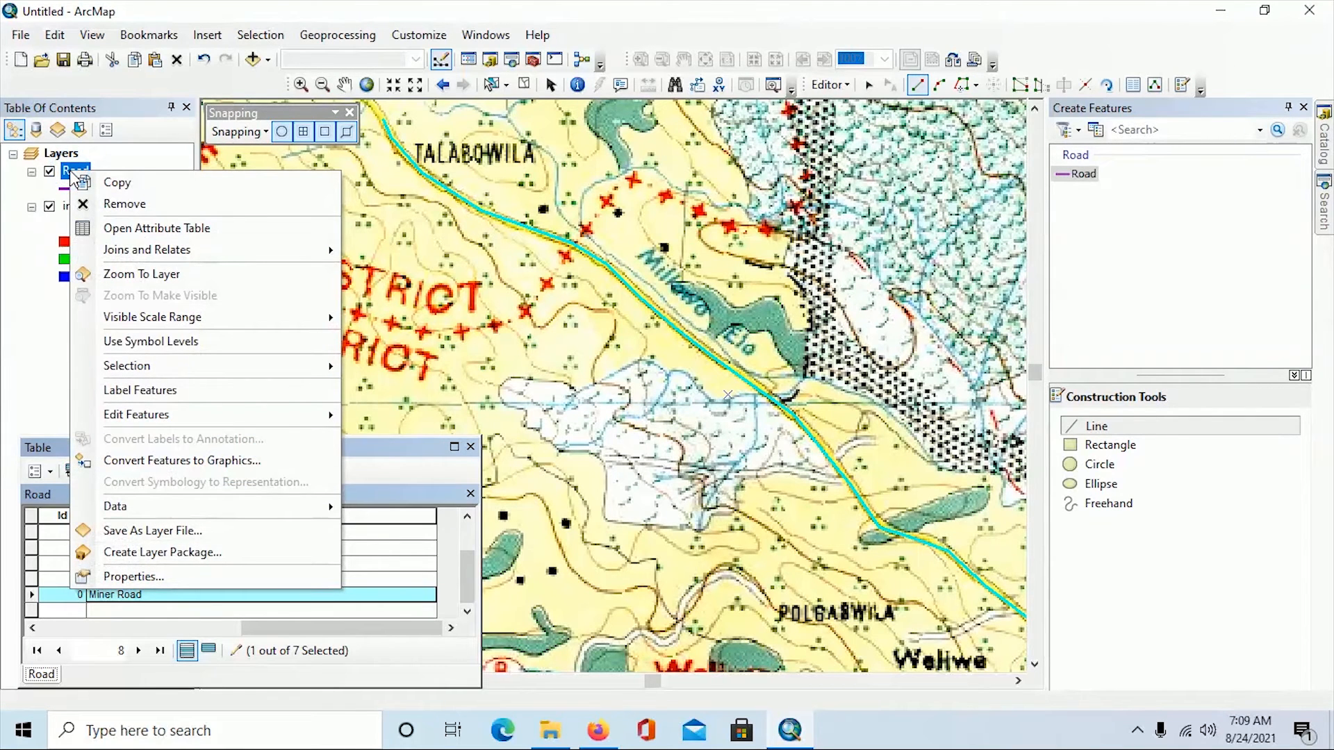
{"action": "left_click", "coordinate": [118, 275]}
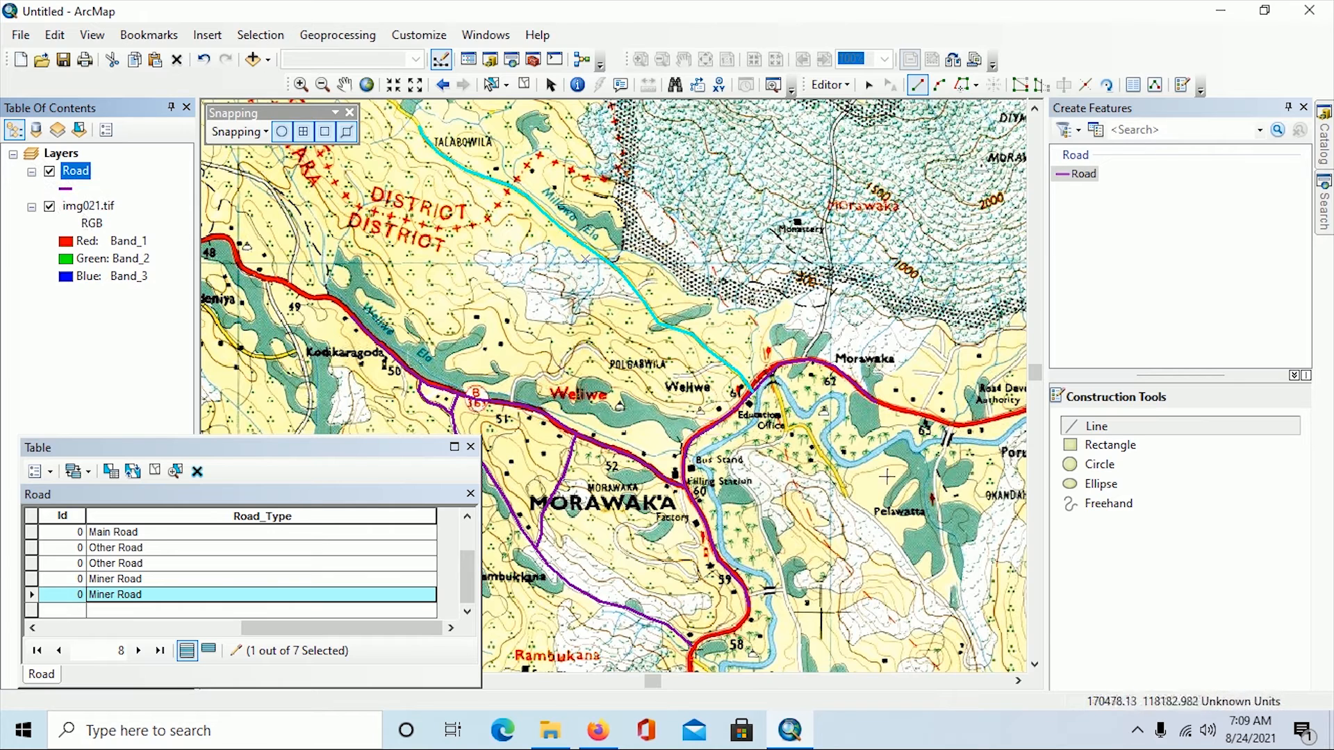
{"action": "left_click", "coordinate": [771, 379]}
{"action": "left_click", "coordinate": [782, 408]}
{"action": "left_click", "coordinate": [785, 432]}
{"action": "left_click", "coordinate": [804, 429]}
{"action": "left_click", "coordinate": [820, 445]}
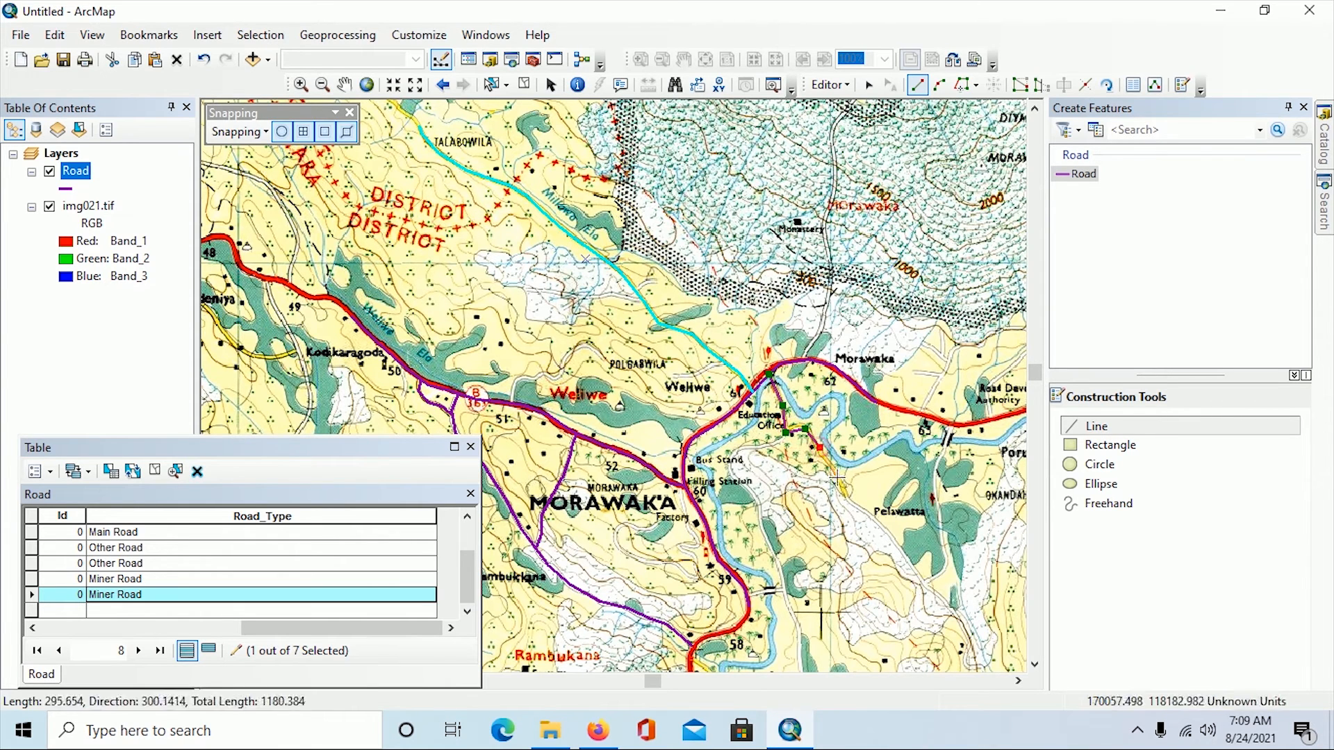
{"action": "double_click", "coordinate": [847, 495]}
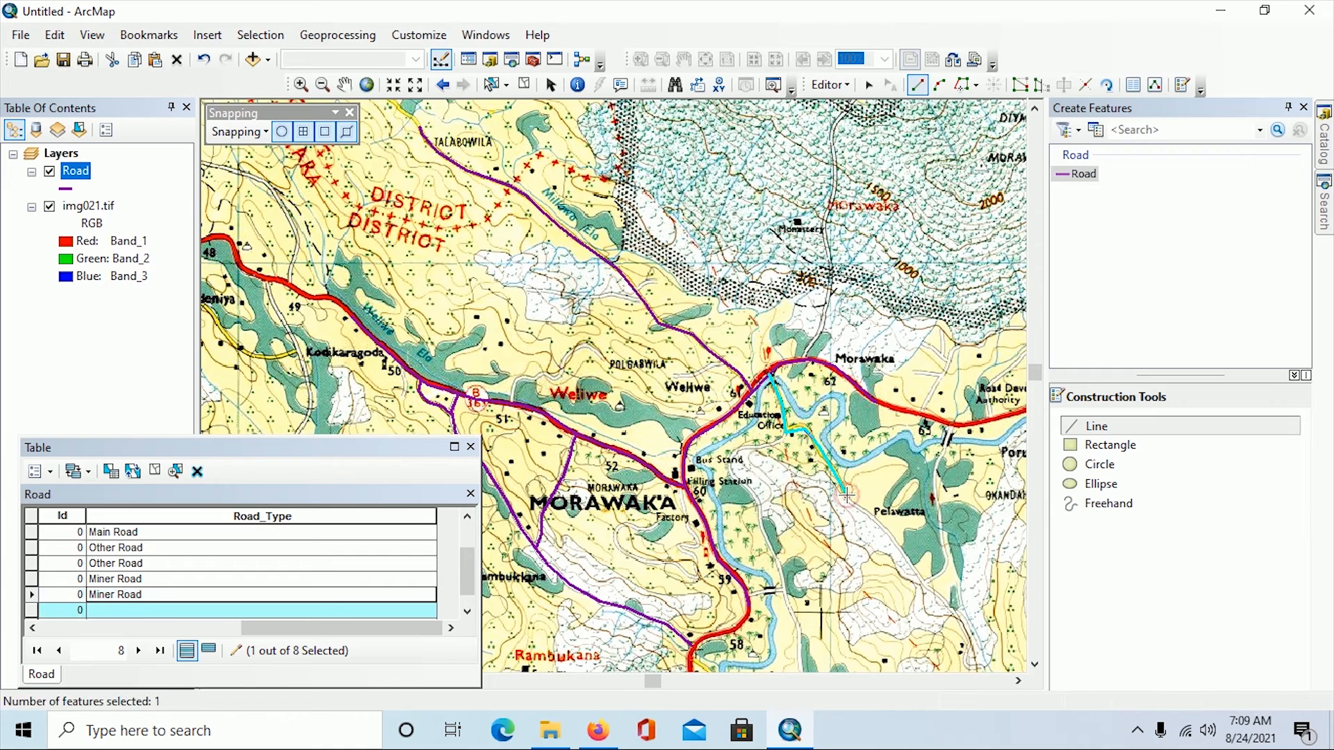
Step: Set the Road_Type of the Education Office side road's new record to Miner Road
{"action": "left_click", "coordinate": [112, 610]}
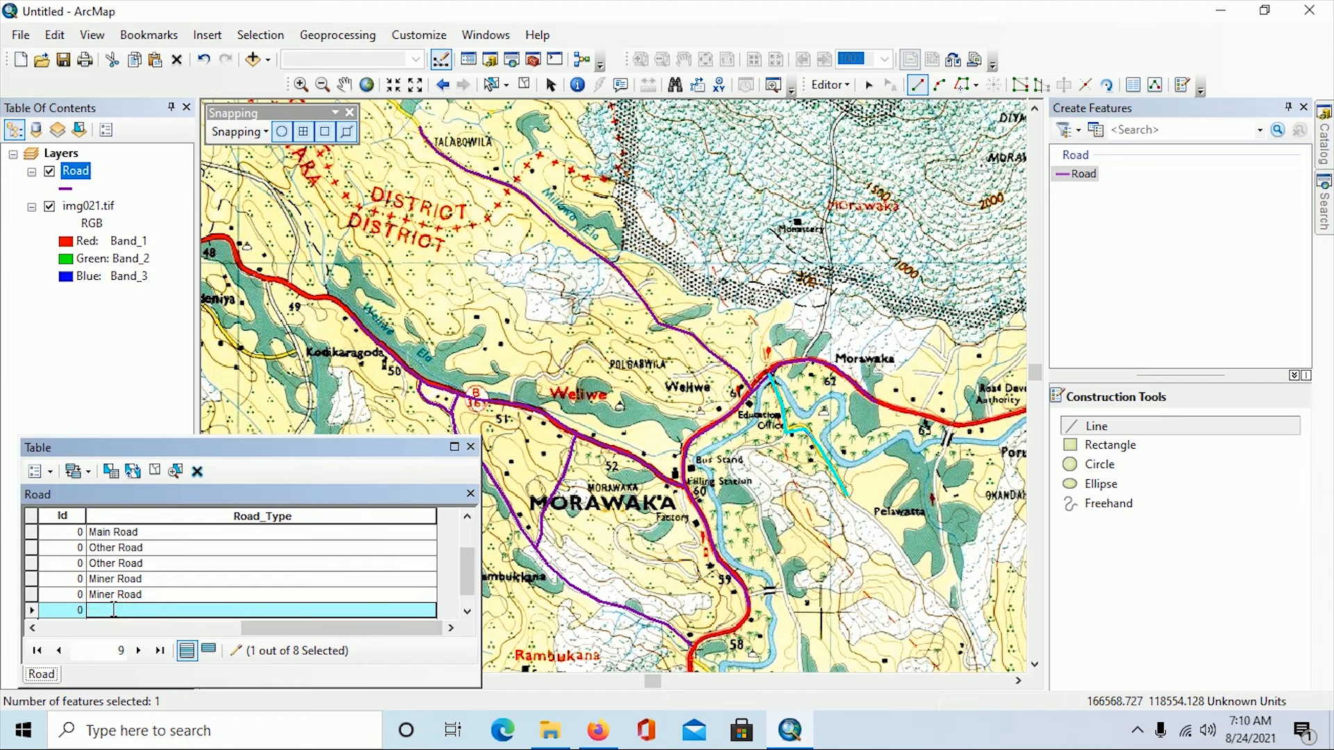
{"action": "type", "text": "Miner Road"}
{"action": "left_click", "coordinate": [164, 594]}
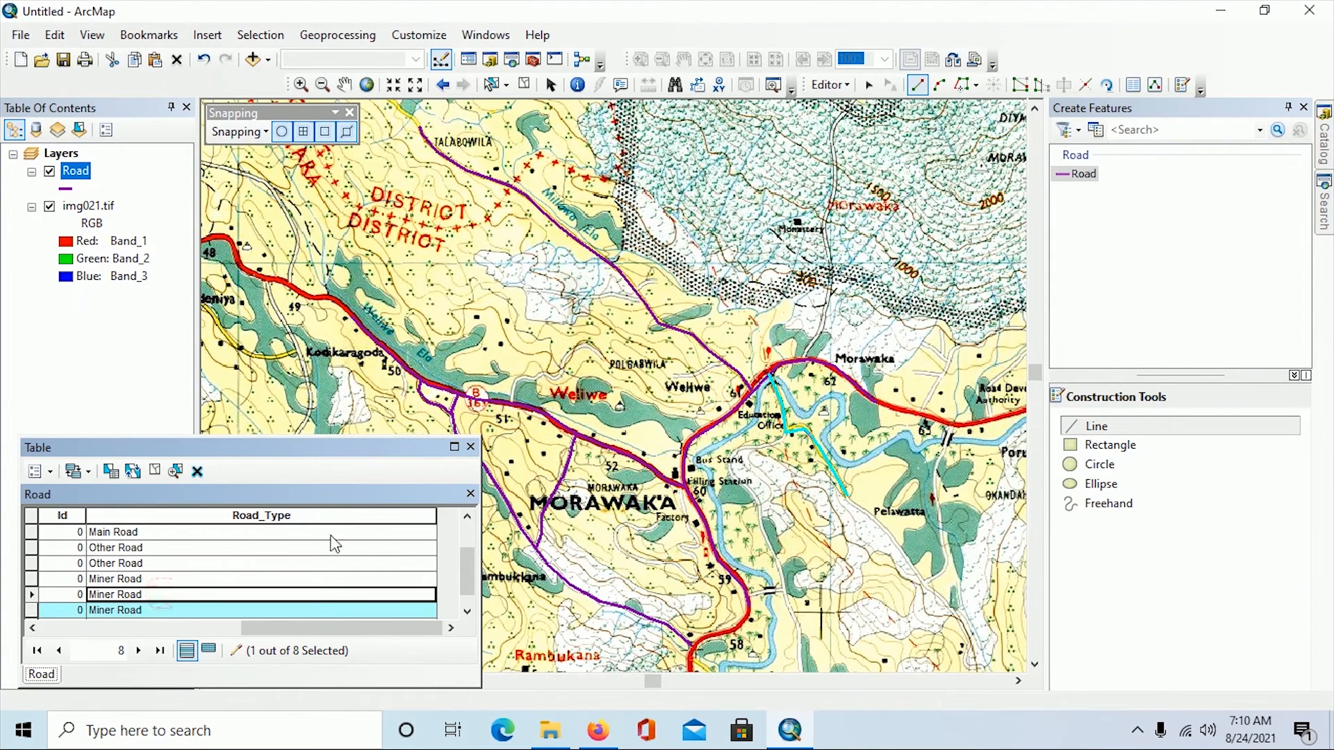
Step: Stop the edit session and save the edits to the Road layer
{"action": "left_click", "coordinate": [852, 86]}
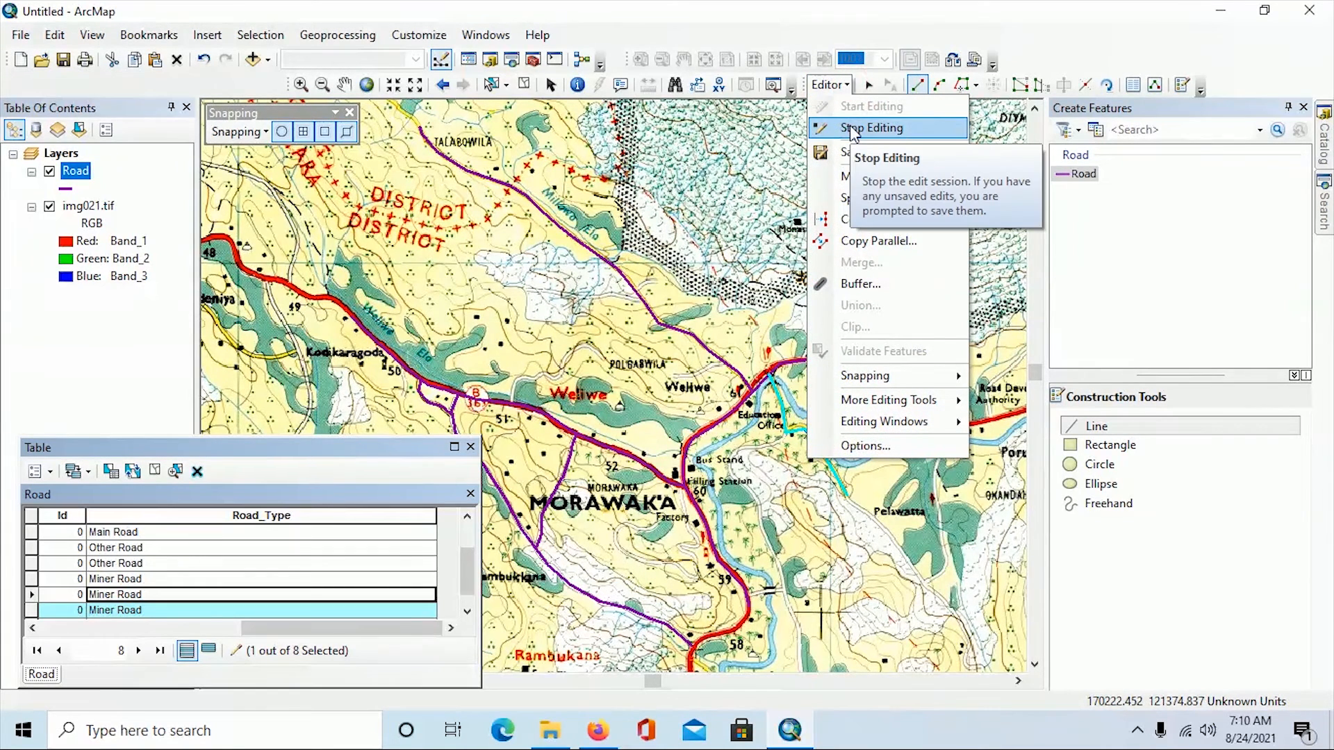
{"action": "left_click", "coordinate": [892, 132]}
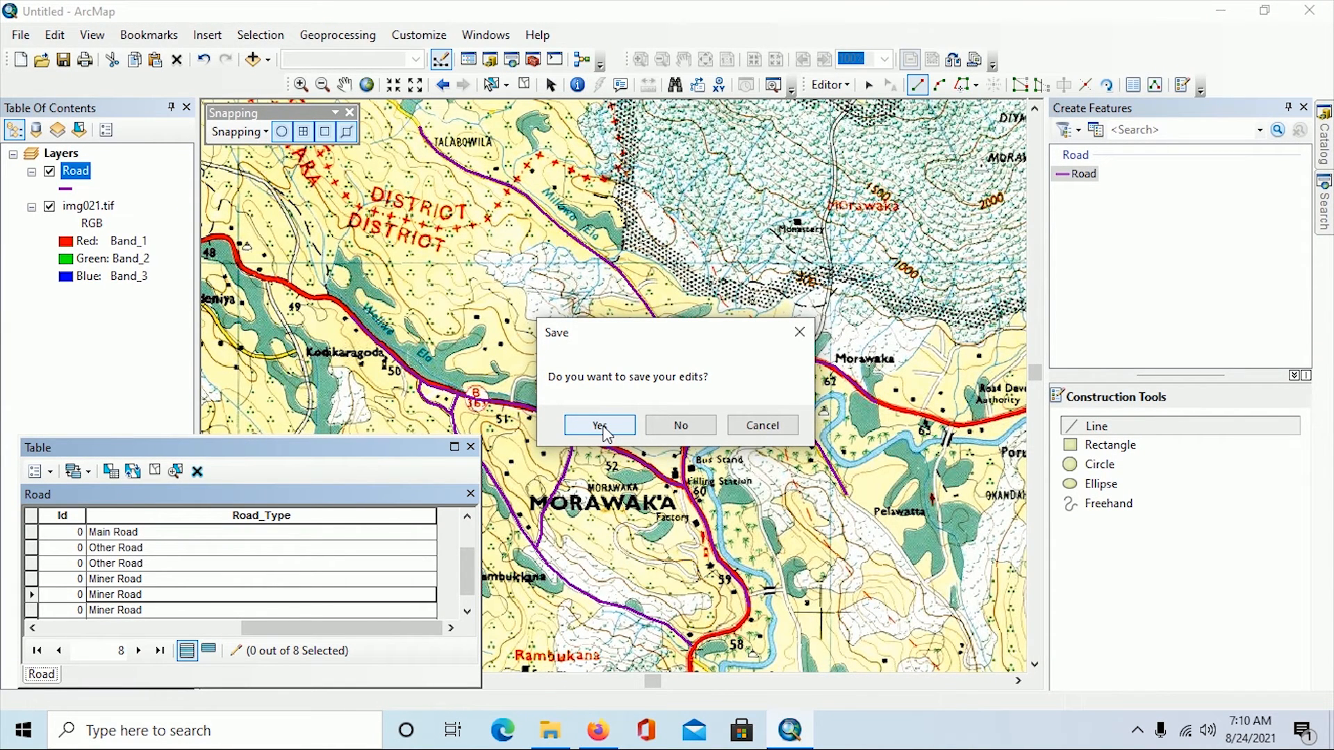
{"action": "left_click", "coordinate": [600, 426]}
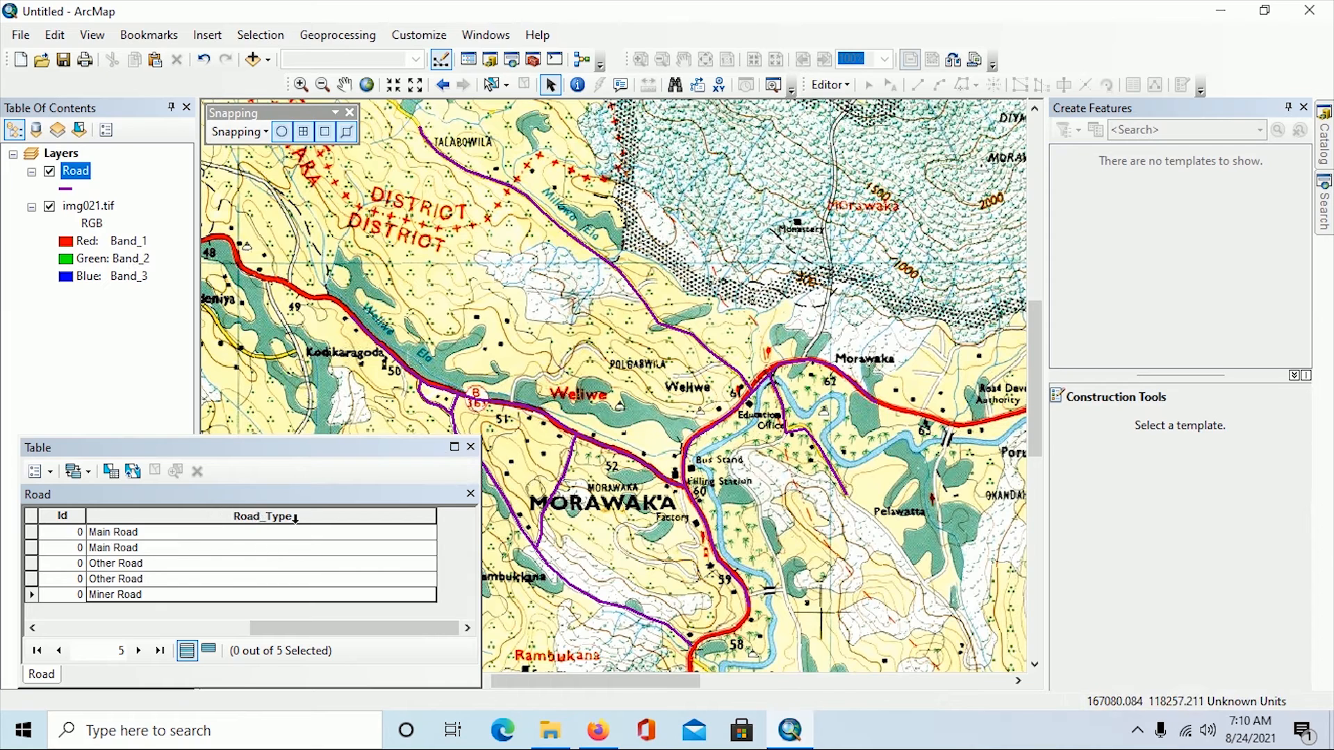
Step: Close the attribute table and hide the img021.tif scanned map so only the Road layer is drawn
{"action": "left_click", "coordinate": [471, 448]}
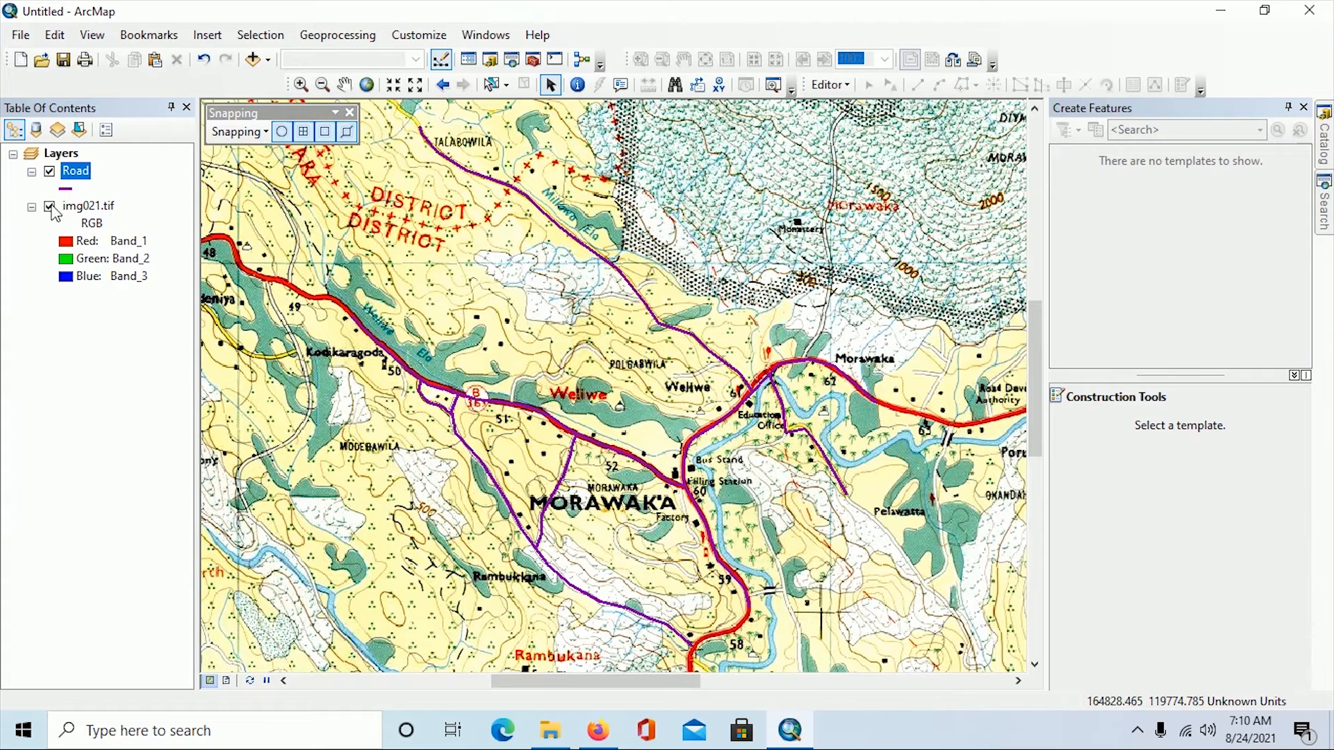
{"action": "left_click", "coordinate": [49, 208]}
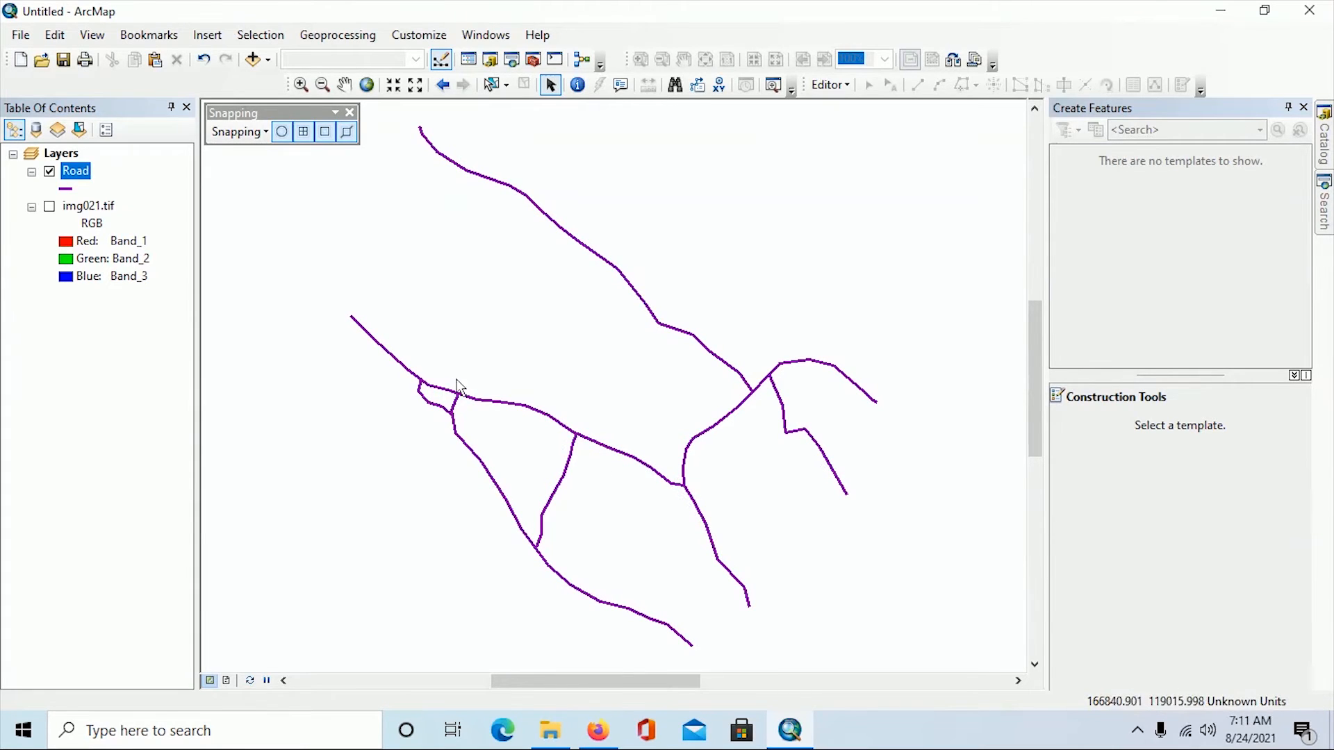
Step: Symbolize the Road layer by unique values of the Road_Type field and add all its values
{"action": "right_click", "coordinate": [70, 179]}
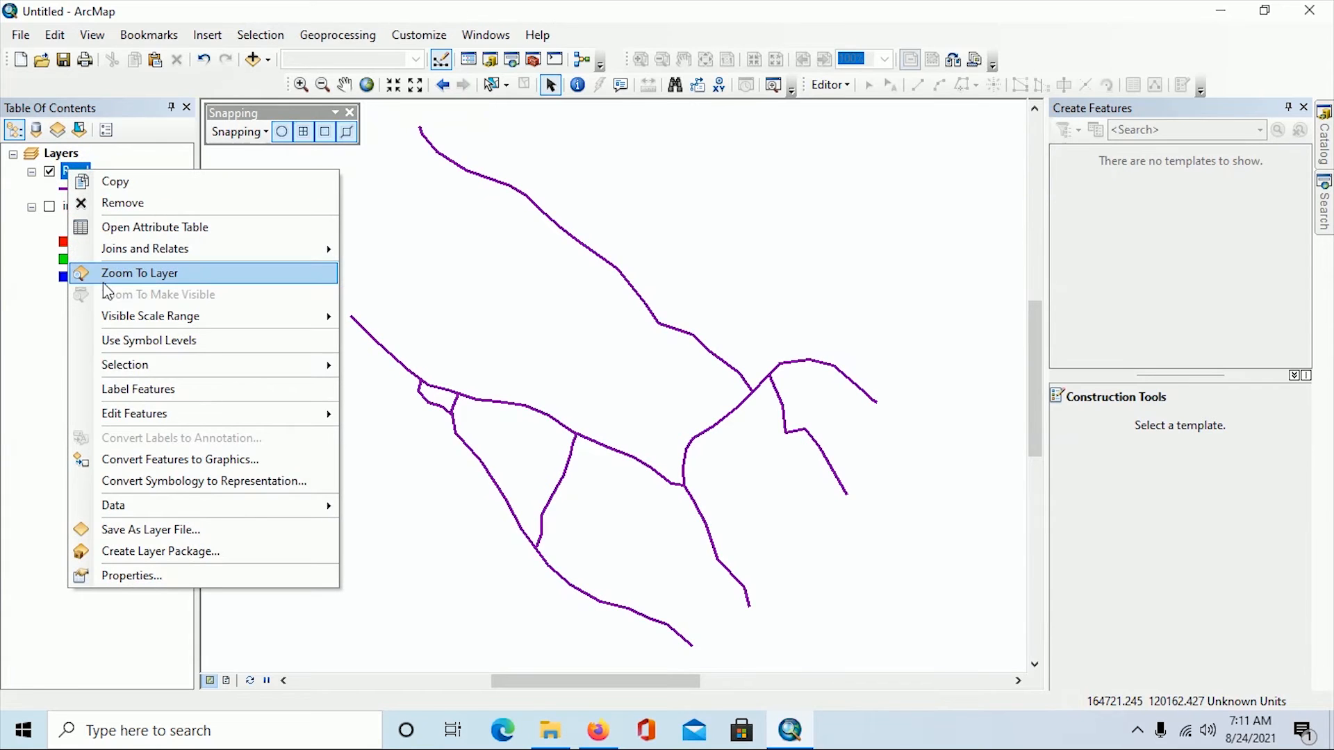
{"action": "left_click", "coordinate": [132, 576]}
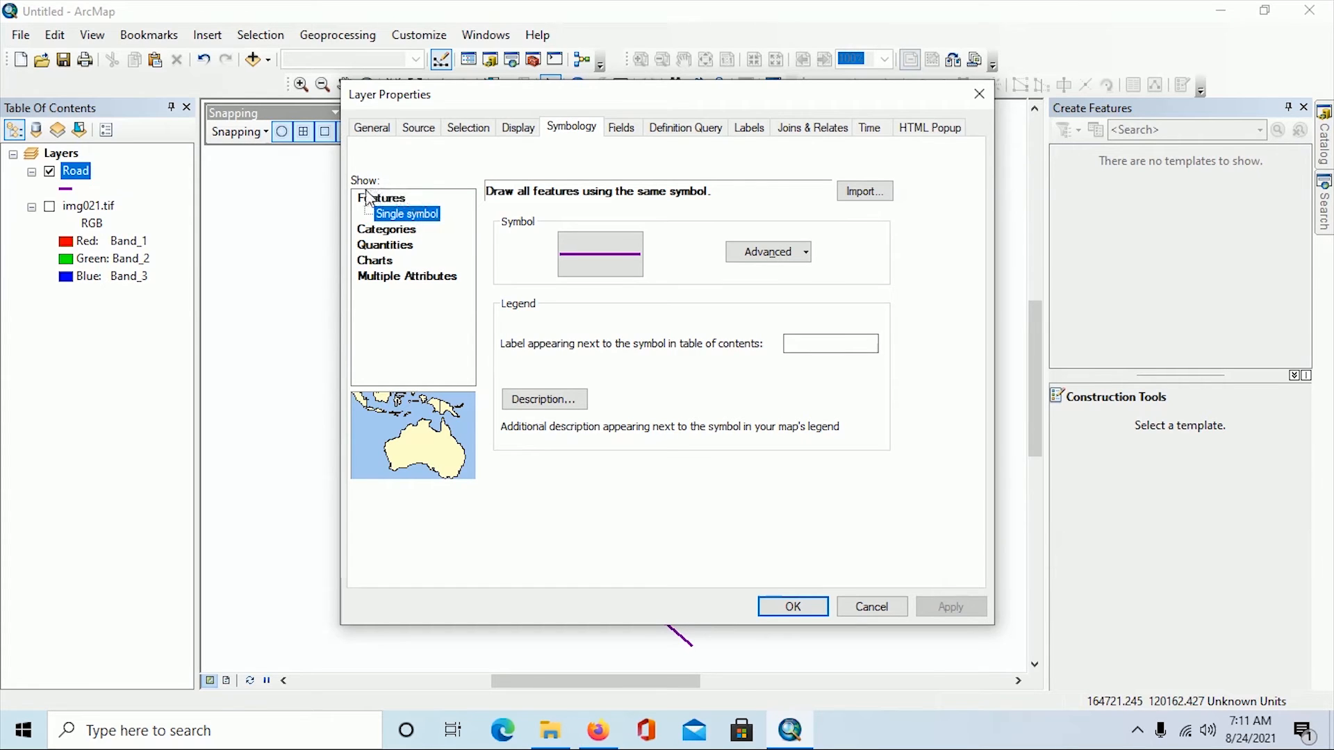
{"action": "left_click", "coordinate": [392, 231]}
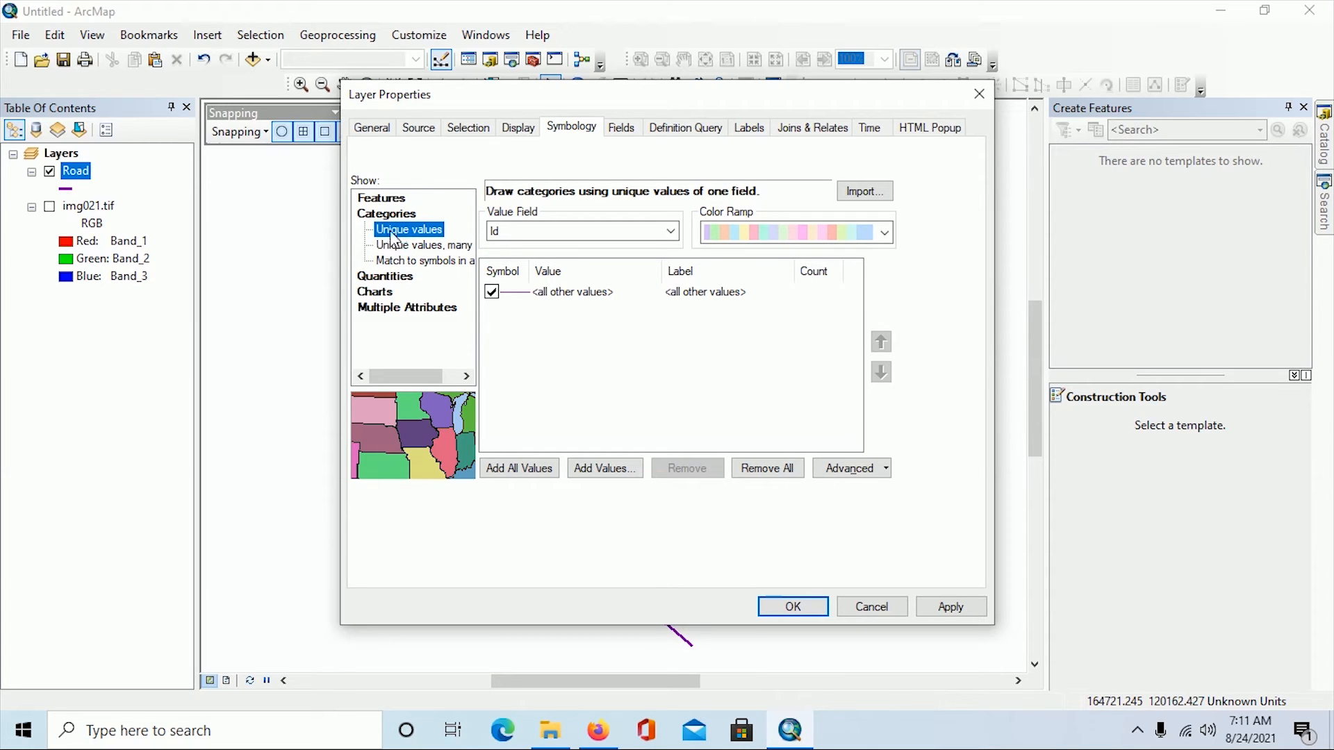
{"action": "left_click", "coordinate": [671, 232]}
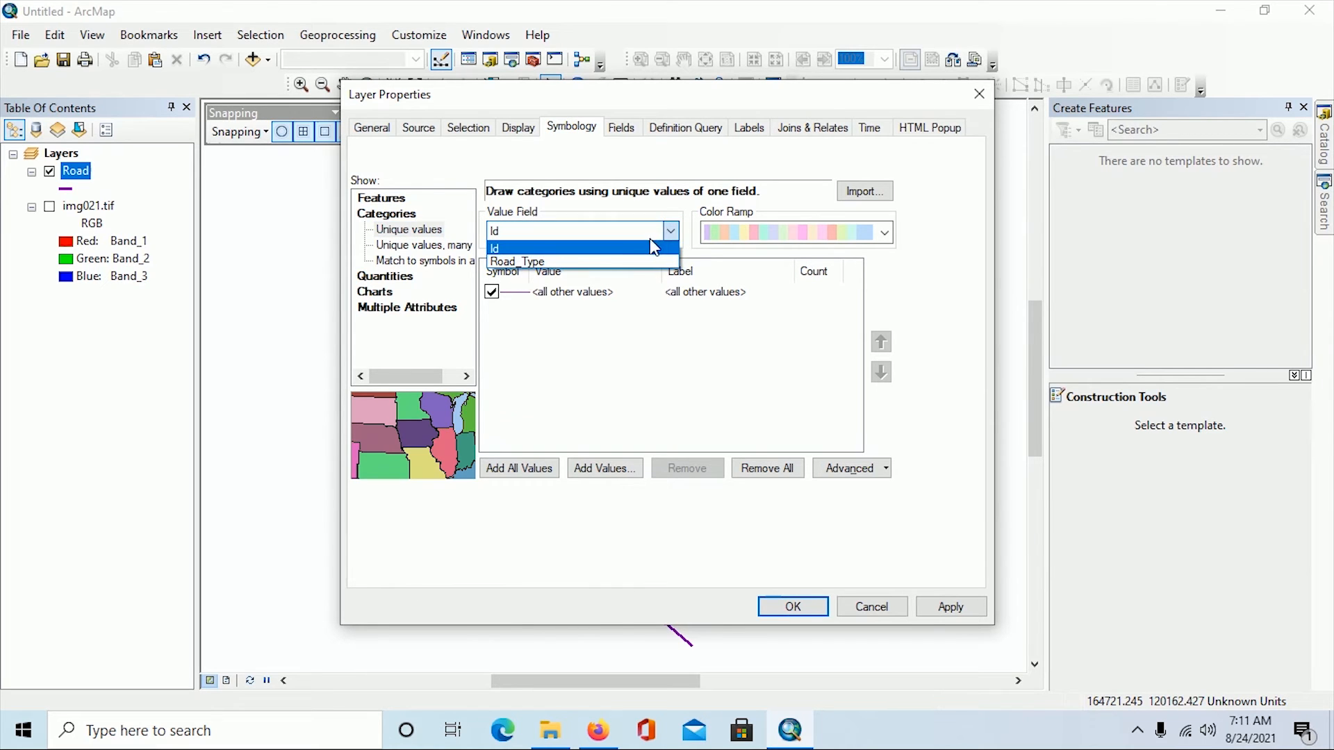
{"action": "left_click", "coordinate": [590, 263]}
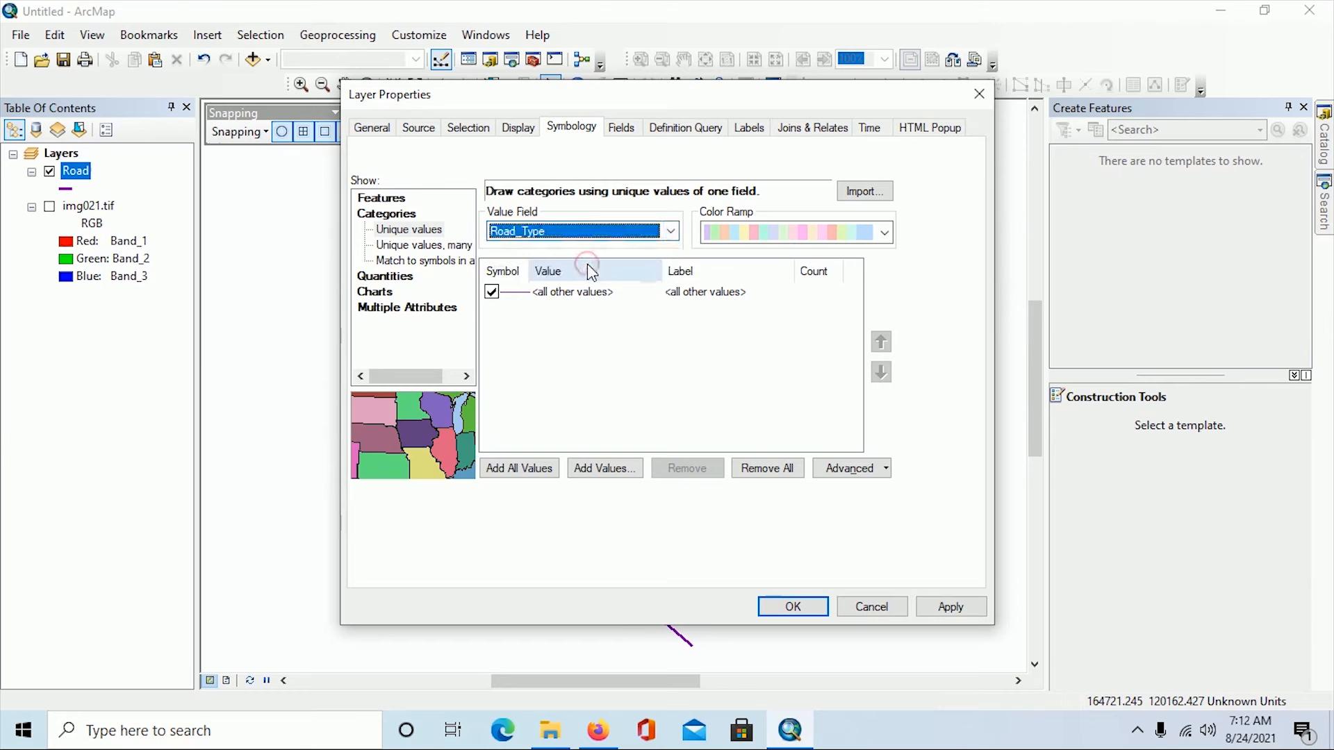
{"action": "left_click", "coordinate": [511, 469]}
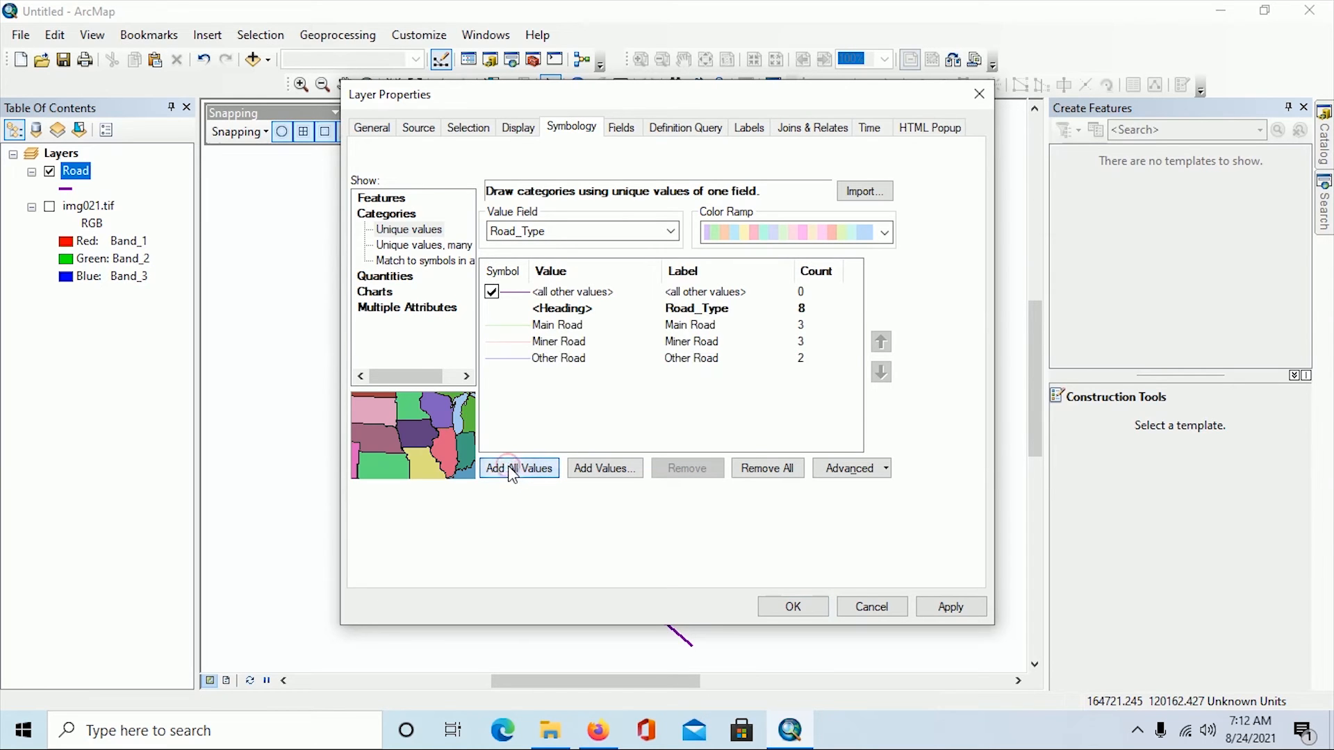
Step: Give the Main Road category the Highway symbol in pure red with a width of 2
{"action": "left_click", "coordinate": [498, 326]}
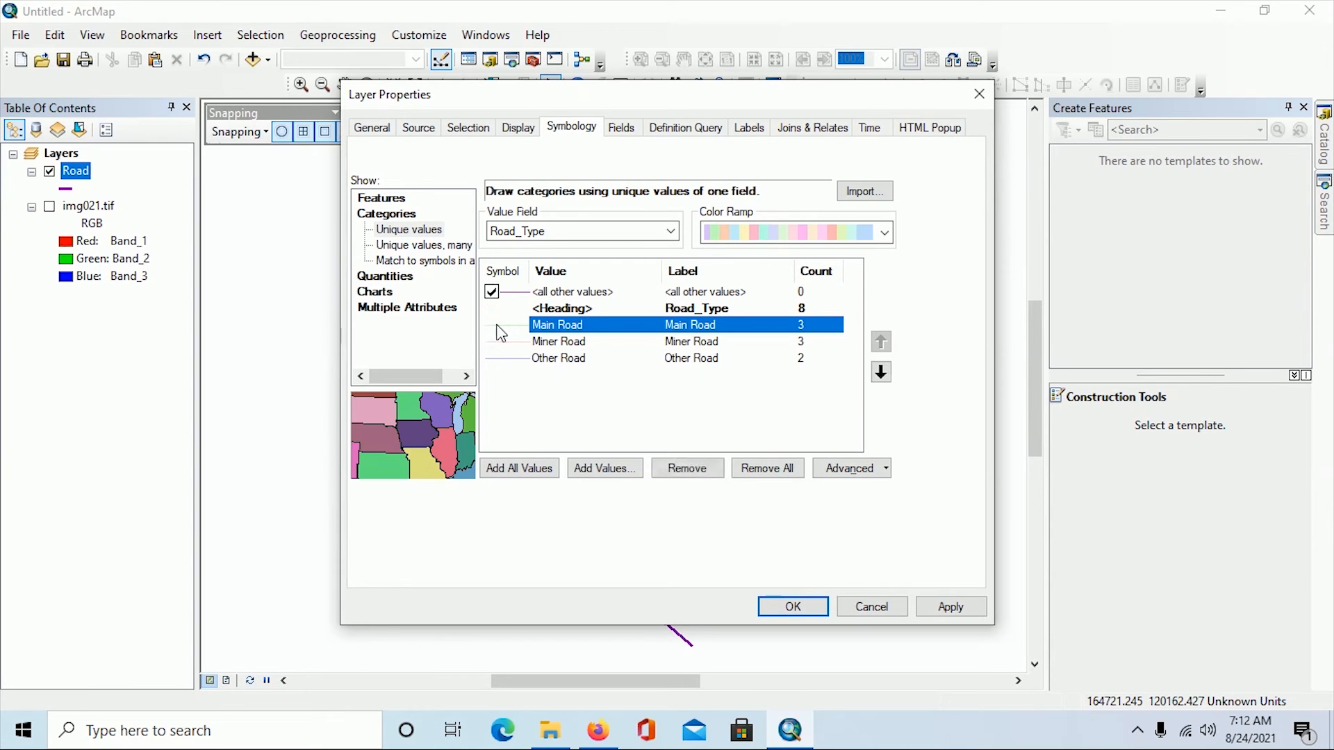
{"action": "double_click", "coordinate": [497, 326]}
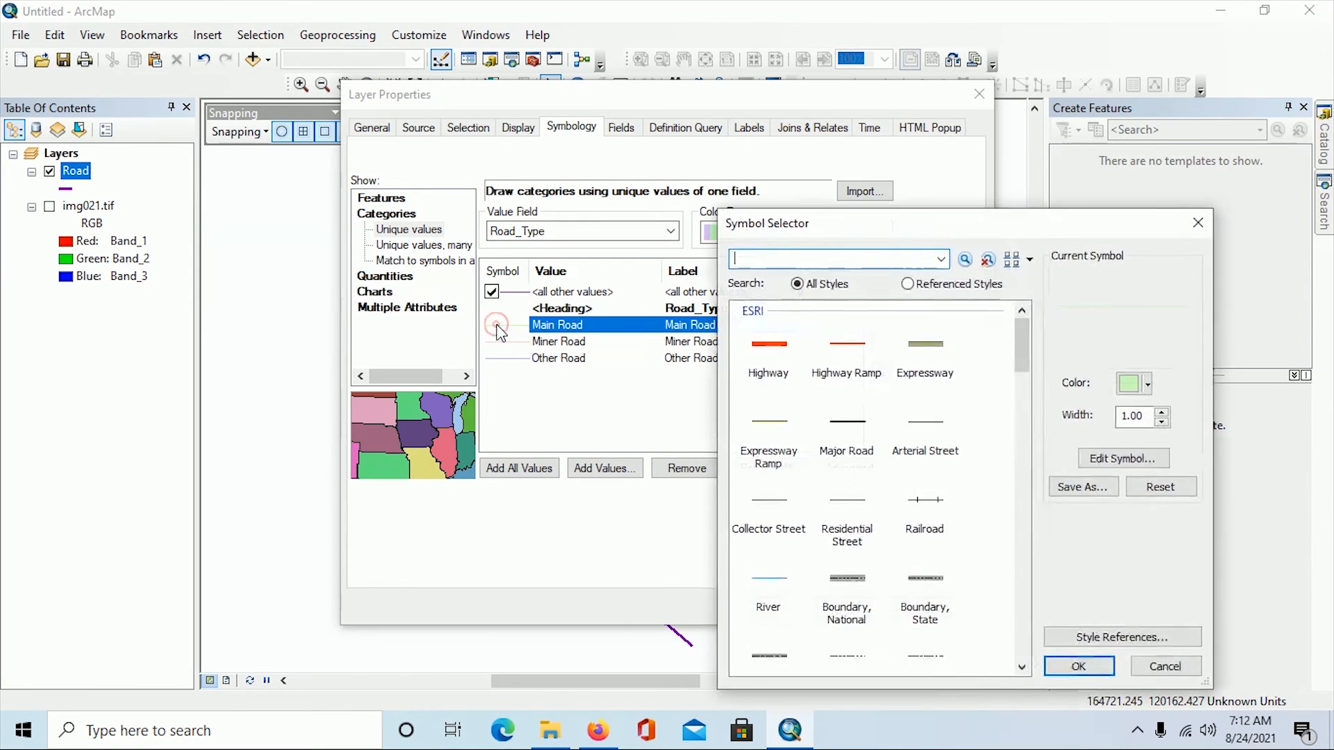
{"action": "left_click", "coordinate": [766, 347]}
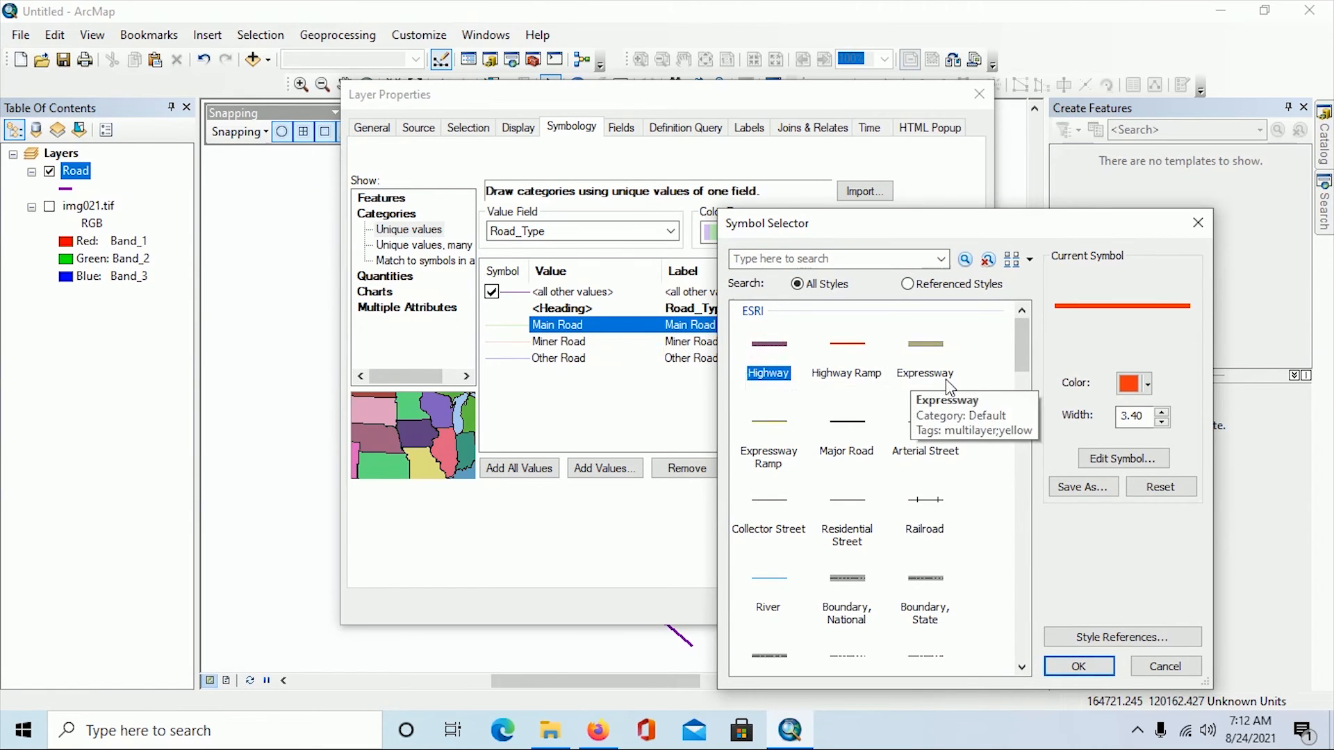
{"action": "left_click", "coordinate": [1161, 421]}
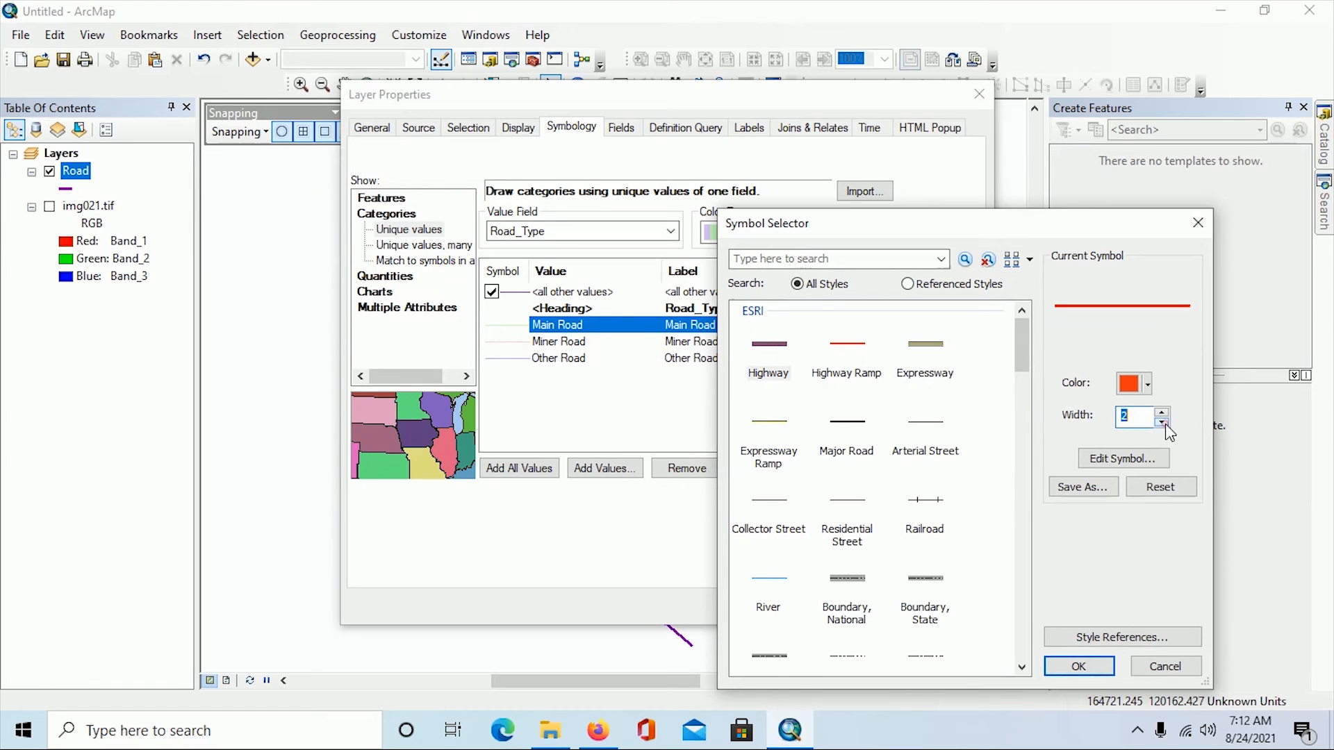
{"action": "left_click", "coordinate": [1147, 386]}
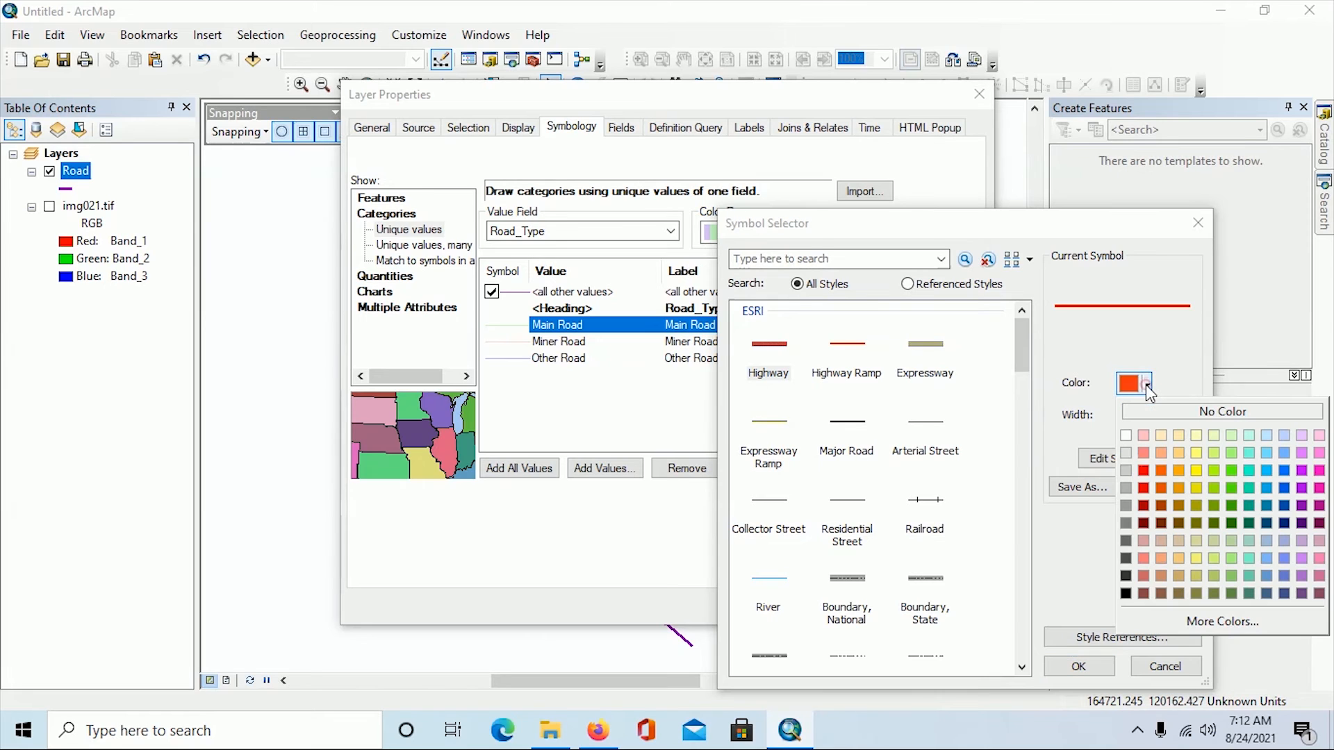
{"action": "left_click", "coordinate": [1144, 472]}
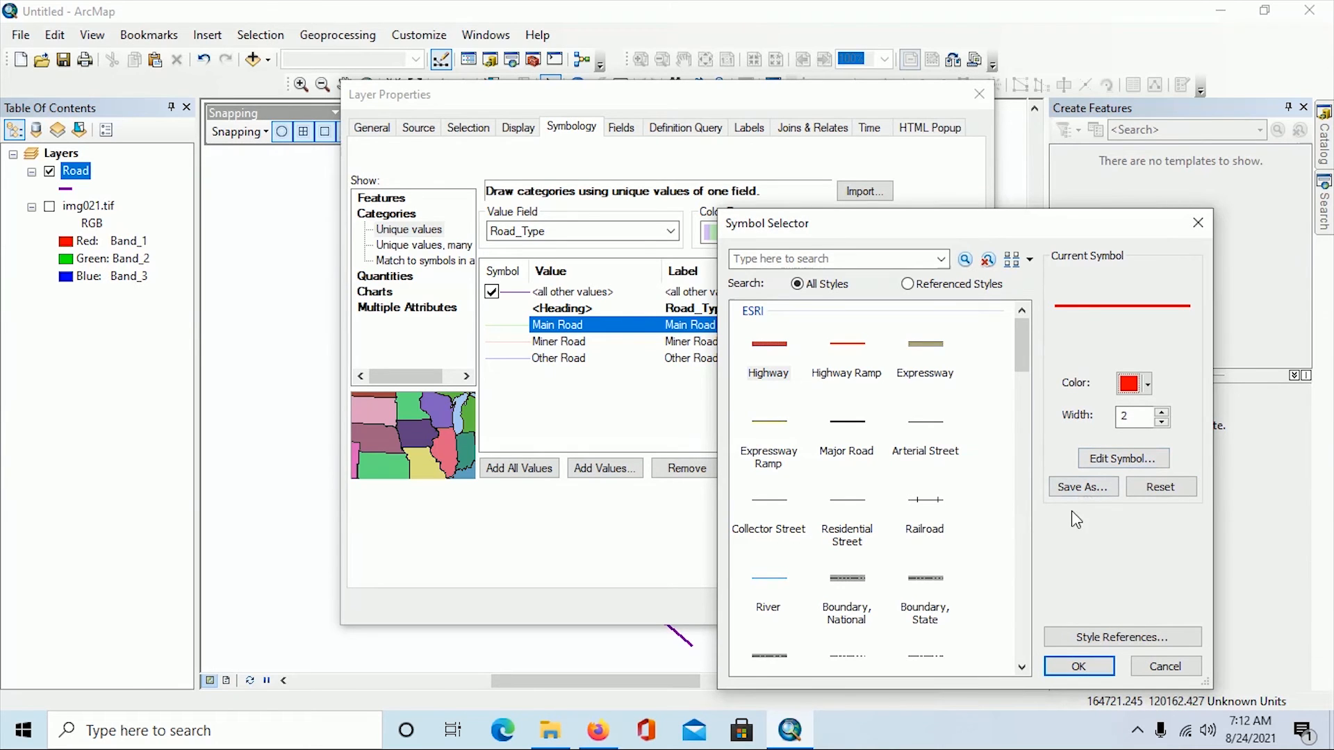
{"action": "left_click", "coordinate": [1079, 666]}
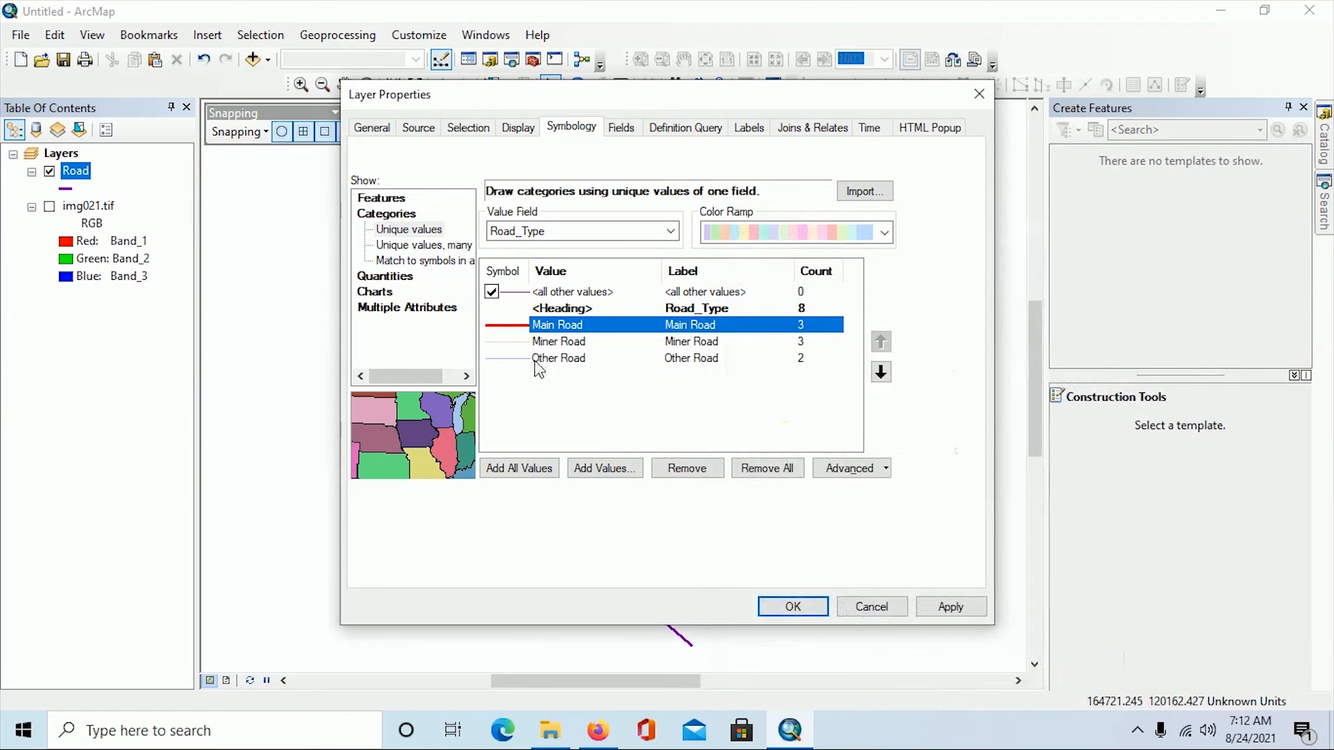
Step: Give the Miner Road category the Highway Ramp symbol in yellow with a width of 2
{"action": "left_click", "coordinate": [494, 340]}
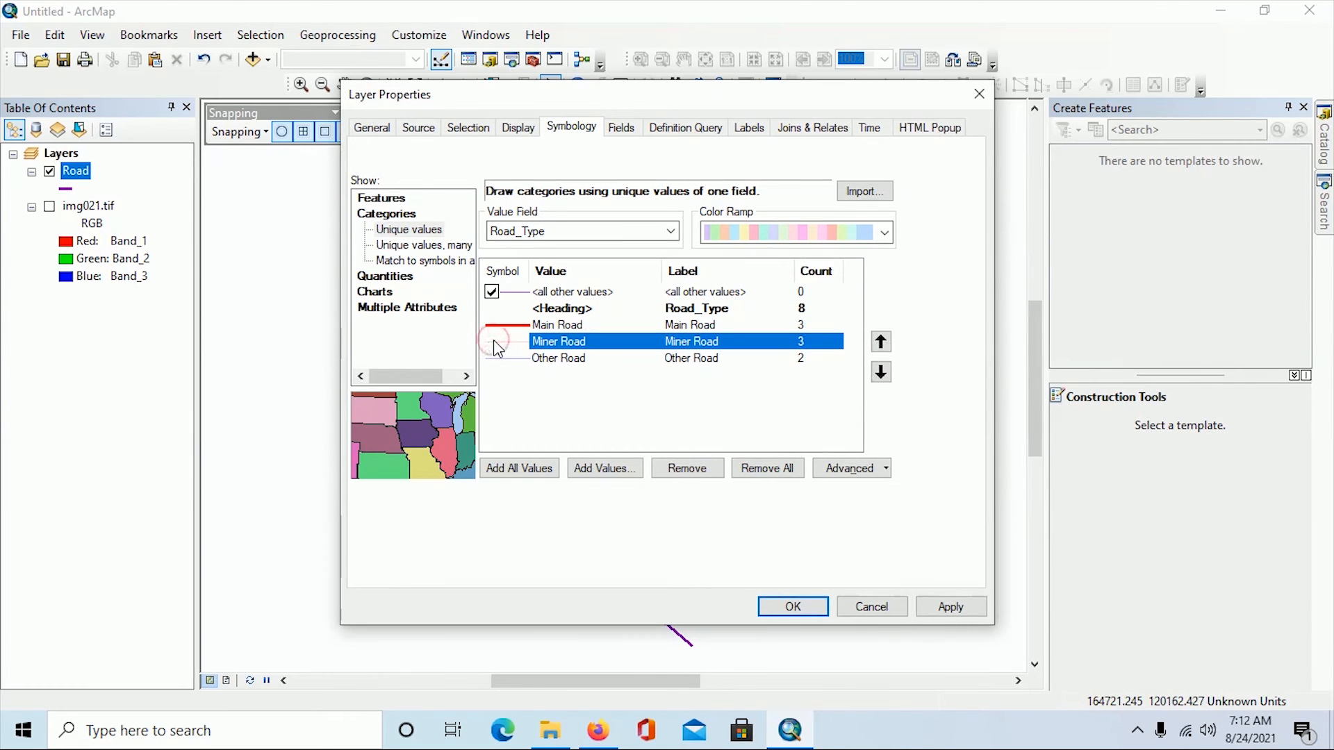
{"action": "double_click", "coordinate": [494, 340]}
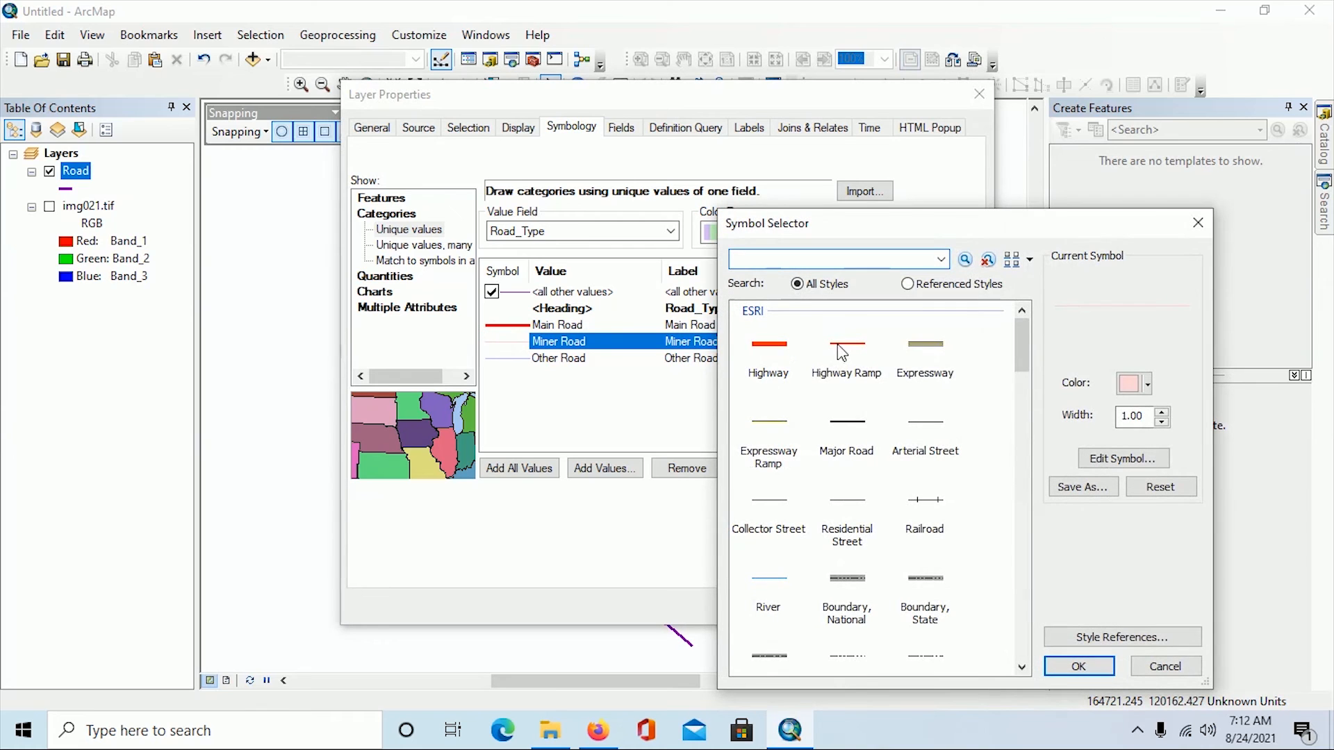
{"action": "left_click", "coordinate": [841, 353]}
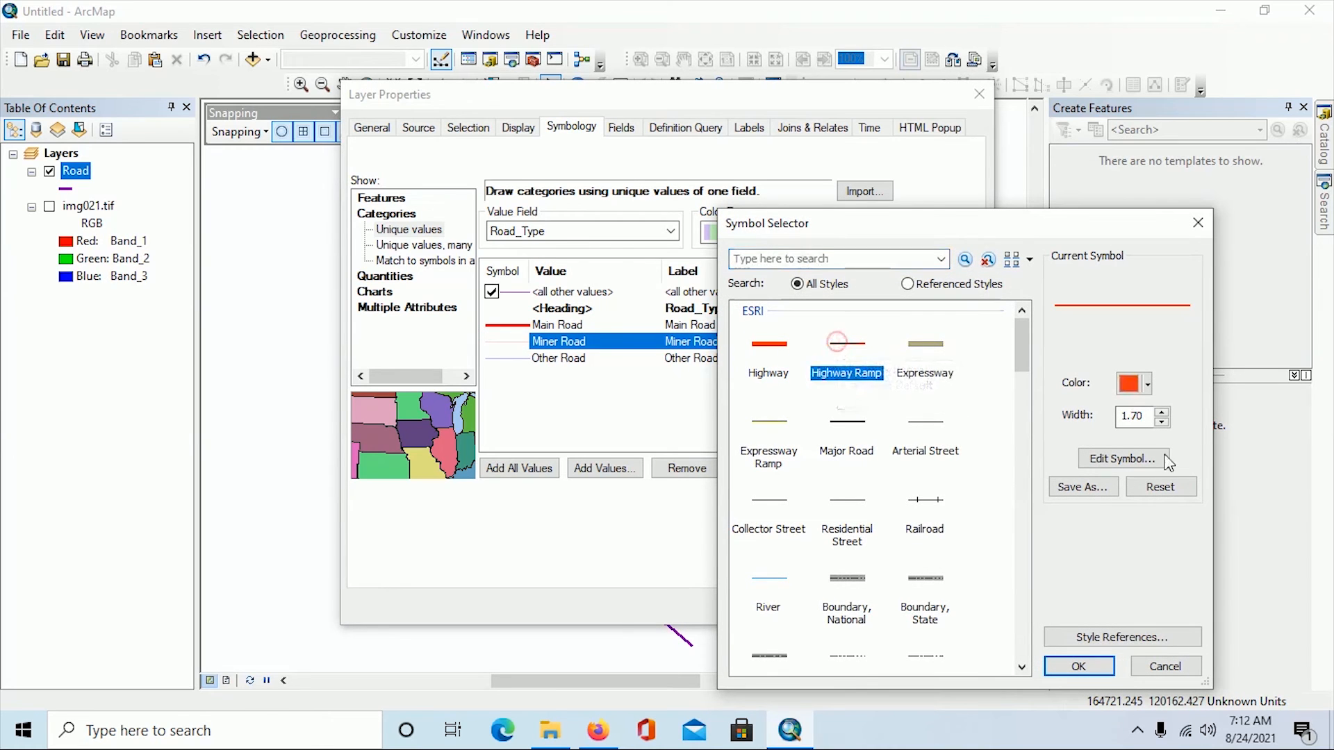
{"action": "left_click", "coordinate": [1148, 387]}
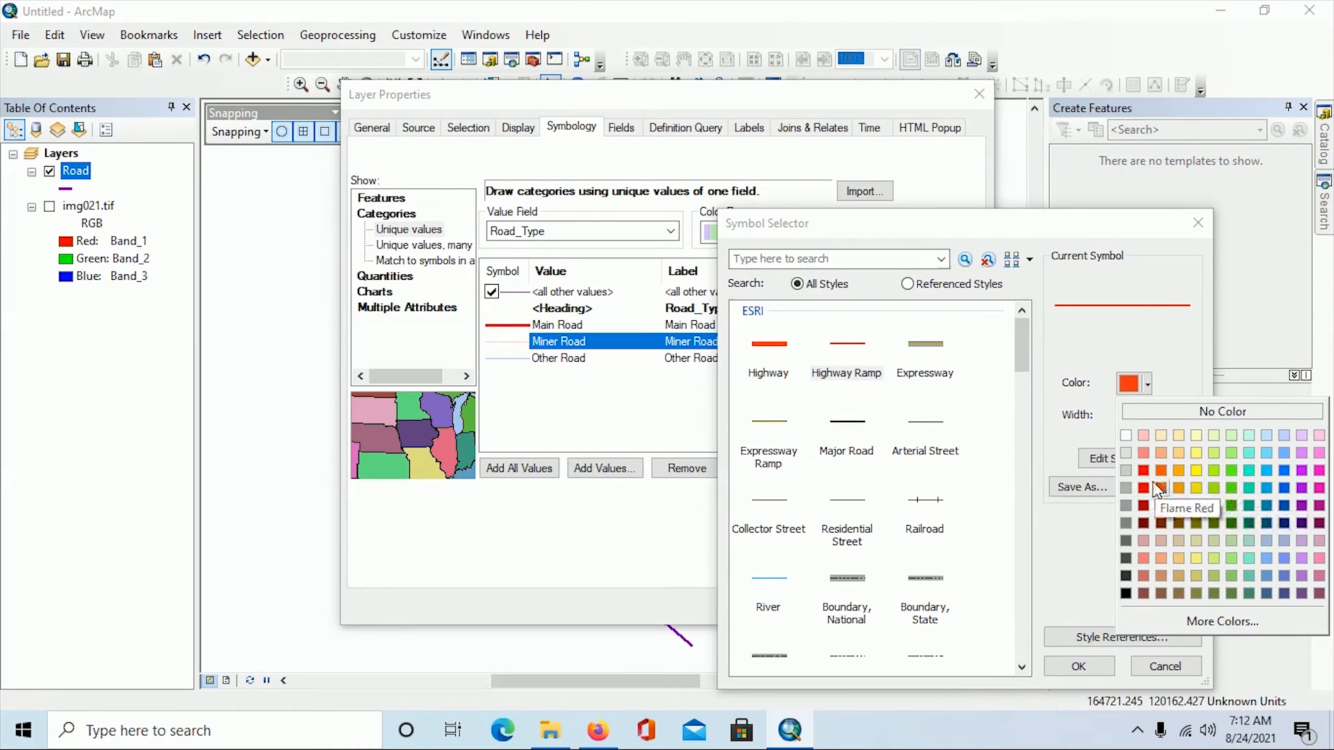
{"action": "left_click", "coordinate": [1195, 470]}
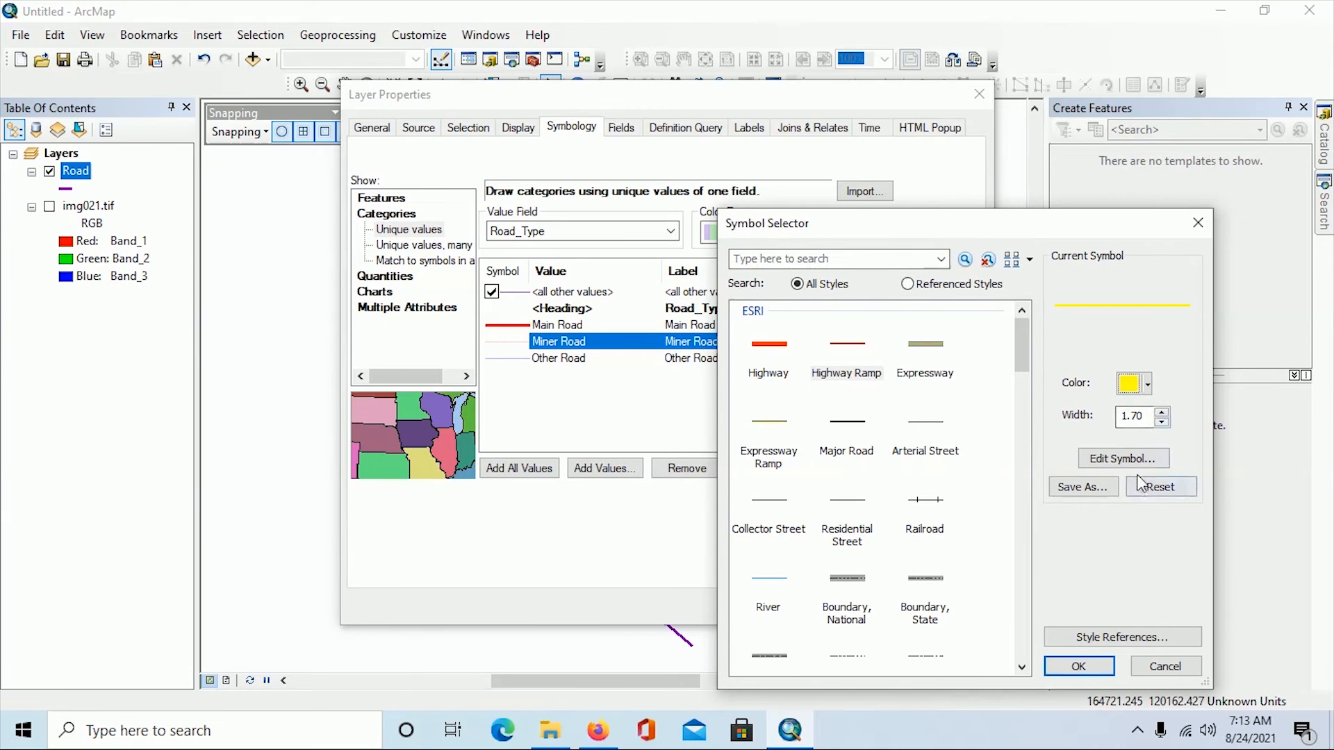
{"action": "left_click", "coordinate": [1163, 413]}
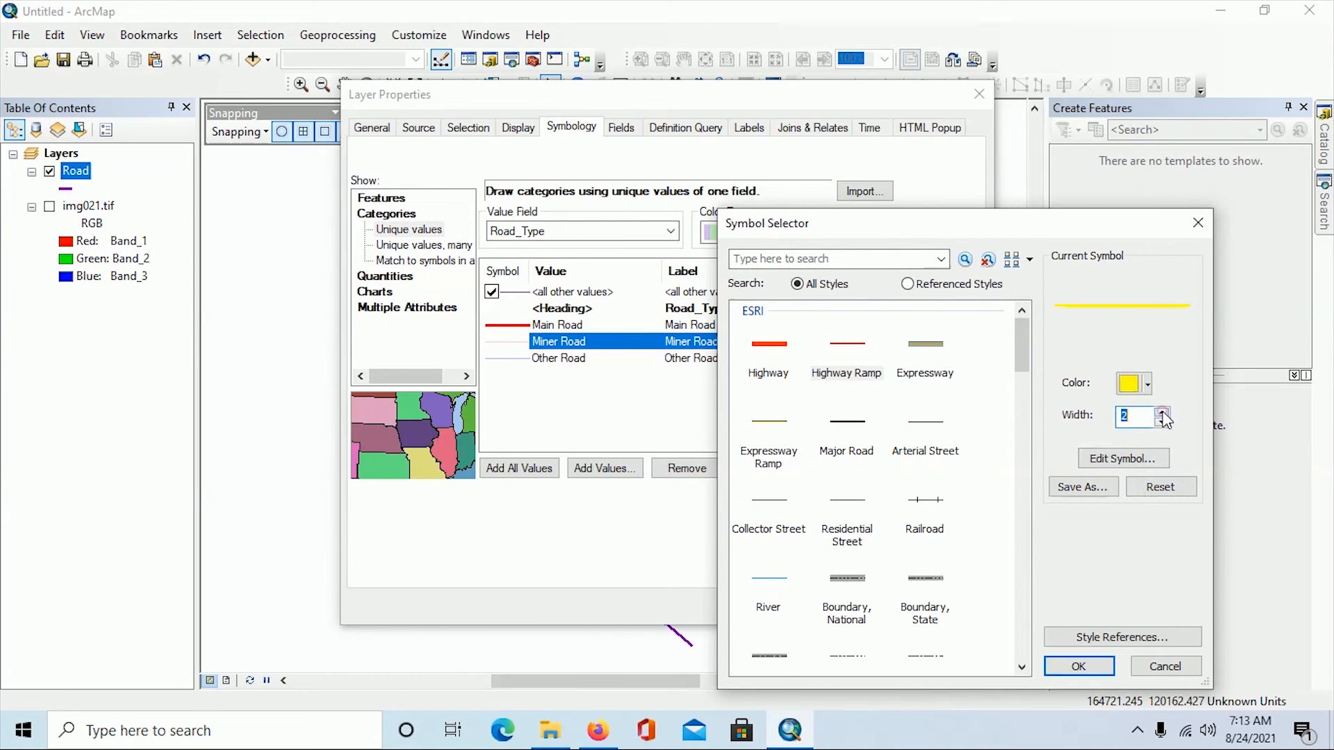
{"action": "left_click", "coordinate": [1083, 666]}
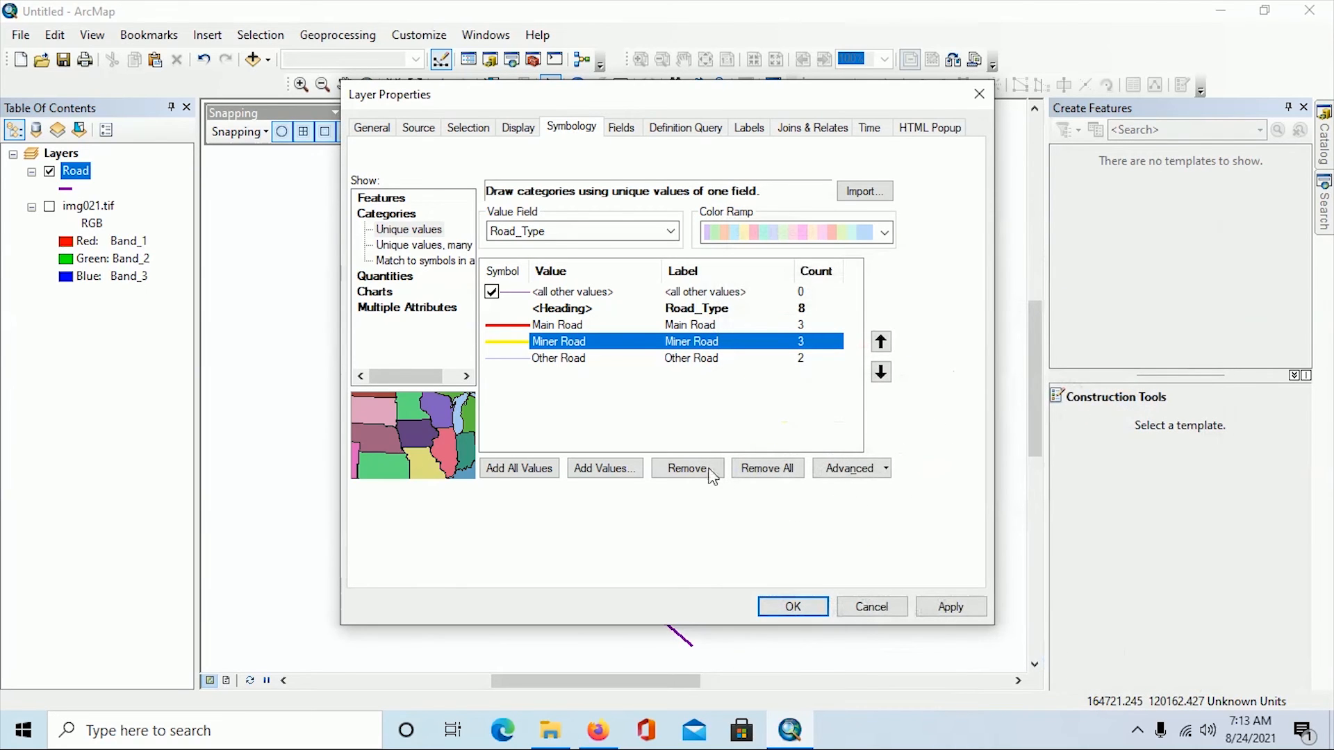
Step: Give the Miner Road category the Expressway symbol with a width of 2
{"action": "double_click", "coordinate": [507, 344]}
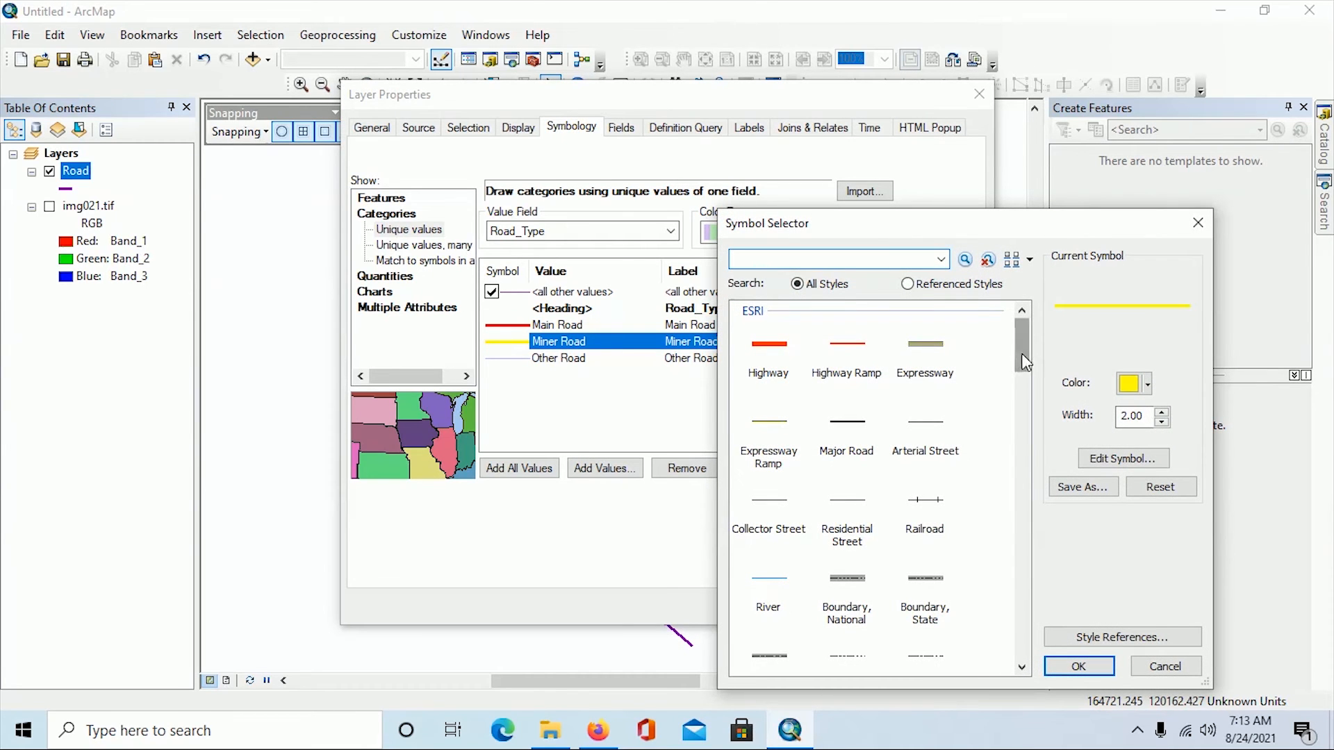
{"action": "left_click", "coordinate": [926, 343]}
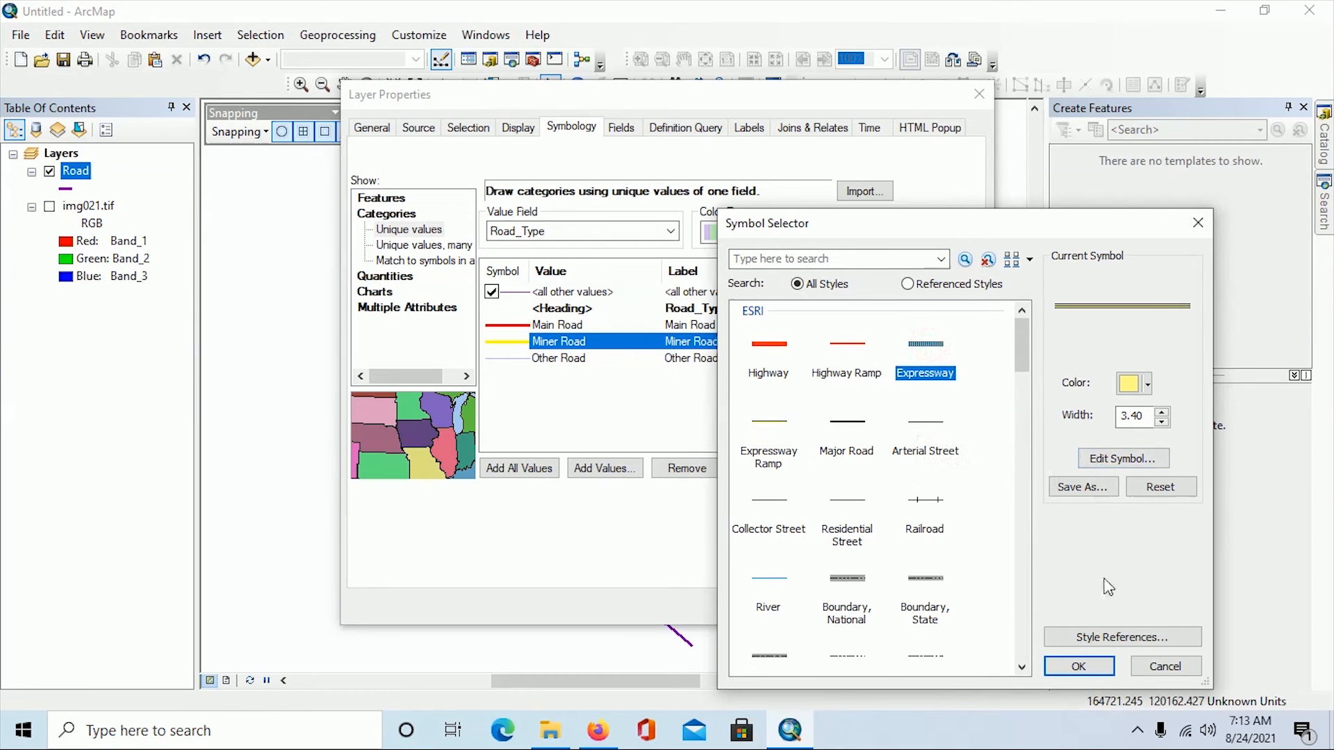
{"action": "left_click", "coordinate": [1161, 422]}
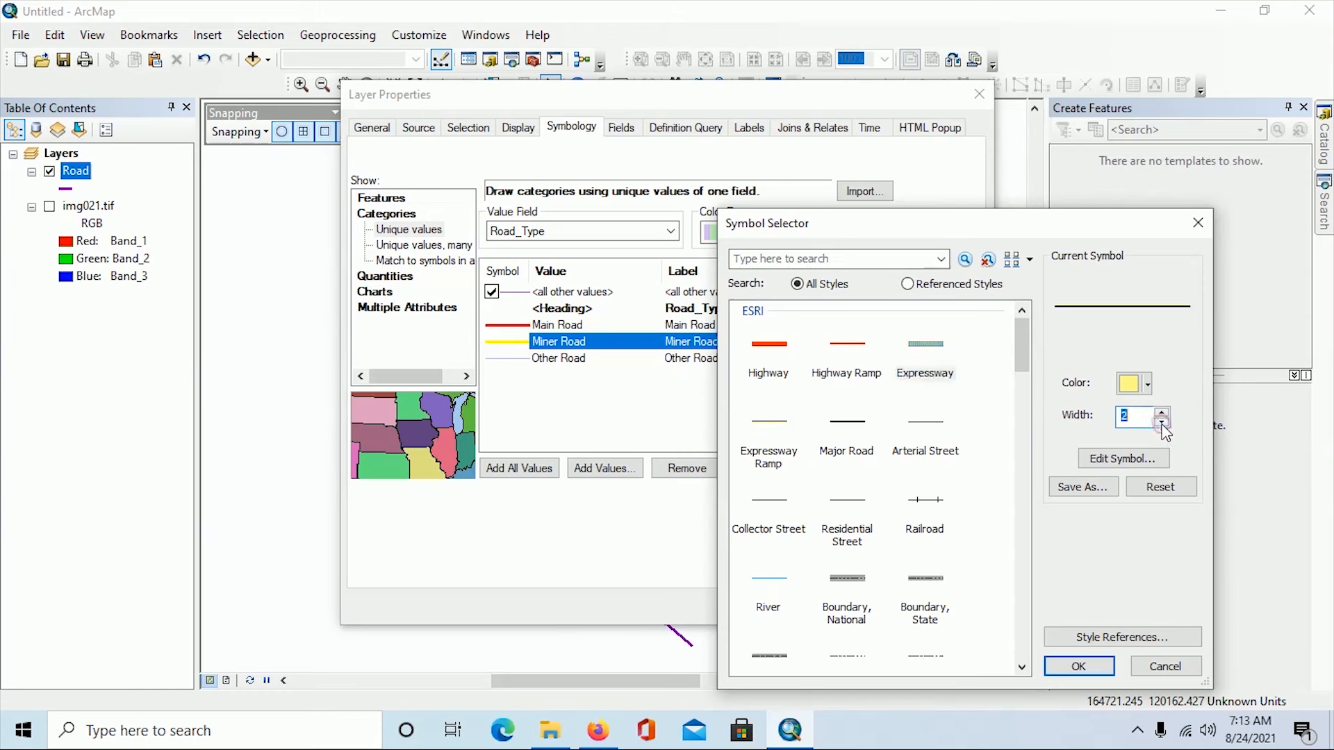
{"action": "left_click", "coordinate": [1080, 667]}
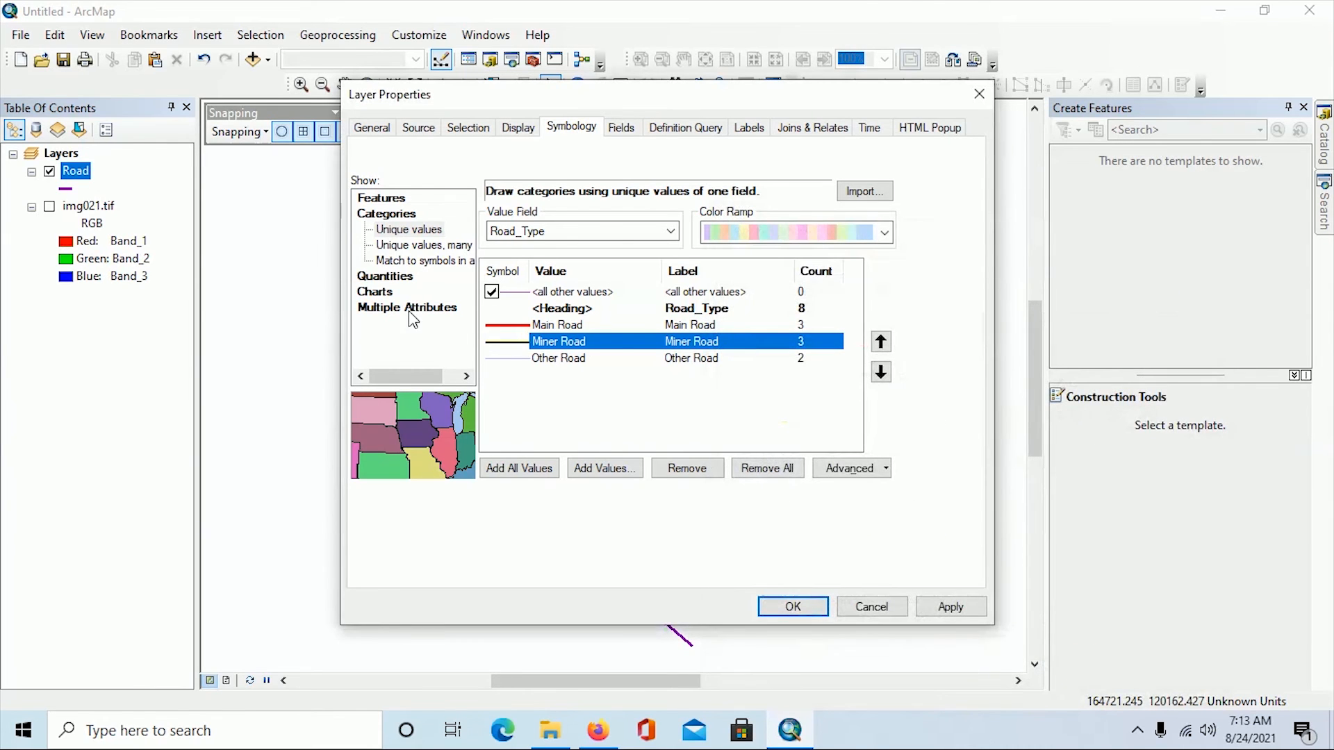
{"action": "double_click", "coordinate": [491, 344]}
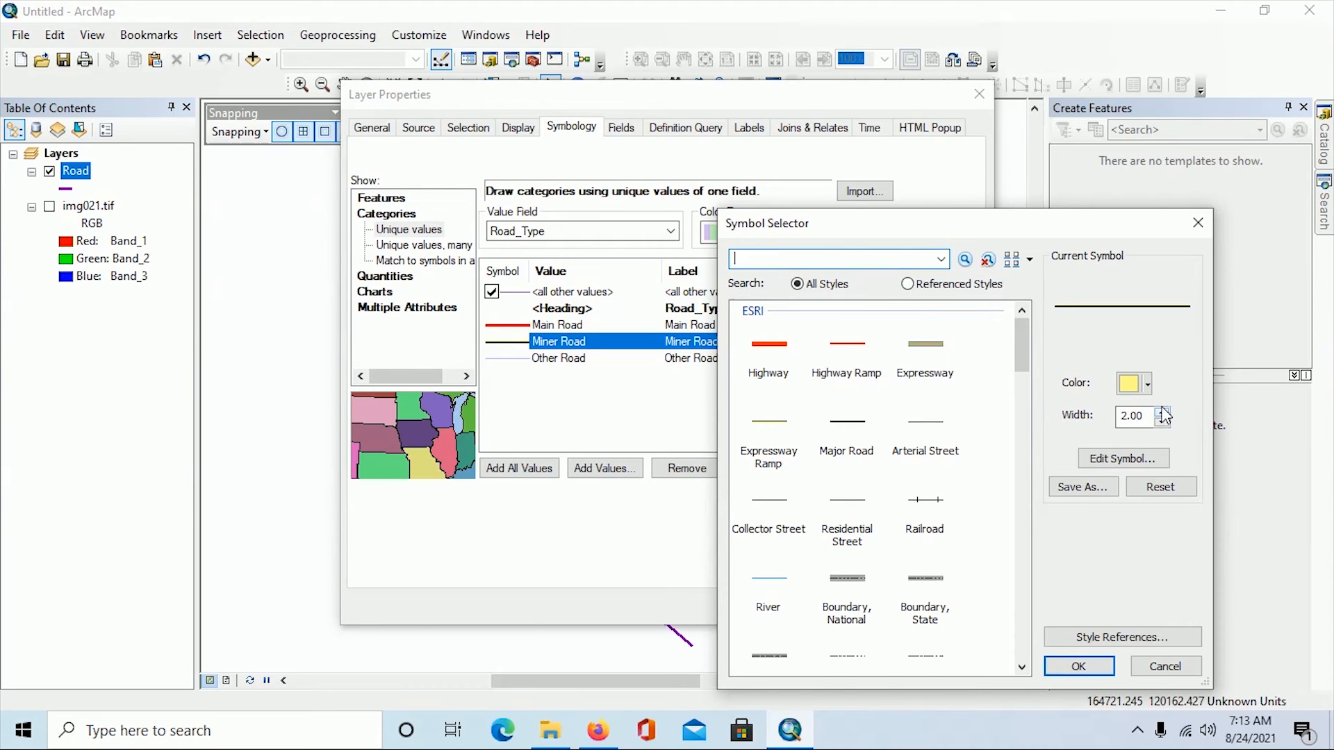
{"action": "left_click", "coordinate": [1066, 668]}
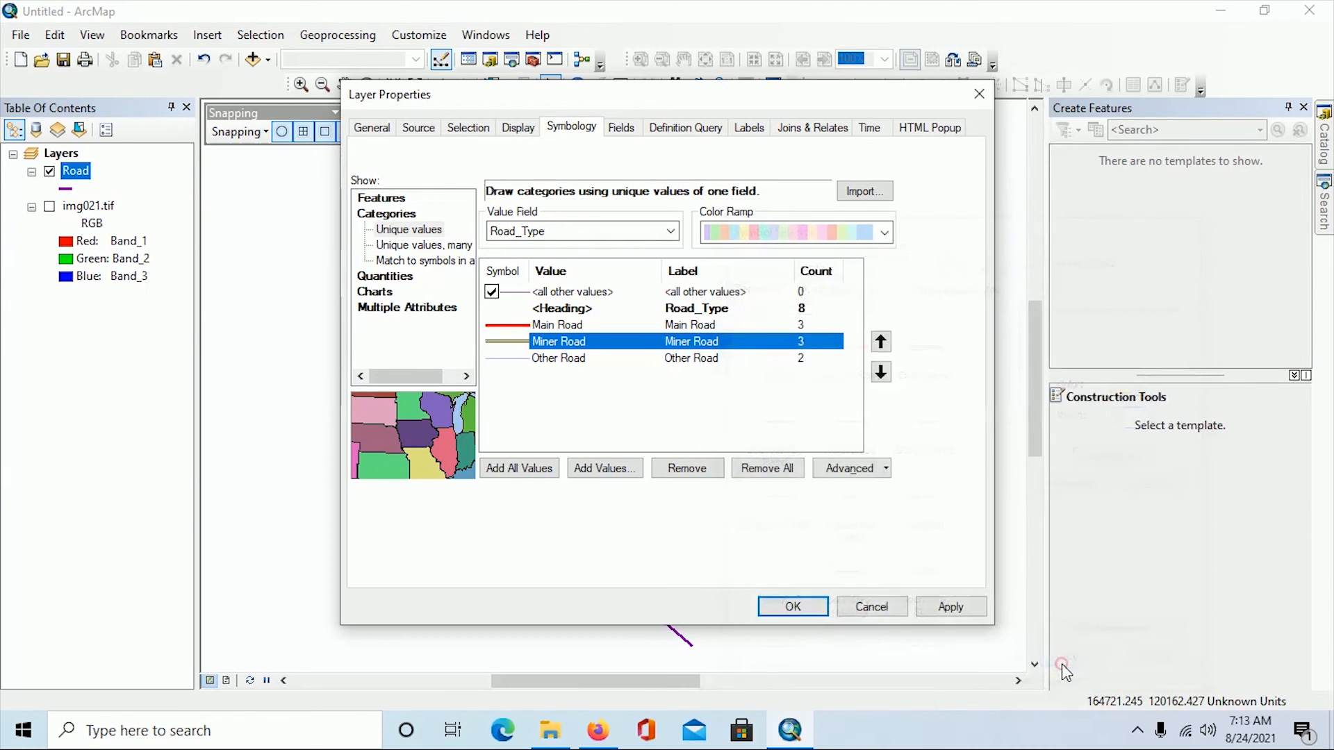
Step: Give the Other Road category the dashed Automobile Tunnel symbol at its default width of 0.40
{"action": "left_click", "coordinate": [495, 360]}
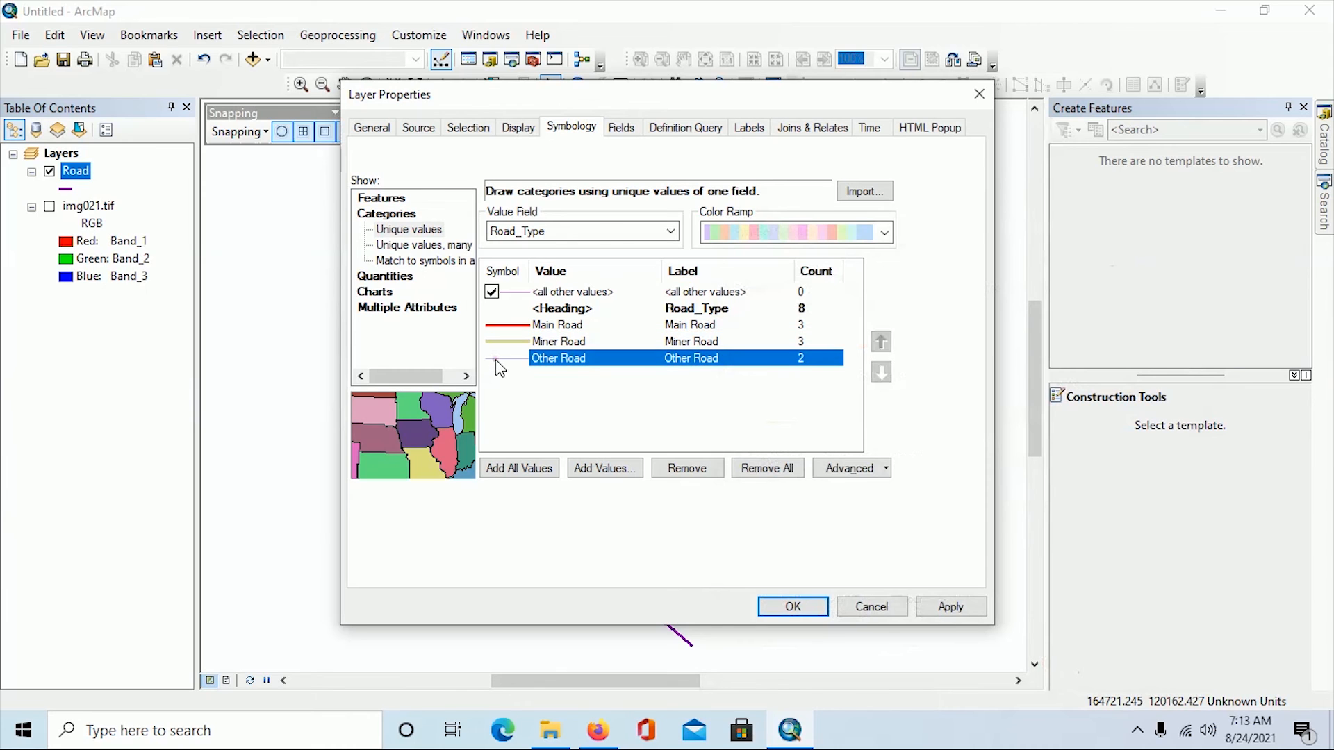
{"action": "double_click", "coordinate": [495, 359]}
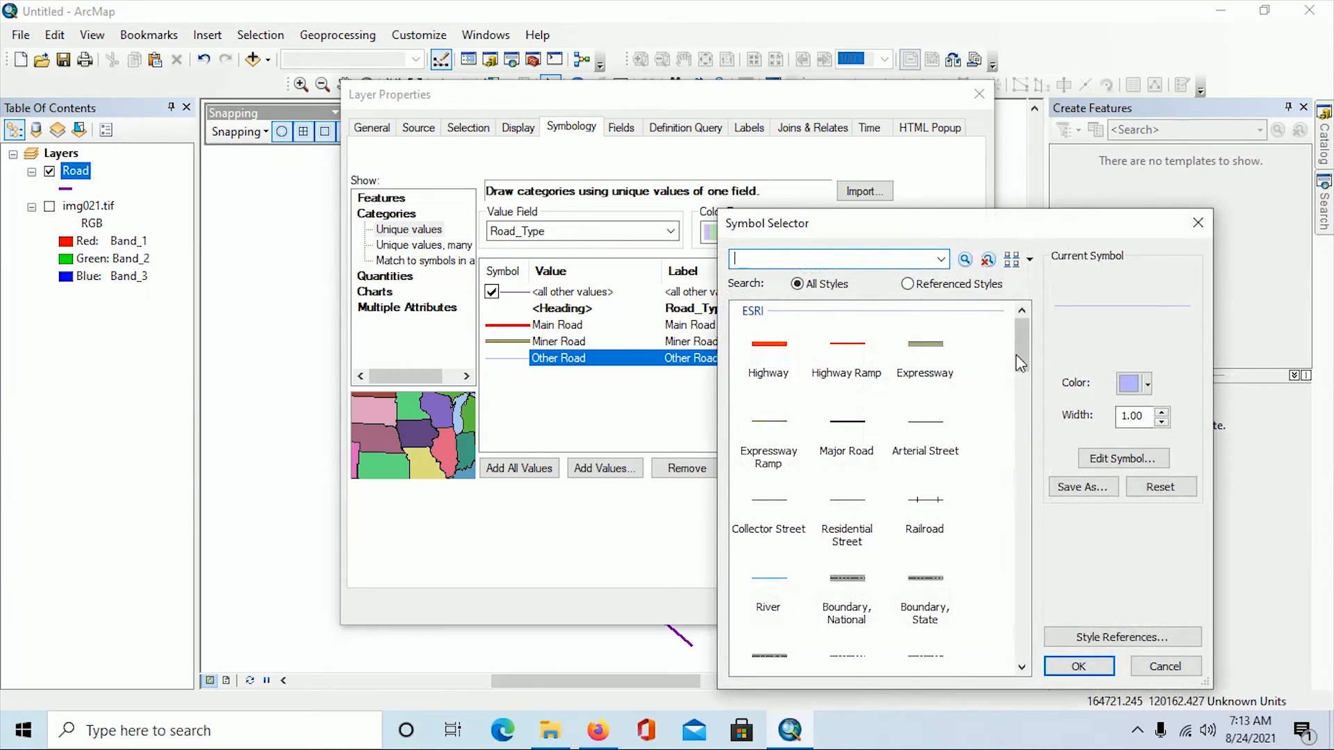
{"action": "left_click_drag", "start_coordinate": [1020, 339], "coordinate": [1000, 458]}
{"action": "left_click", "coordinate": [928, 386]}
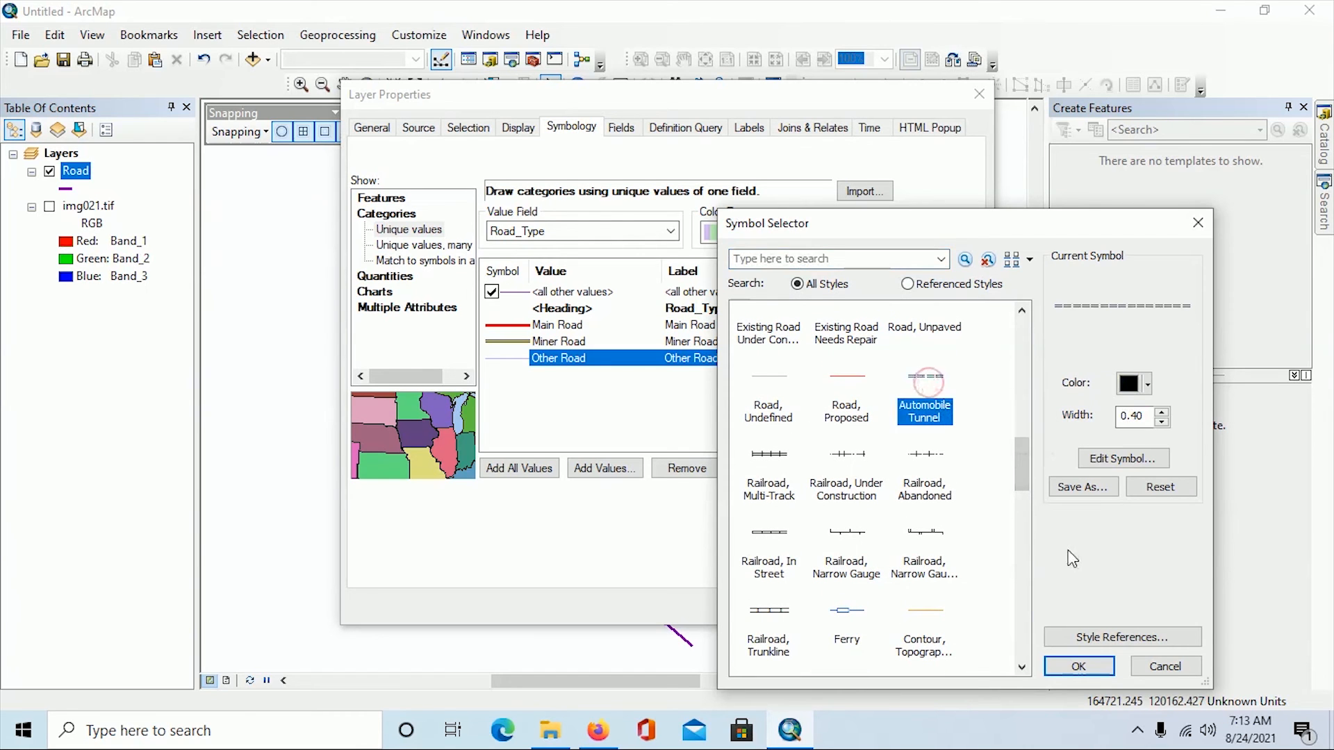
{"action": "left_click", "coordinate": [1085, 664]}
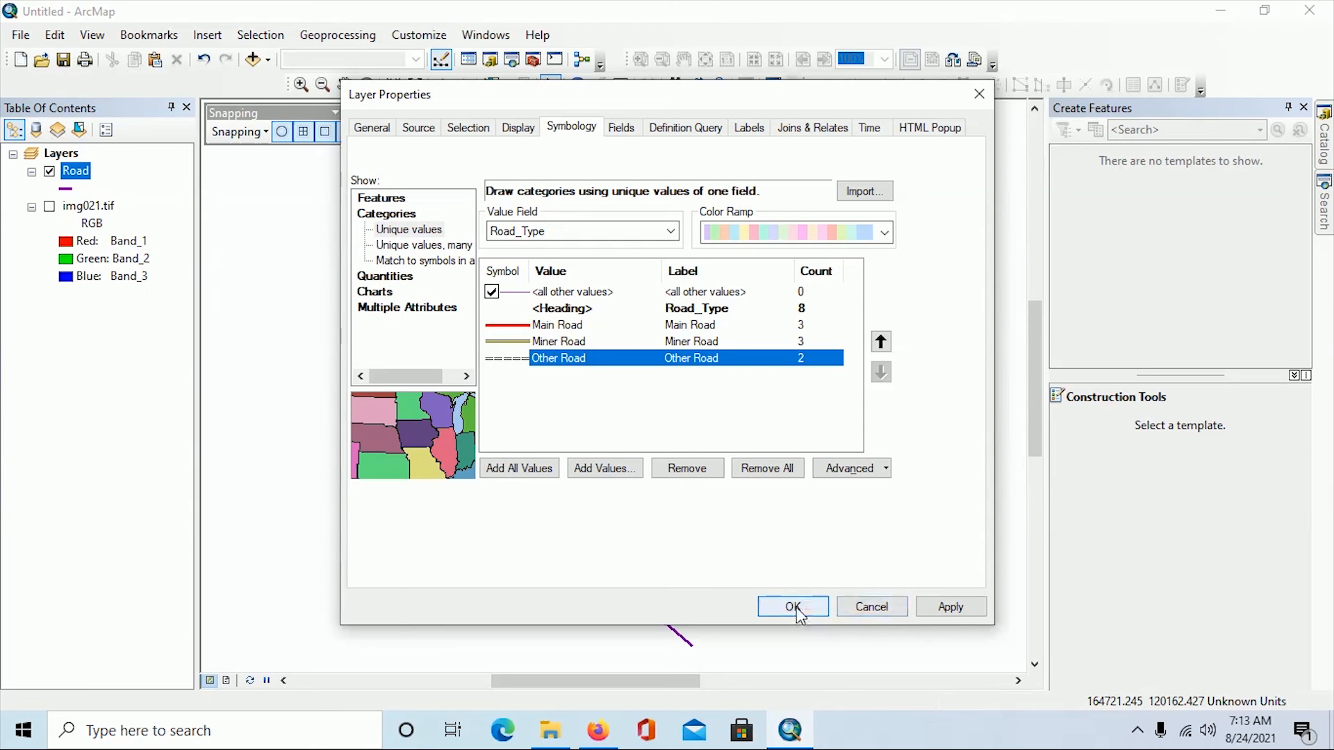
Step: Apply the category symbols to the Road layer, check them on the map and close the layer properties
{"action": "left_click", "coordinate": [946, 607]}
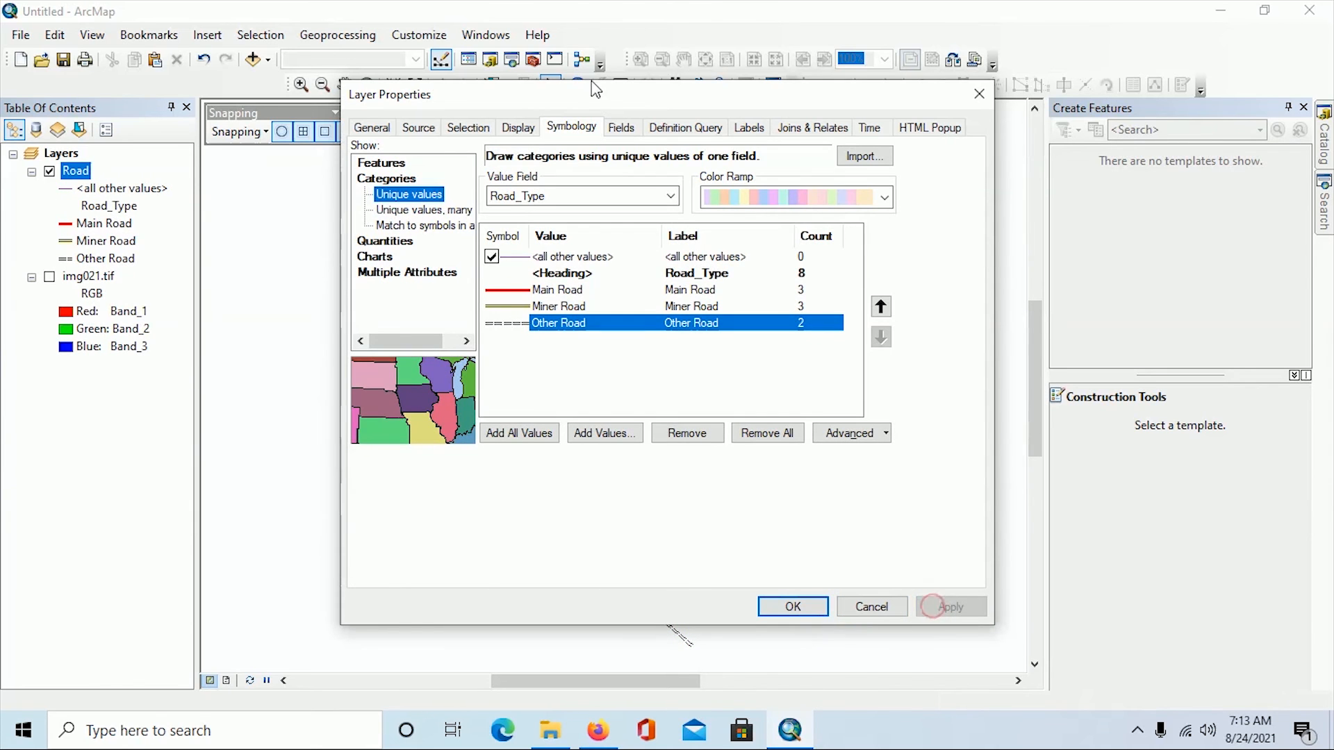
{"action": "left_click_drag", "start_coordinate": [596, 96], "coordinate": [1019, 150]}
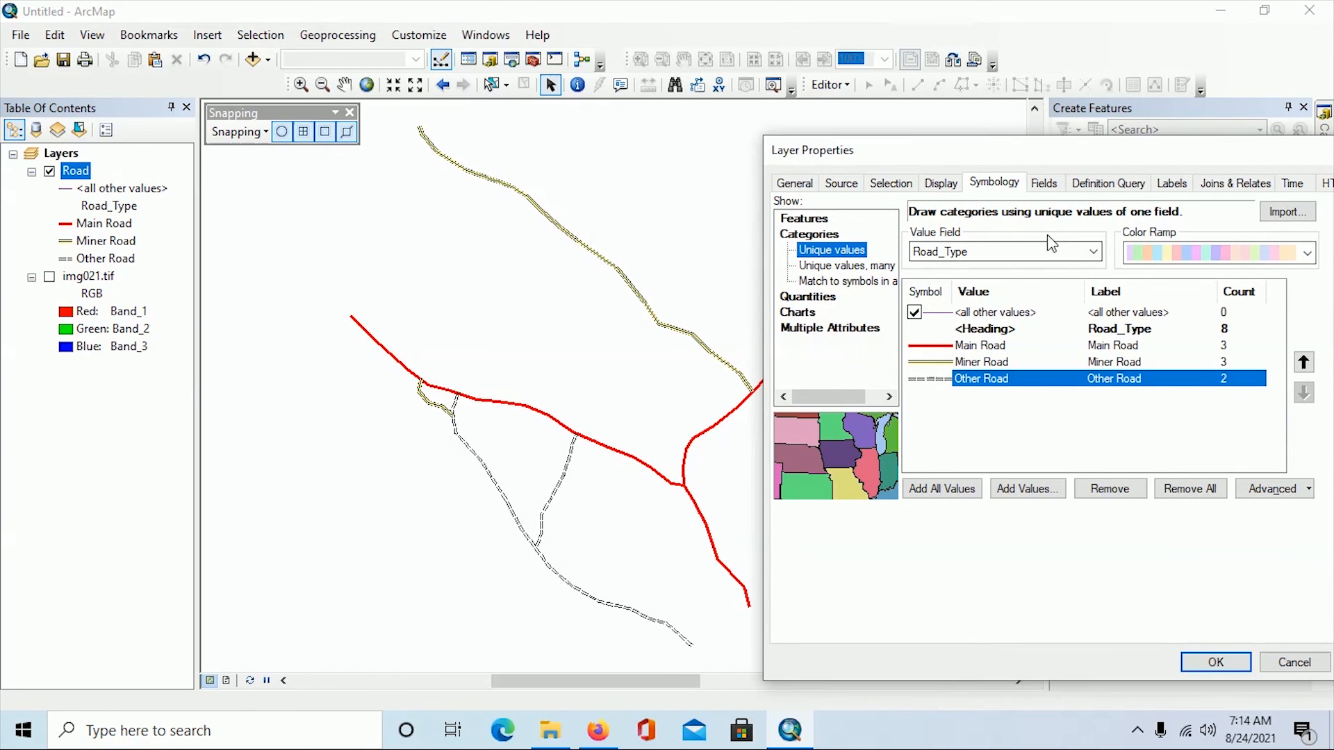
{"action": "left_click_drag", "start_coordinate": [998, 161], "coordinate": [699, 106]}
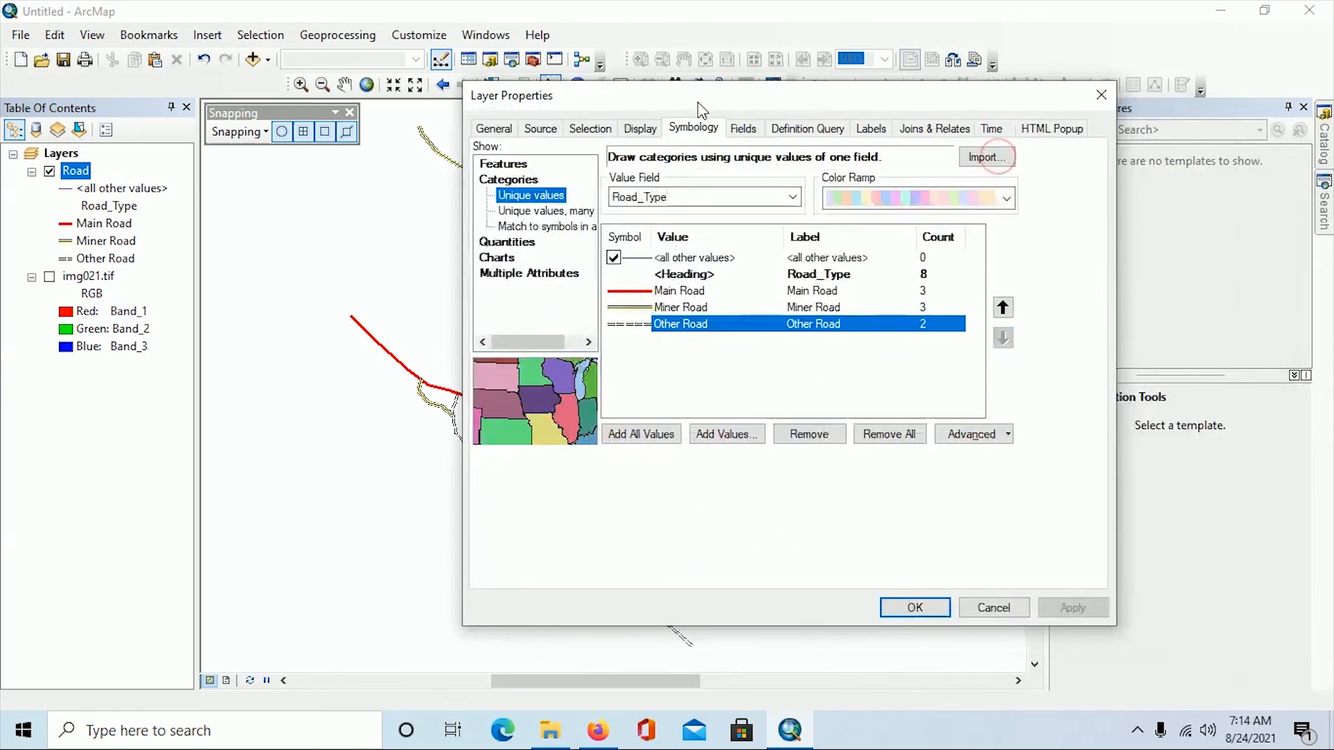
{"action": "left_click", "coordinate": [914, 604]}
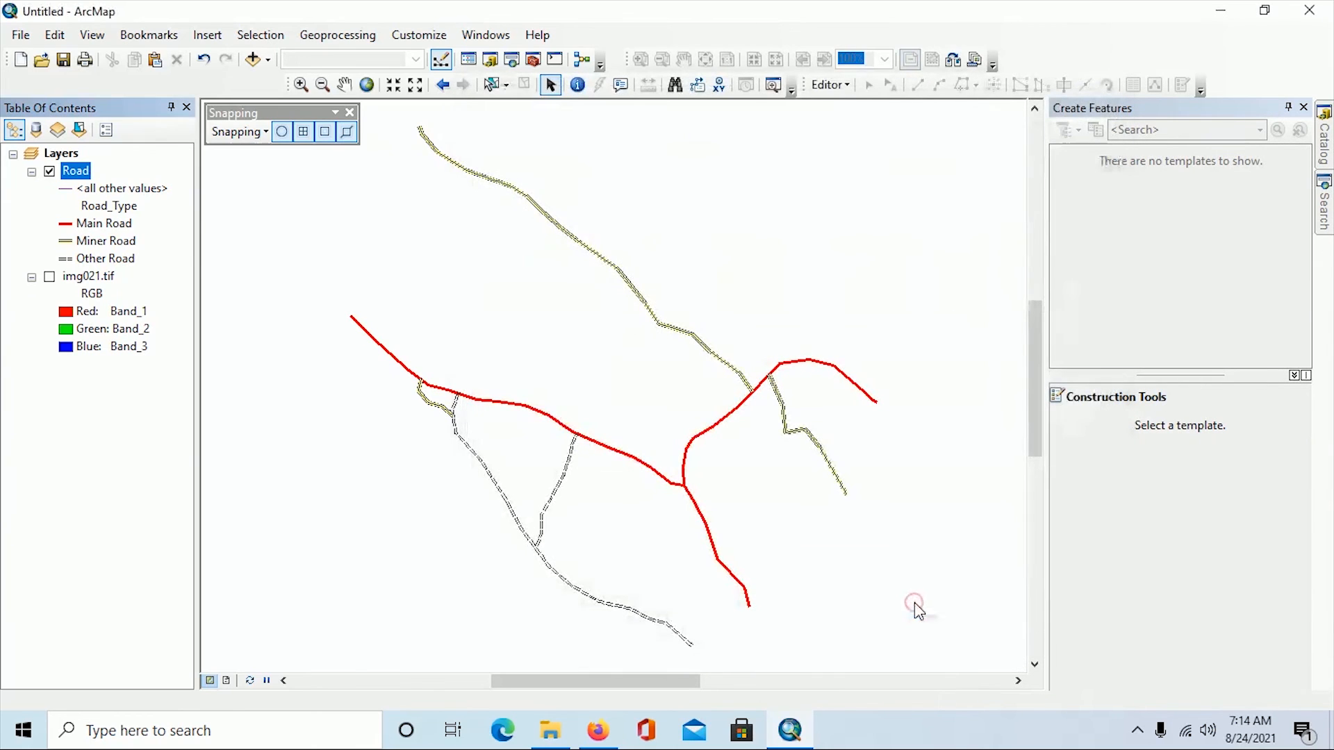
Step: Toggle the img021.tif scanned map to compare it with the symbolized roads, leaving it displayed beneath them
{"action": "left_click", "coordinate": [49, 278]}
{"action": "left_click", "coordinate": [49, 277]}
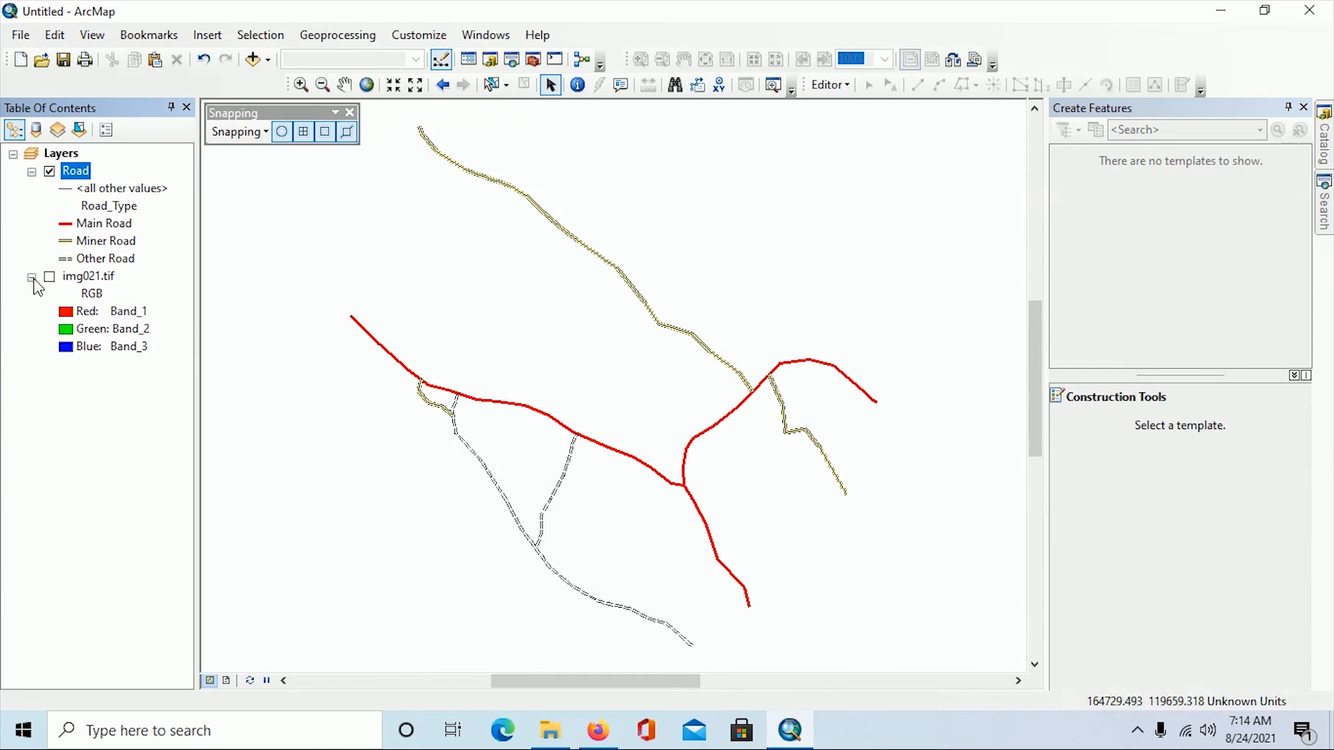
{"action": "left_click", "coordinate": [49, 277]}
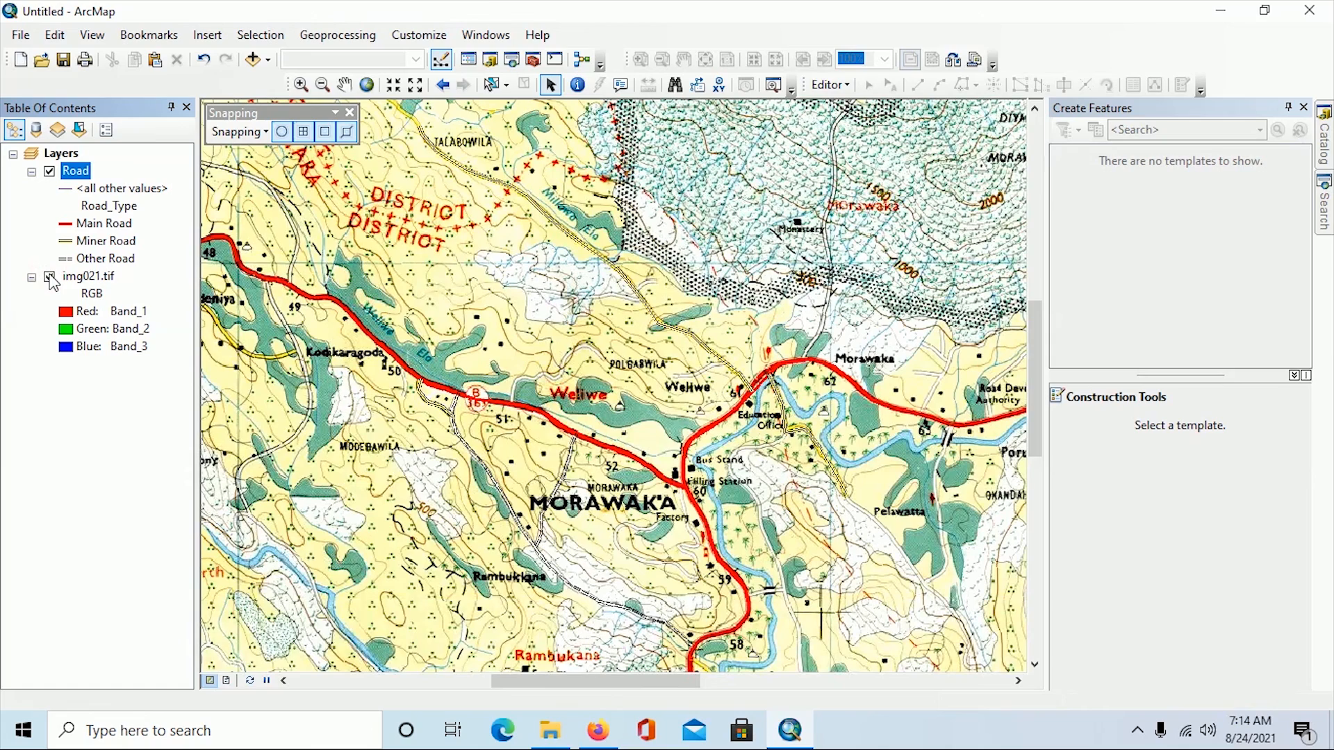
{"action": "left_click", "coordinate": [49, 277]}
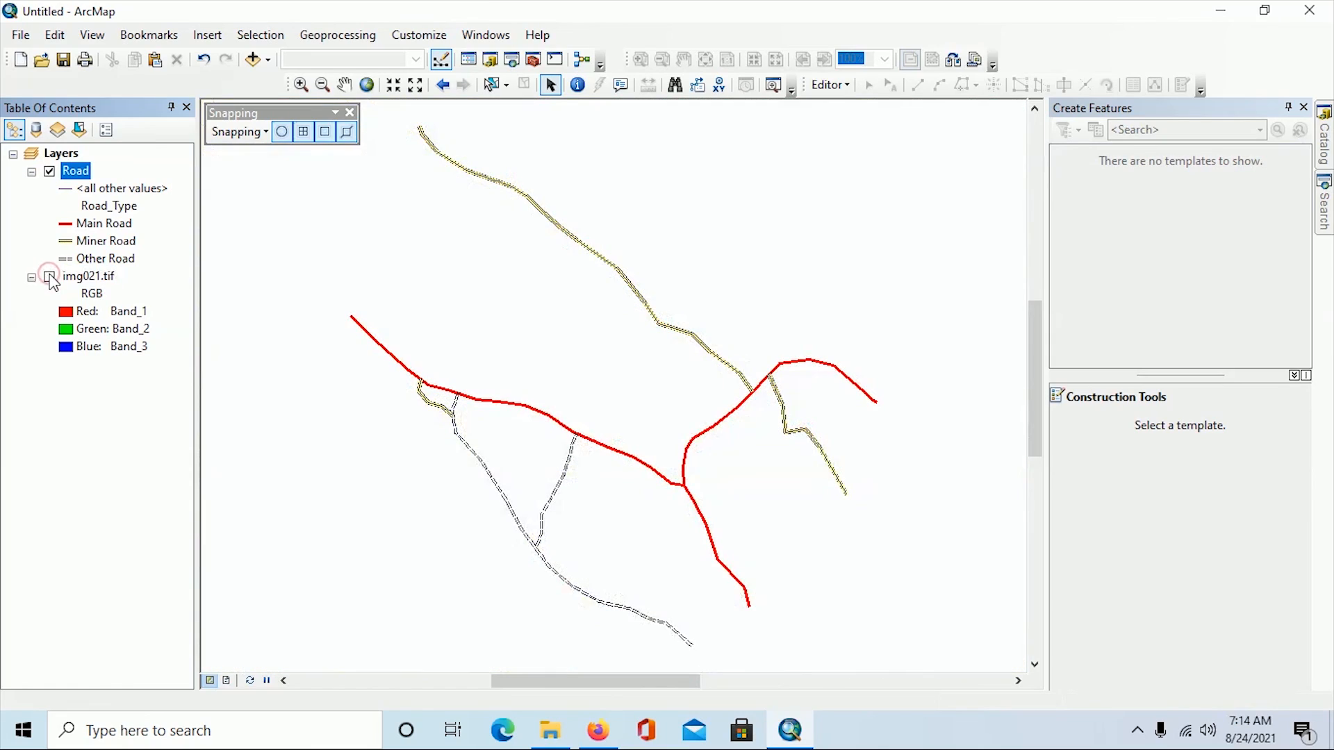
{"action": "left_click", "coordinate": [49, 277]}
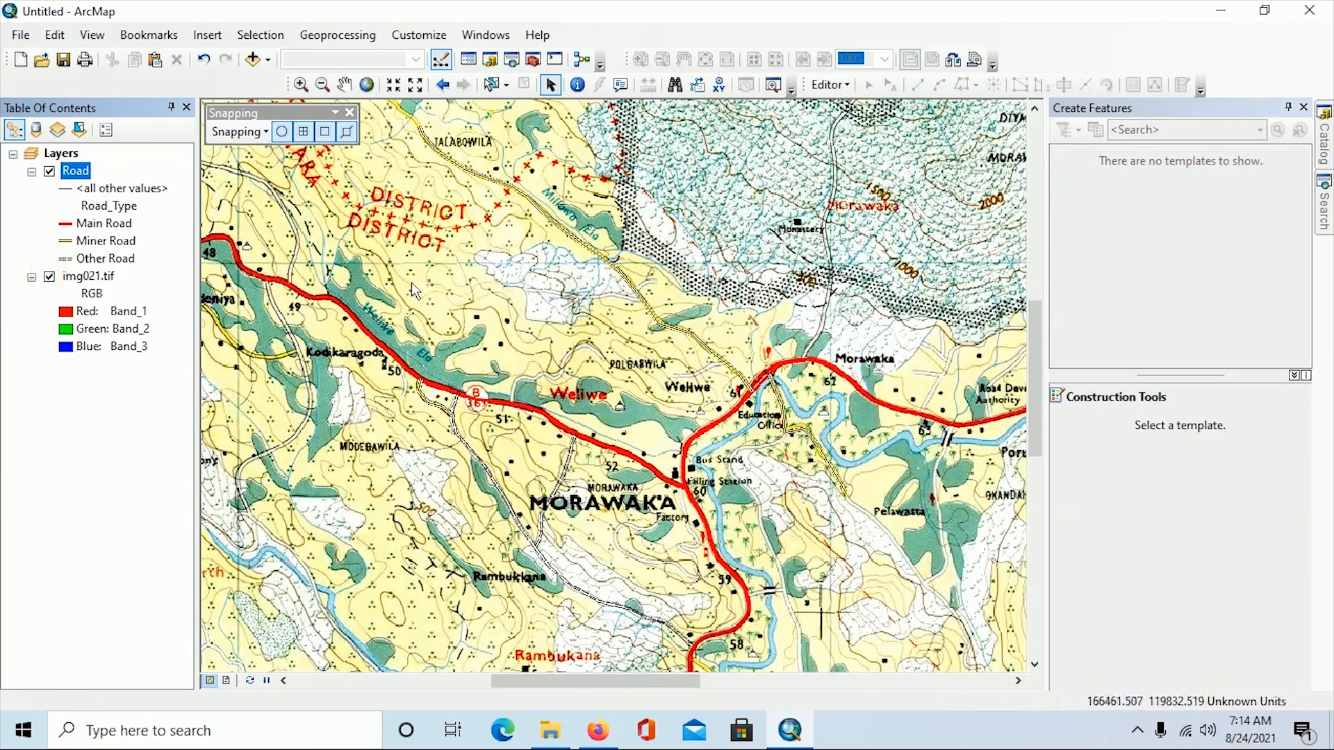